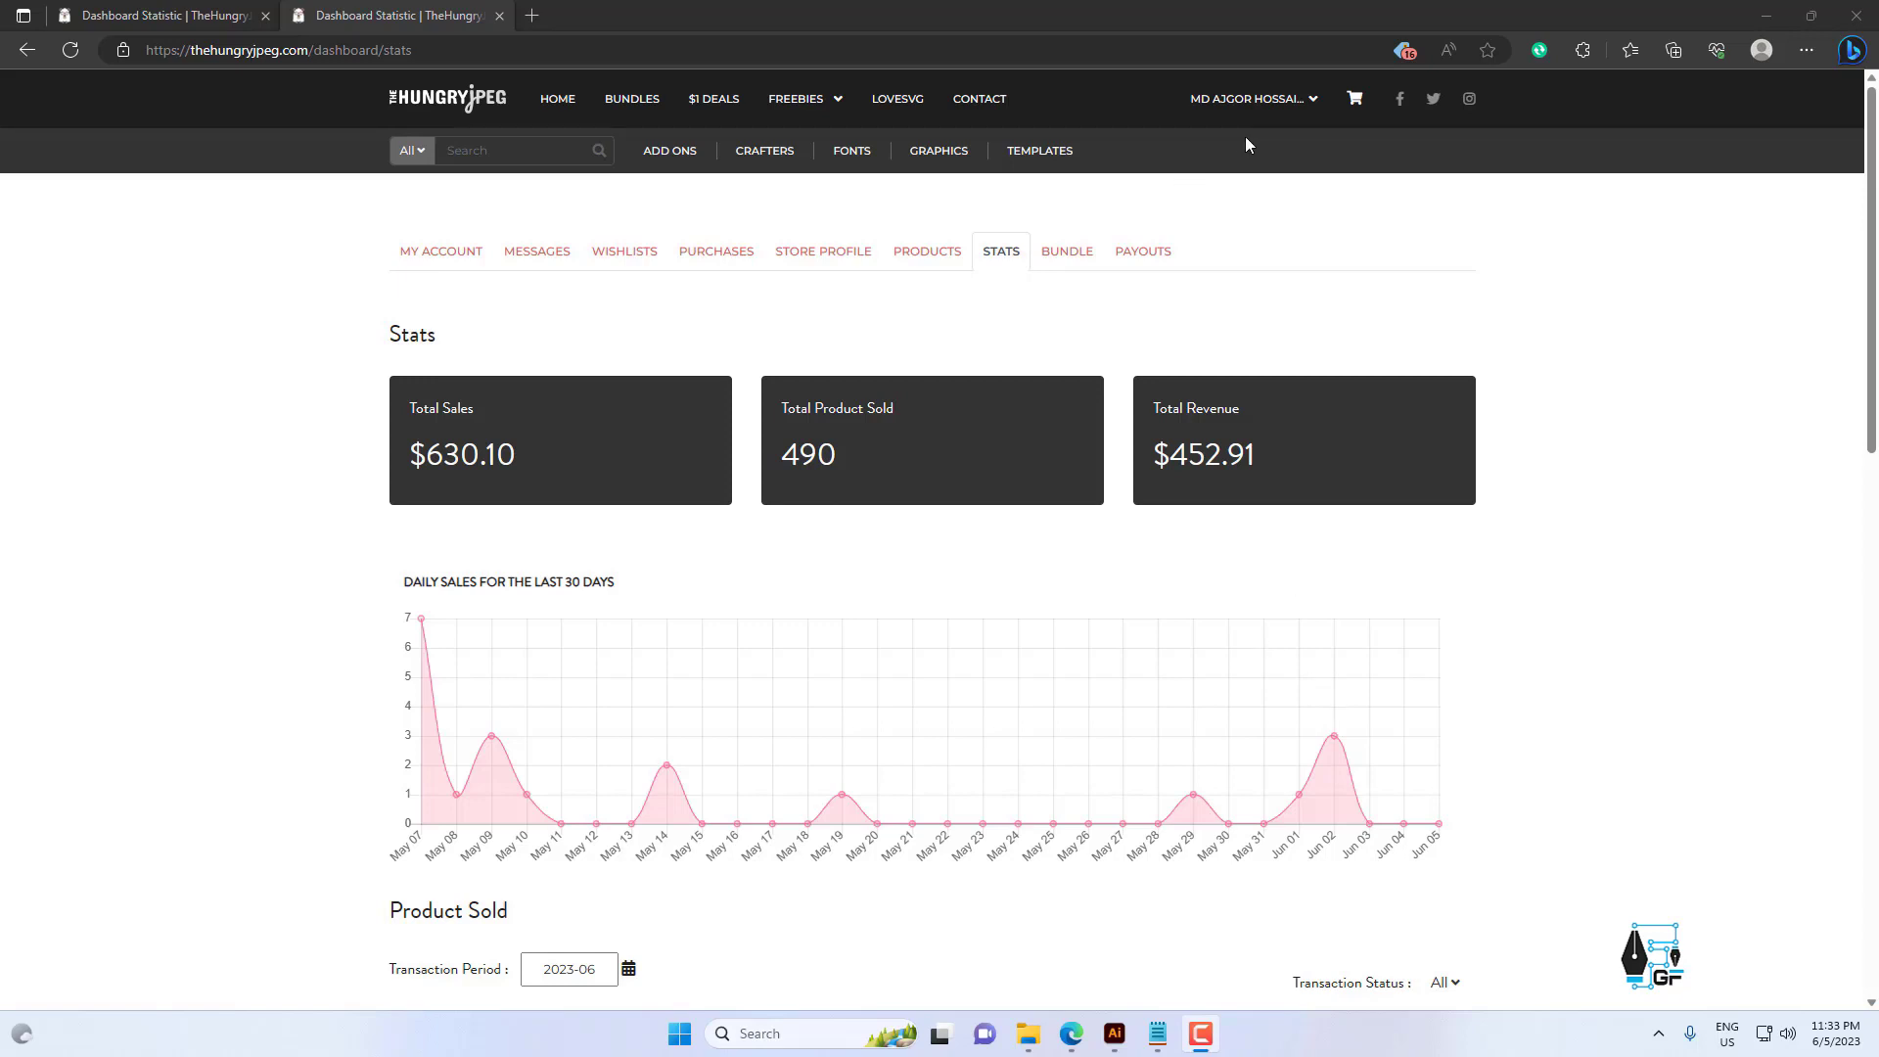
Open the product list of the Hungry JPEG store account and start a new product.
mouse_move(1248, 119)
left_click(1243, 329)
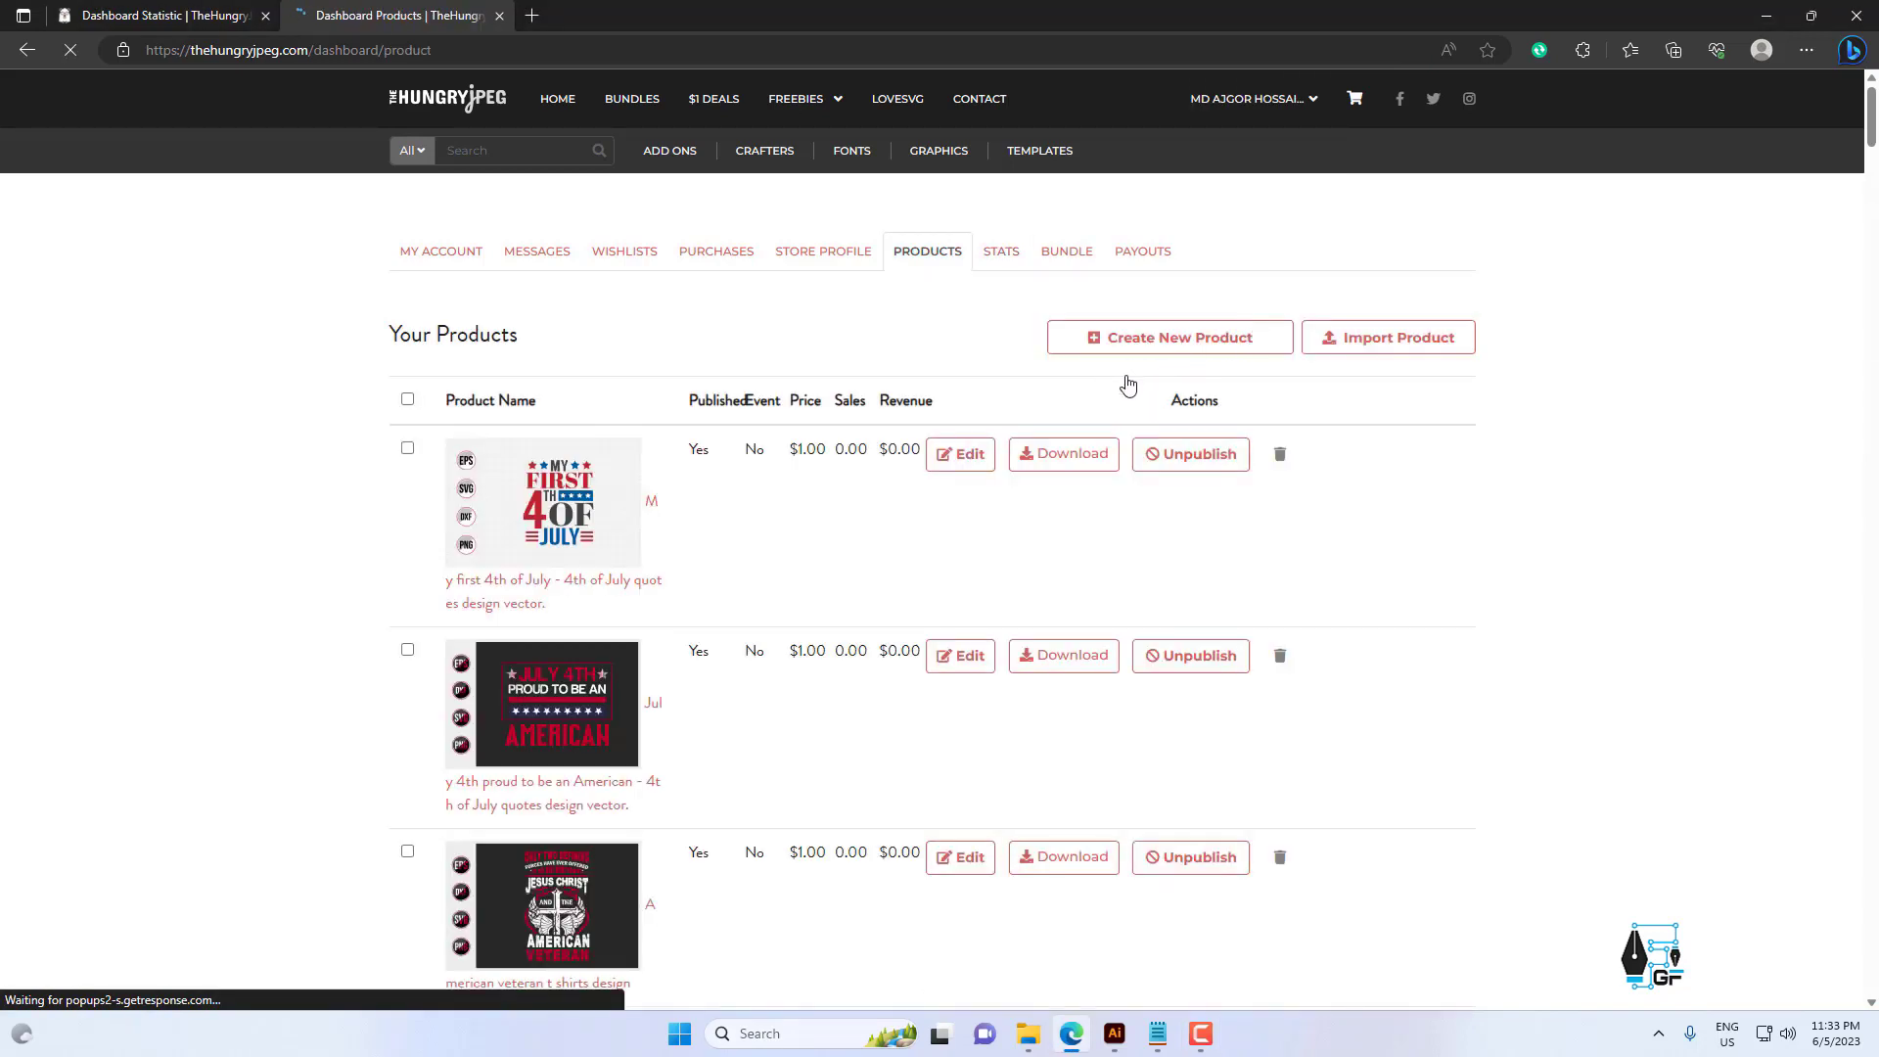
left_click(1192, 342)
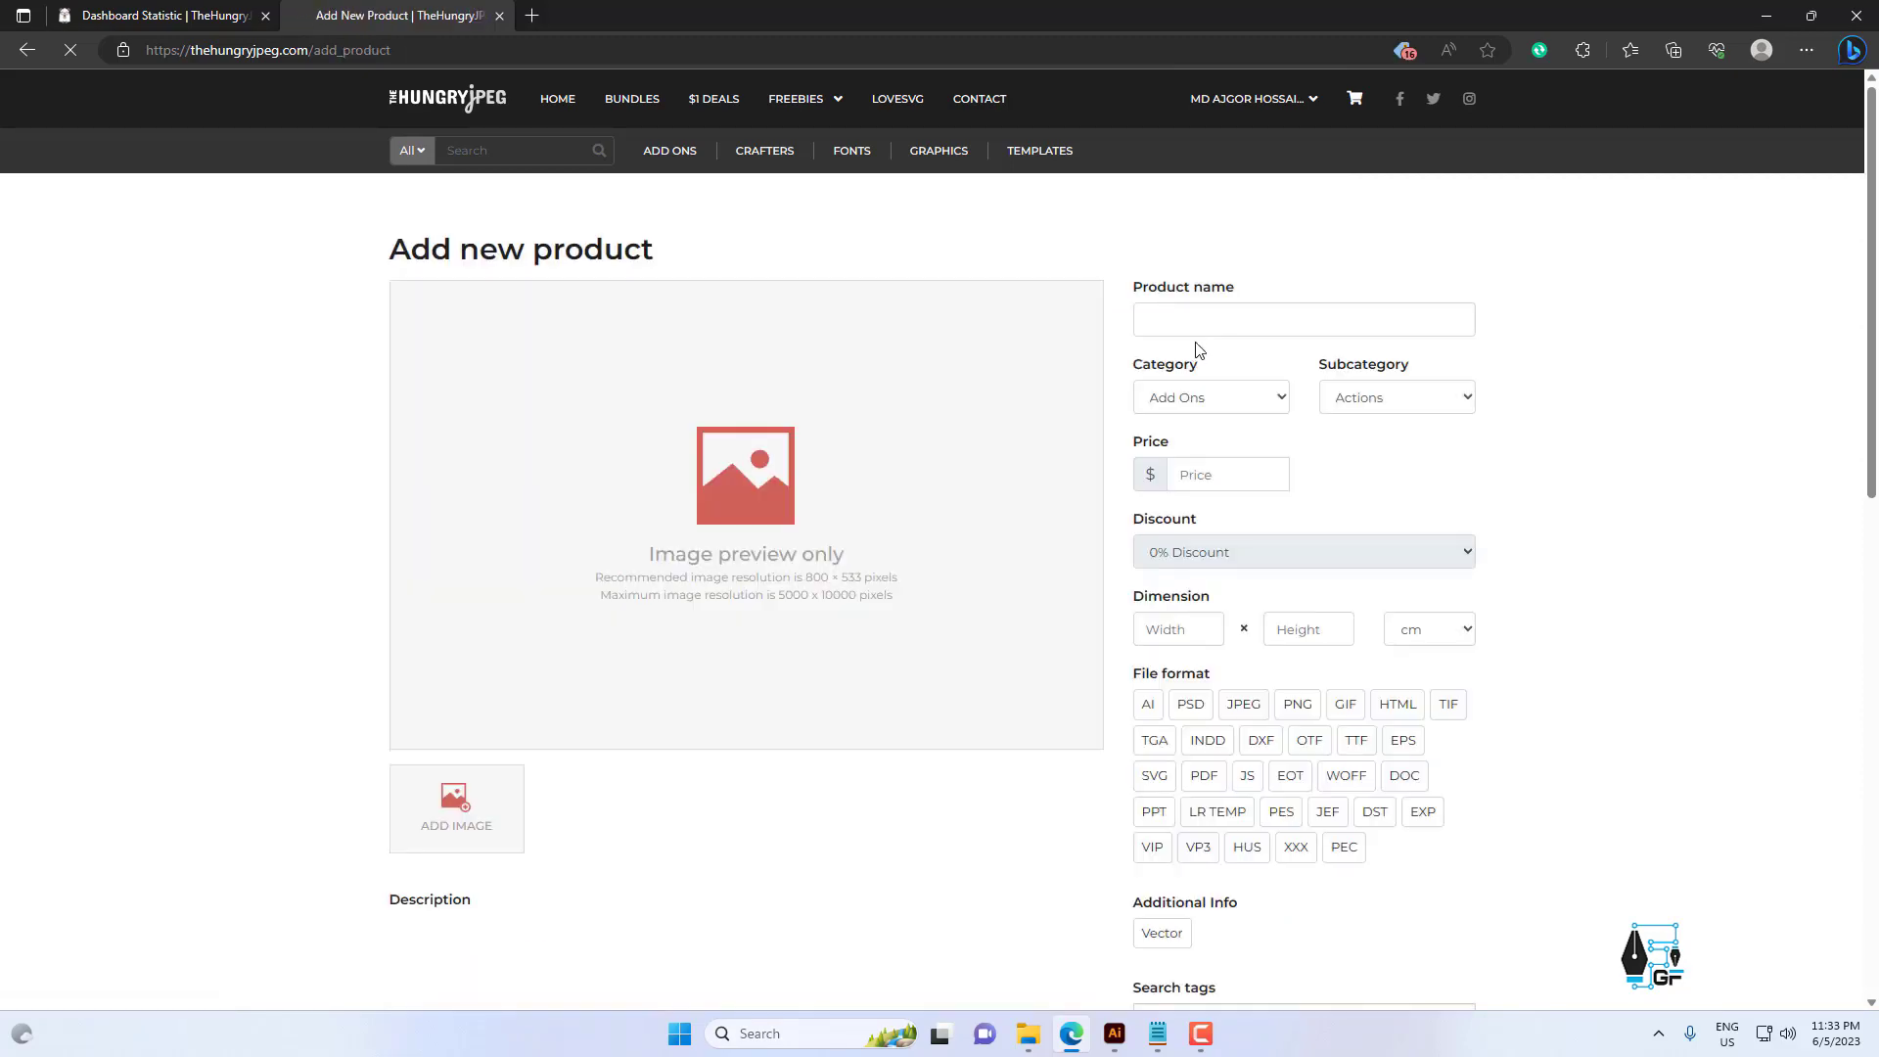
Look through the new product form, including its category, price, dimension, file format, tags and product file fields.
scroll(1121, 436, "down", 2)
scroll(986, 483, "up", 2)
scroll(978, 482, "down", 3)
scroll(977, 484, "up", 3)
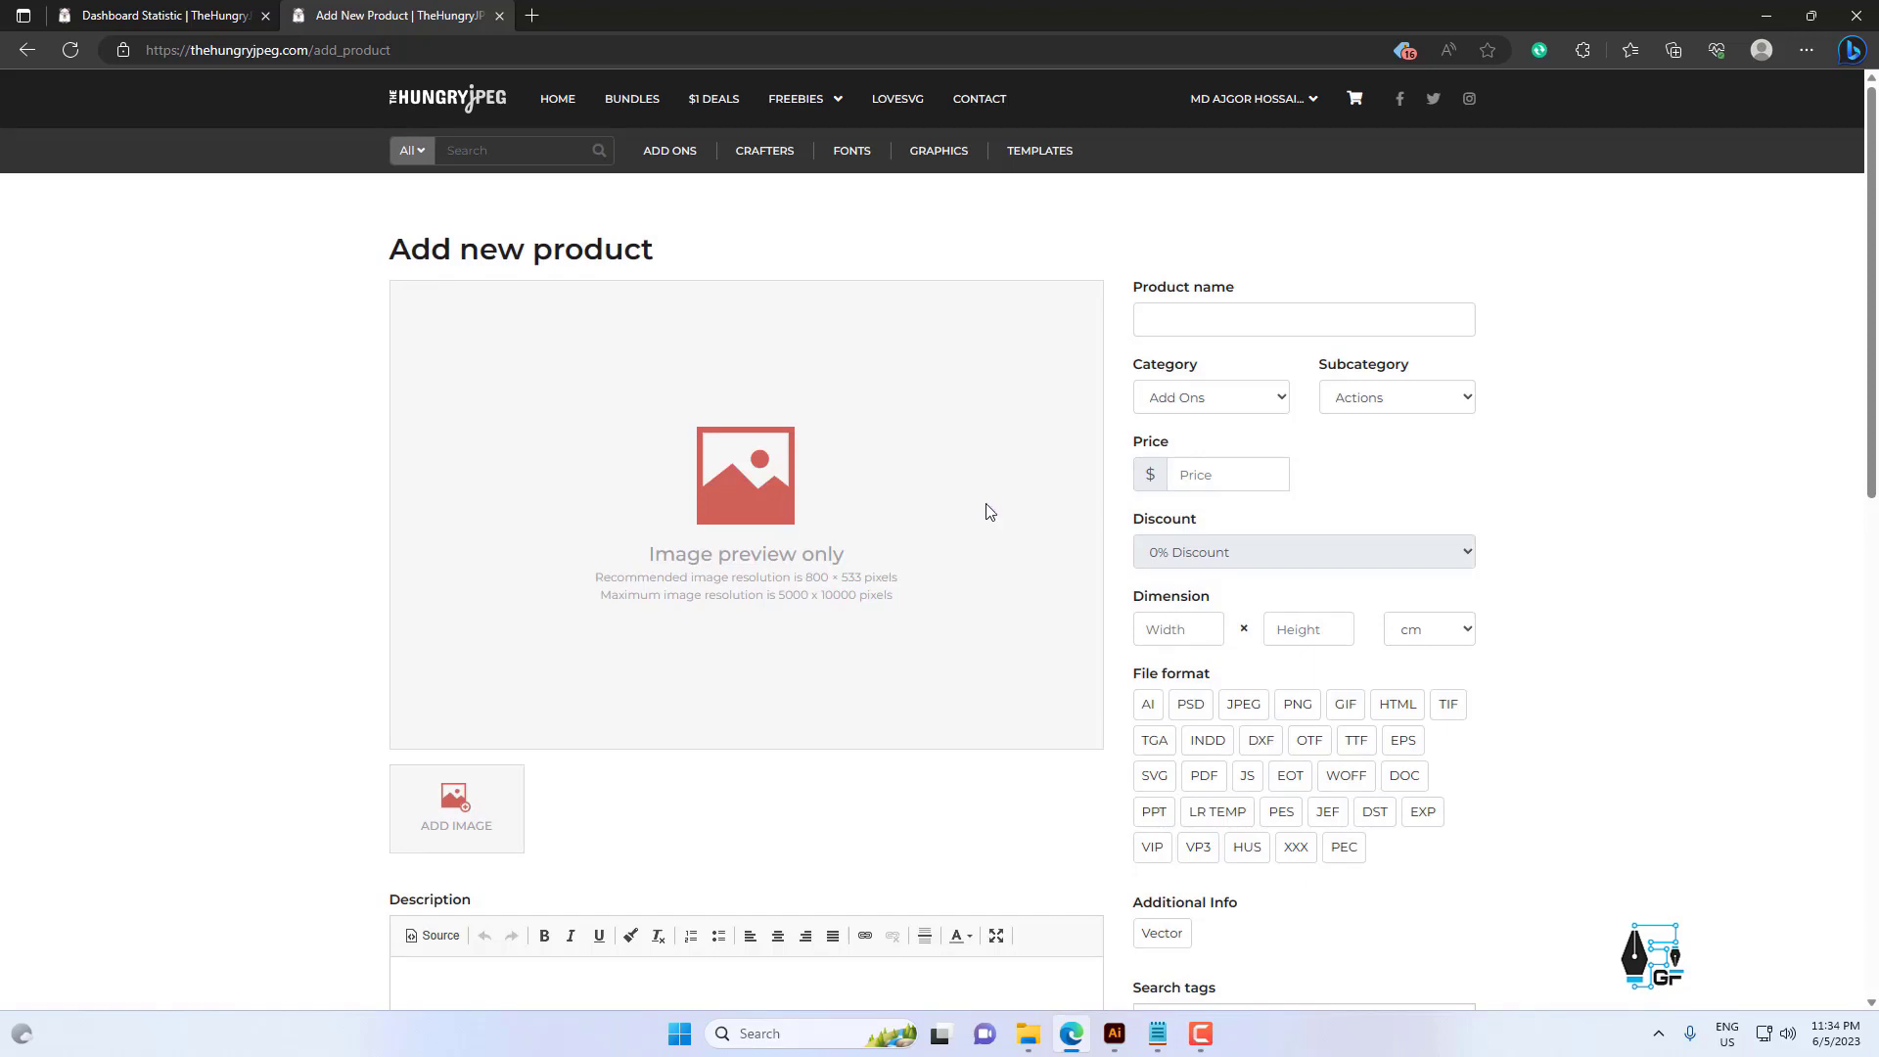
scroll(1239, 736, "down", 1)
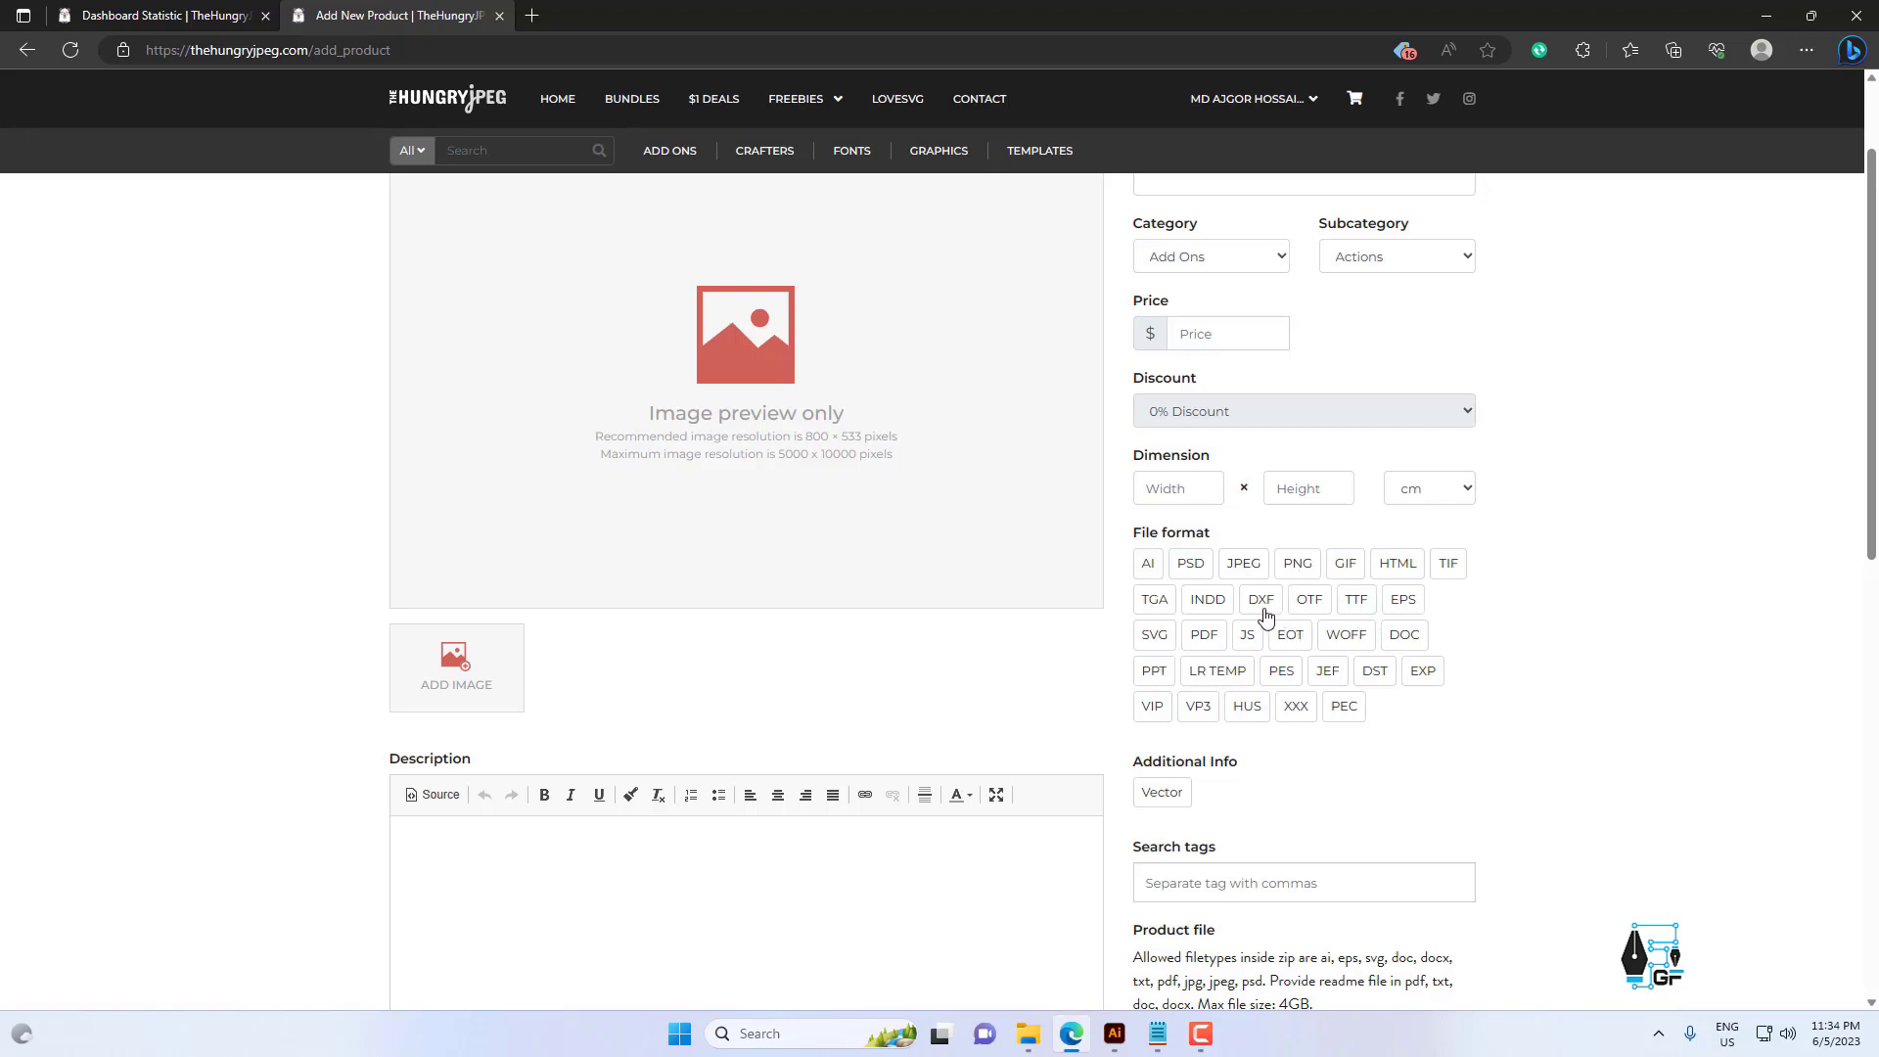
scroll(1027, 659, "down", 3)
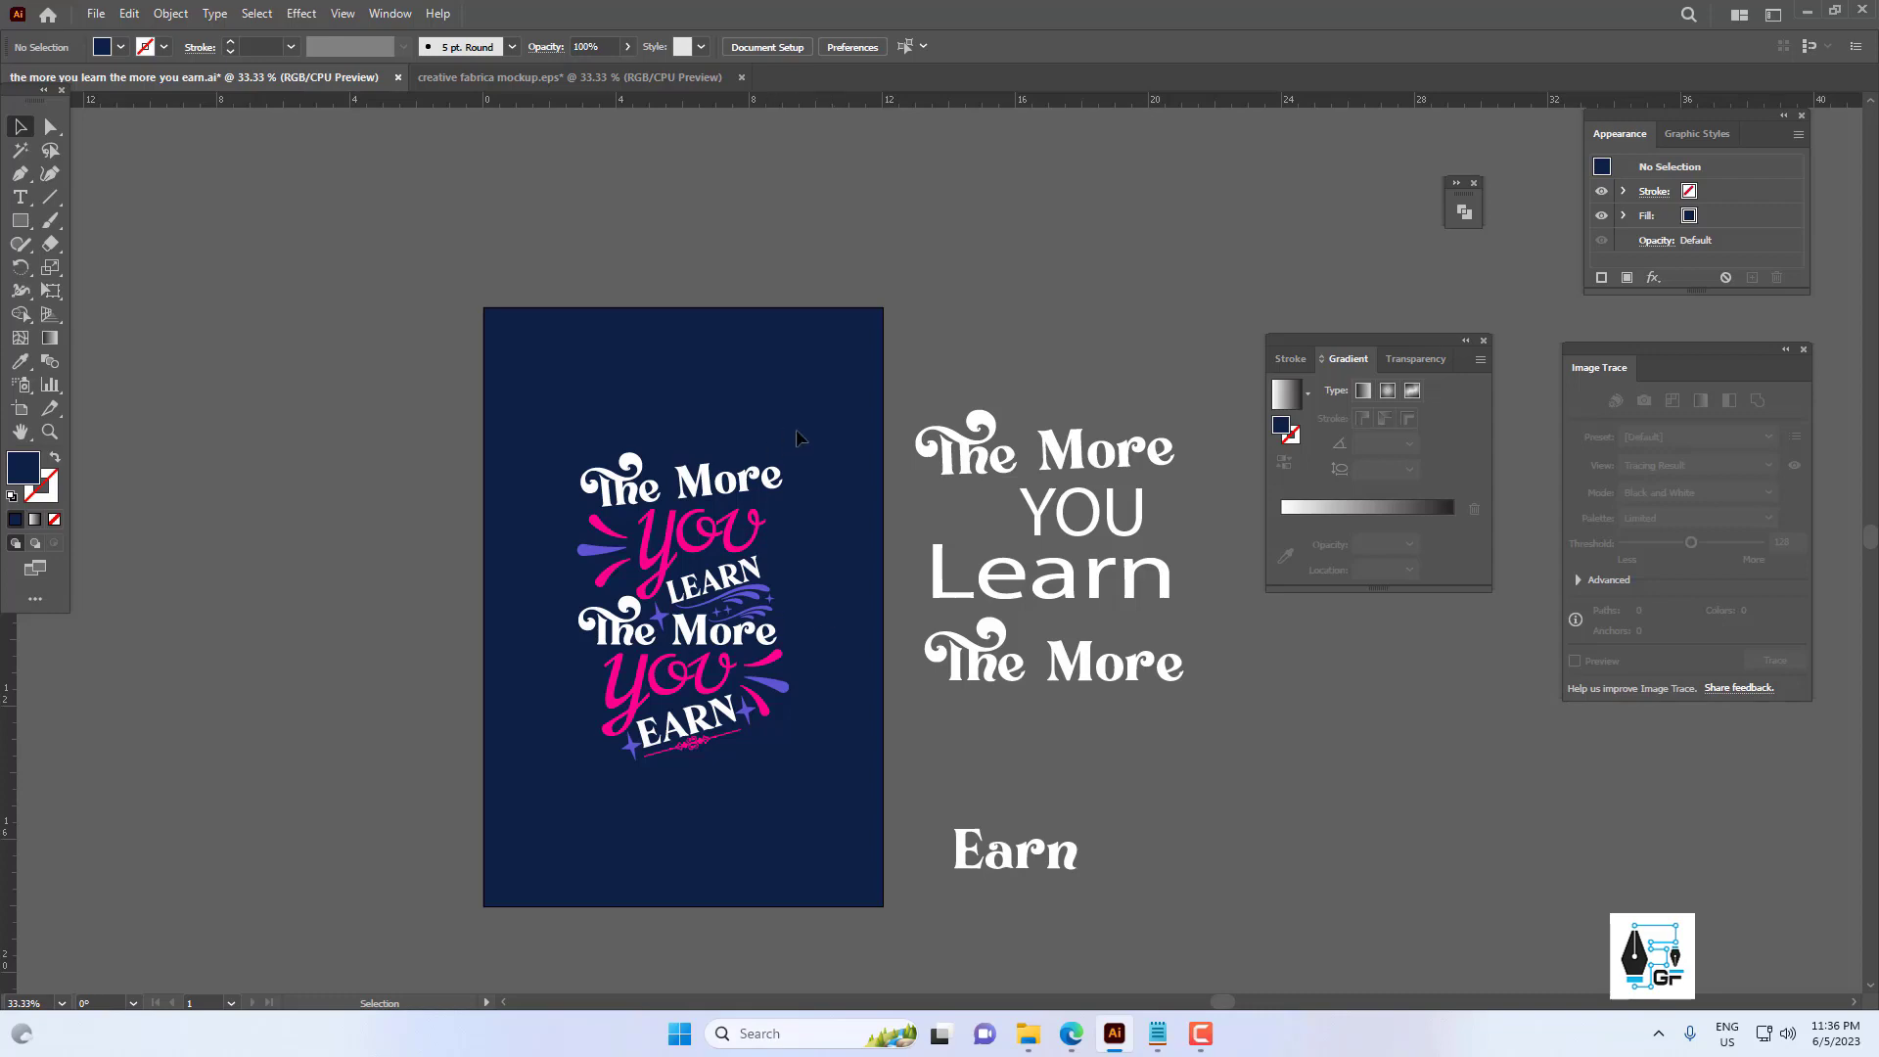
Switch to Illustrator, then select and copy the whole "The More You Learn The More You Earn" lettering on the navy artboard.
left_click_drag(809, 425, 642, 804)
key("a")
key("v")
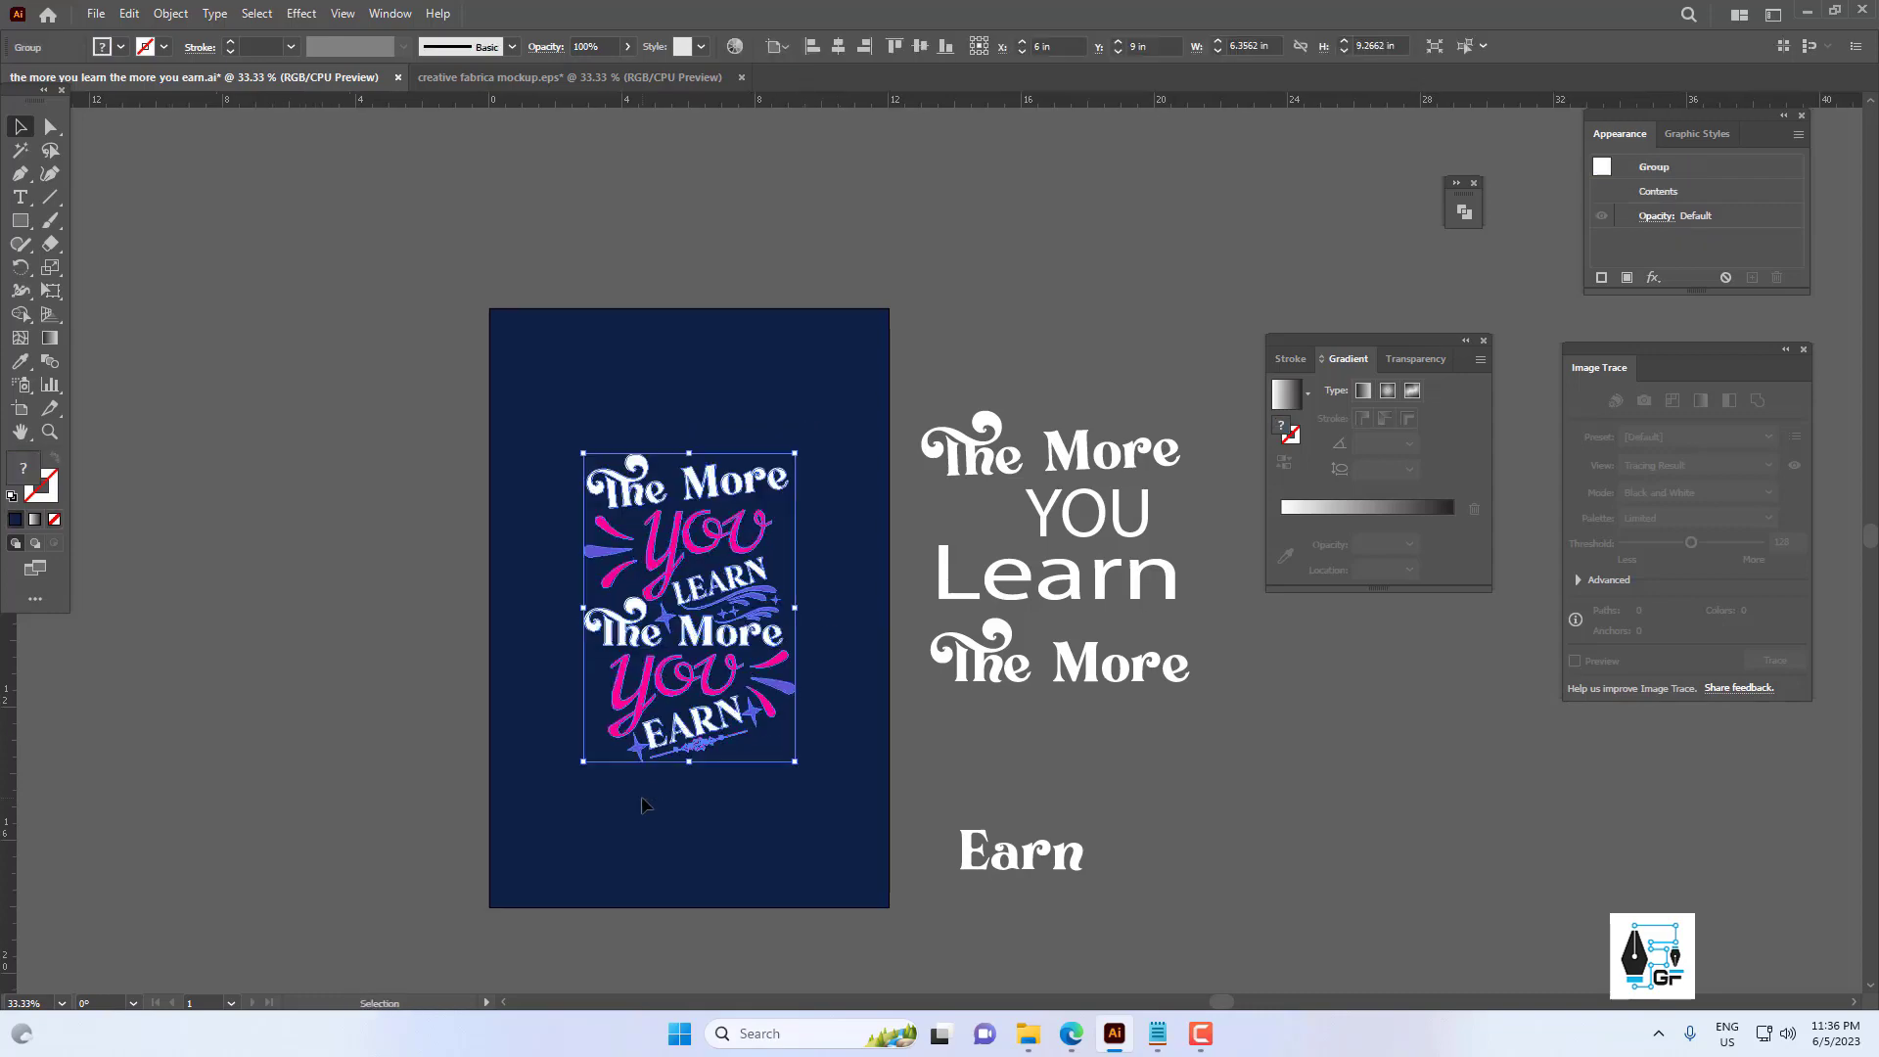
key("a")
key("v")
Create a new 4000 × 4000 px document with RGB colour and 300 ppi raster effects.
key("ctrl+n")
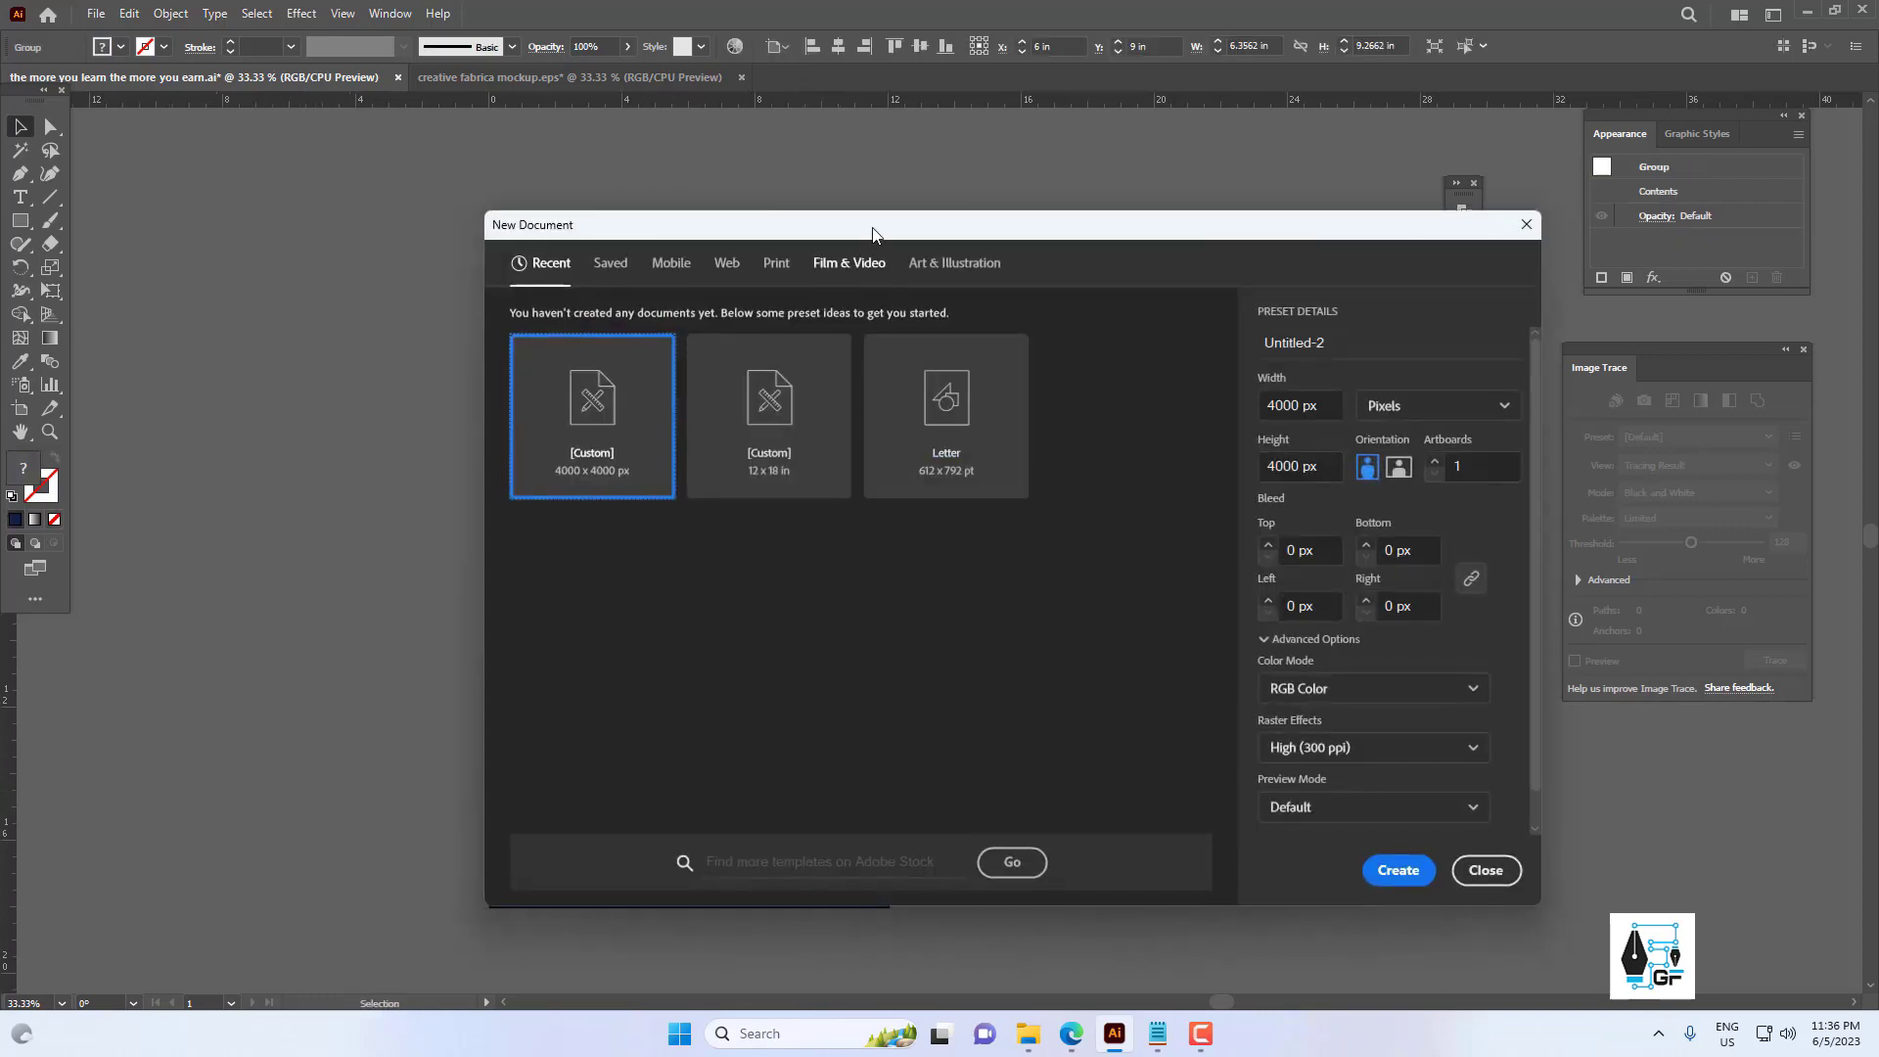
mouse_move(885, 241)
left_mouse_down()
mouse_move(1301, 561)
mouse_move(1194, 409)
mouse_move(1128, 354)
mouse_move(641, 313)
left_mouse_up()
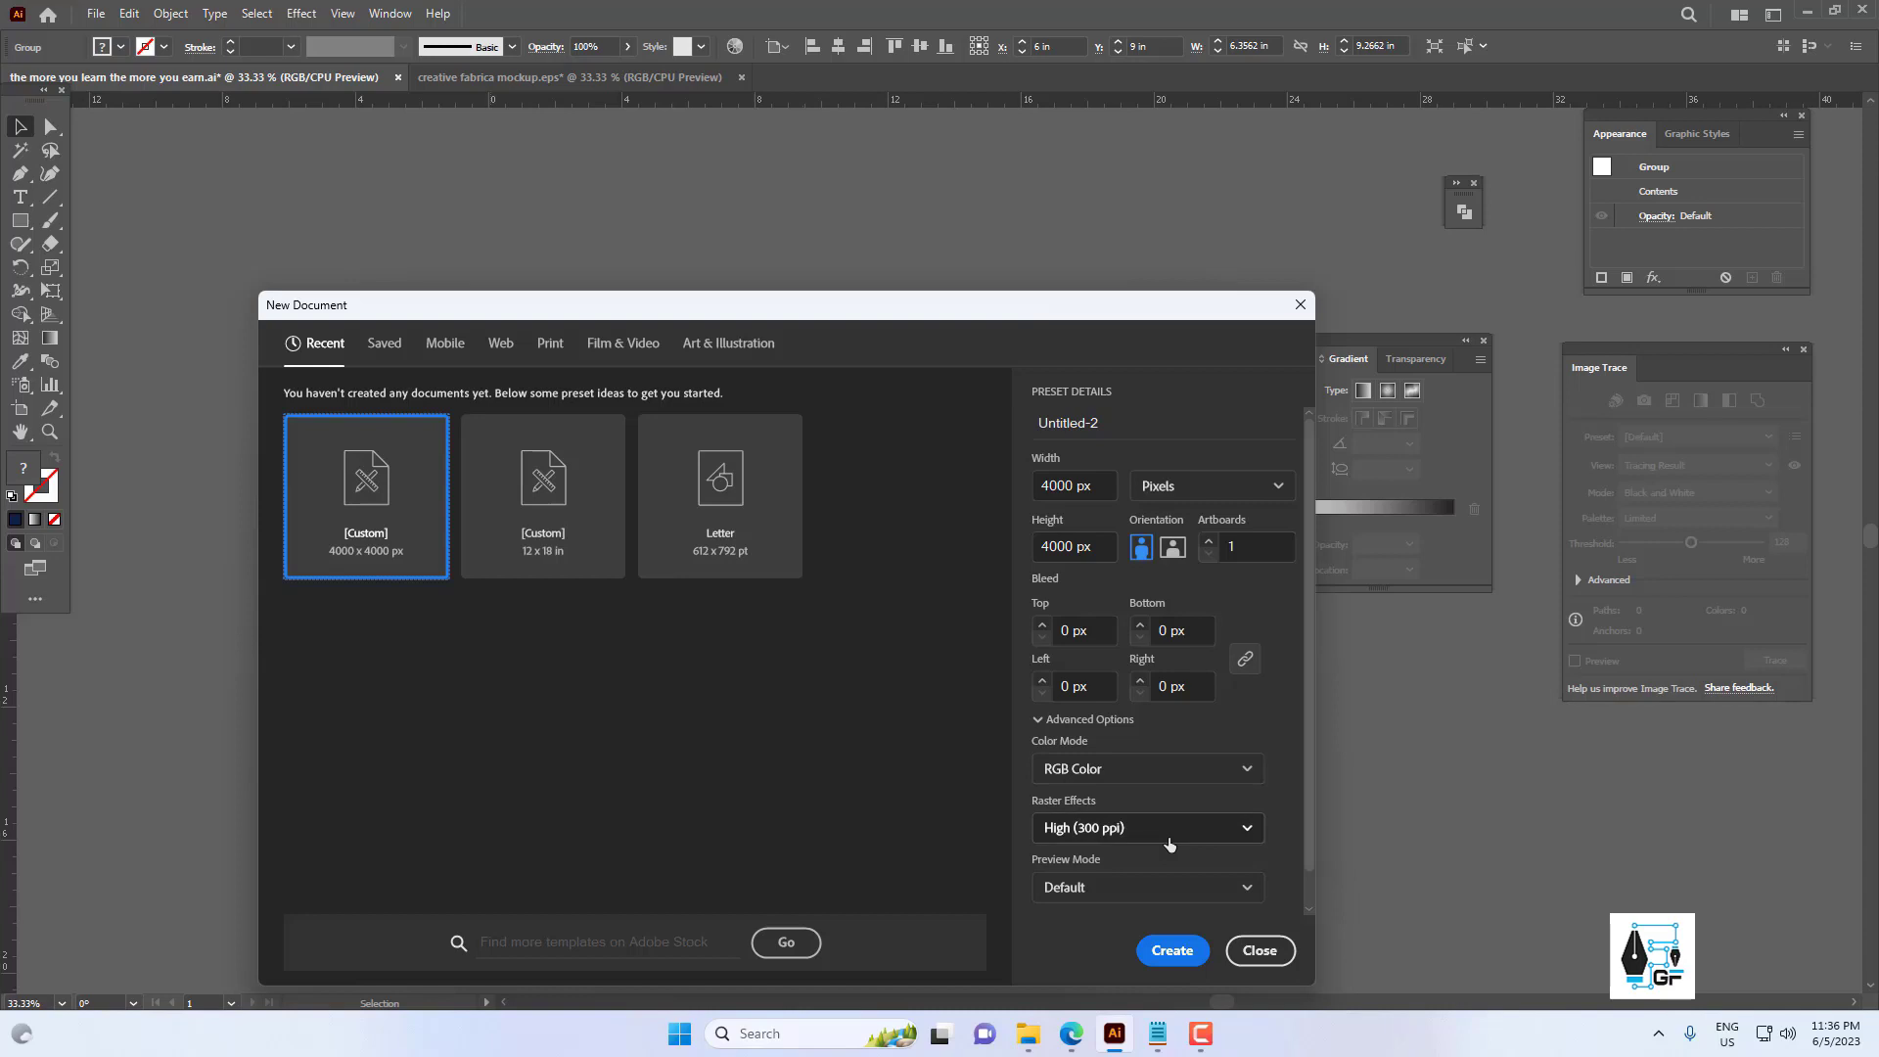
left_click(1186, 947)
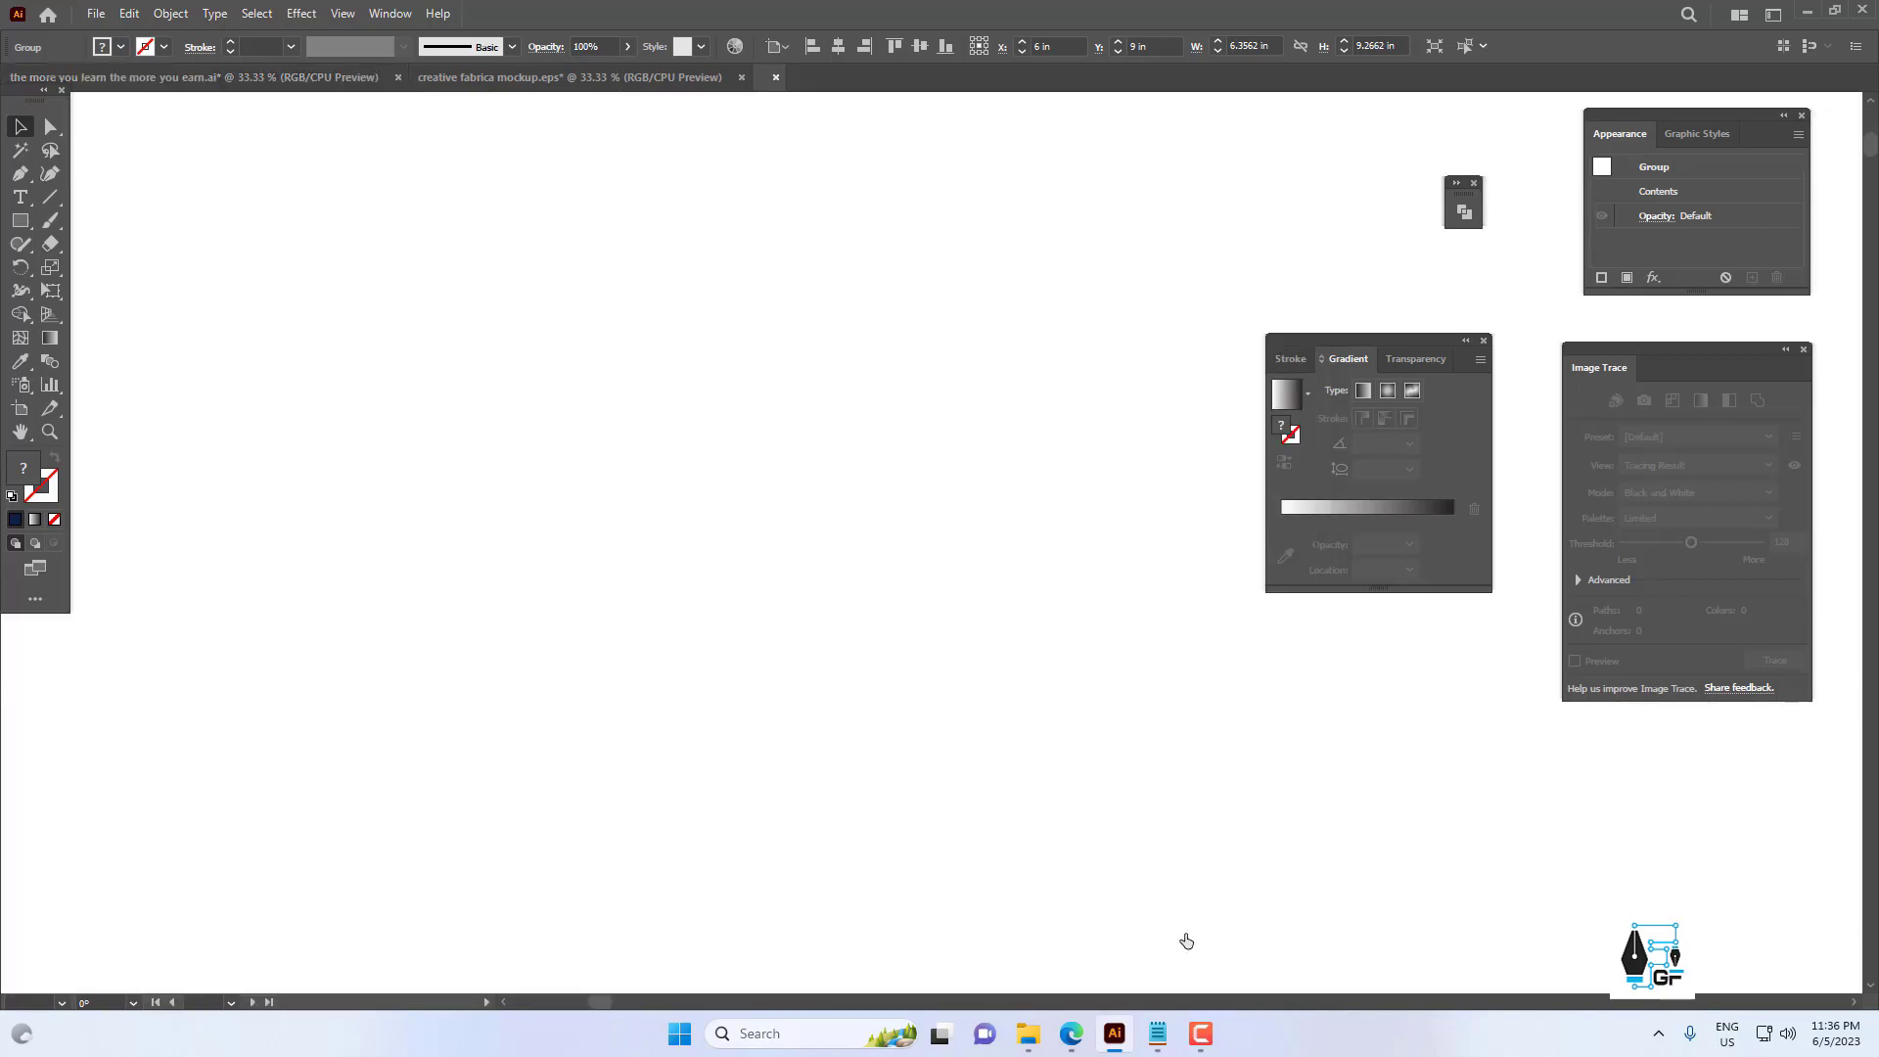
scroll(867, 481, "right", 3)
scroll(852, 508, "down", 1)
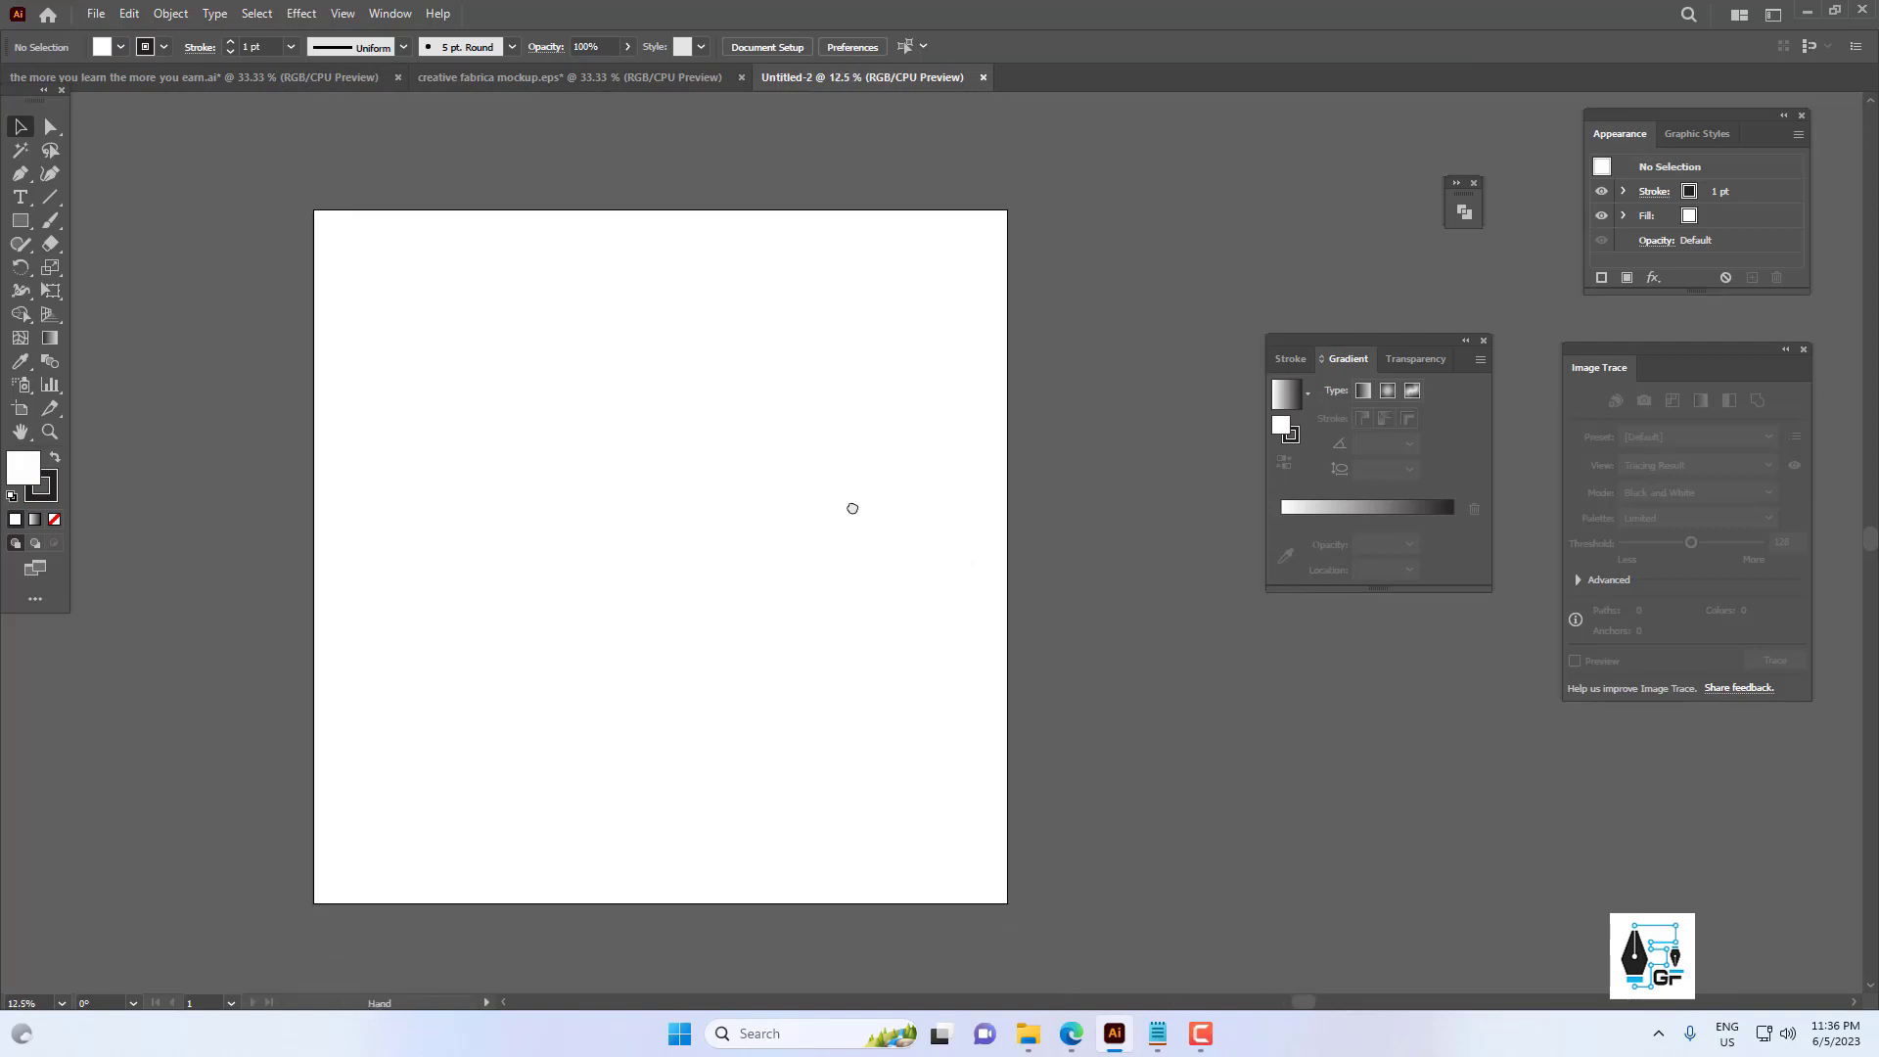
Draw a rectangle 4000 px wide and 4000 px high in the new document.
scroll(853, 507, "left", 2)
key("m")
left_click(612, 321)
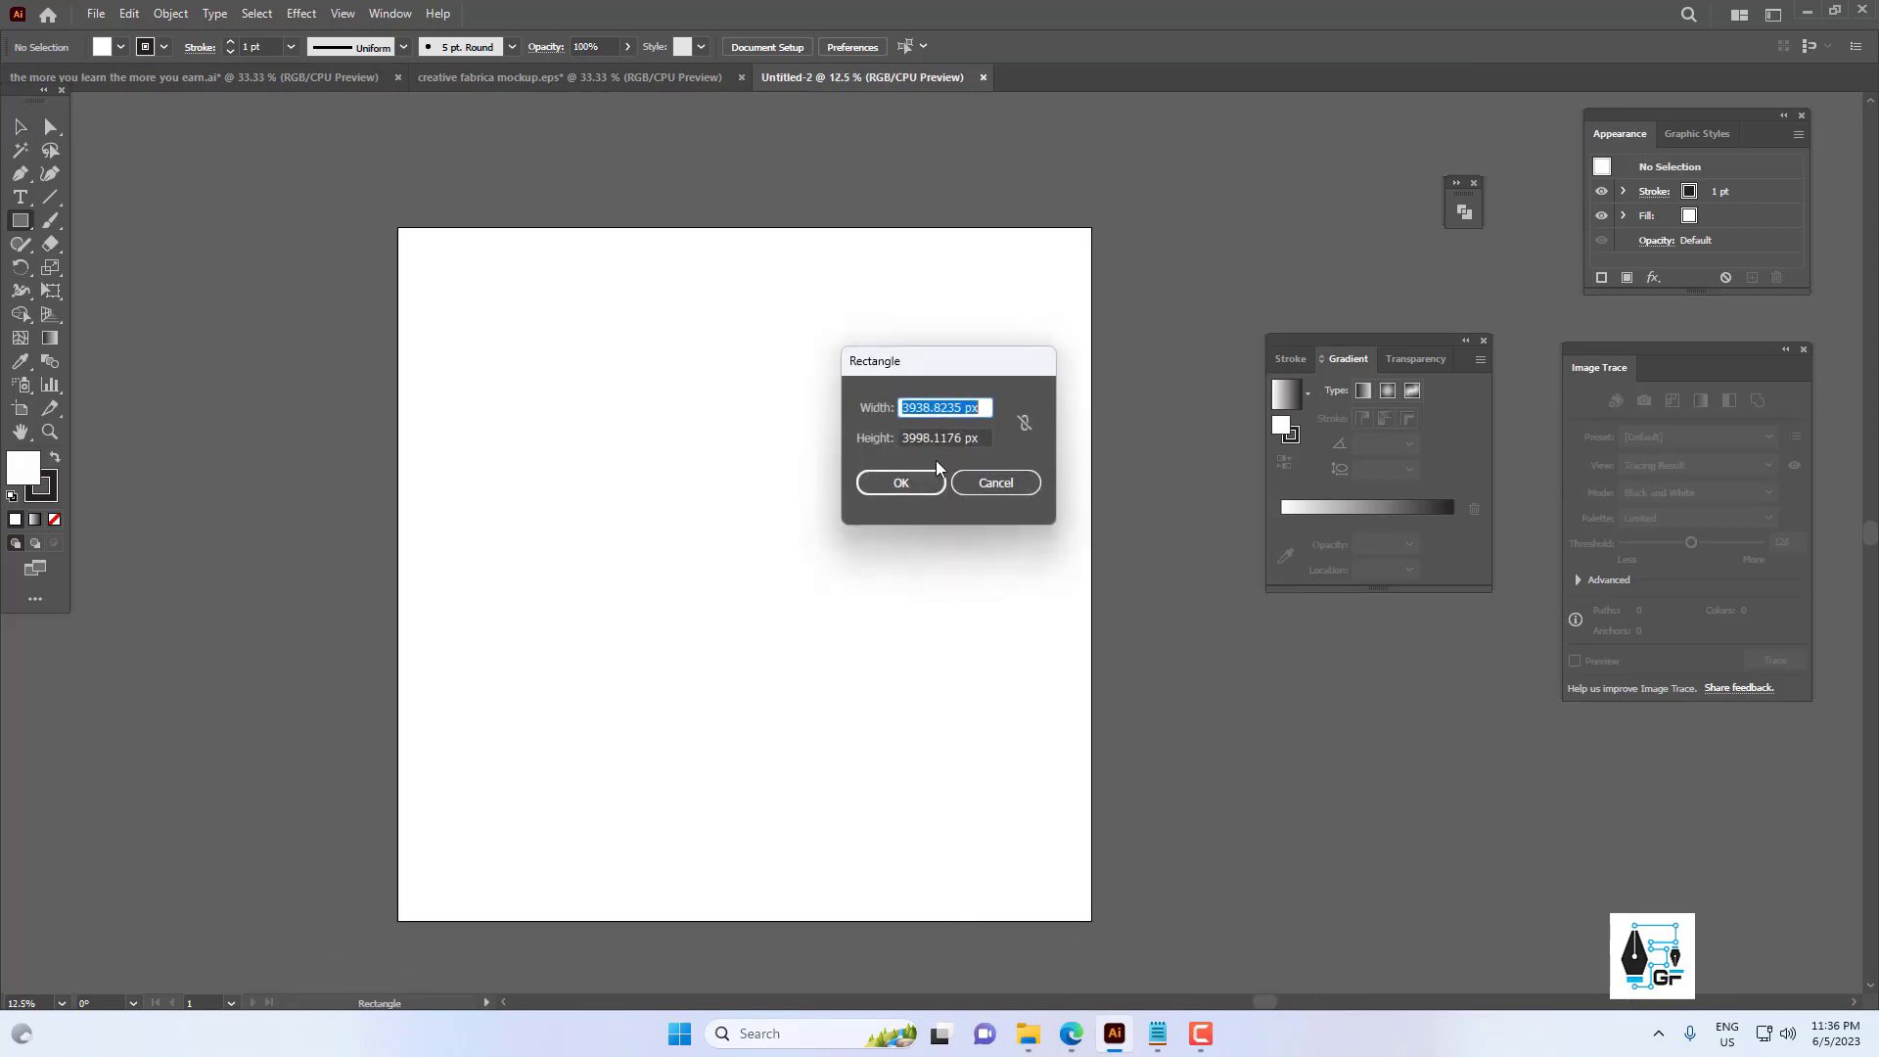
type("4000")
key("Tab")
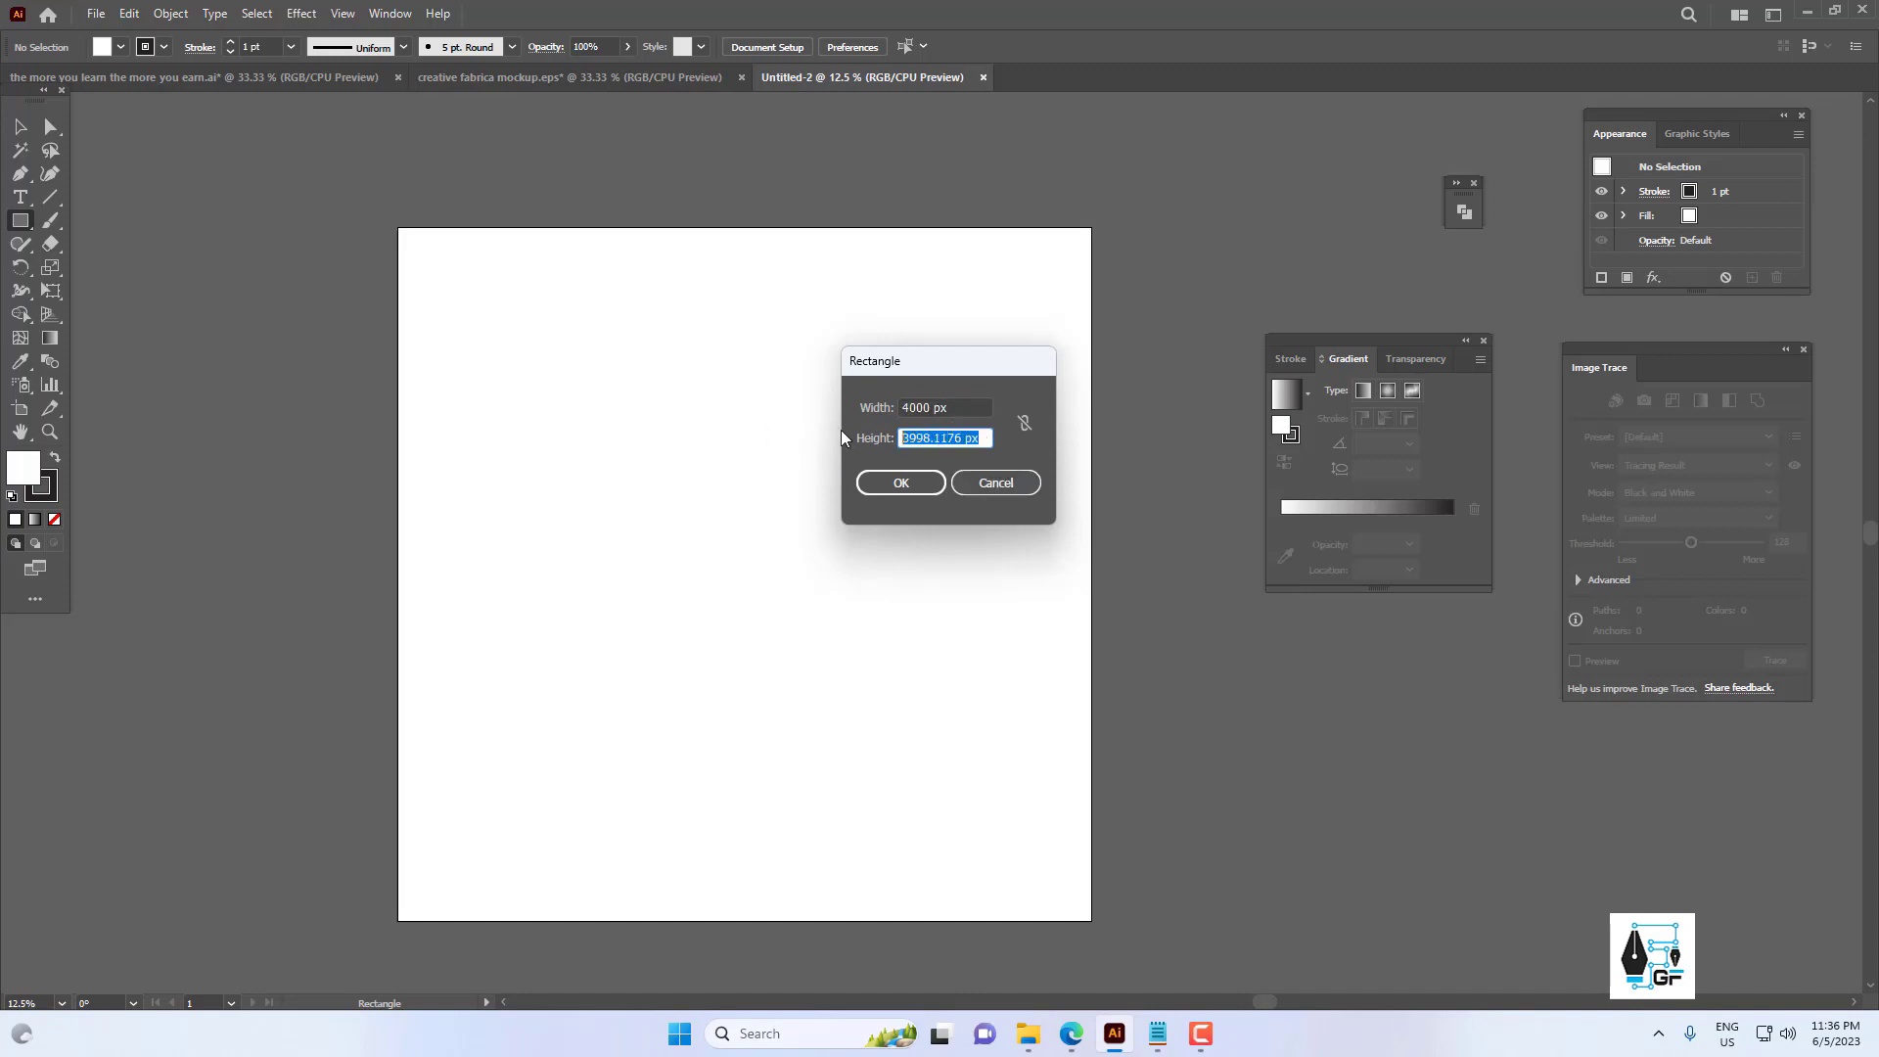
type("4000")
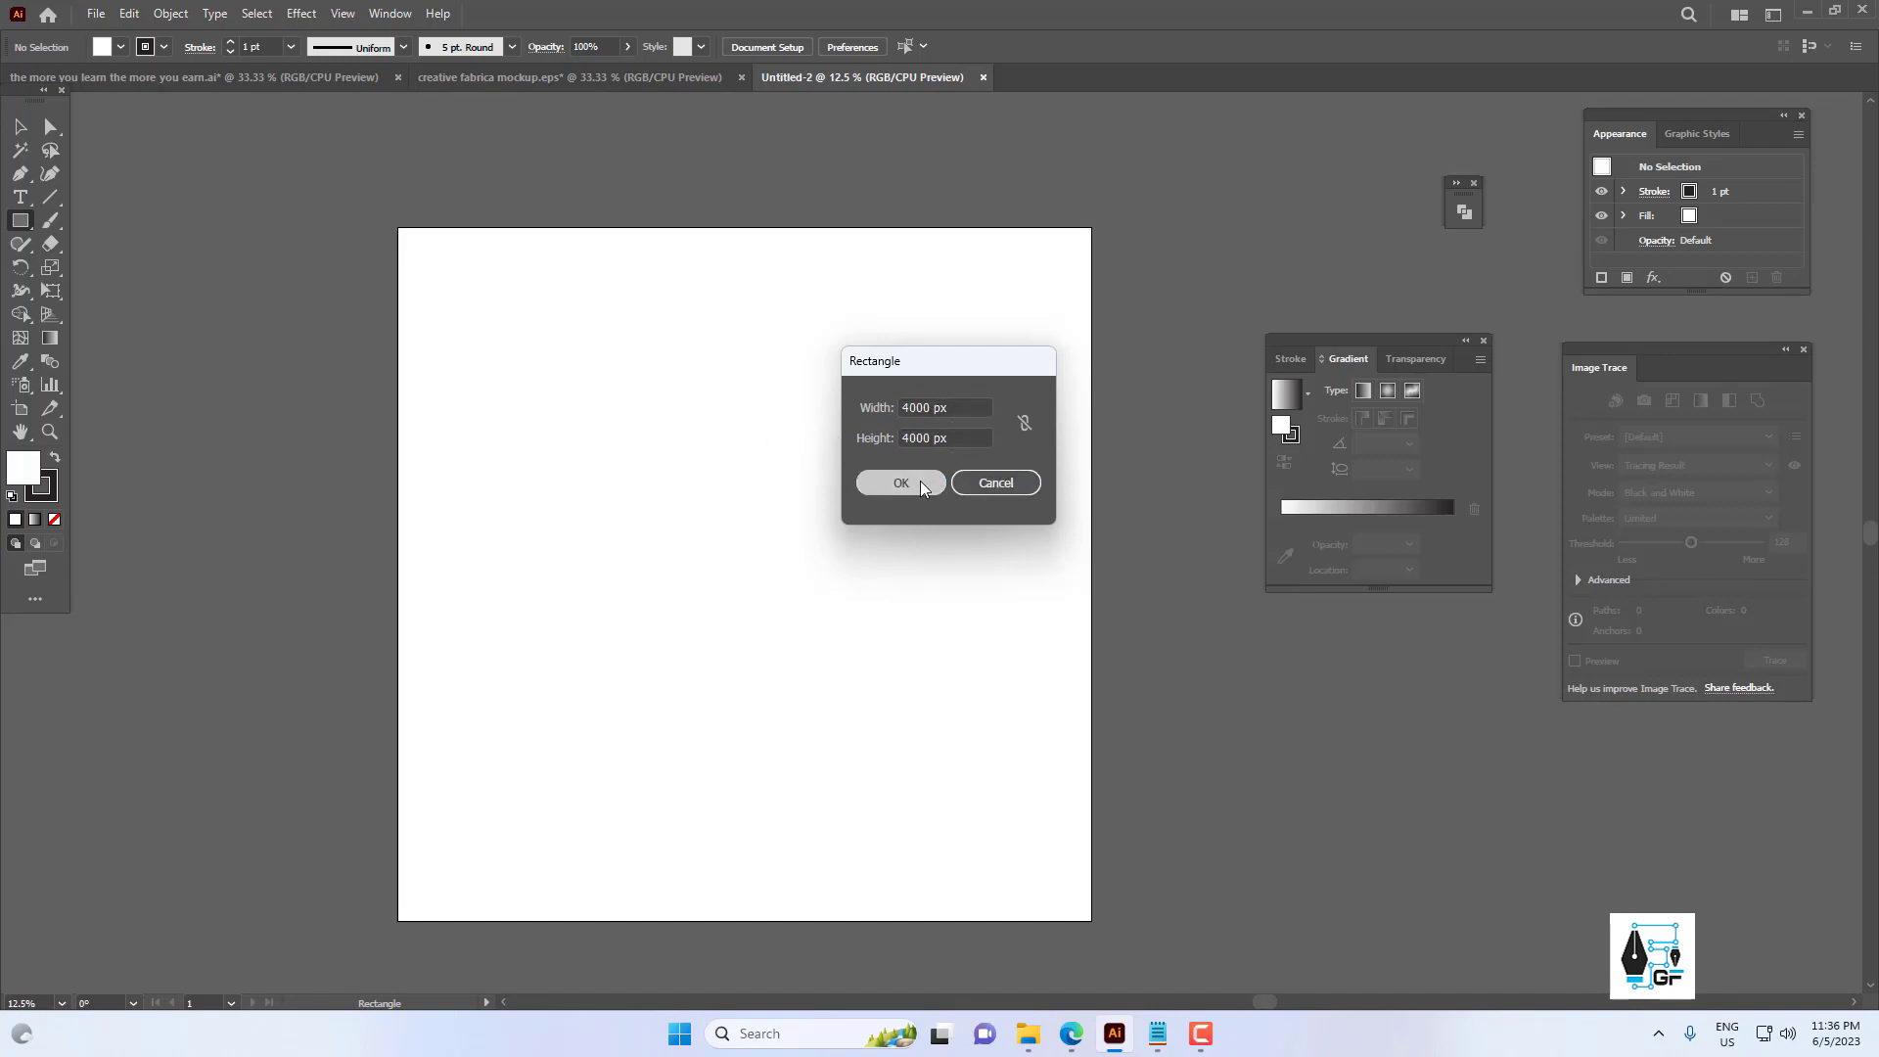
left_click(888, 484)
Swap the square's fill and stroke so it is filled black, and remove its stroke.
key("ctrl+minus")
key("shift+x")
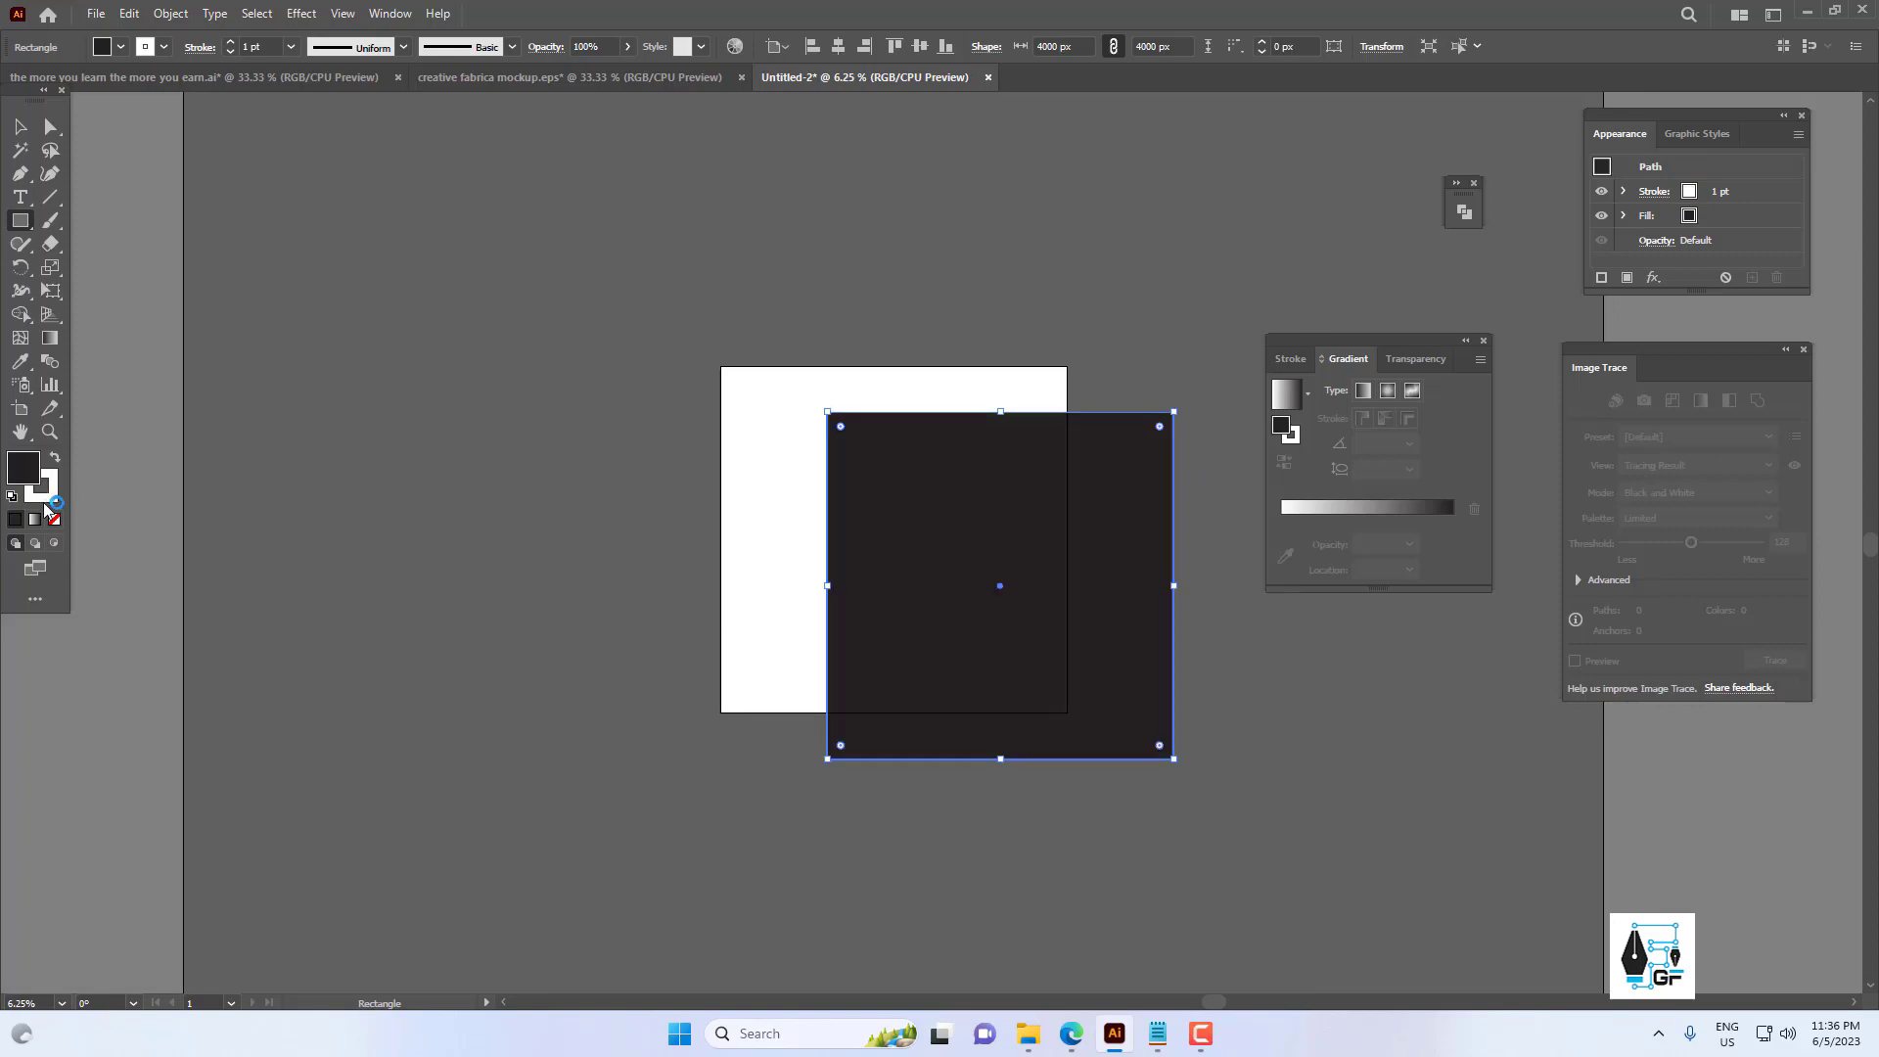
left_click(53, 518)
key("v")
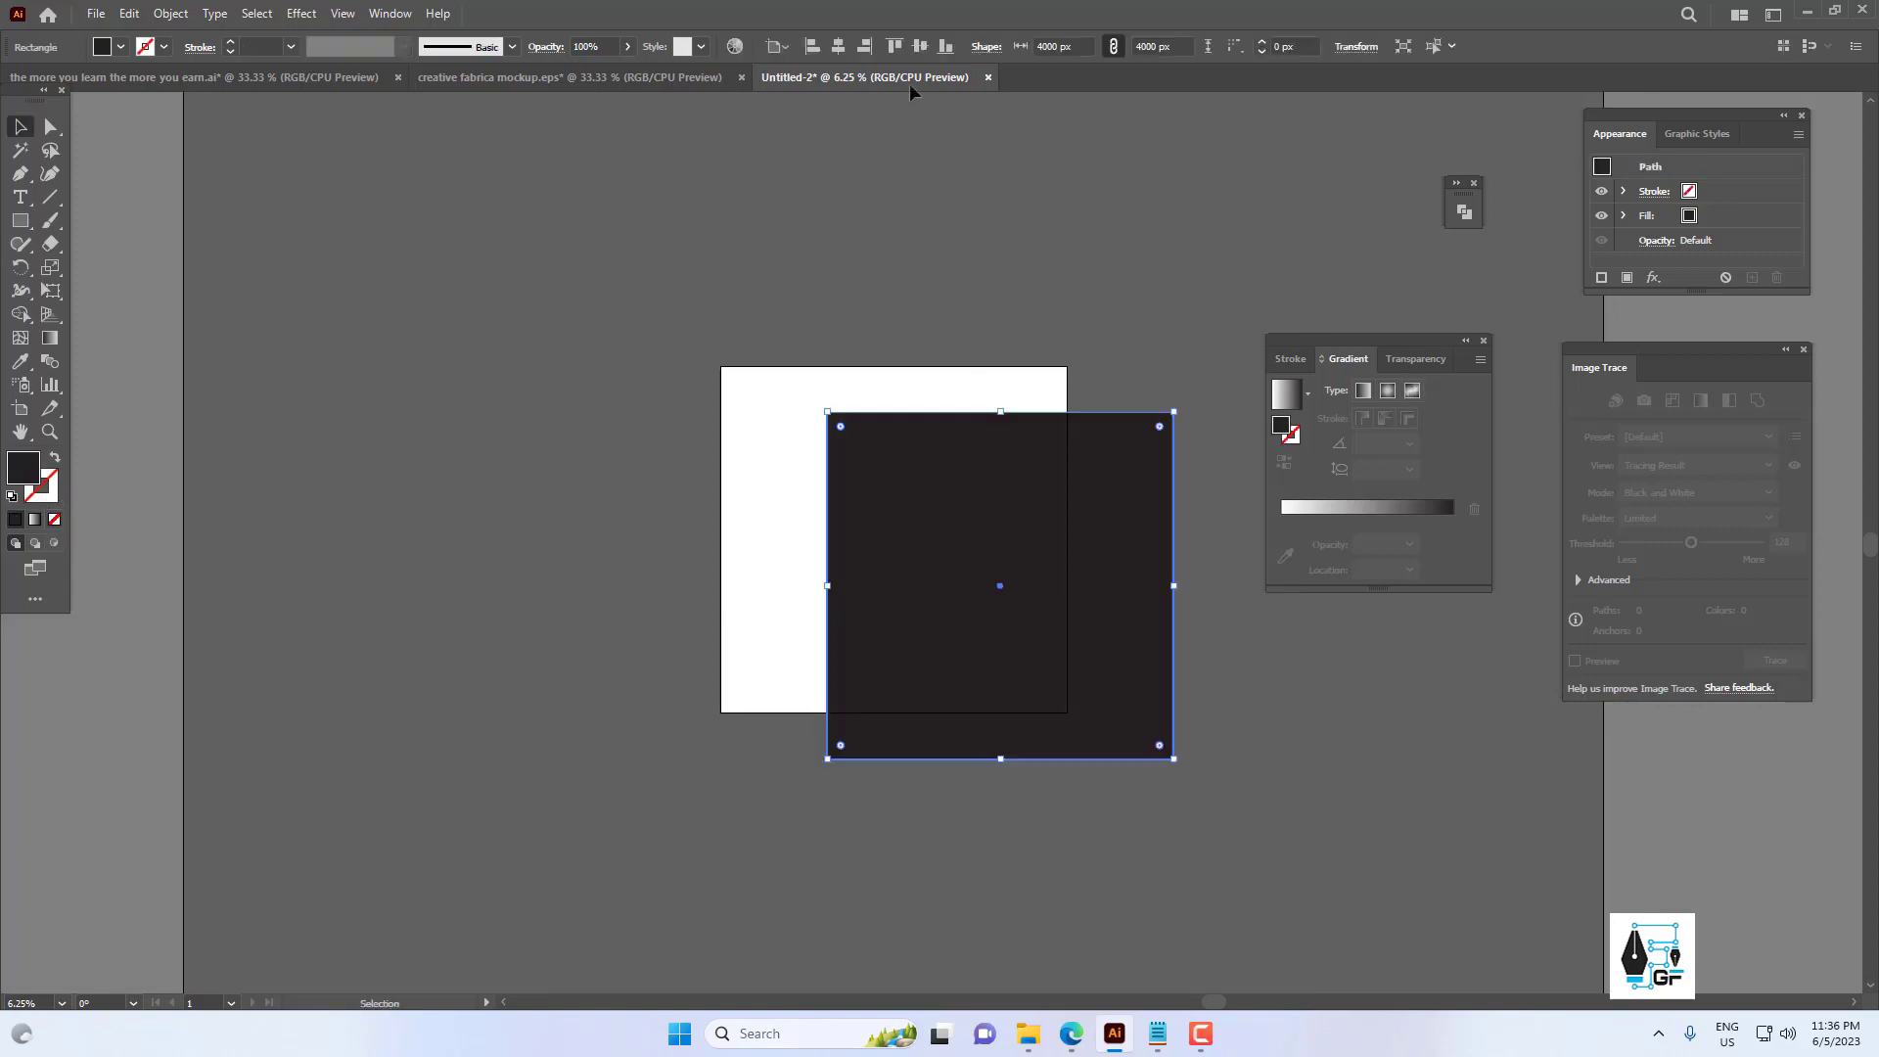
Centre the black square on the artboard horizontally and vertically, and deselect it.
left_click(837, 46)
left_click(919, 46)
left_click(1096, 434)
left_click_drag(1096, 434, 1066, 418)
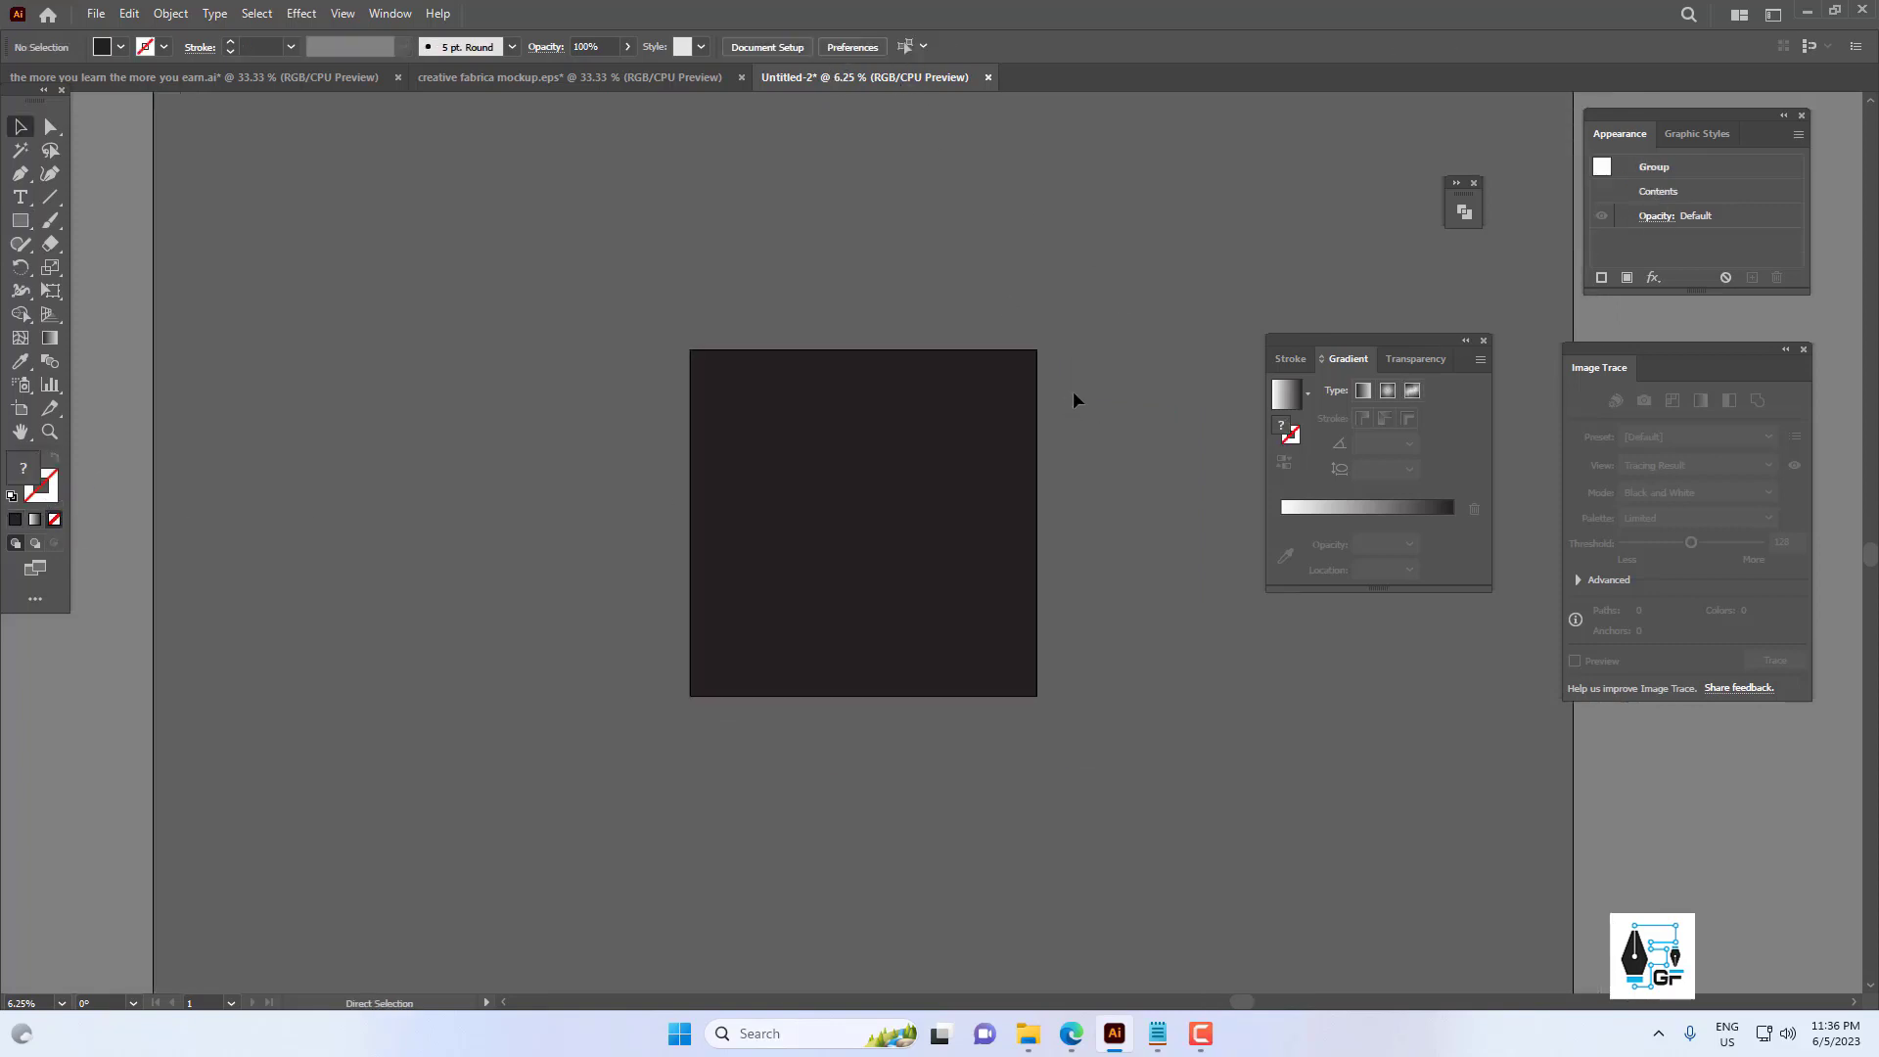
Paste the copied lettering and centre it horizontally and vertically with the black square.
key("ctrl+v")
key("ctrl+a")
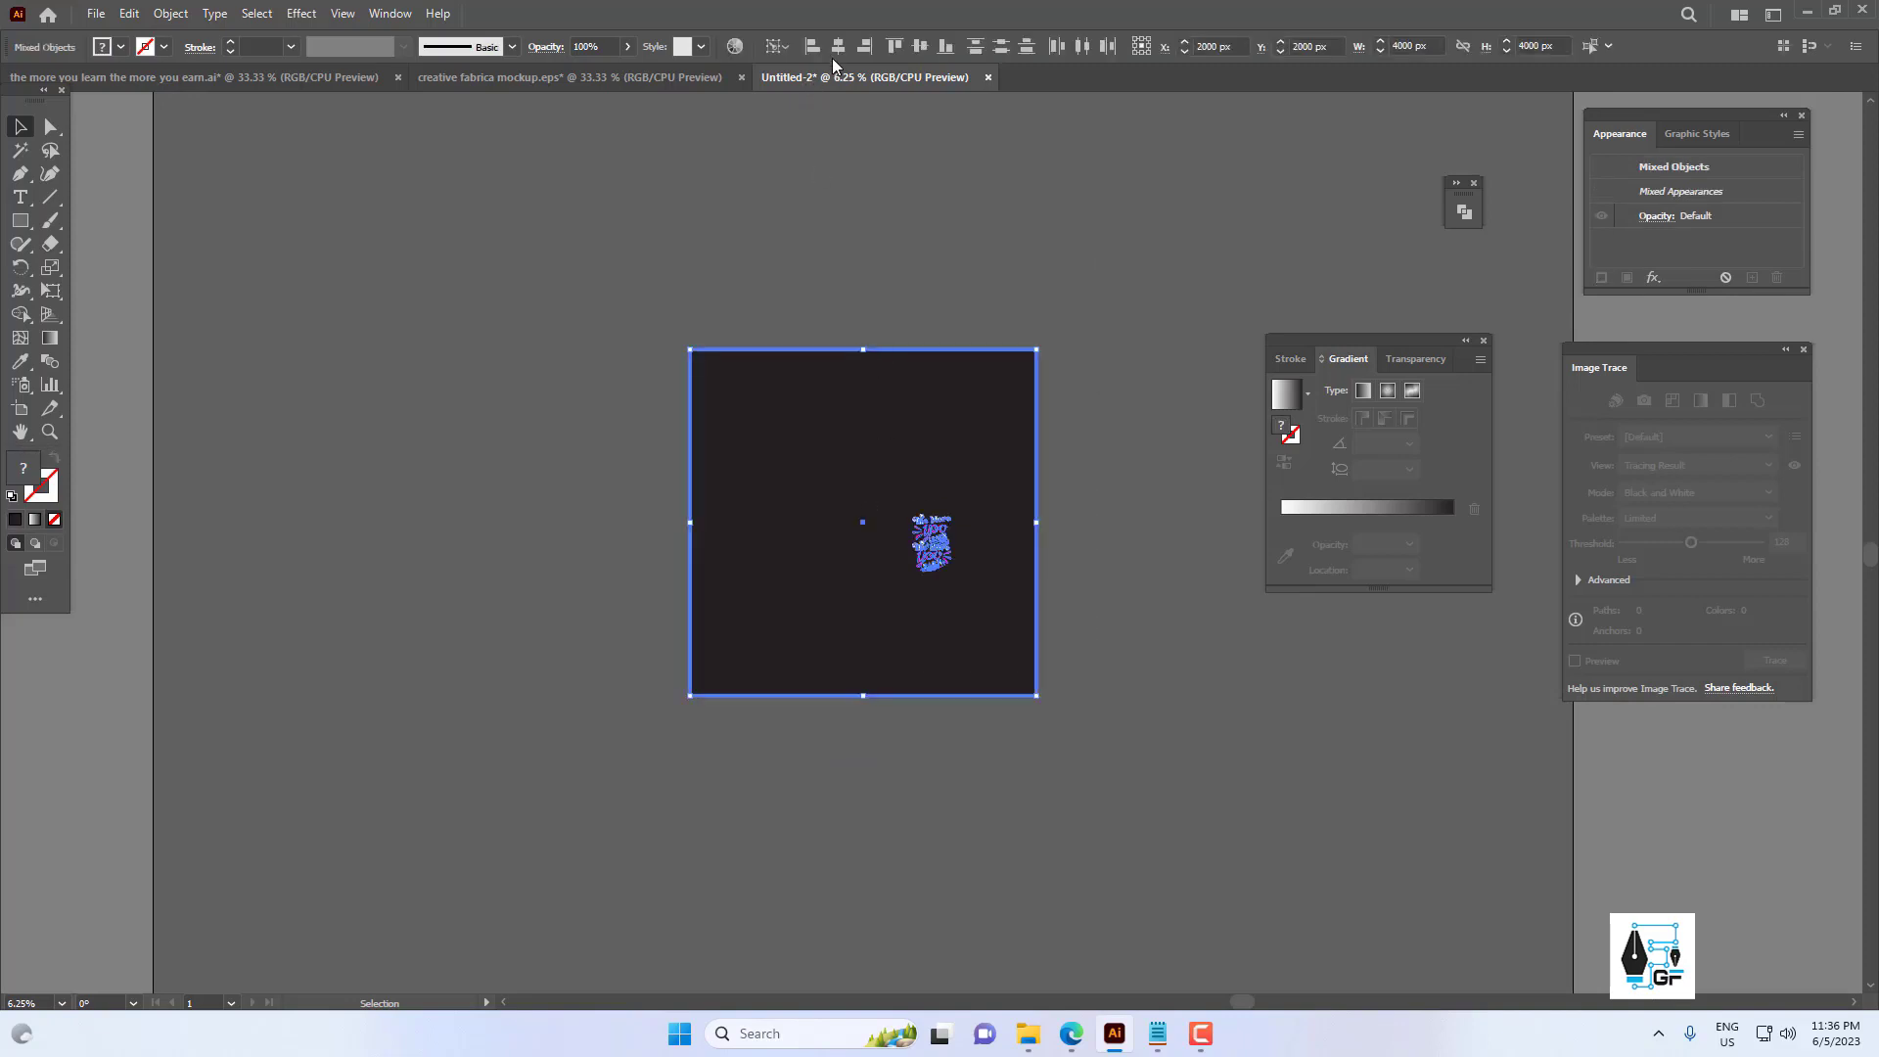
left_click(837, 46)
left_click(920, 46)
left_click(1211, 487)
Enlarge the lettering proportionally from its centre to about 2010 × 2931 px, and deselect it.
left_click(878, 535)
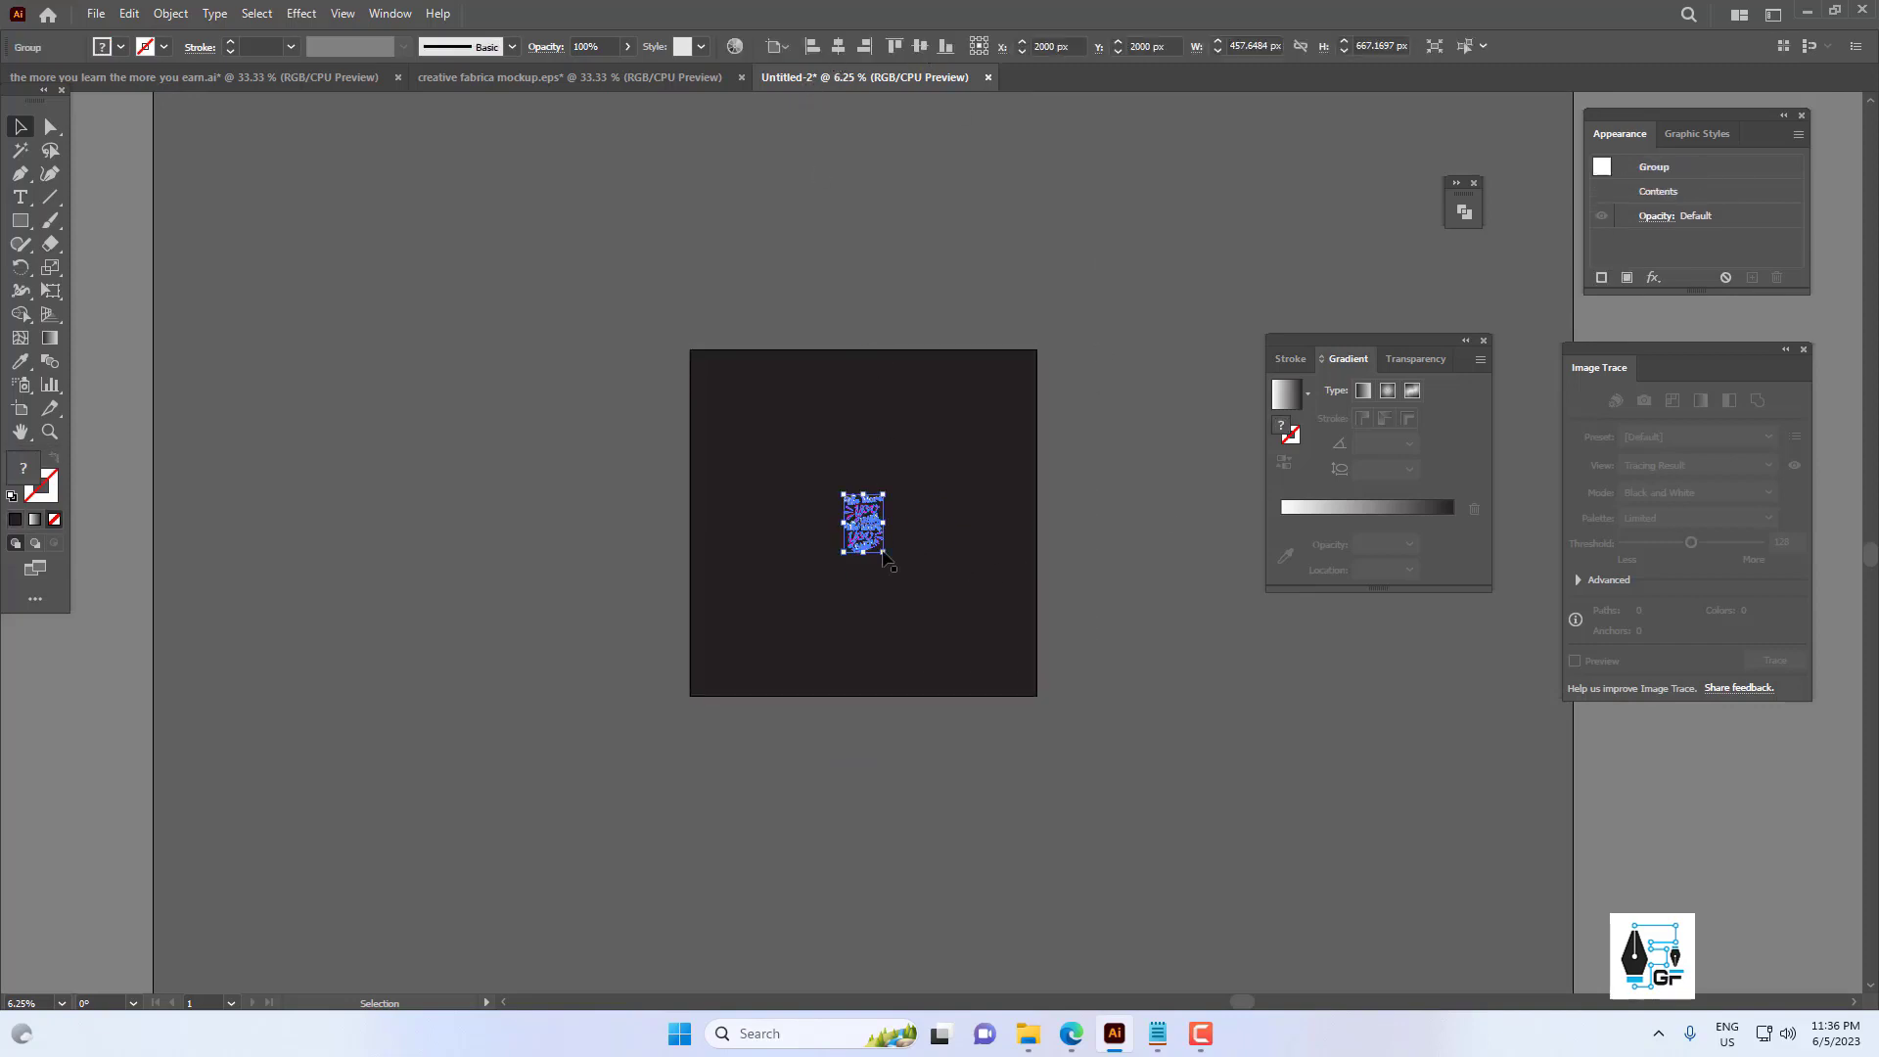
left_click_drag(886, 549, 957, 663)
left_click(1027, 587)
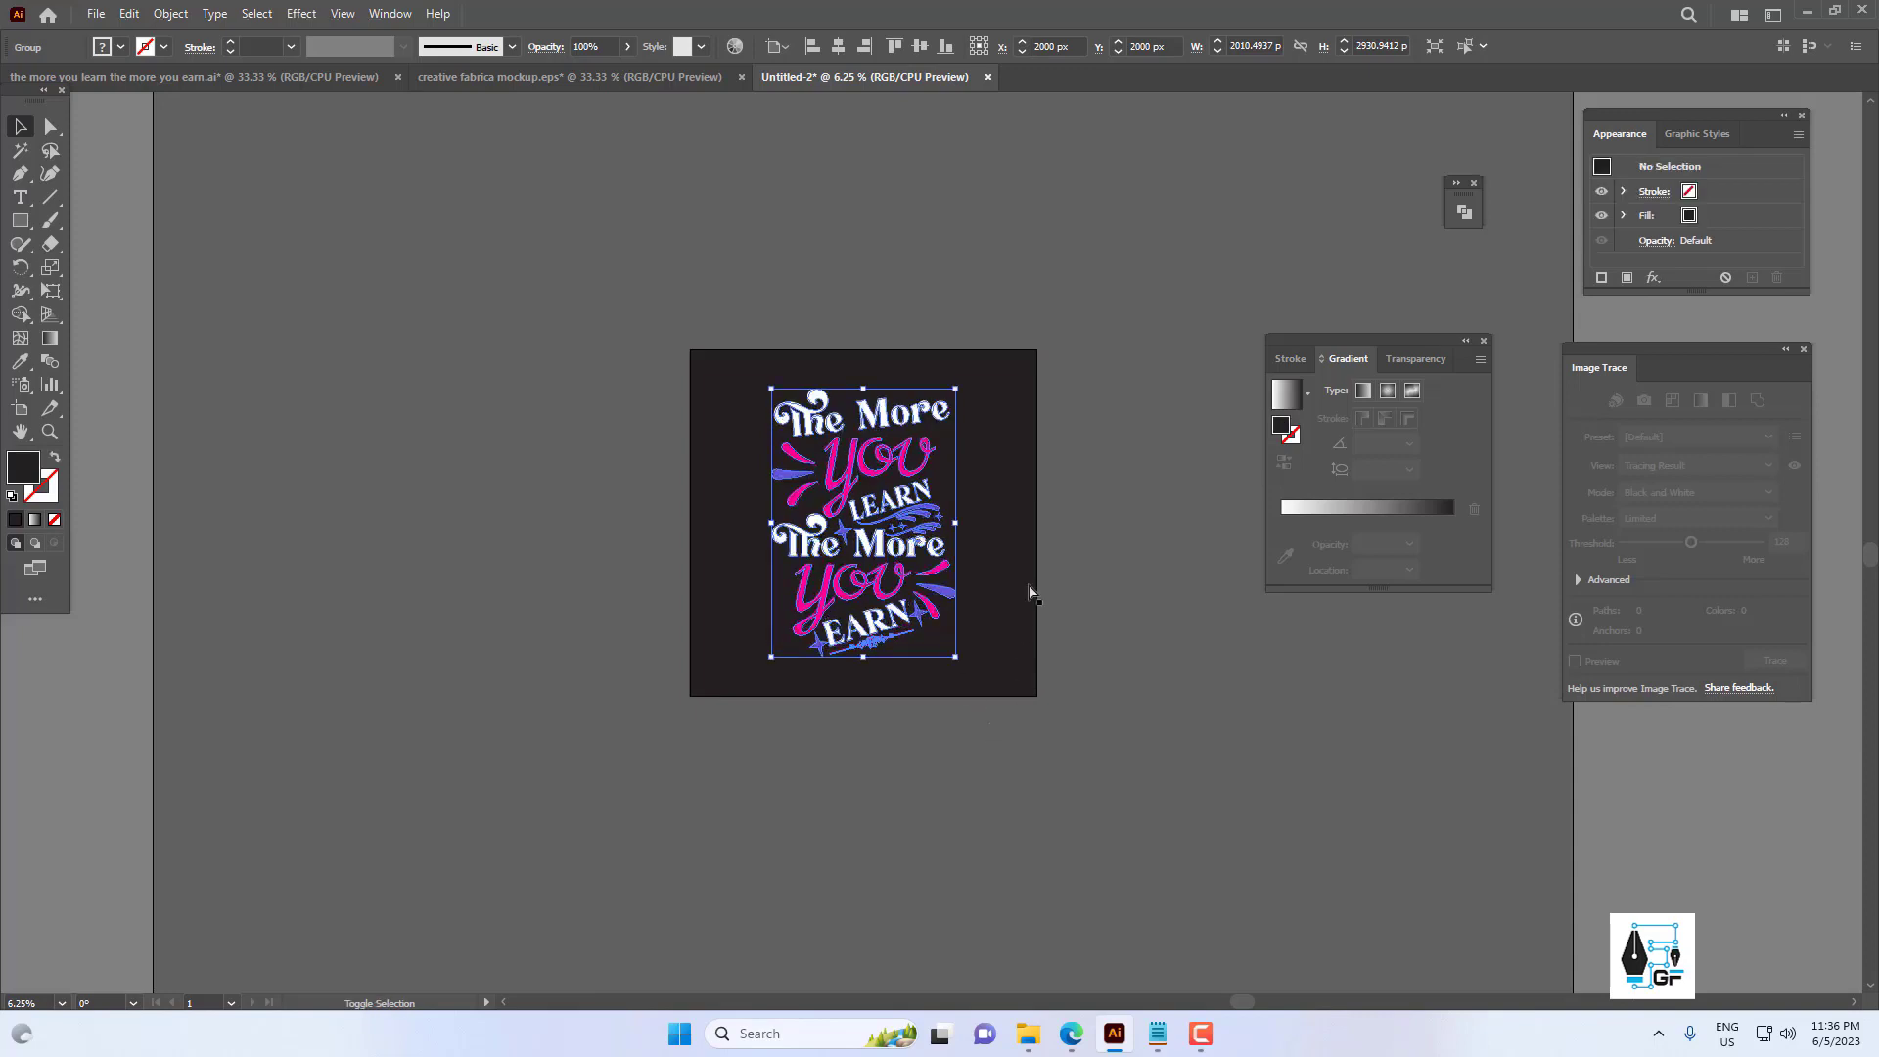
scroll(1076, 565, "up", 1)
left_click_drag(1164, 546, 1077, 565)
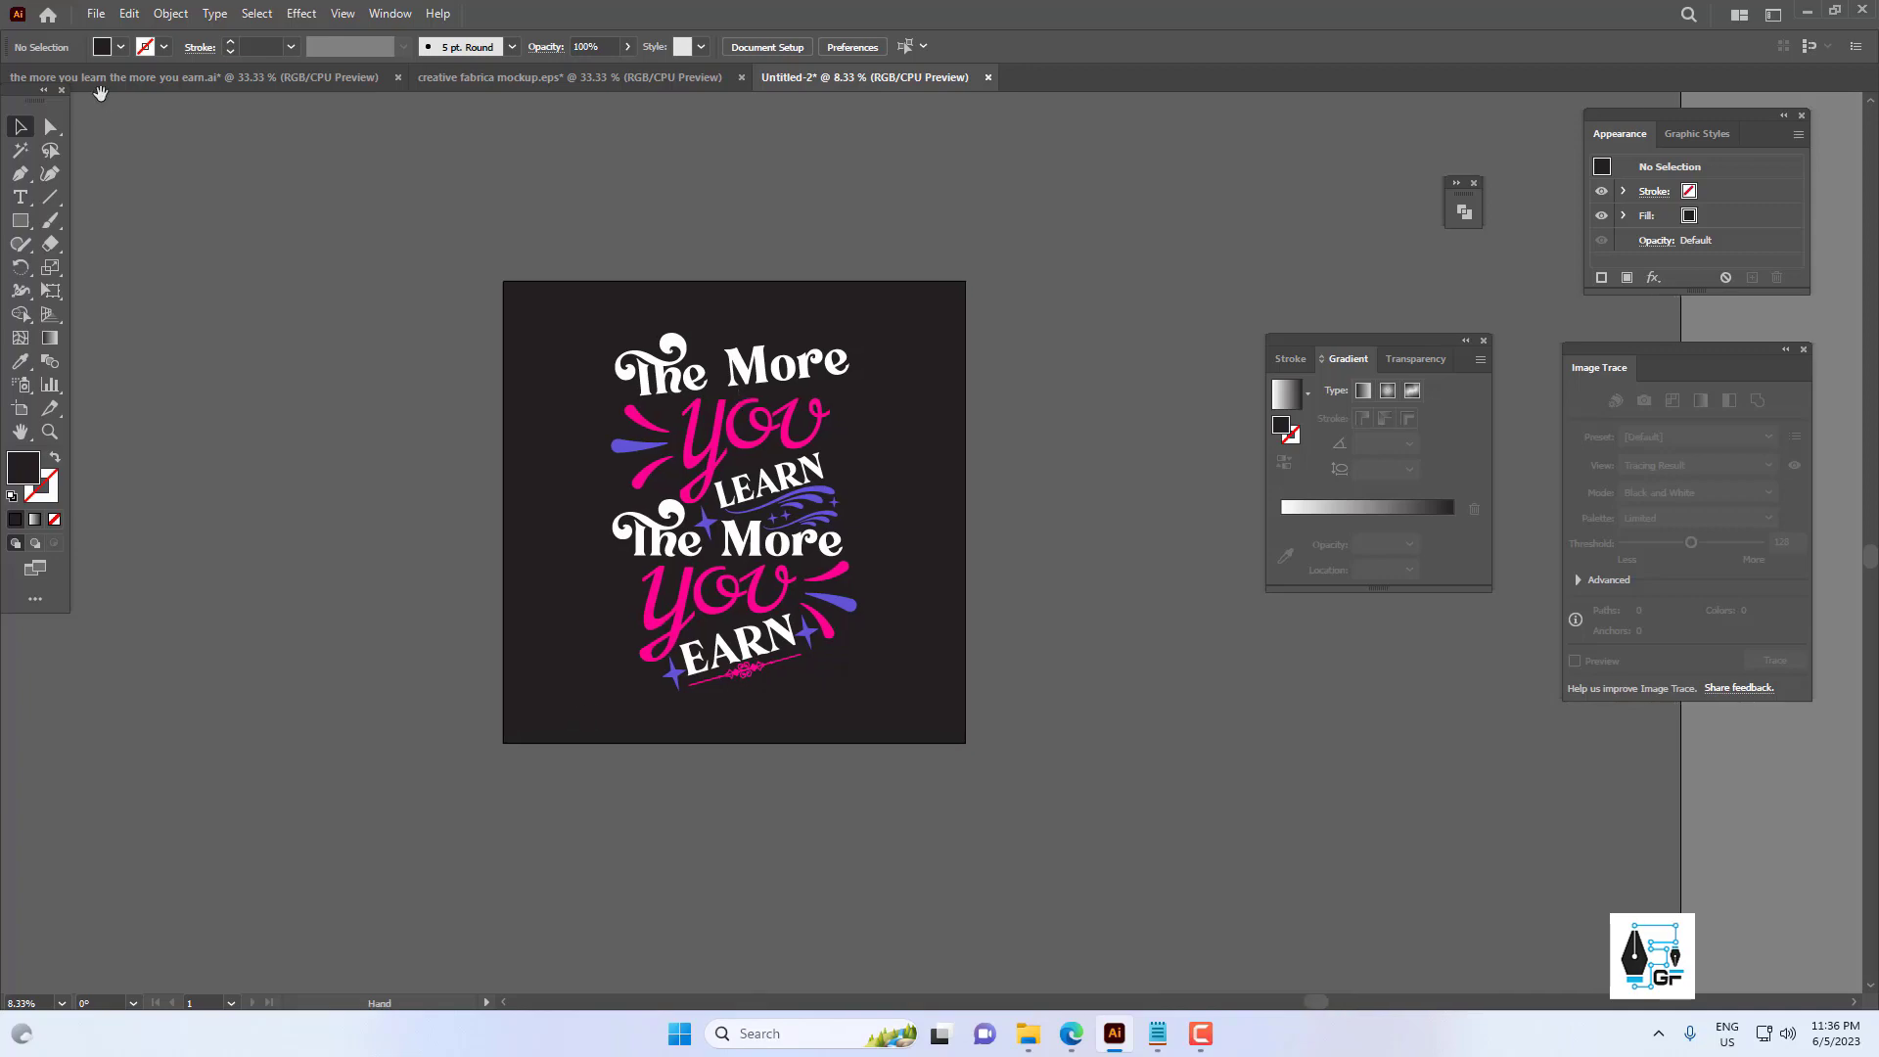
Start saving the document, creating and opening a new Desktop folder named "the hungry jpeg" as the destination.
left_click(96, 14)
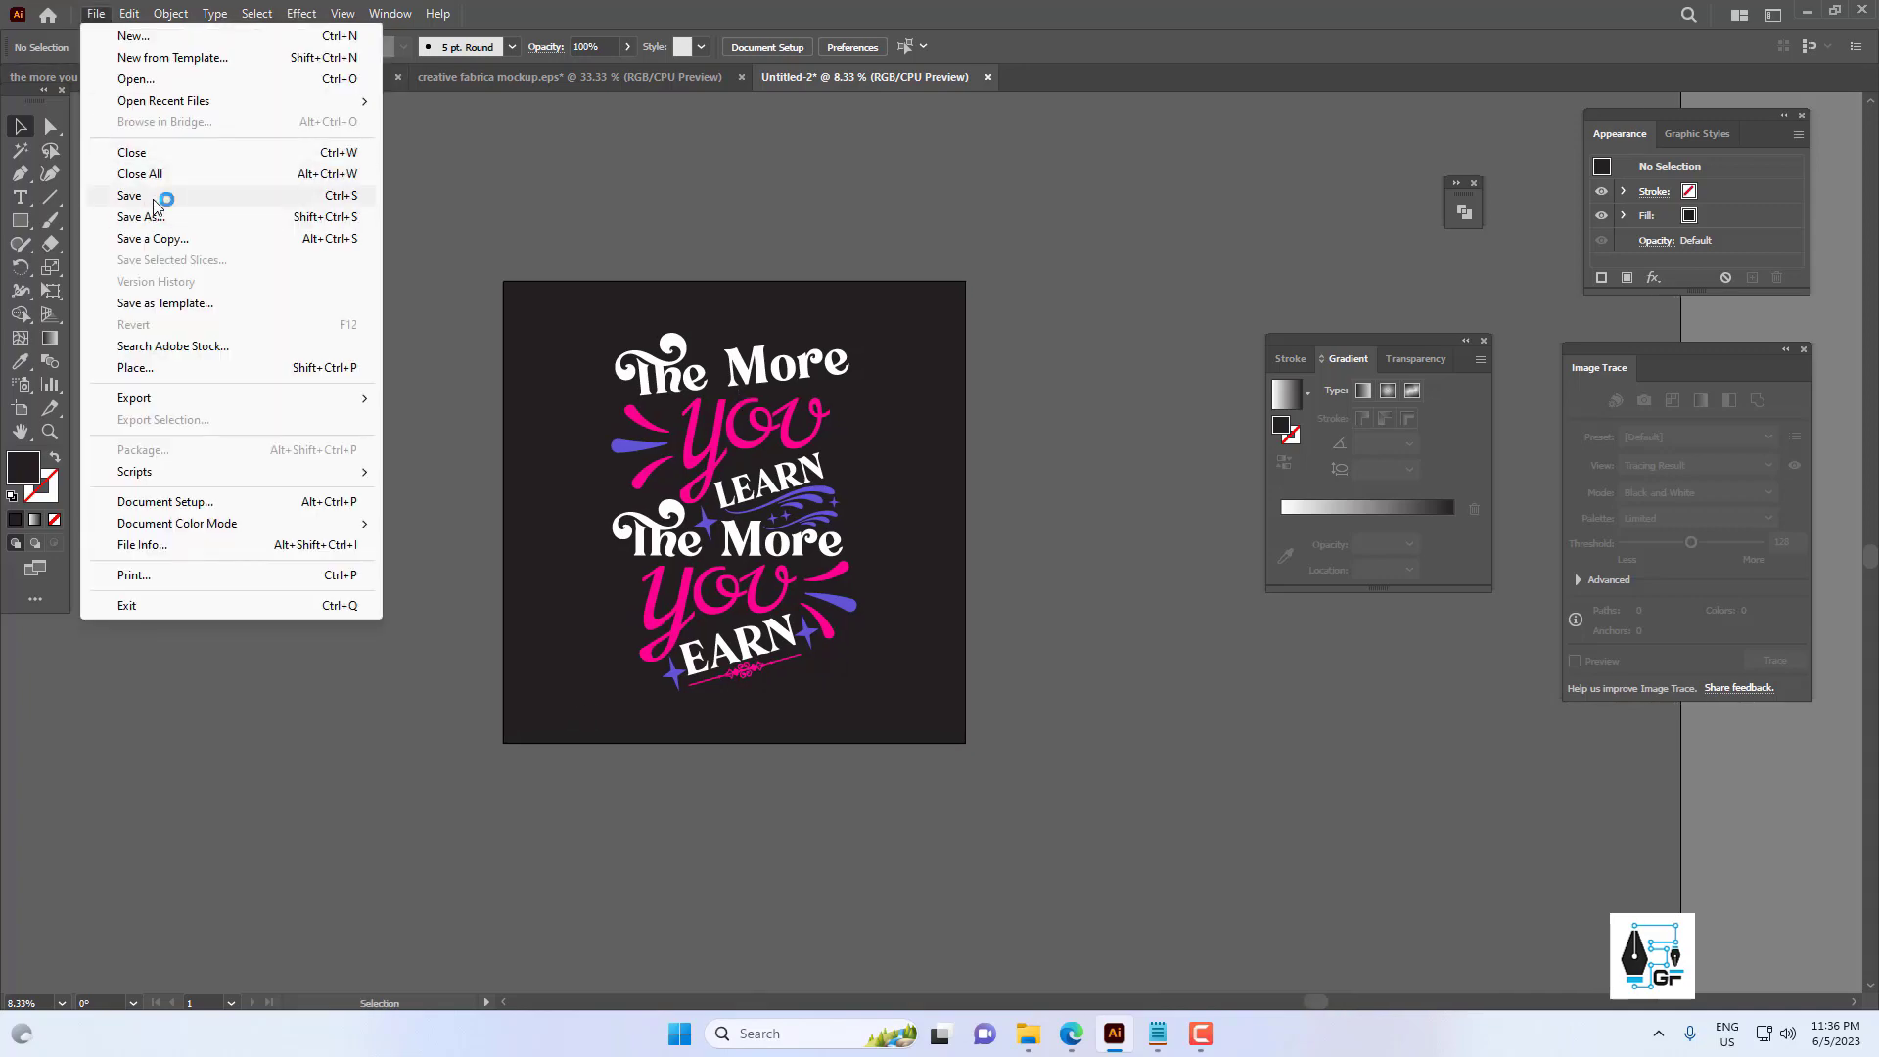
left_click(164, 197)
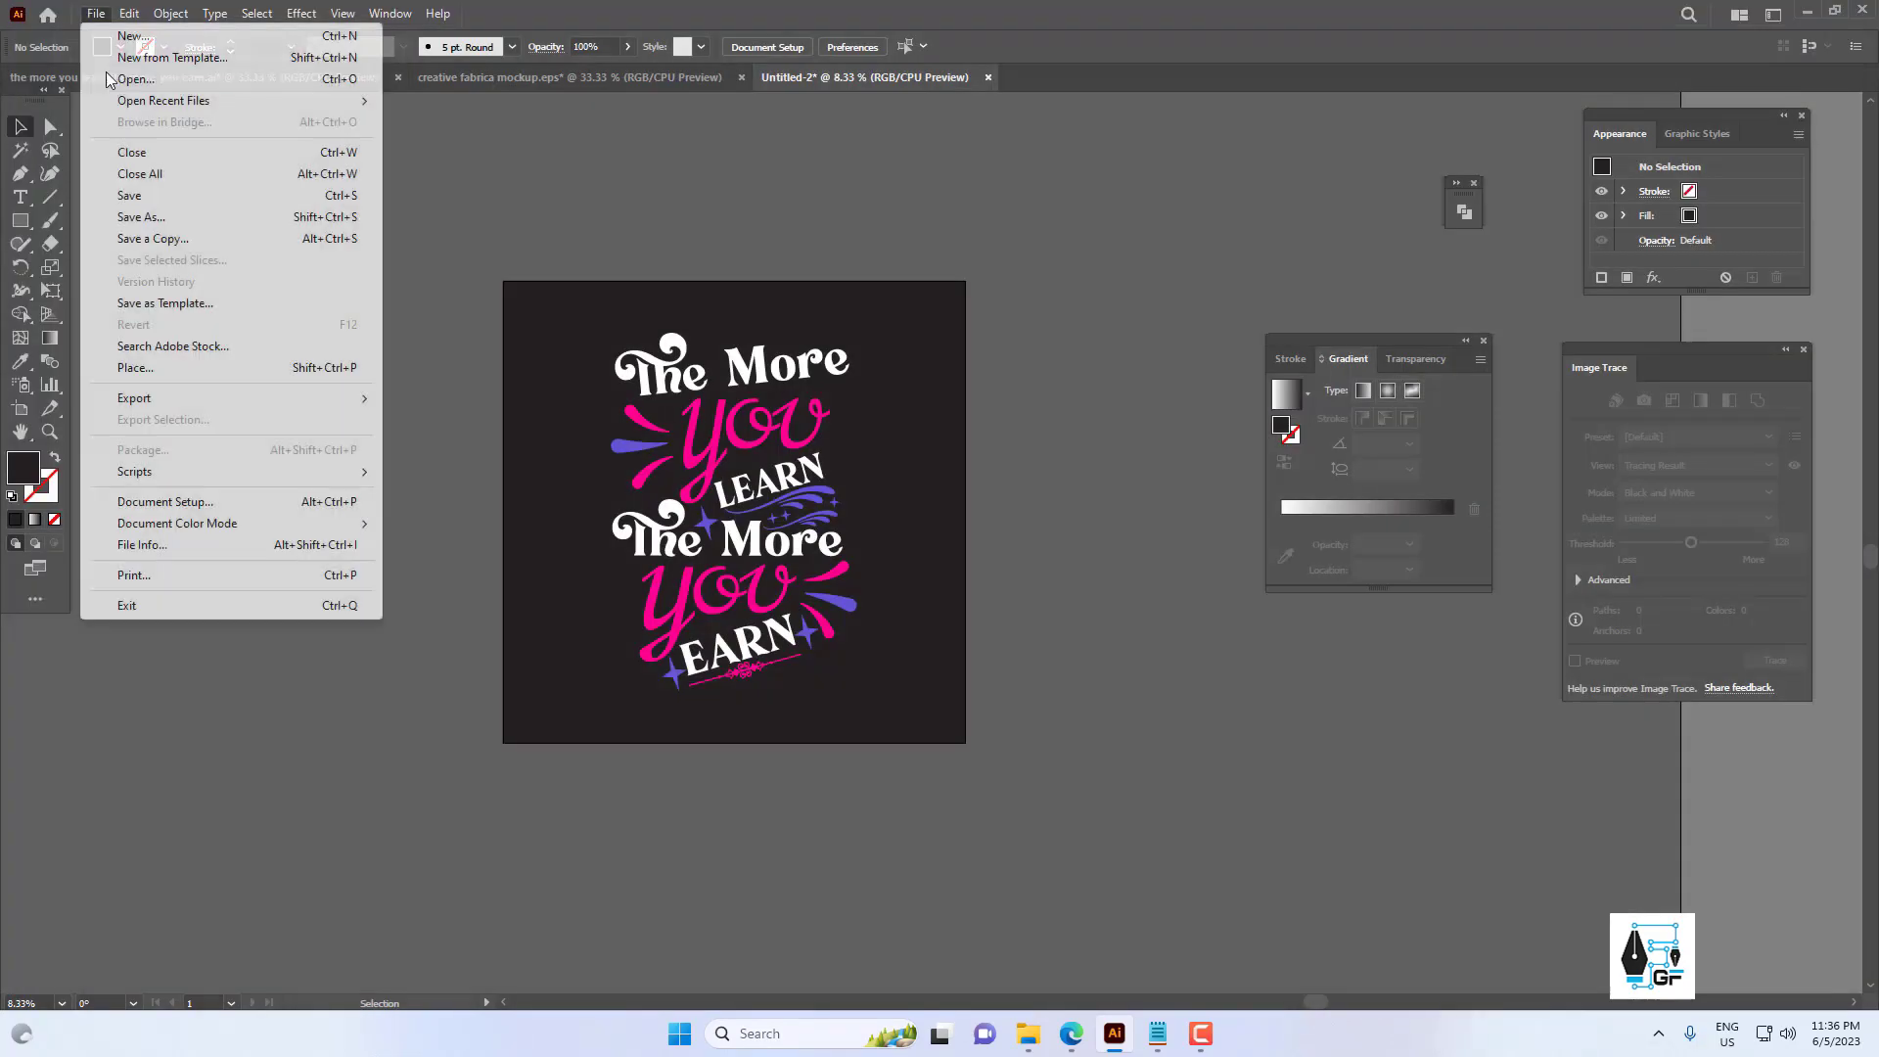
left_click(157, 201)
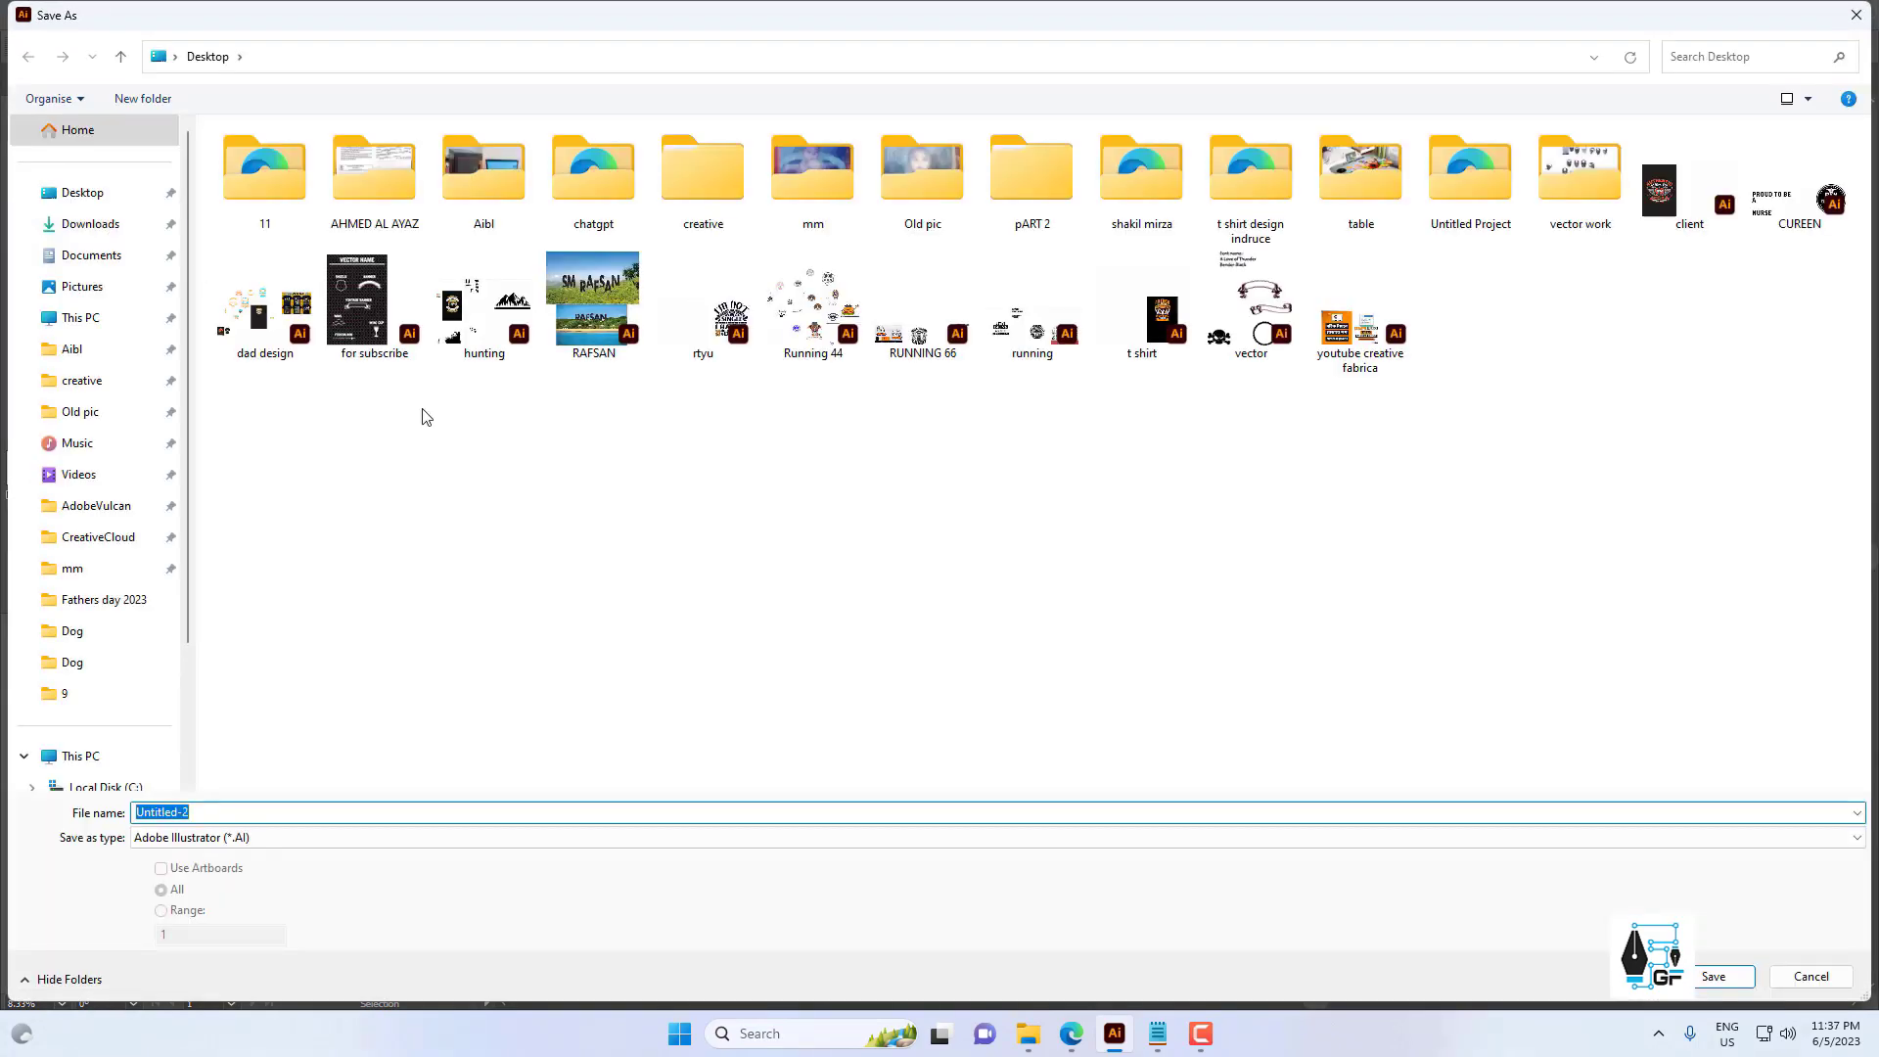
right_click(512, 449)
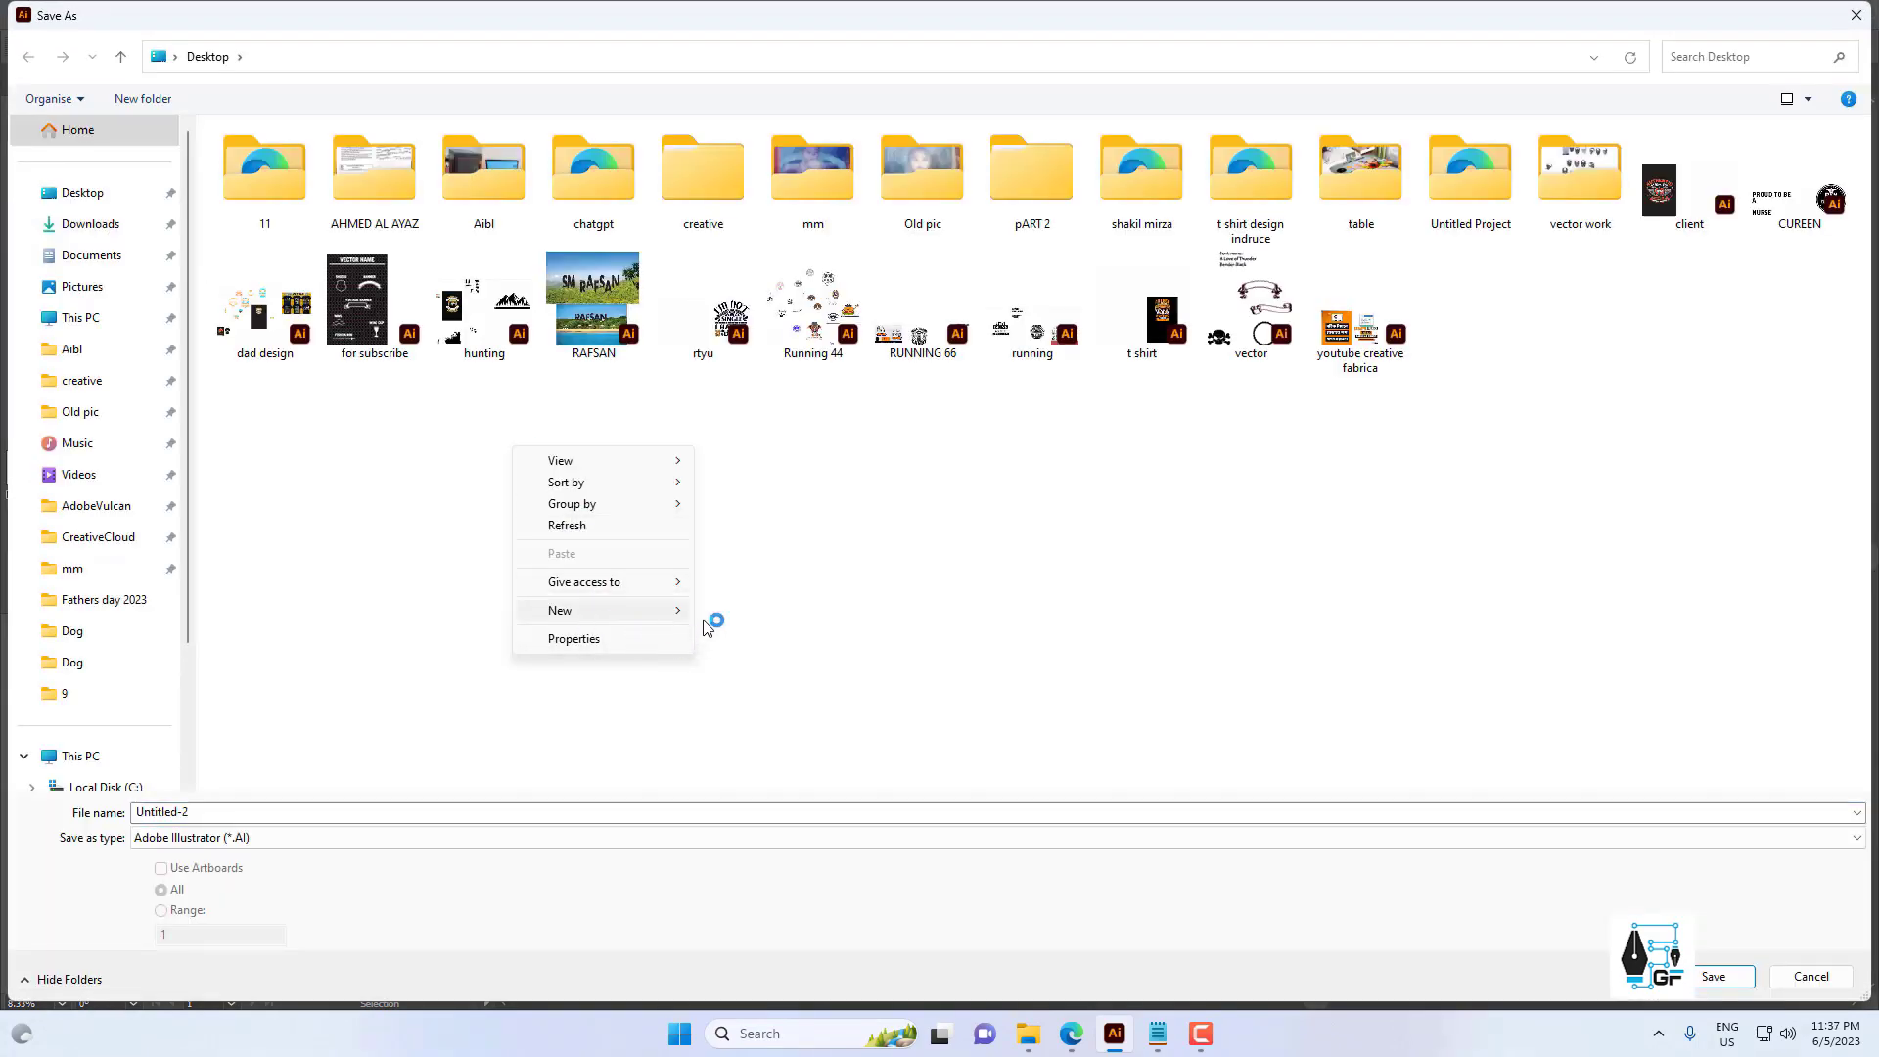
mouse_move(626, 610)
left_click(743, 612)
type("tge")
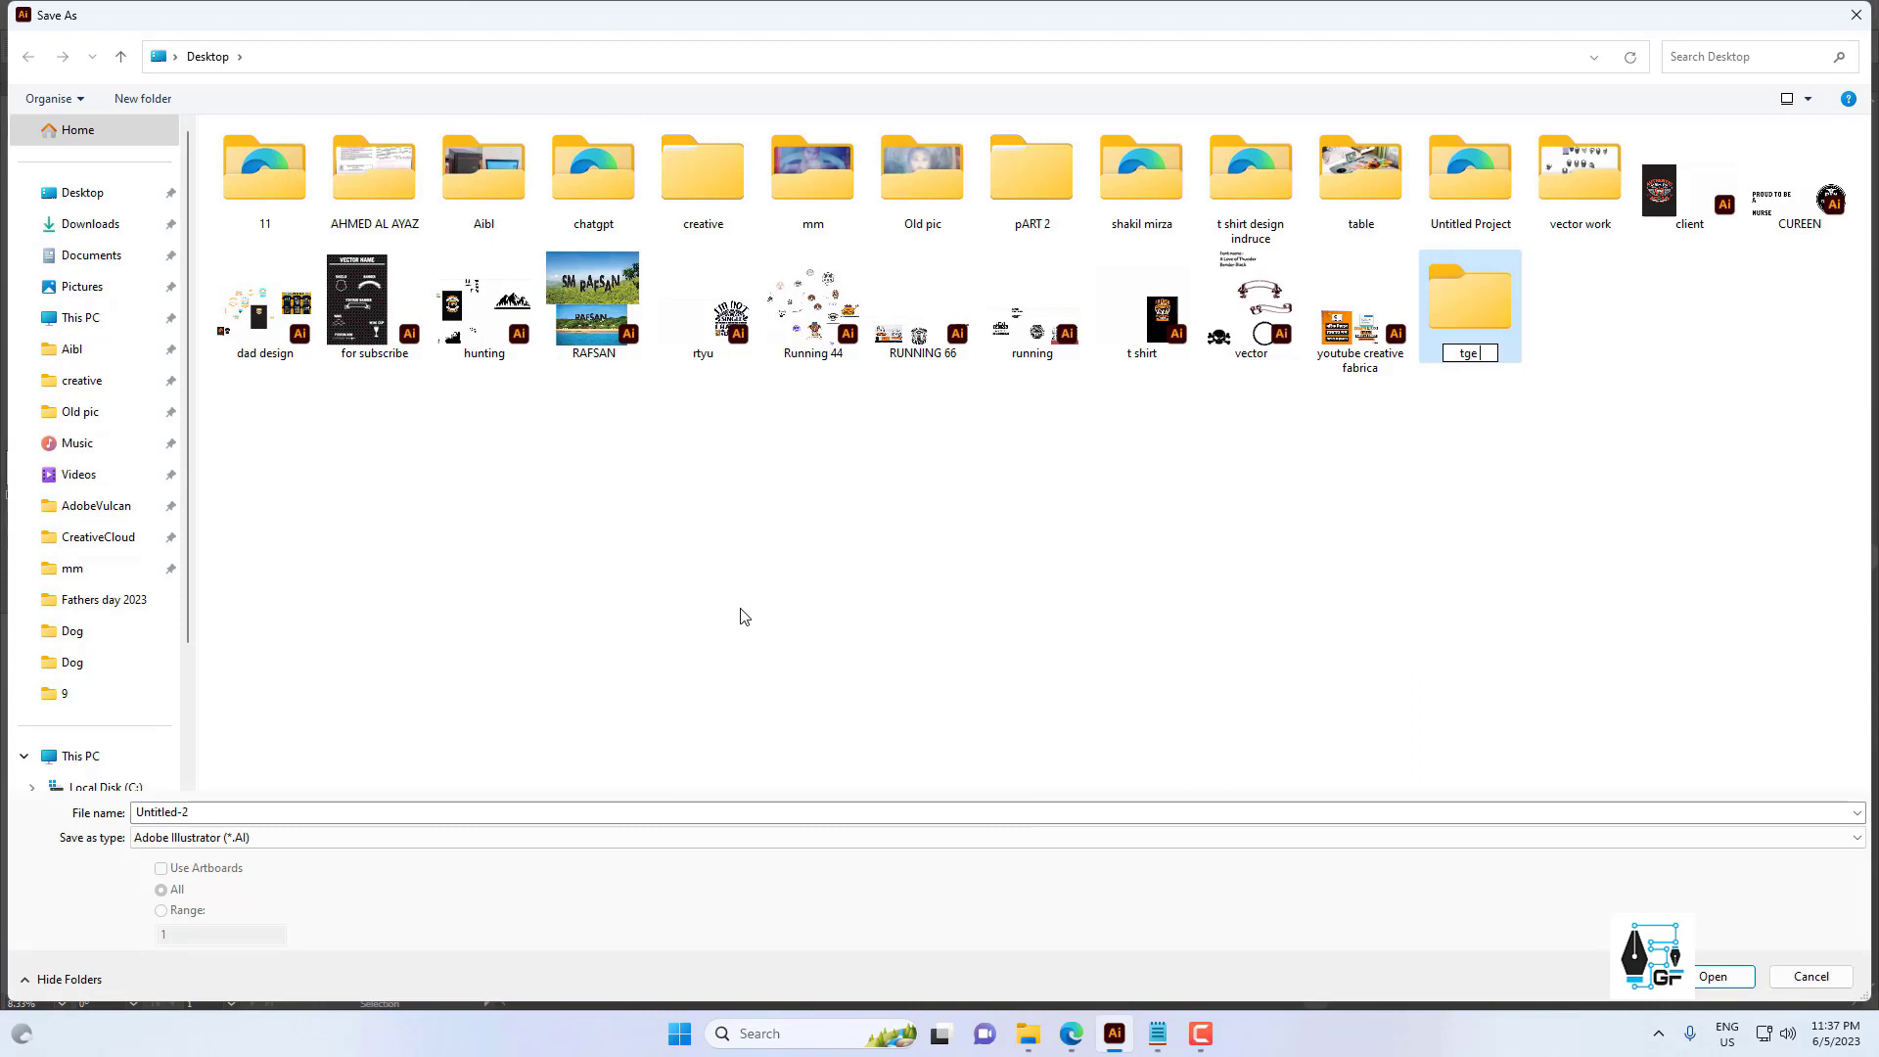
key("BackSpace")
key("BackSpace")
key("BackSpace")
type("the hungry jpeg")
double_click(1477, 328)
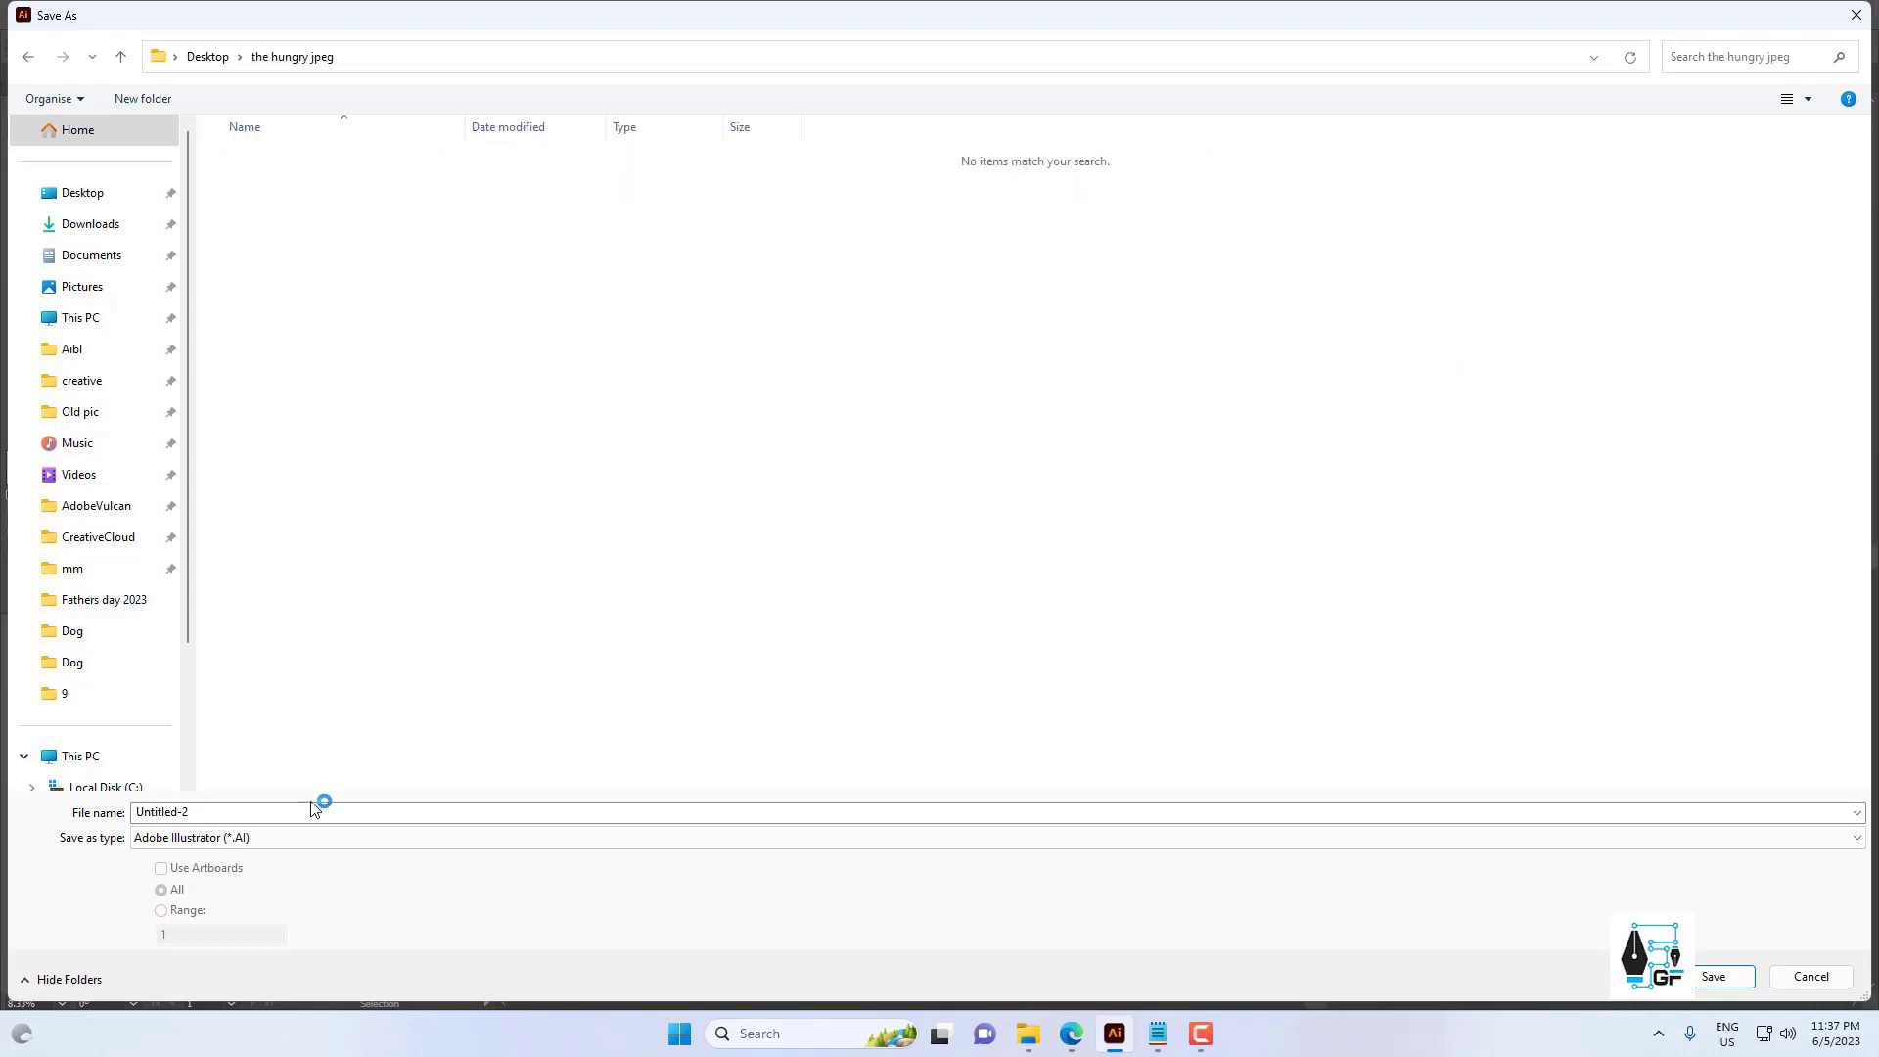
Save the file in Illustrator EPS format under the name 1.
left_click(279, 838)
left_click(266, 888)
double_click(219, 812)
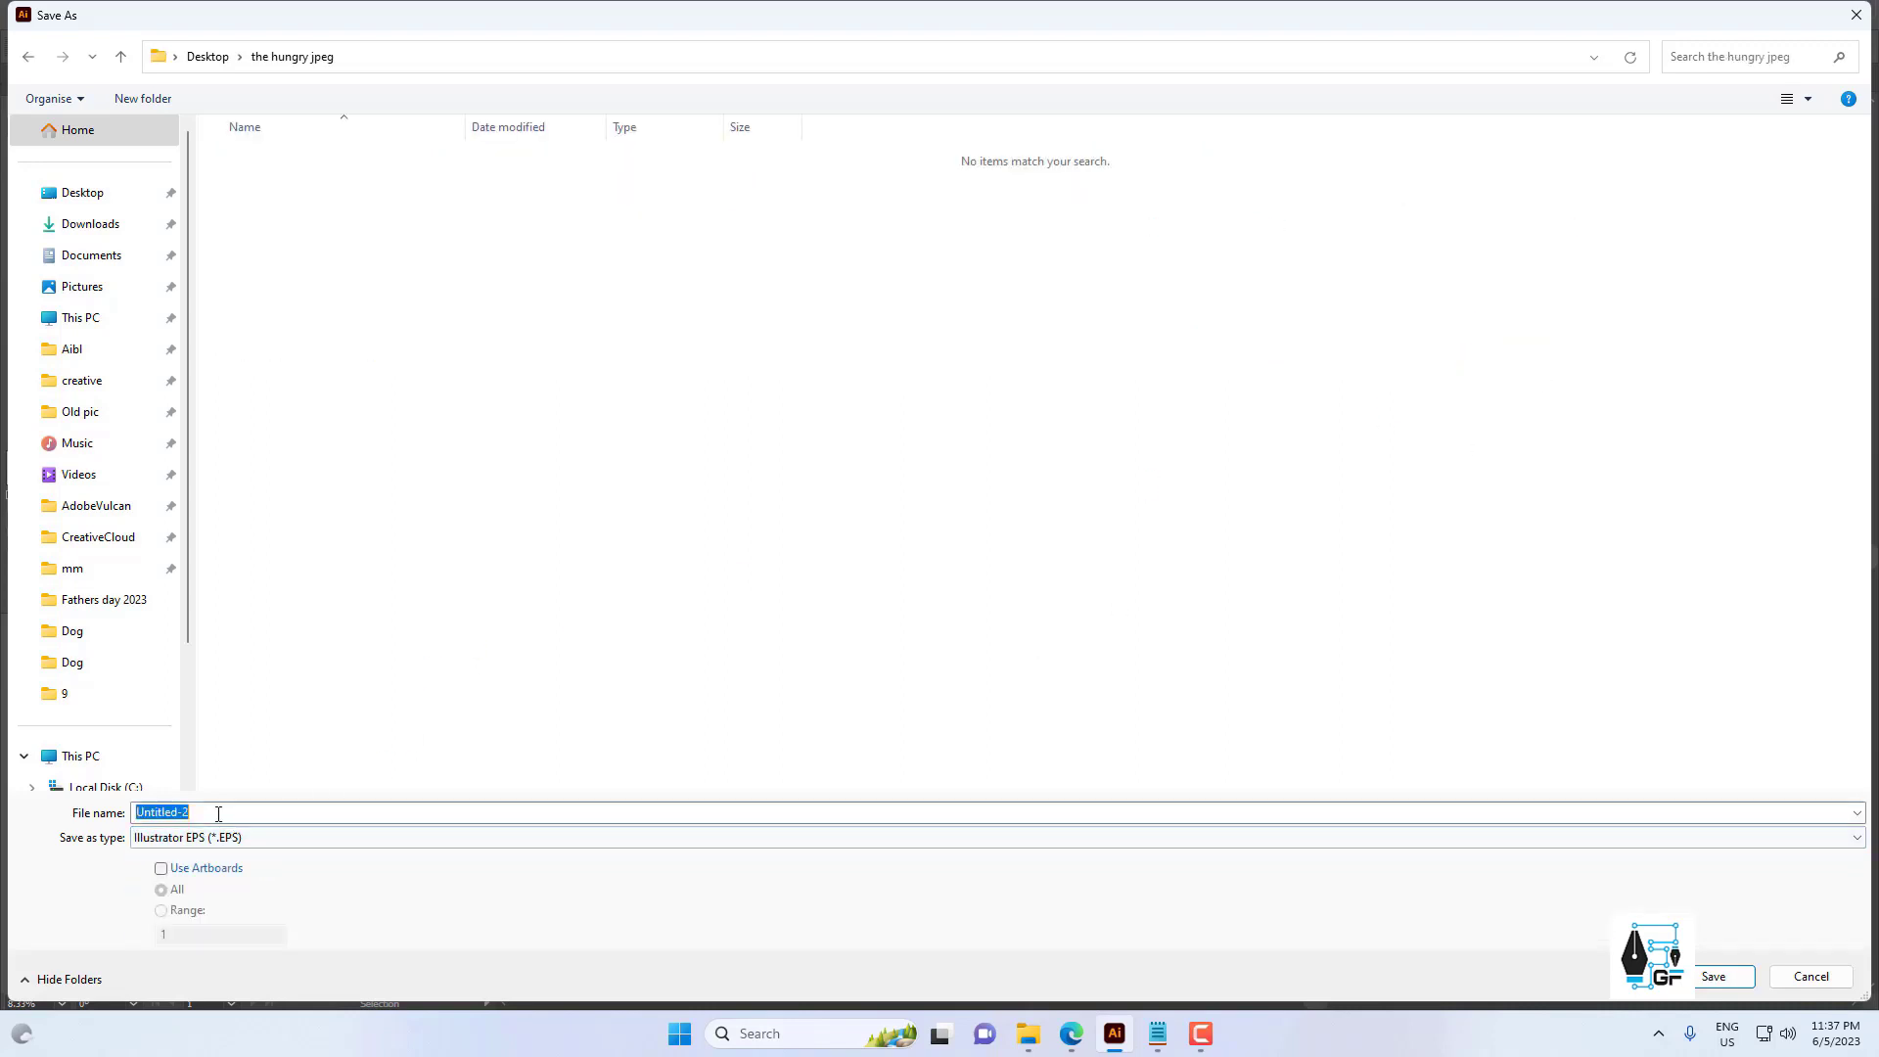
type("1")
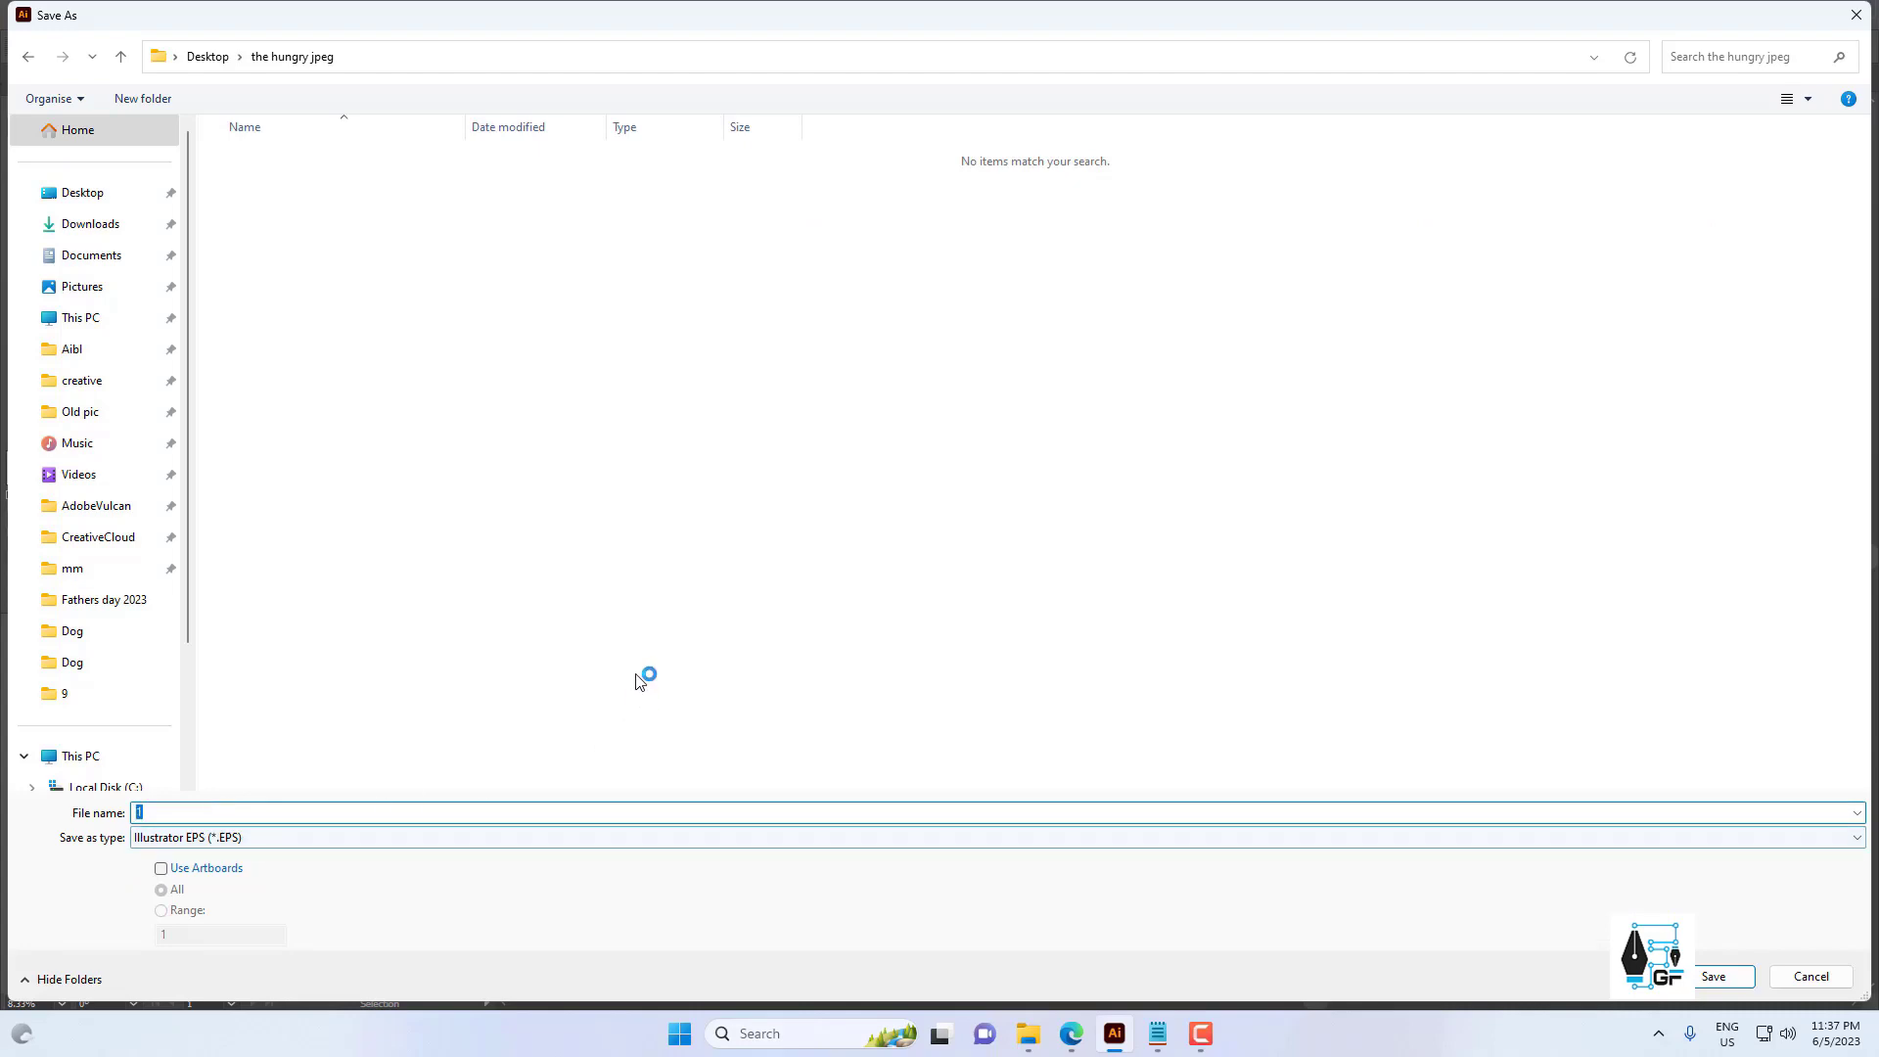
left_click(1711, 976)
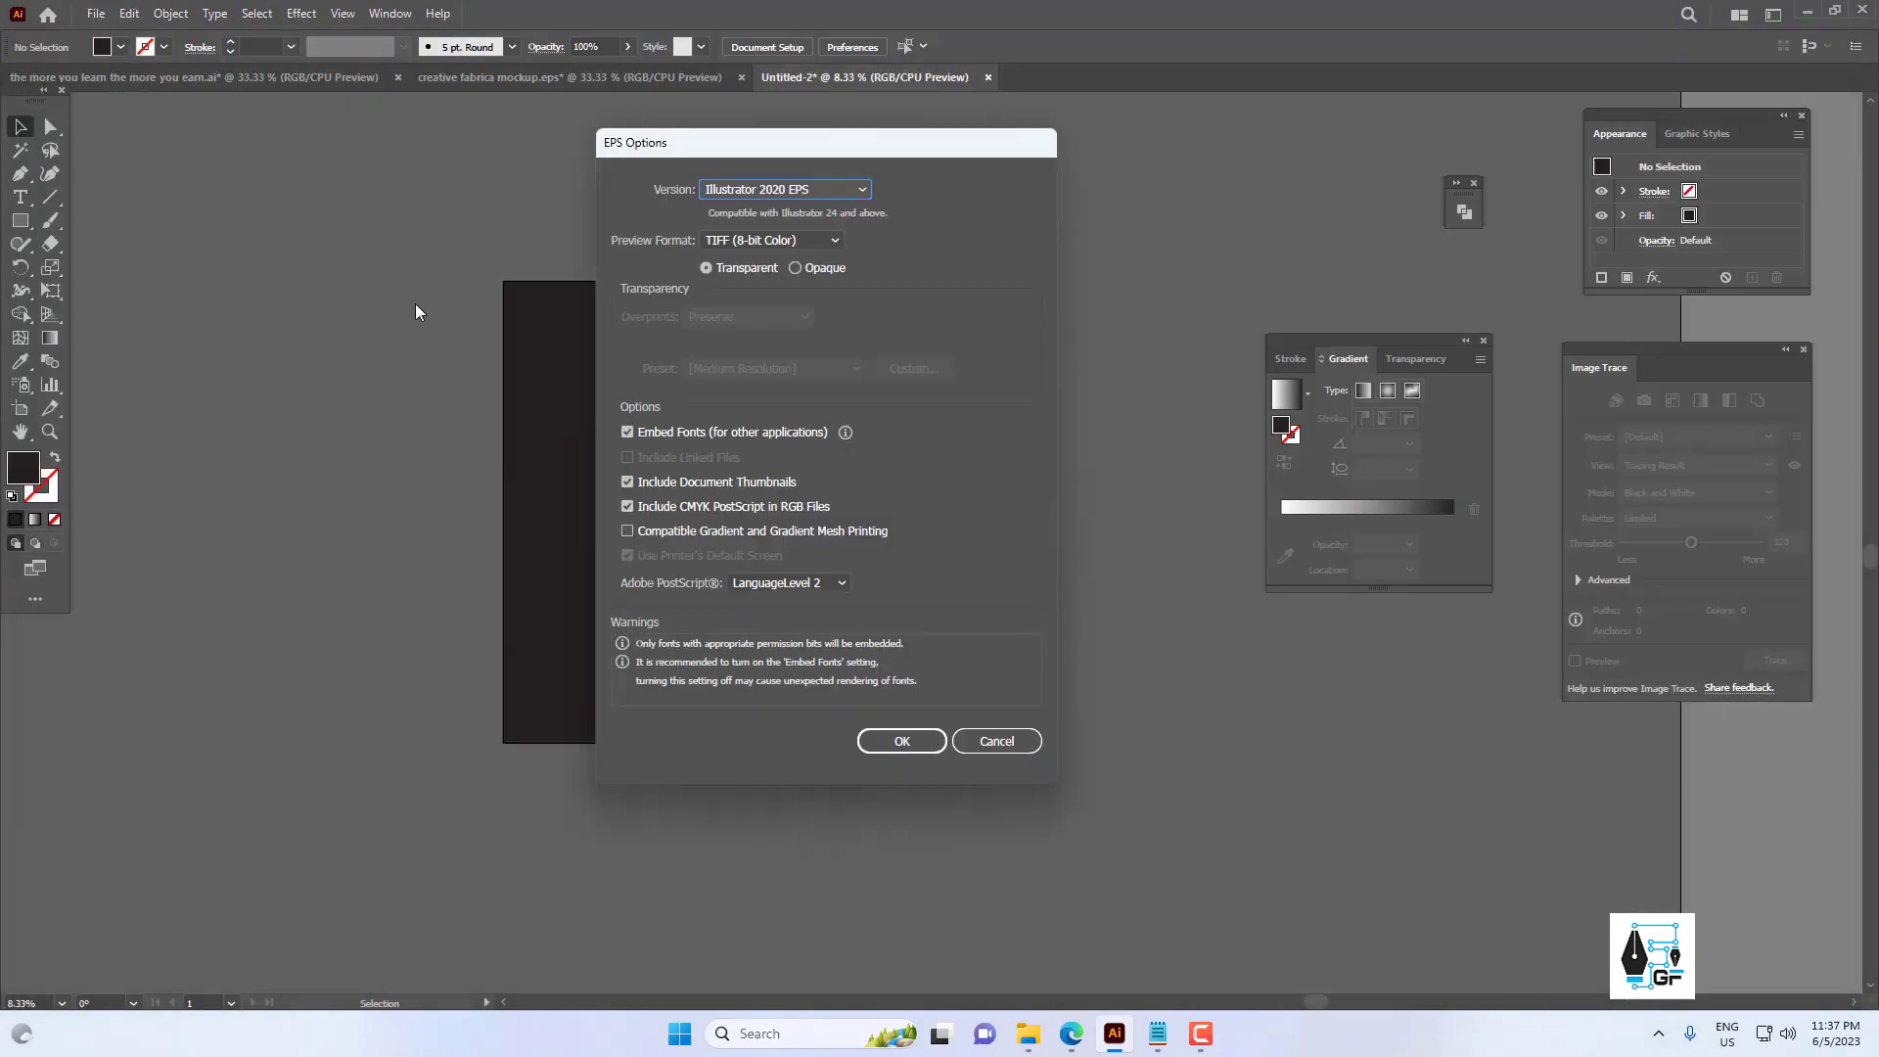
Set the EPS version to Illustrator 10 EPS and the preview format to None, and finish saving.
left_click(809, 189)
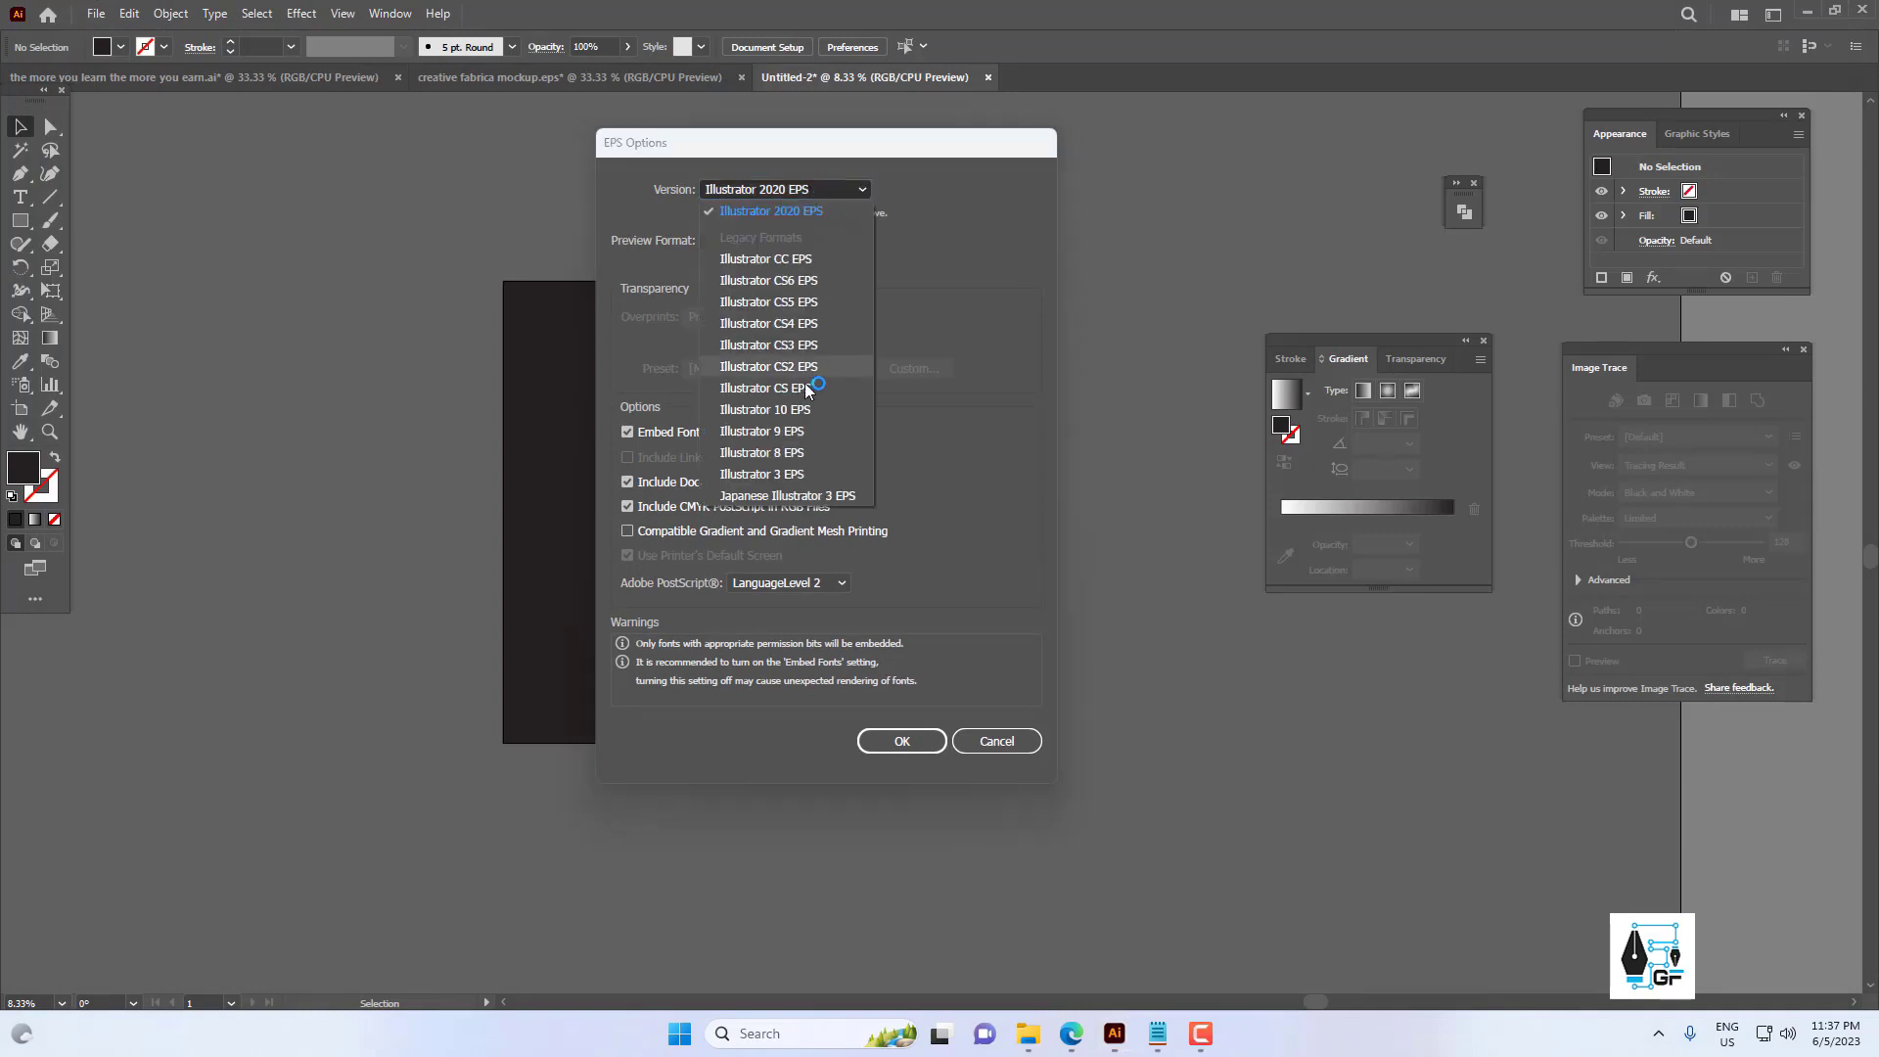
left_click(795, 411)
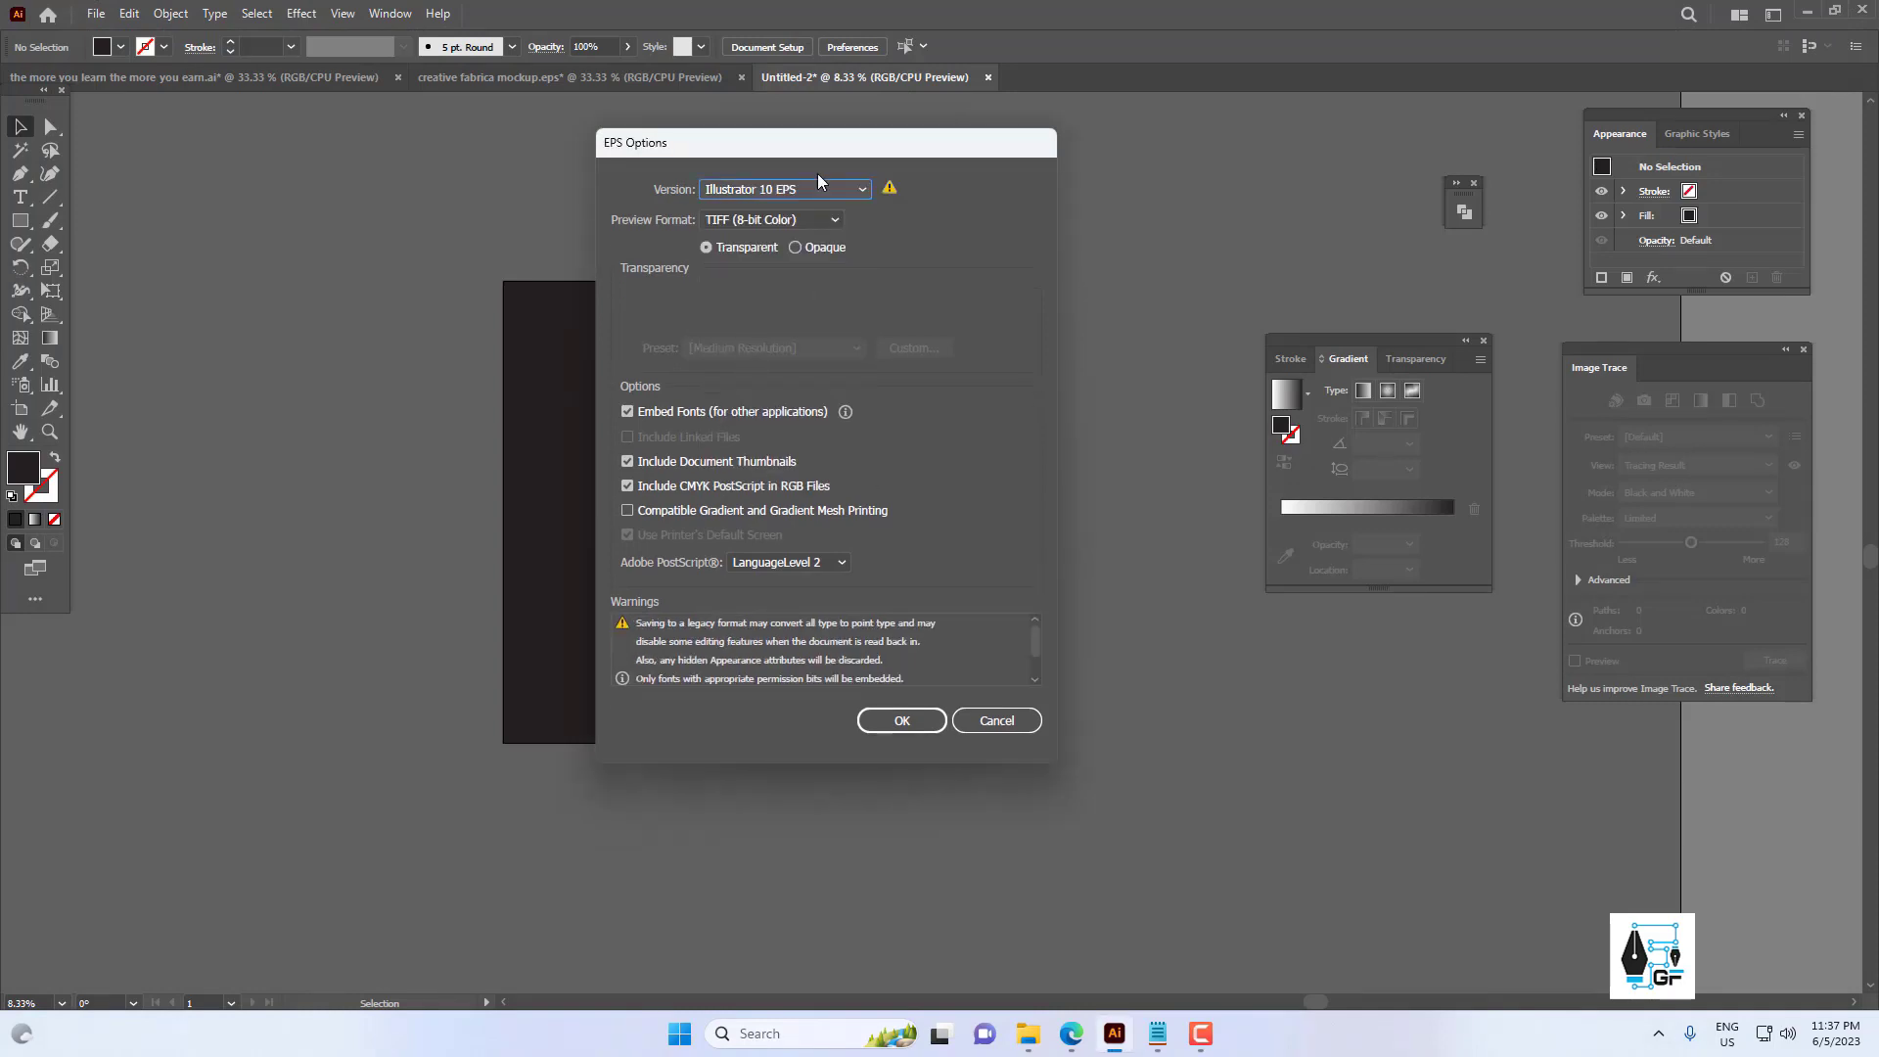
left_click(768, 220)
left_click(733, 242)
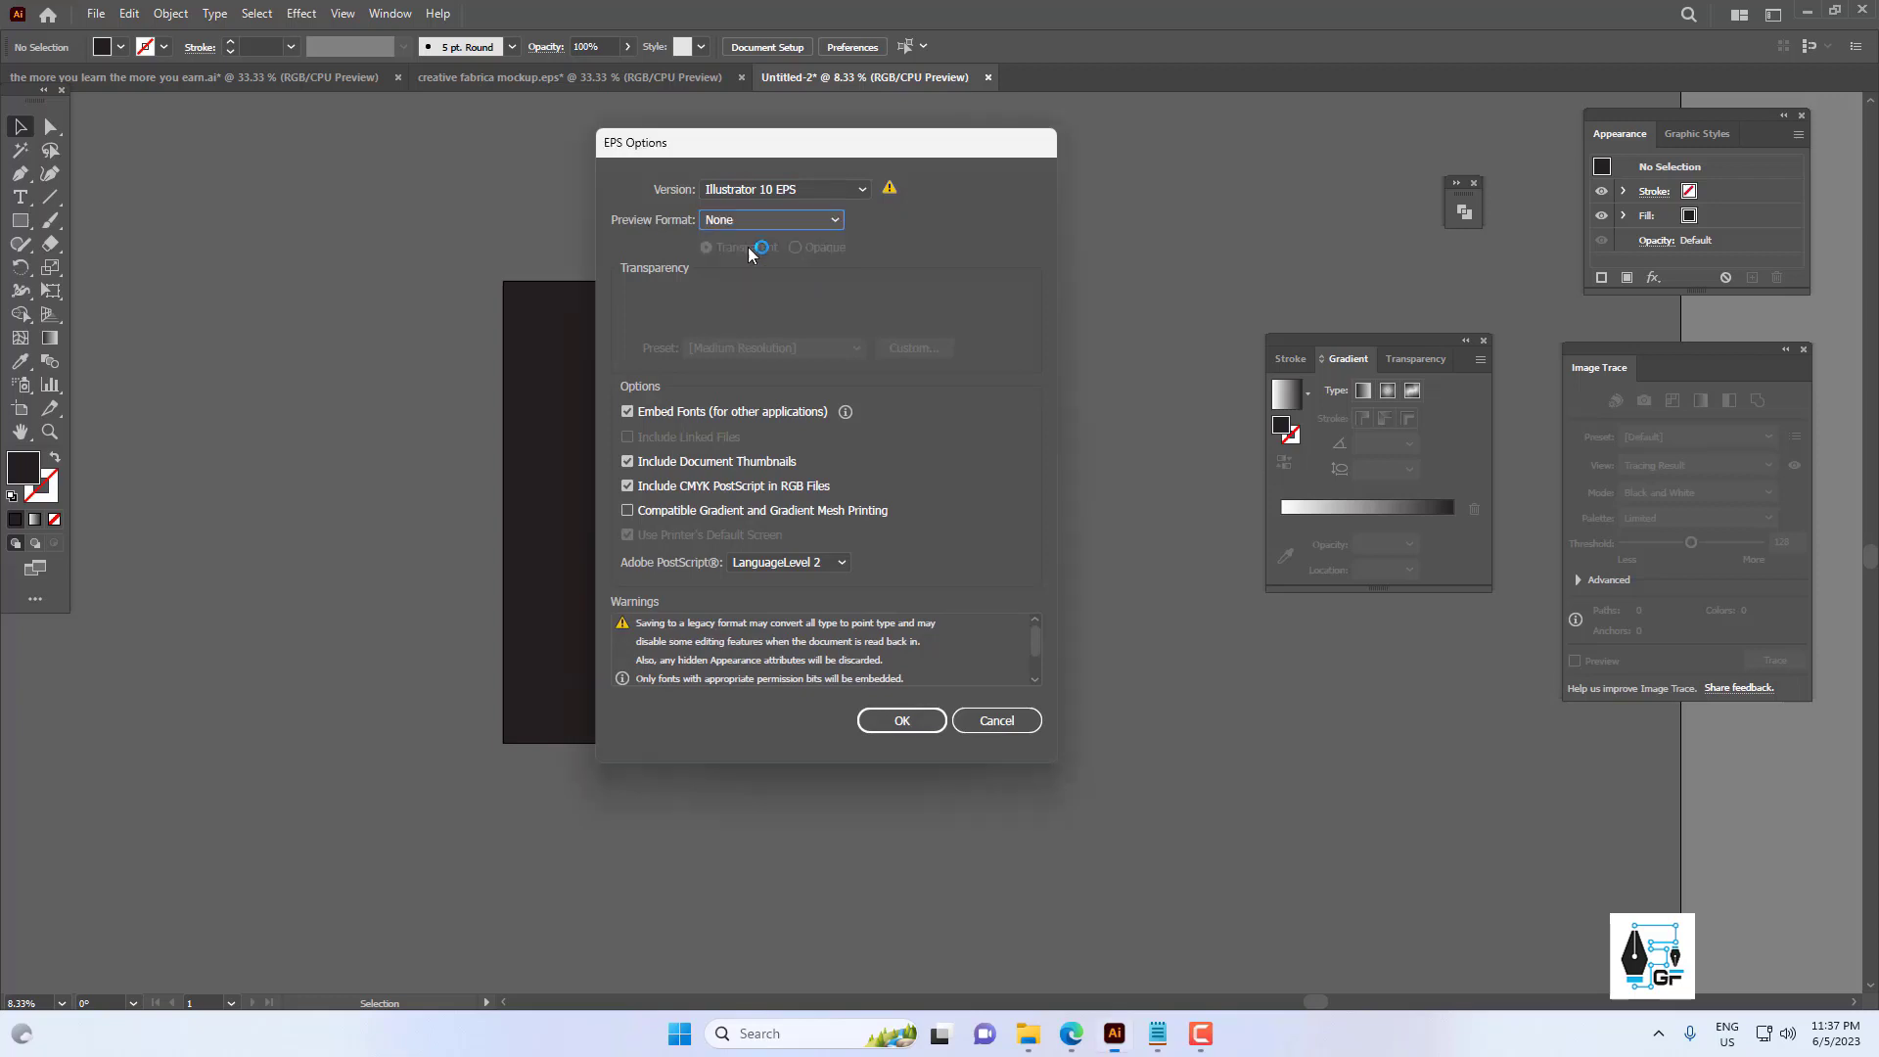
left_click(901, 721)
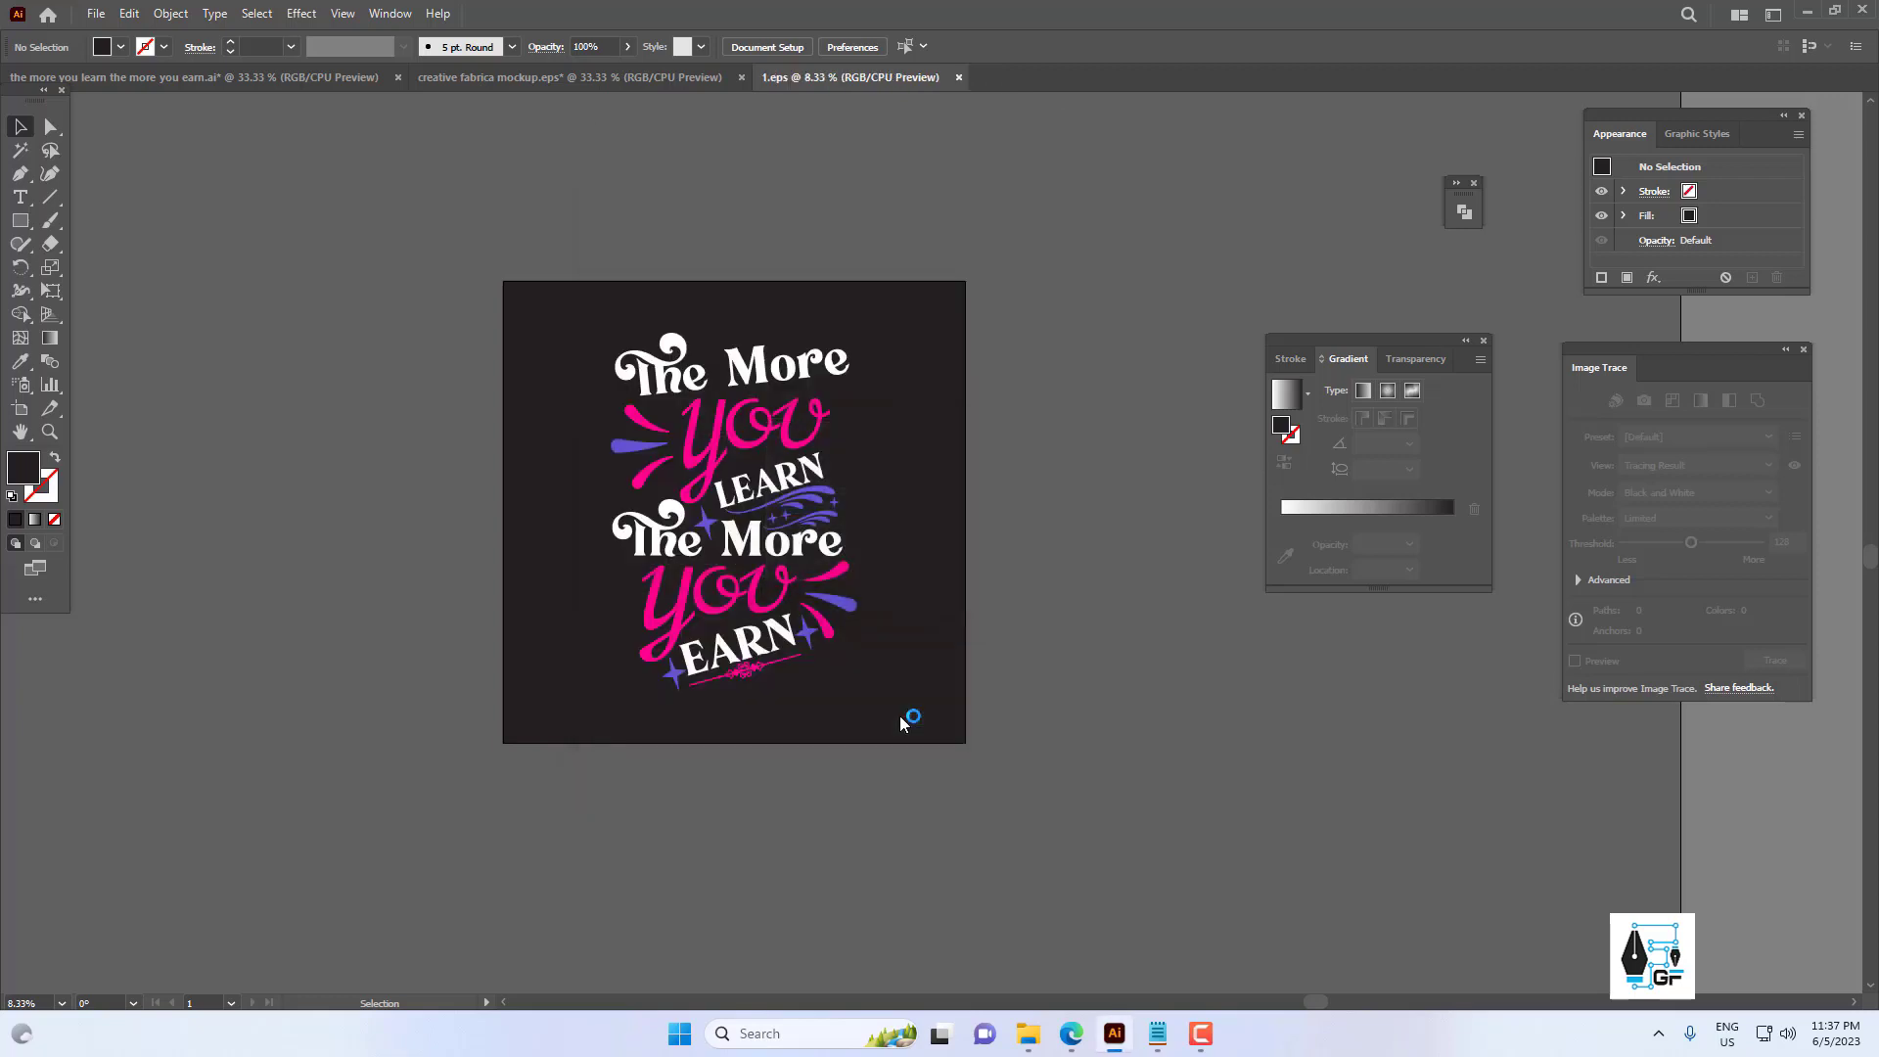
Delete the black 4000 × 4000 px background rectangle behind the lettering.
left_click_drag(916, 578, 923, 602)
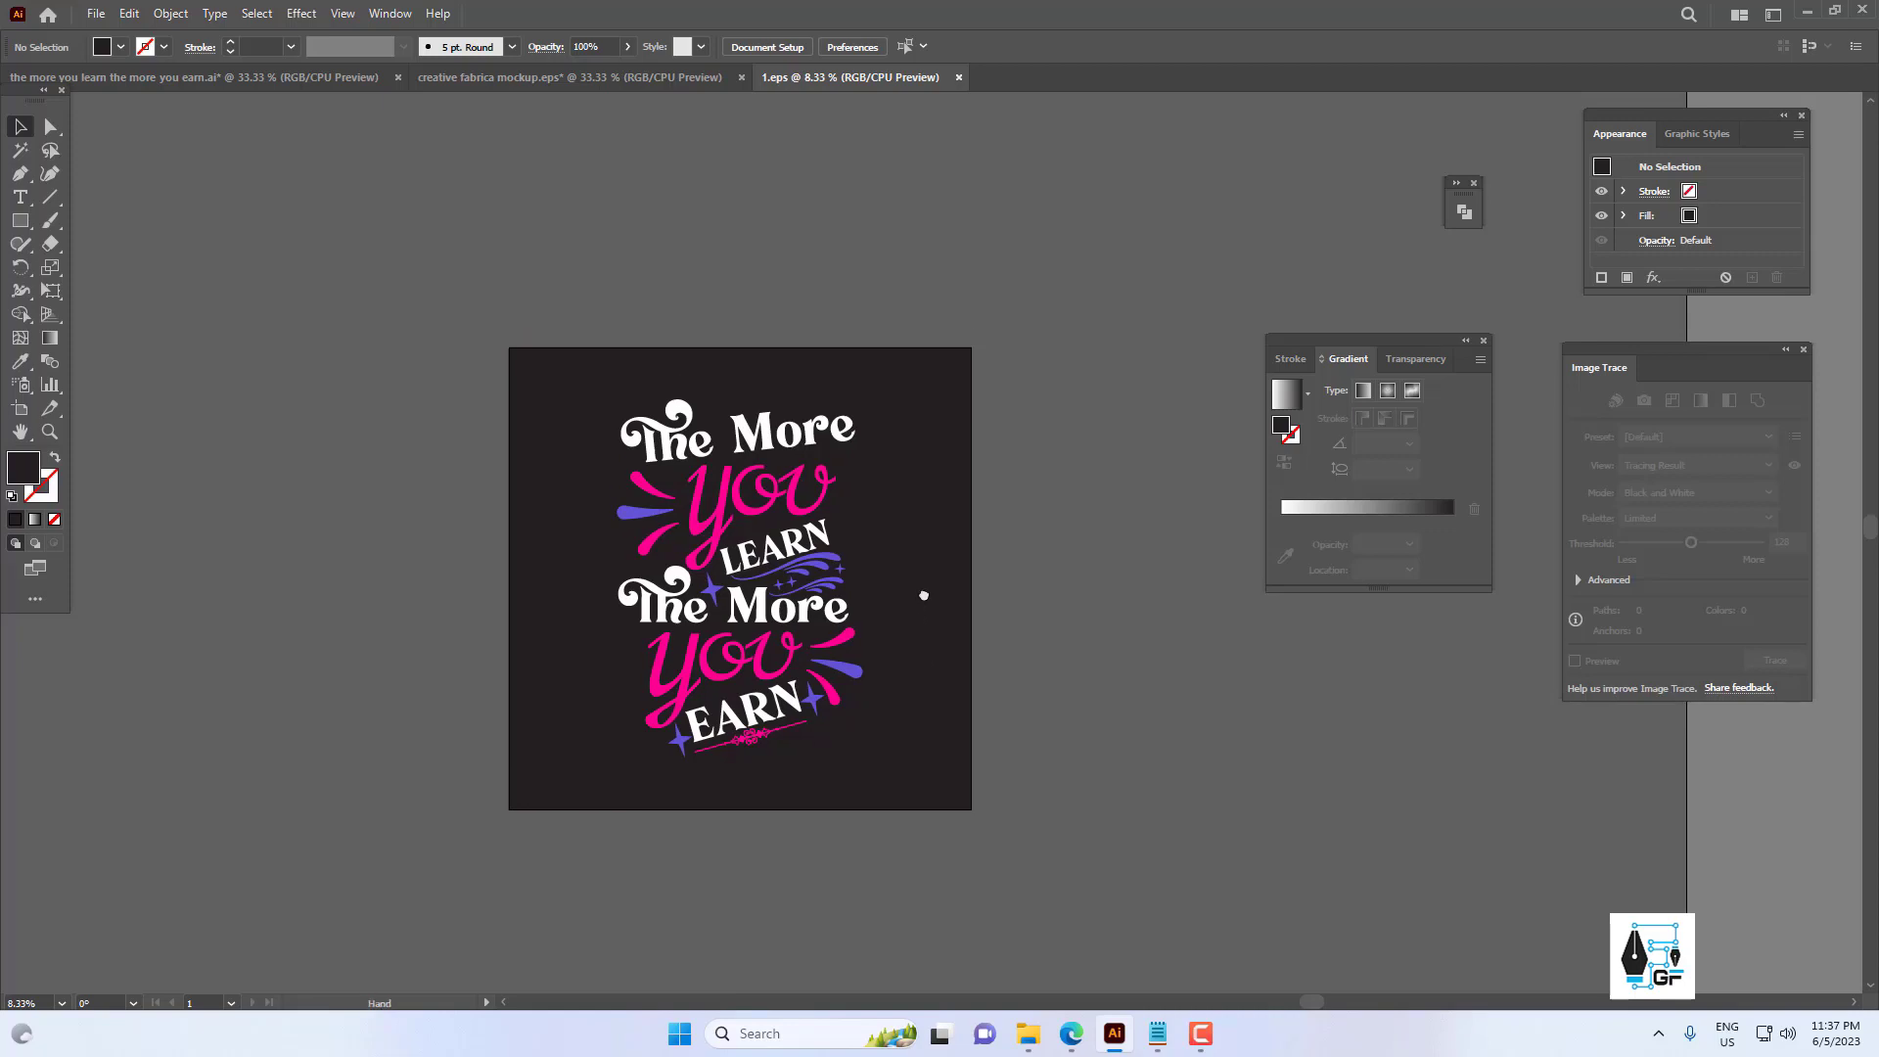
left_click_drag(919, 323, 973, 427)
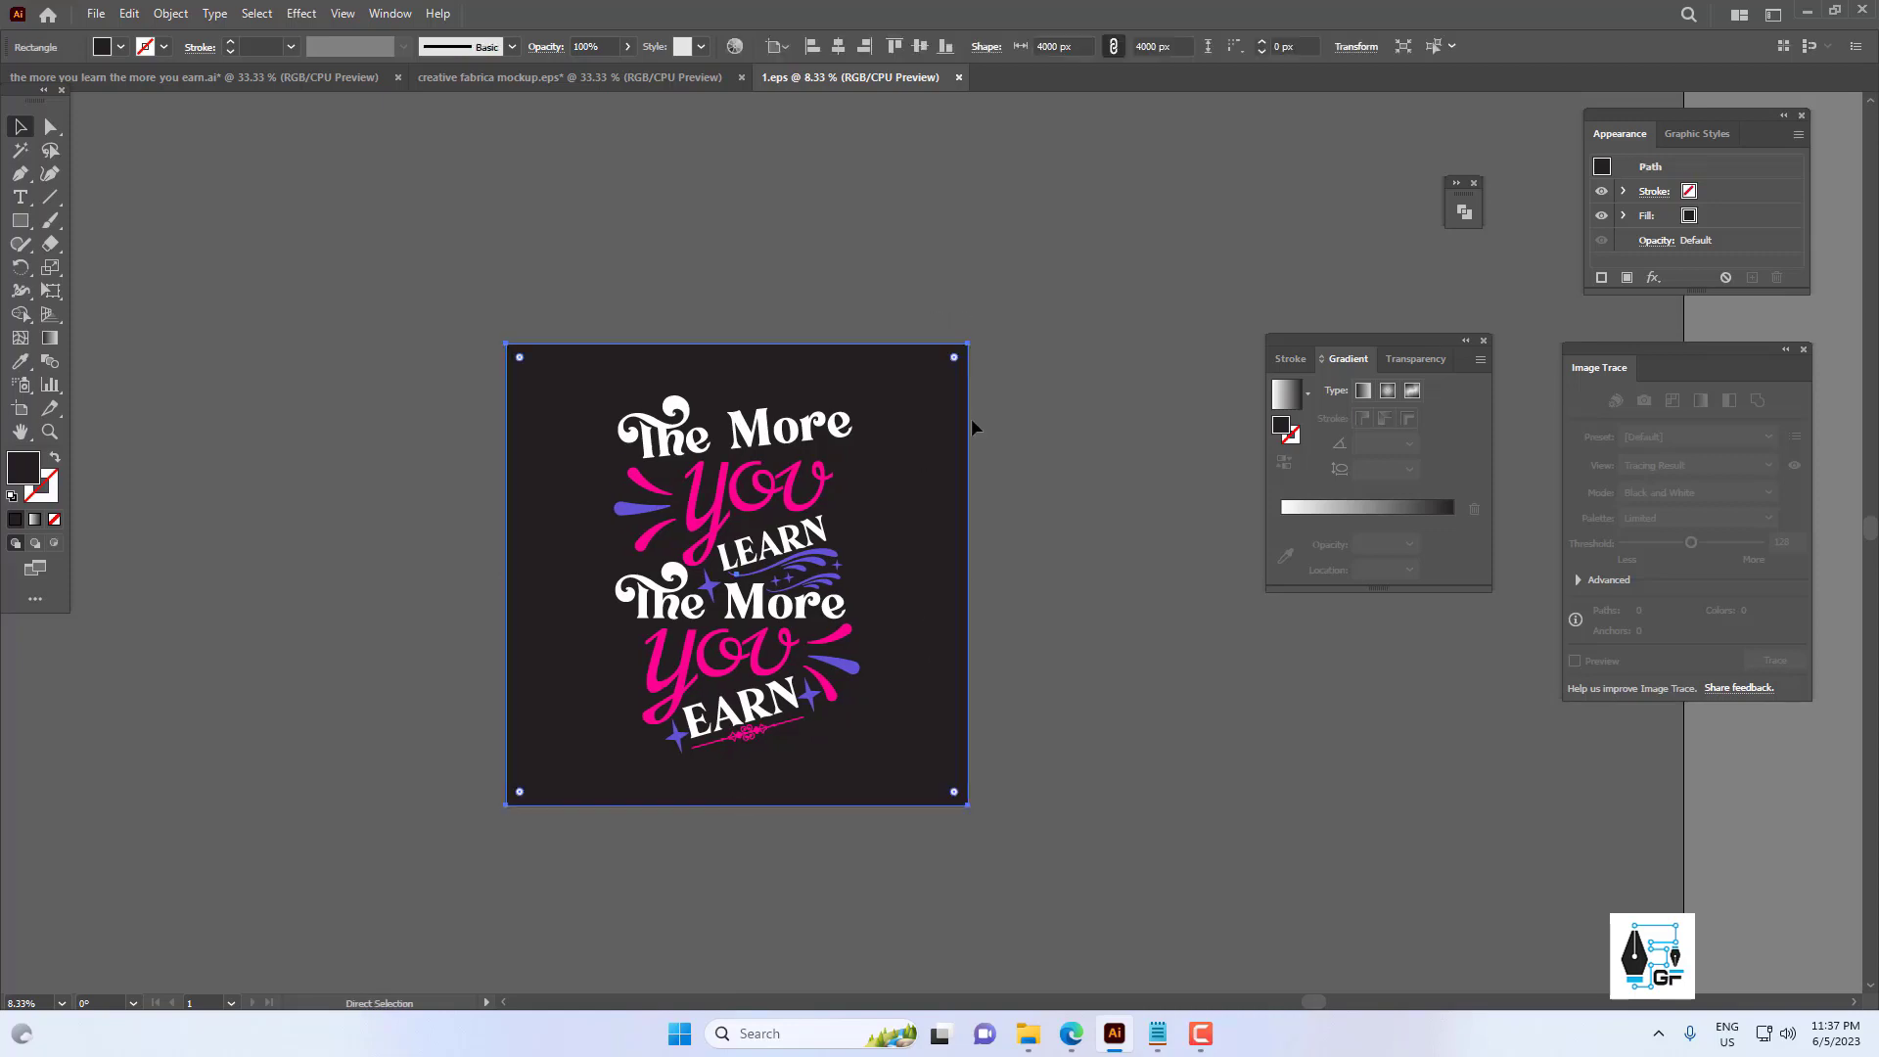
key("Delete")
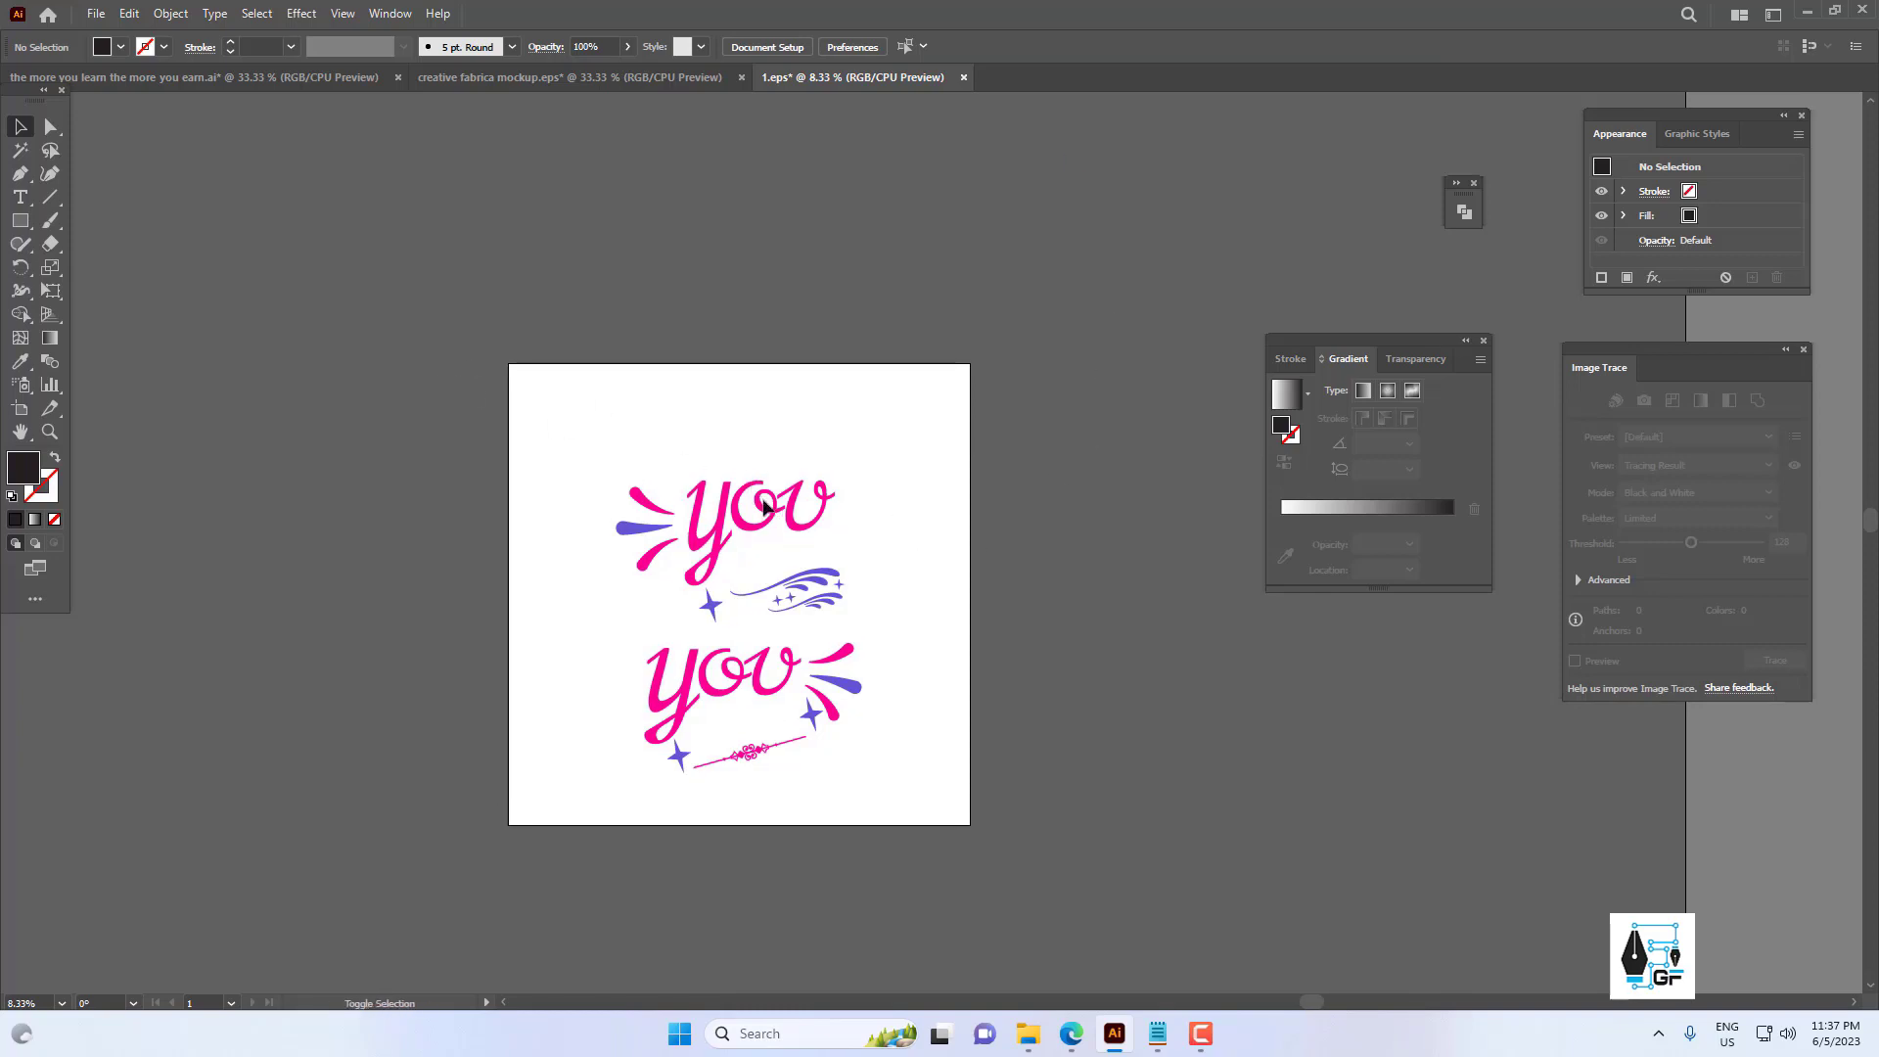
Open the artwork in Save for Web (Legacy) and set the format to PNG-24 with transparency at 4000 × 4000 px.
left_click(96, 14)
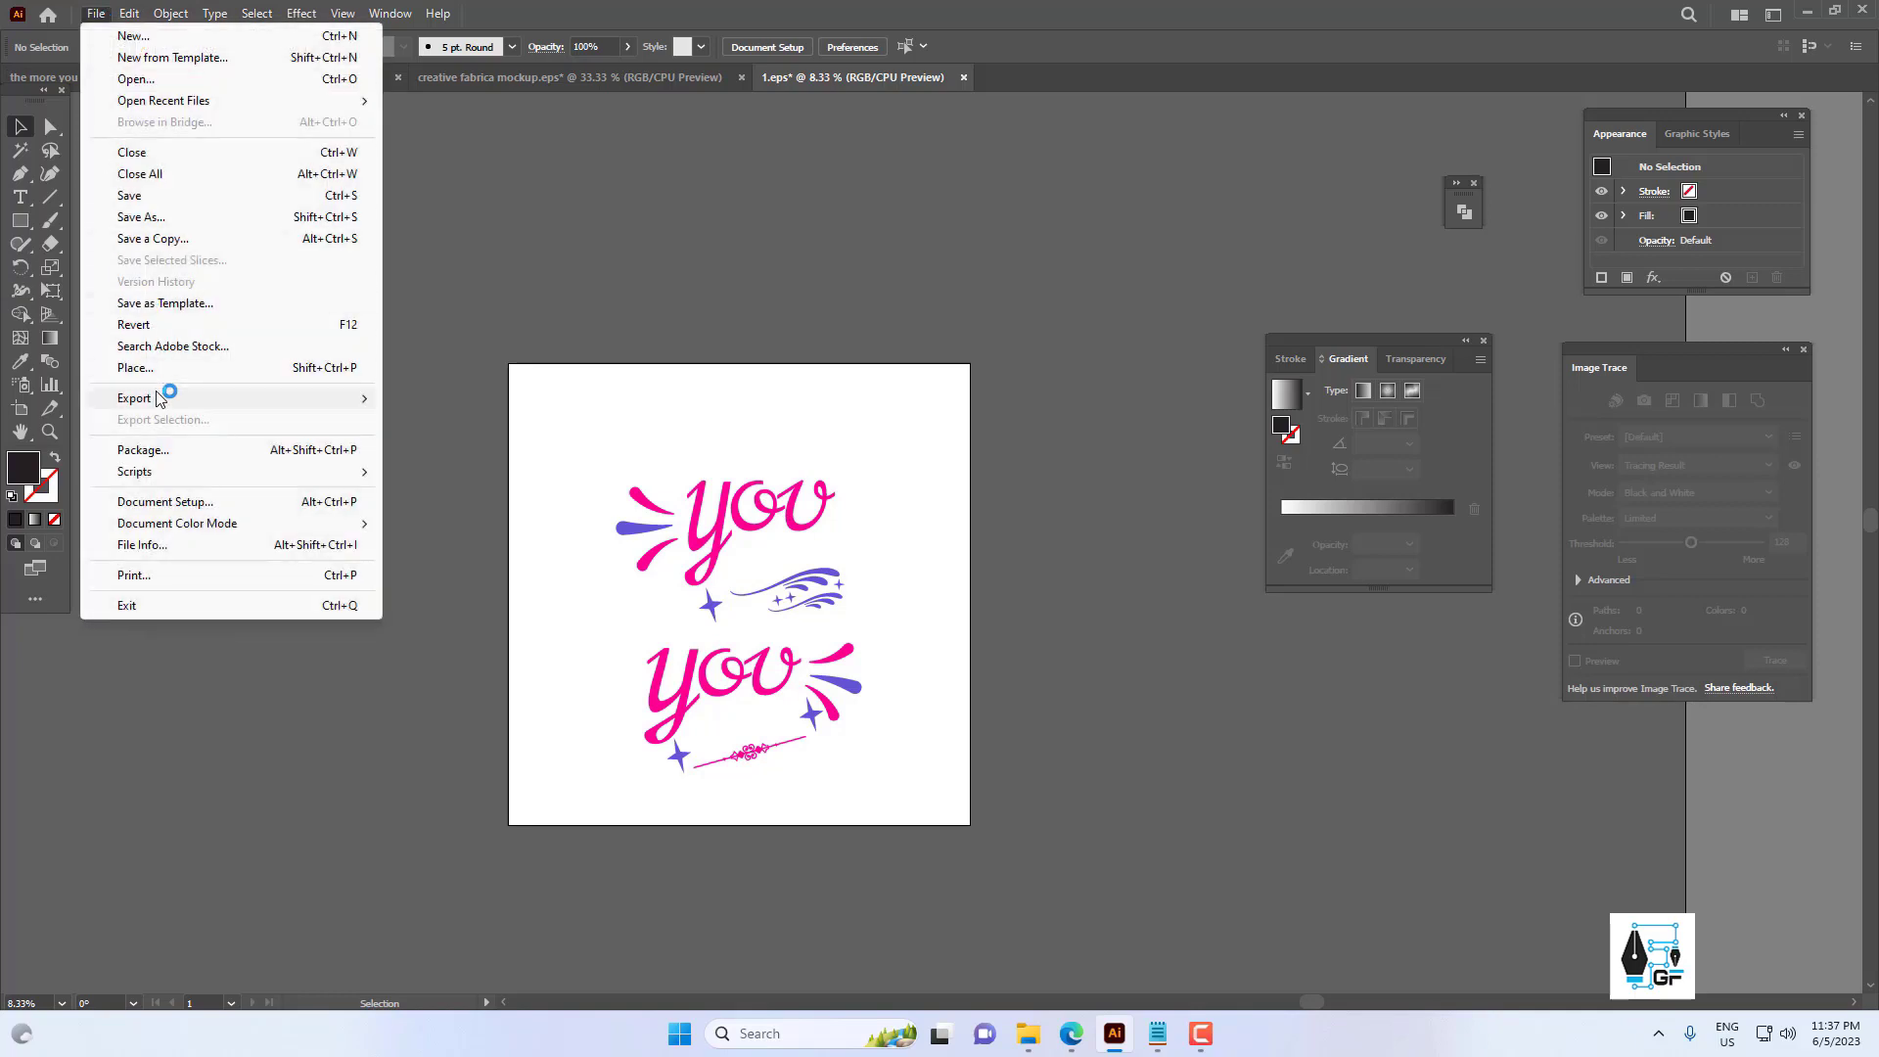
mouse_move(157, 398)
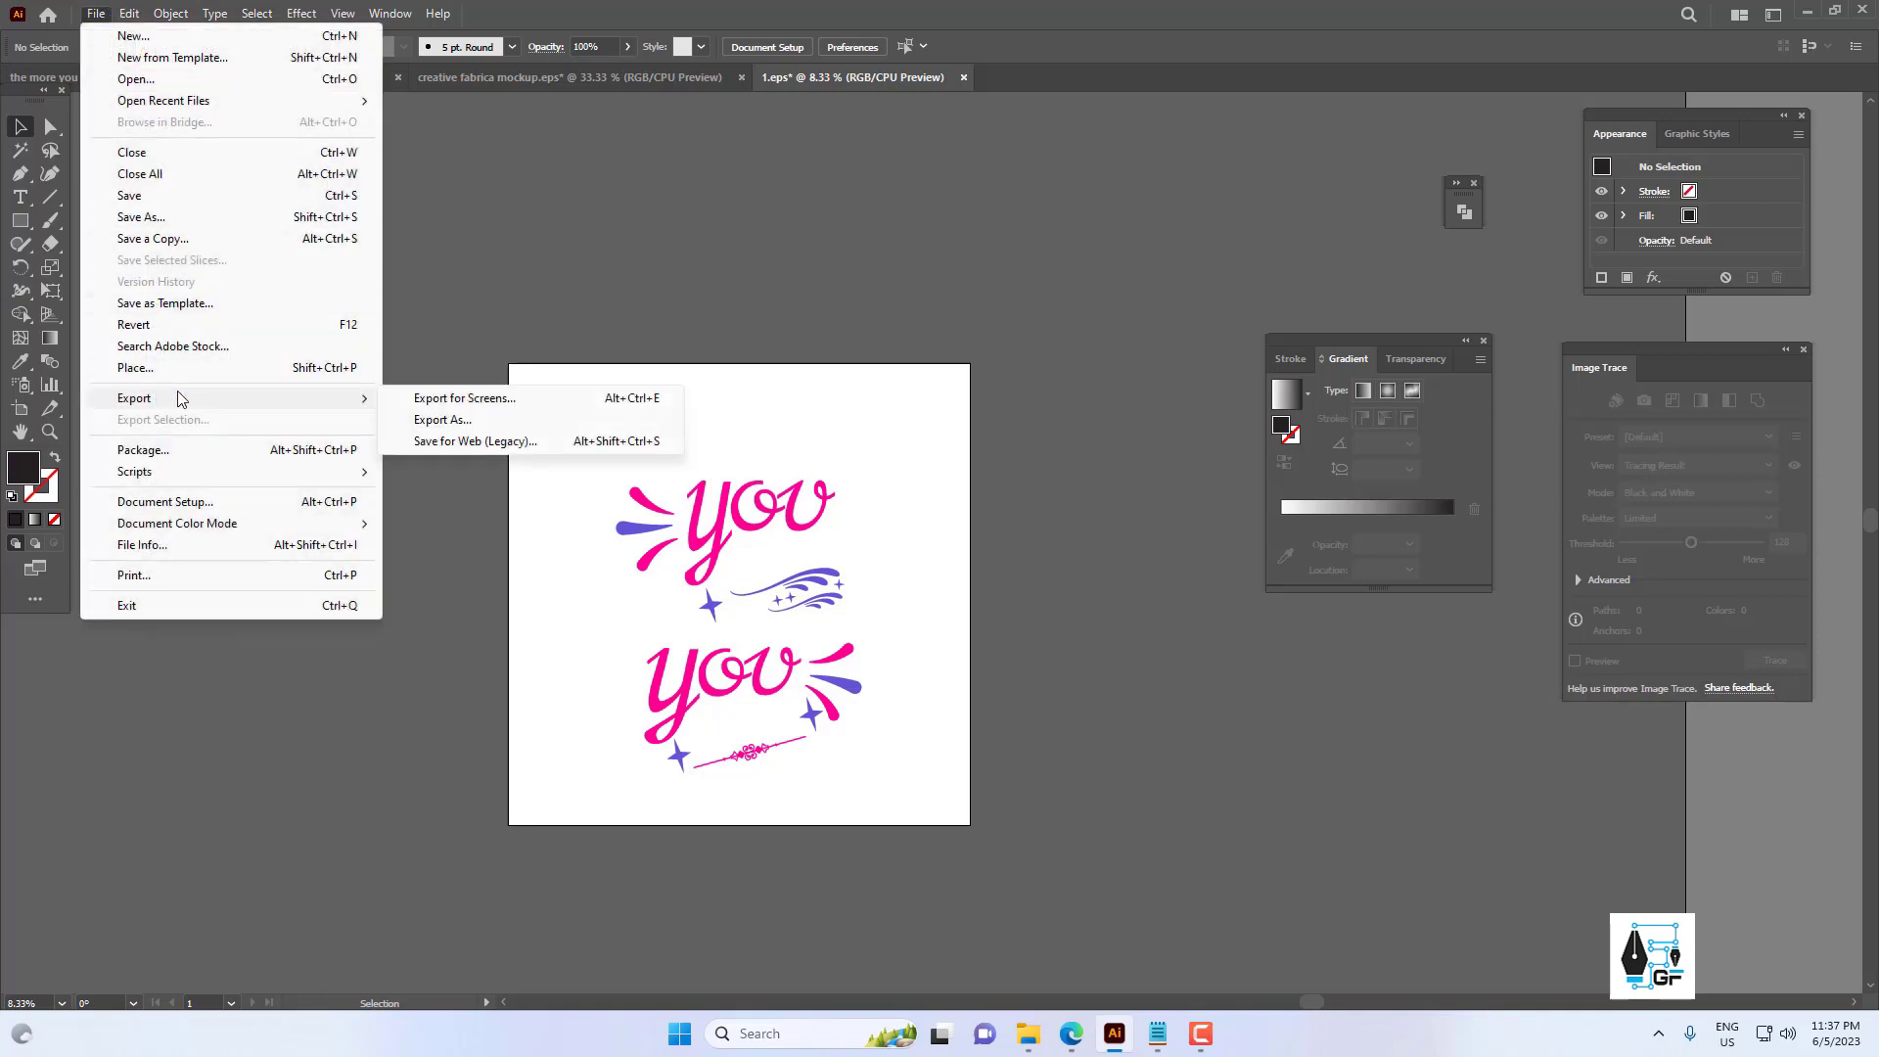
left_click(506, 445)
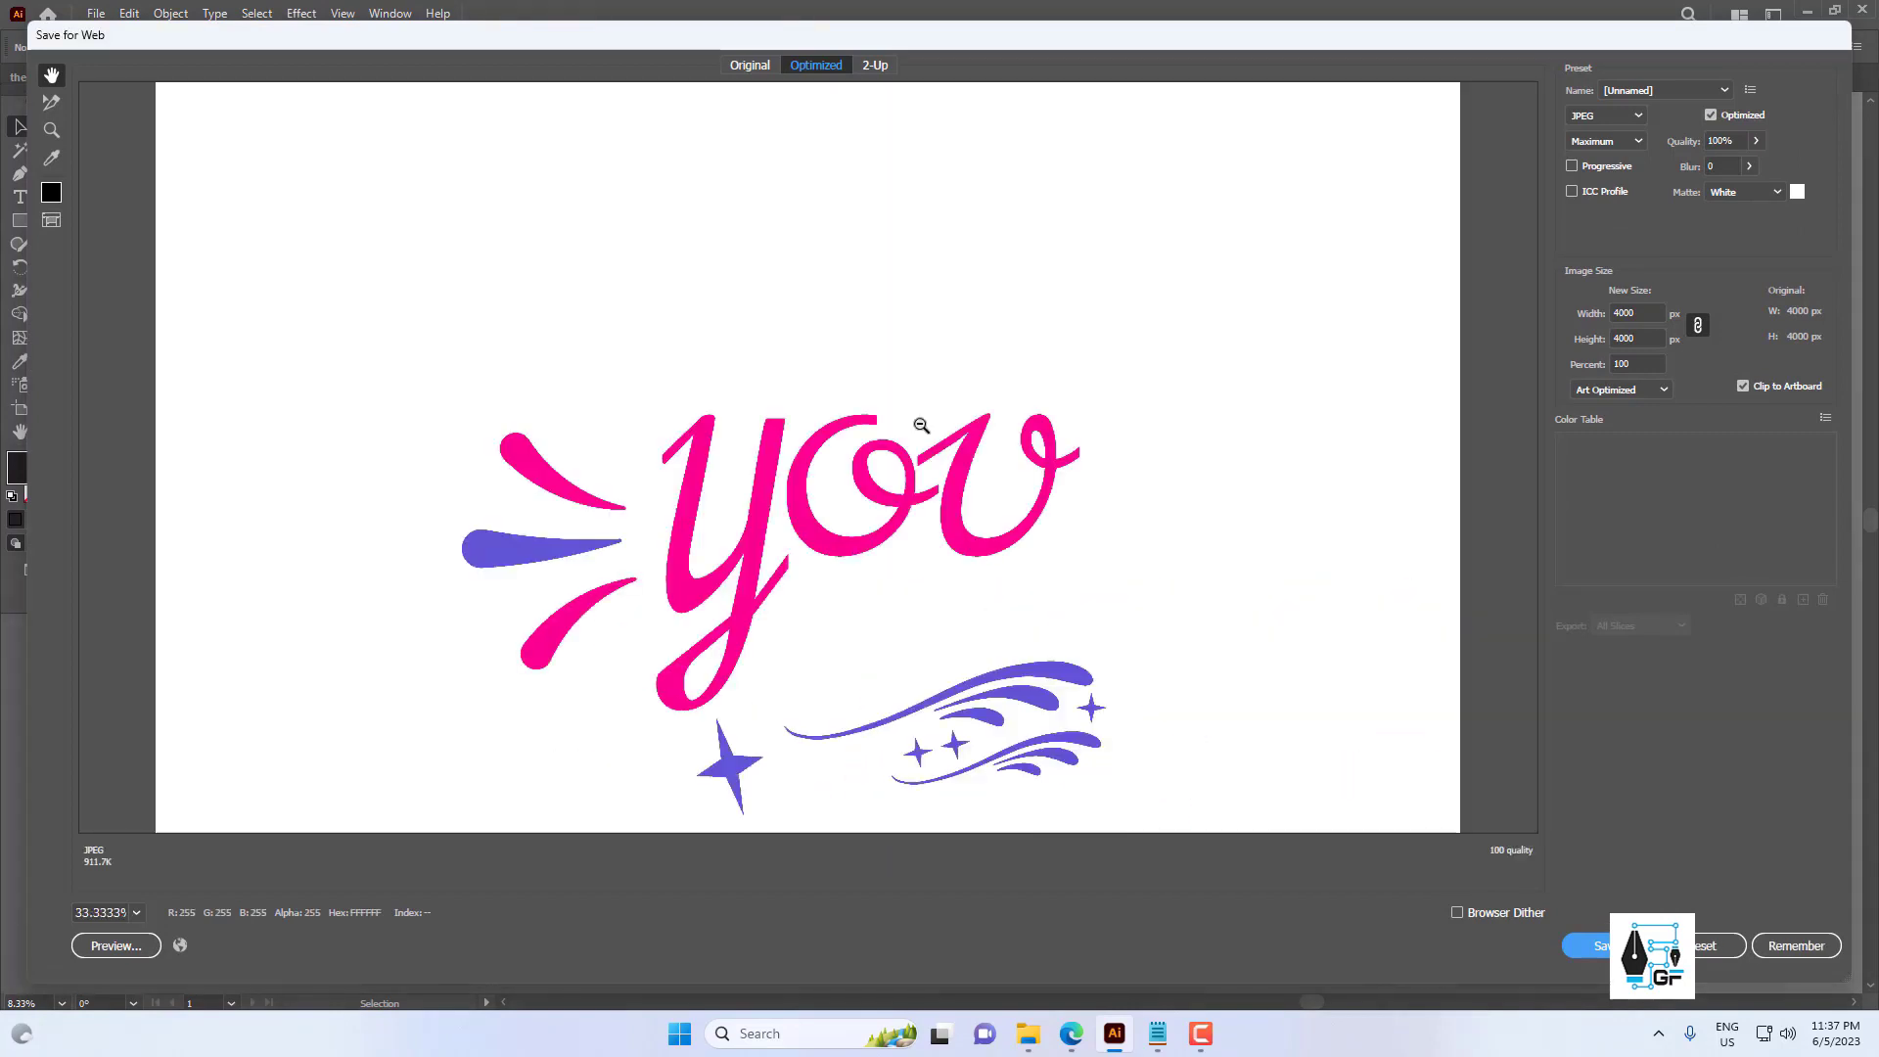
left_click(1619, 115)
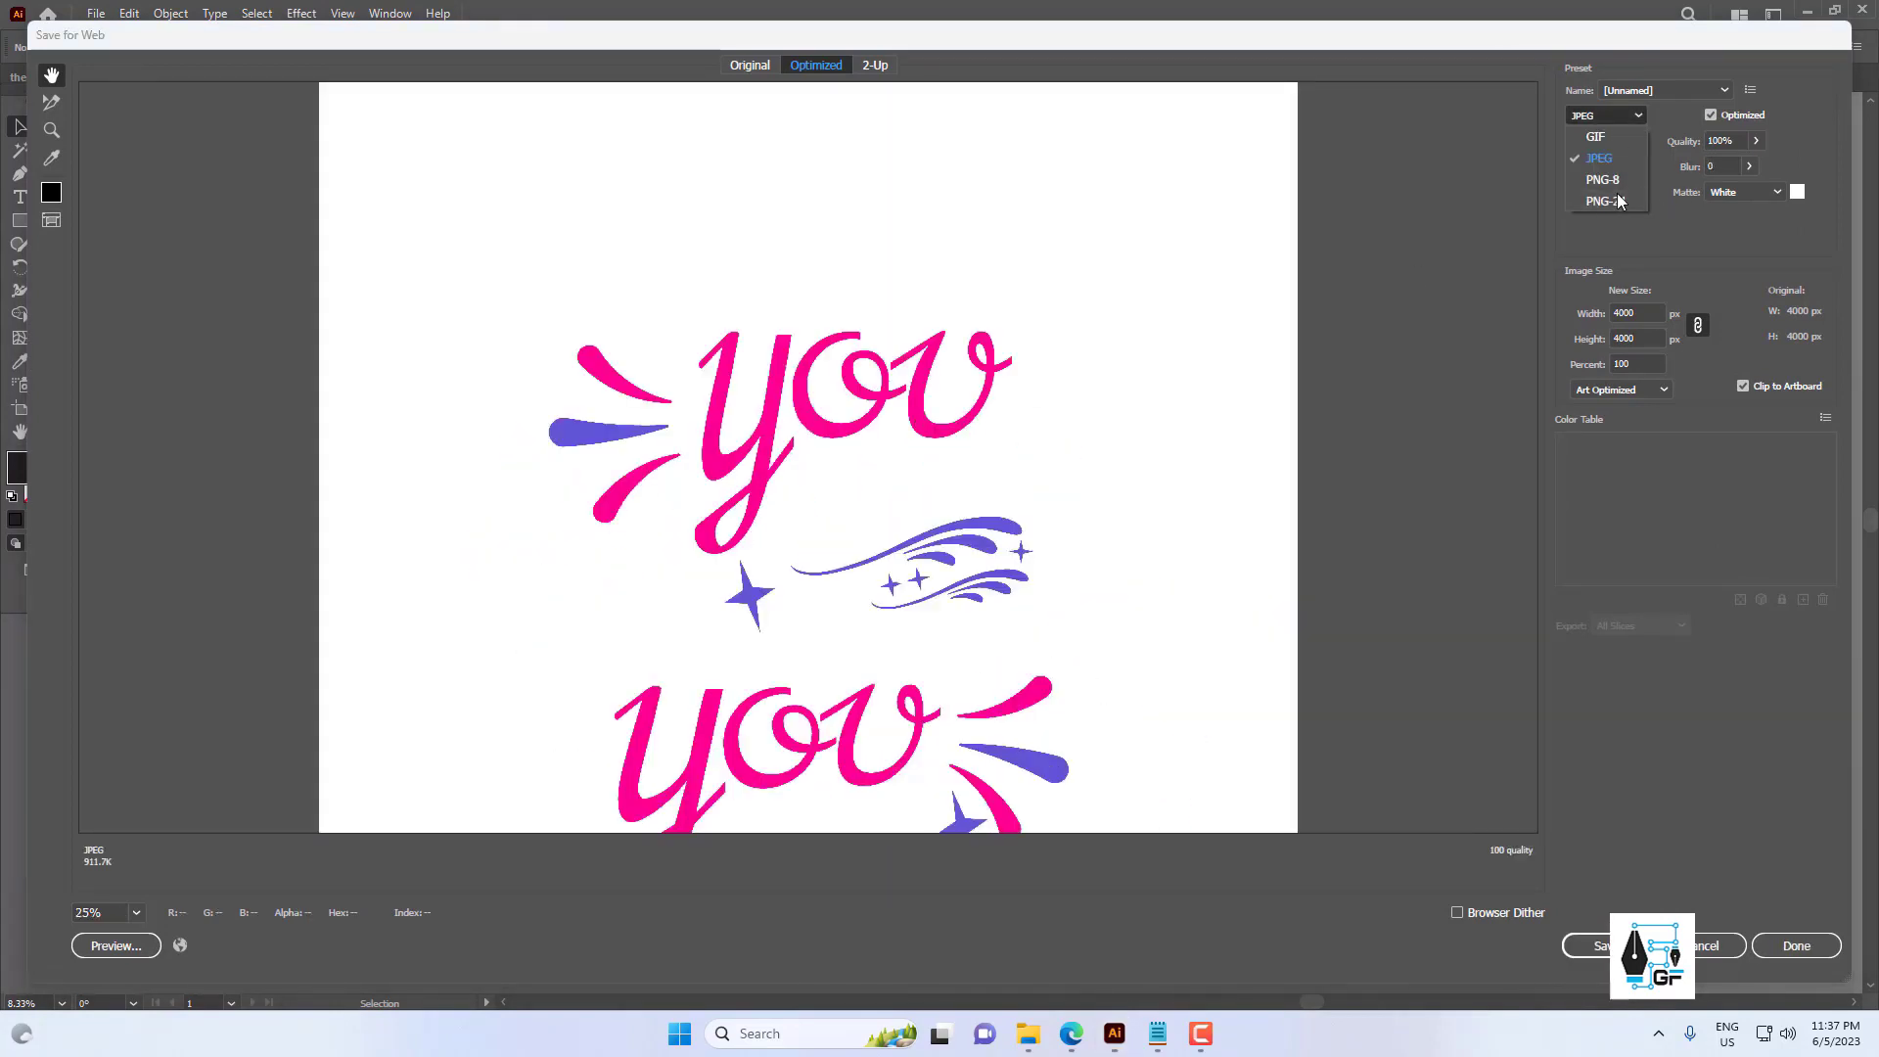
left_click(1620, 115)
left_click(1620, 116)
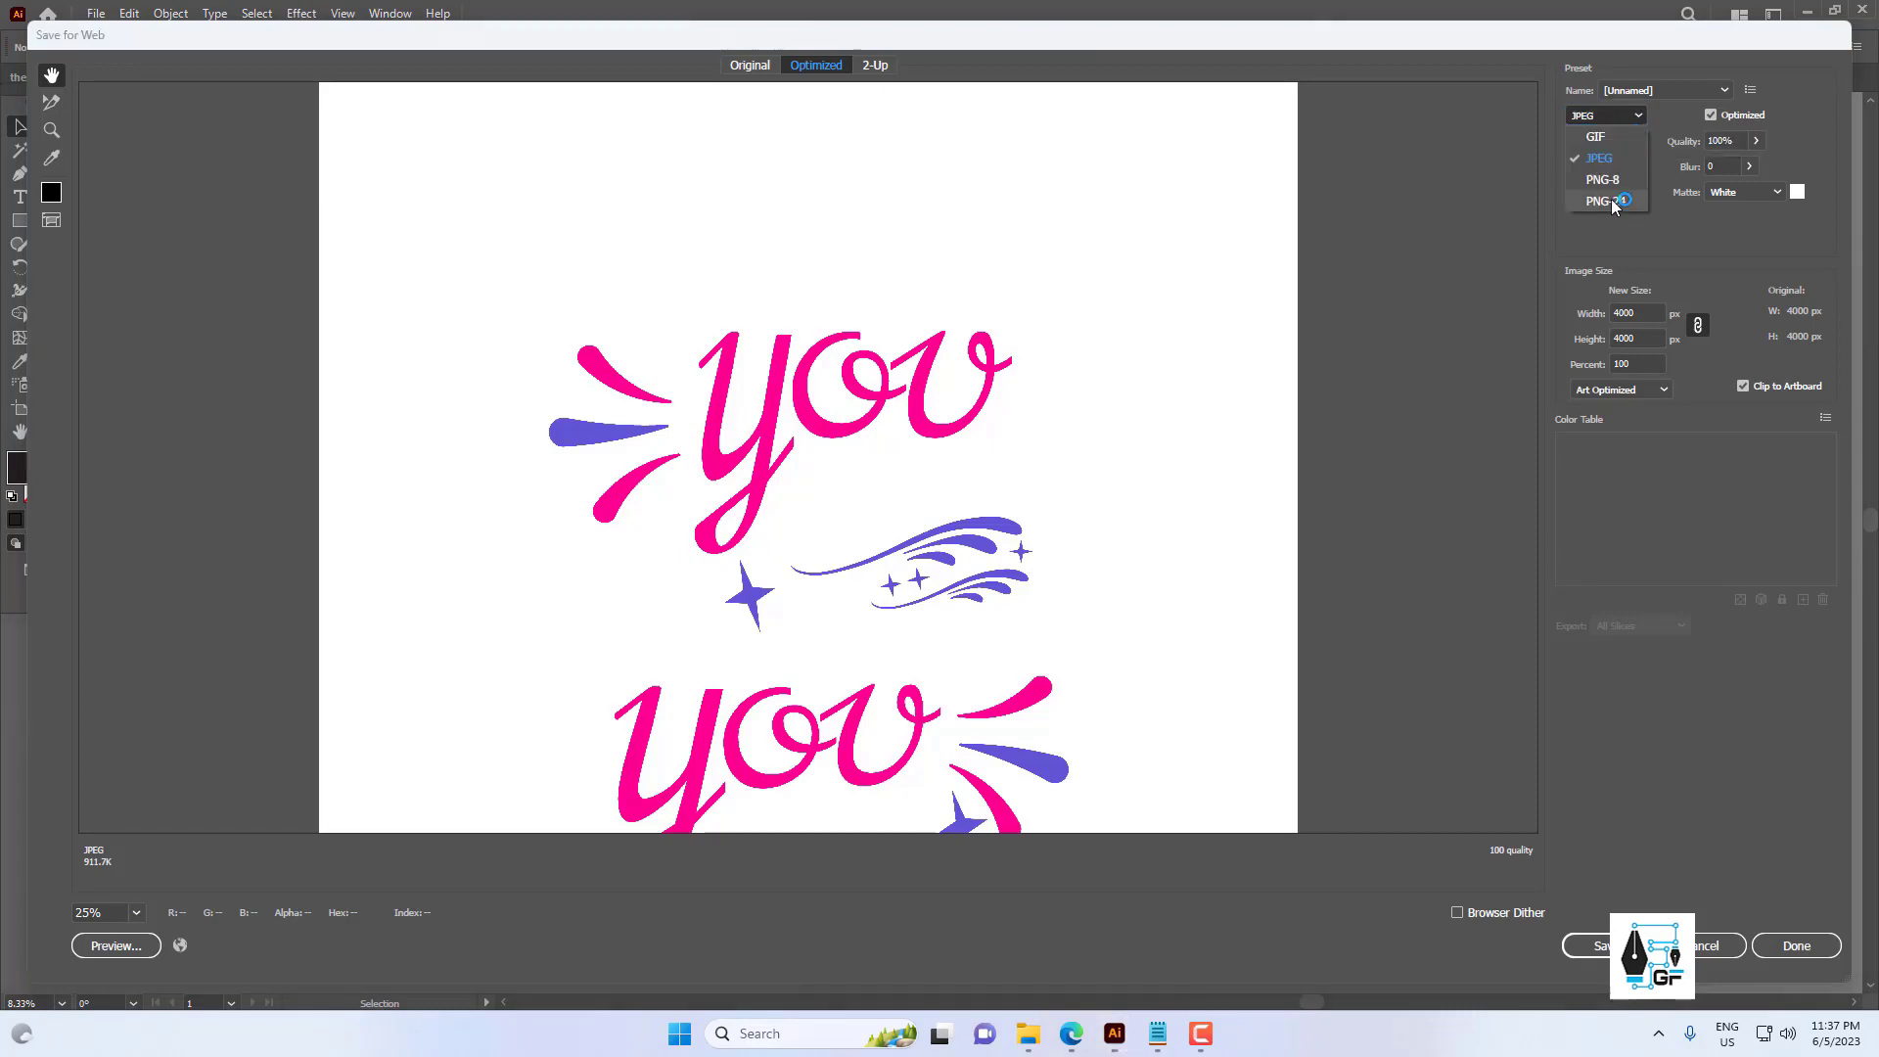
left_click(1610, 201)
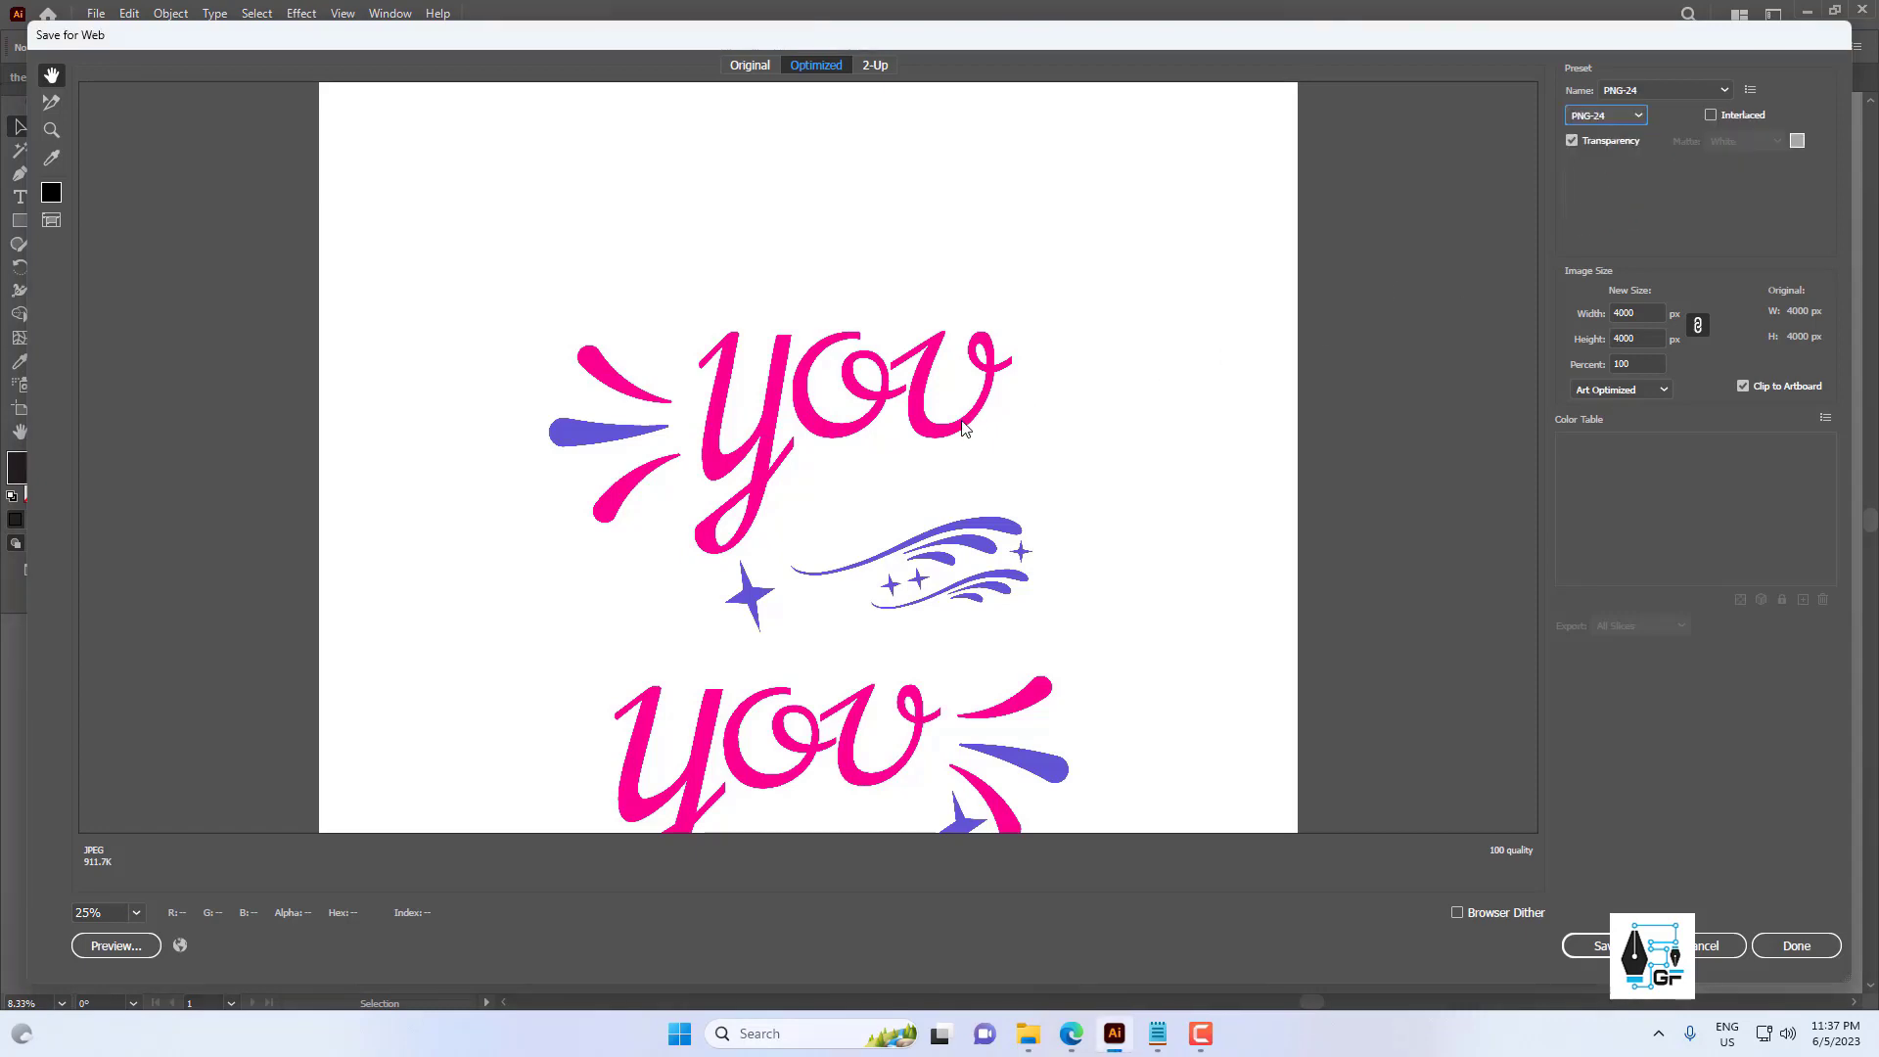
key("ctrl+minus")
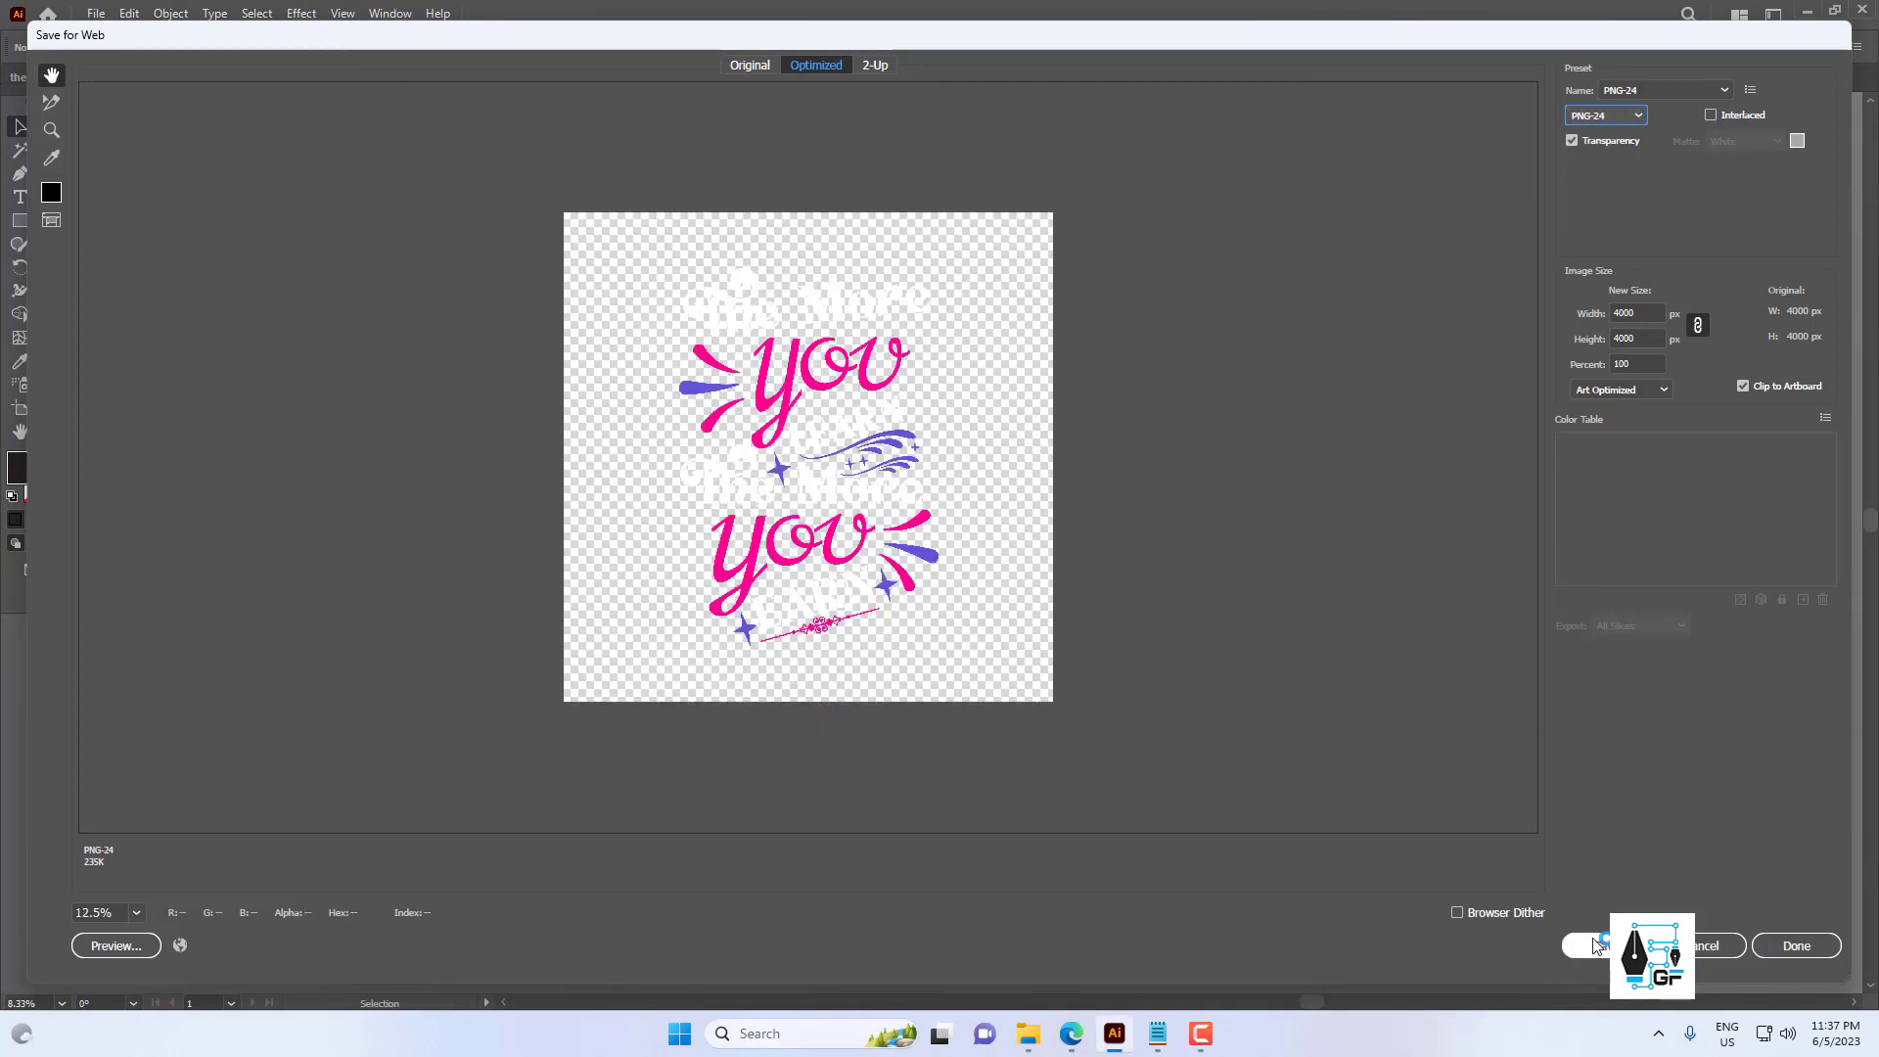
Save the optimized PNG under the name 1 in the Desktop folder "the hungry jpeg".
key("Return")
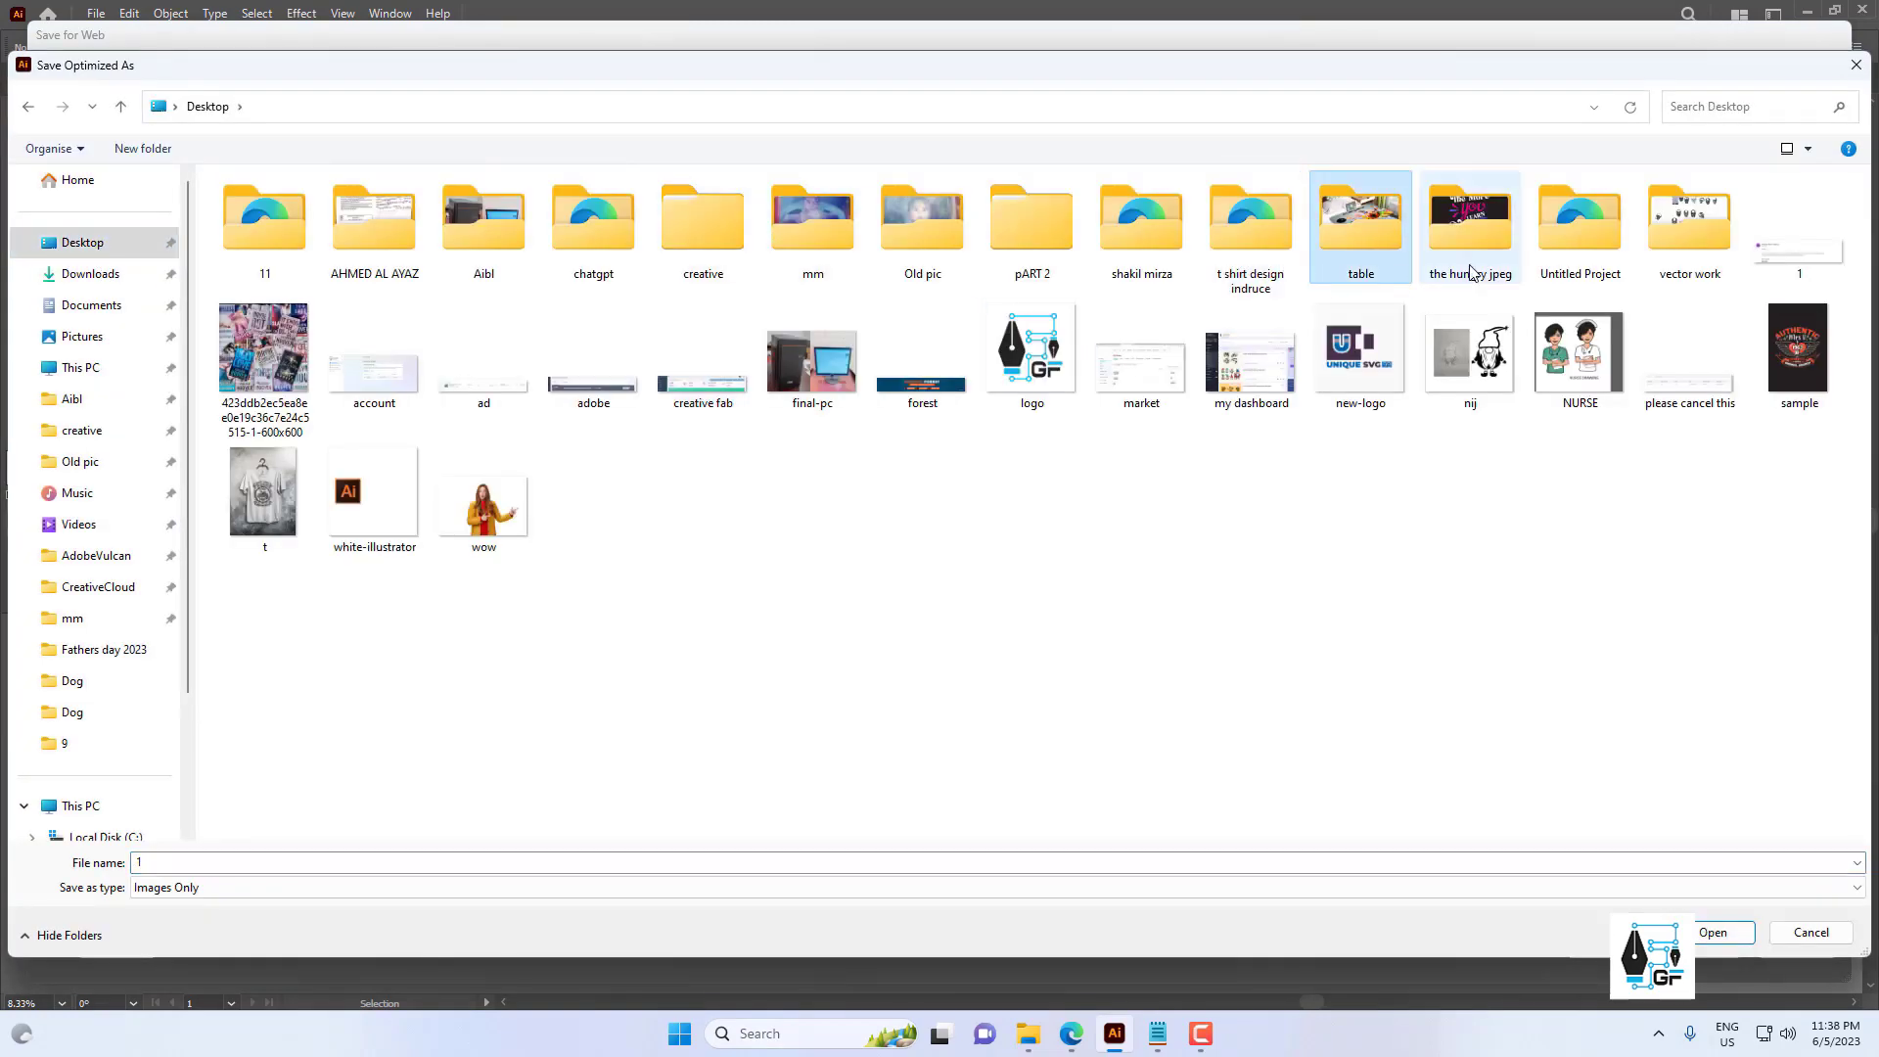
left_click(1480, 239)
double_click(1477, 239)
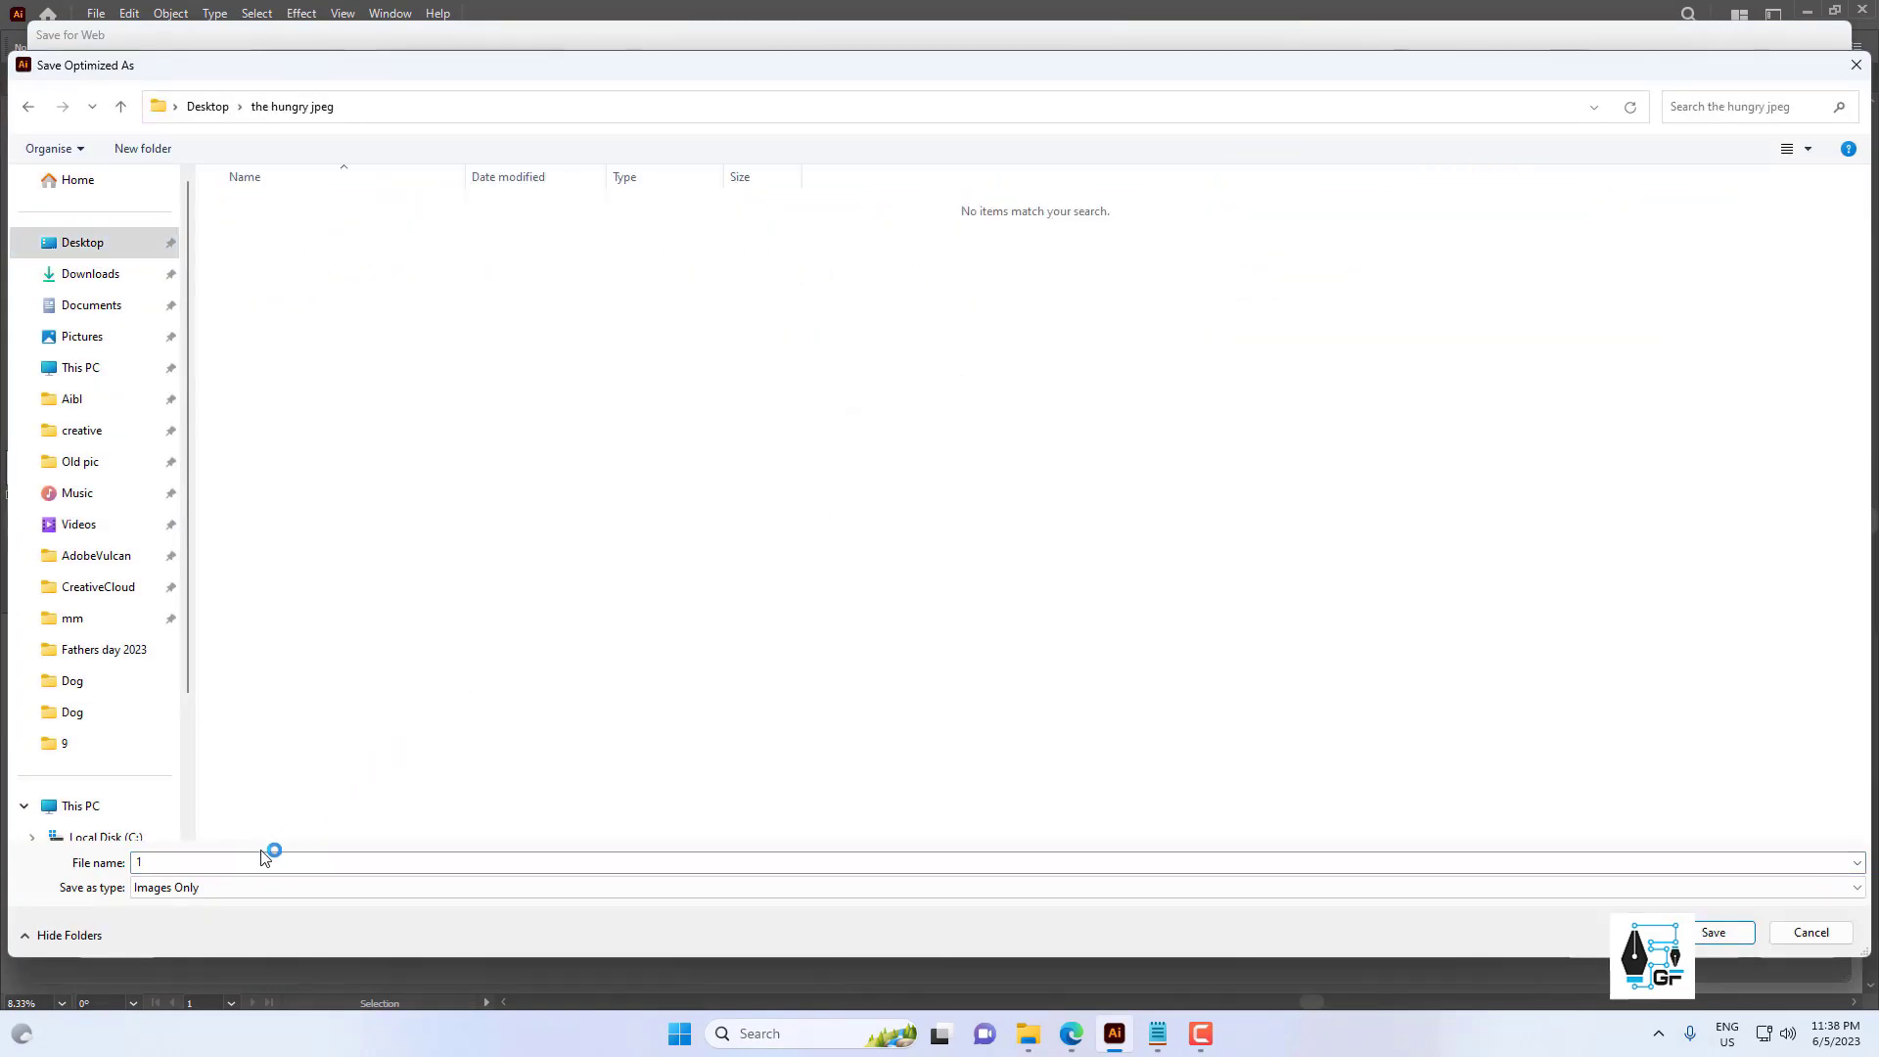
key("Return")
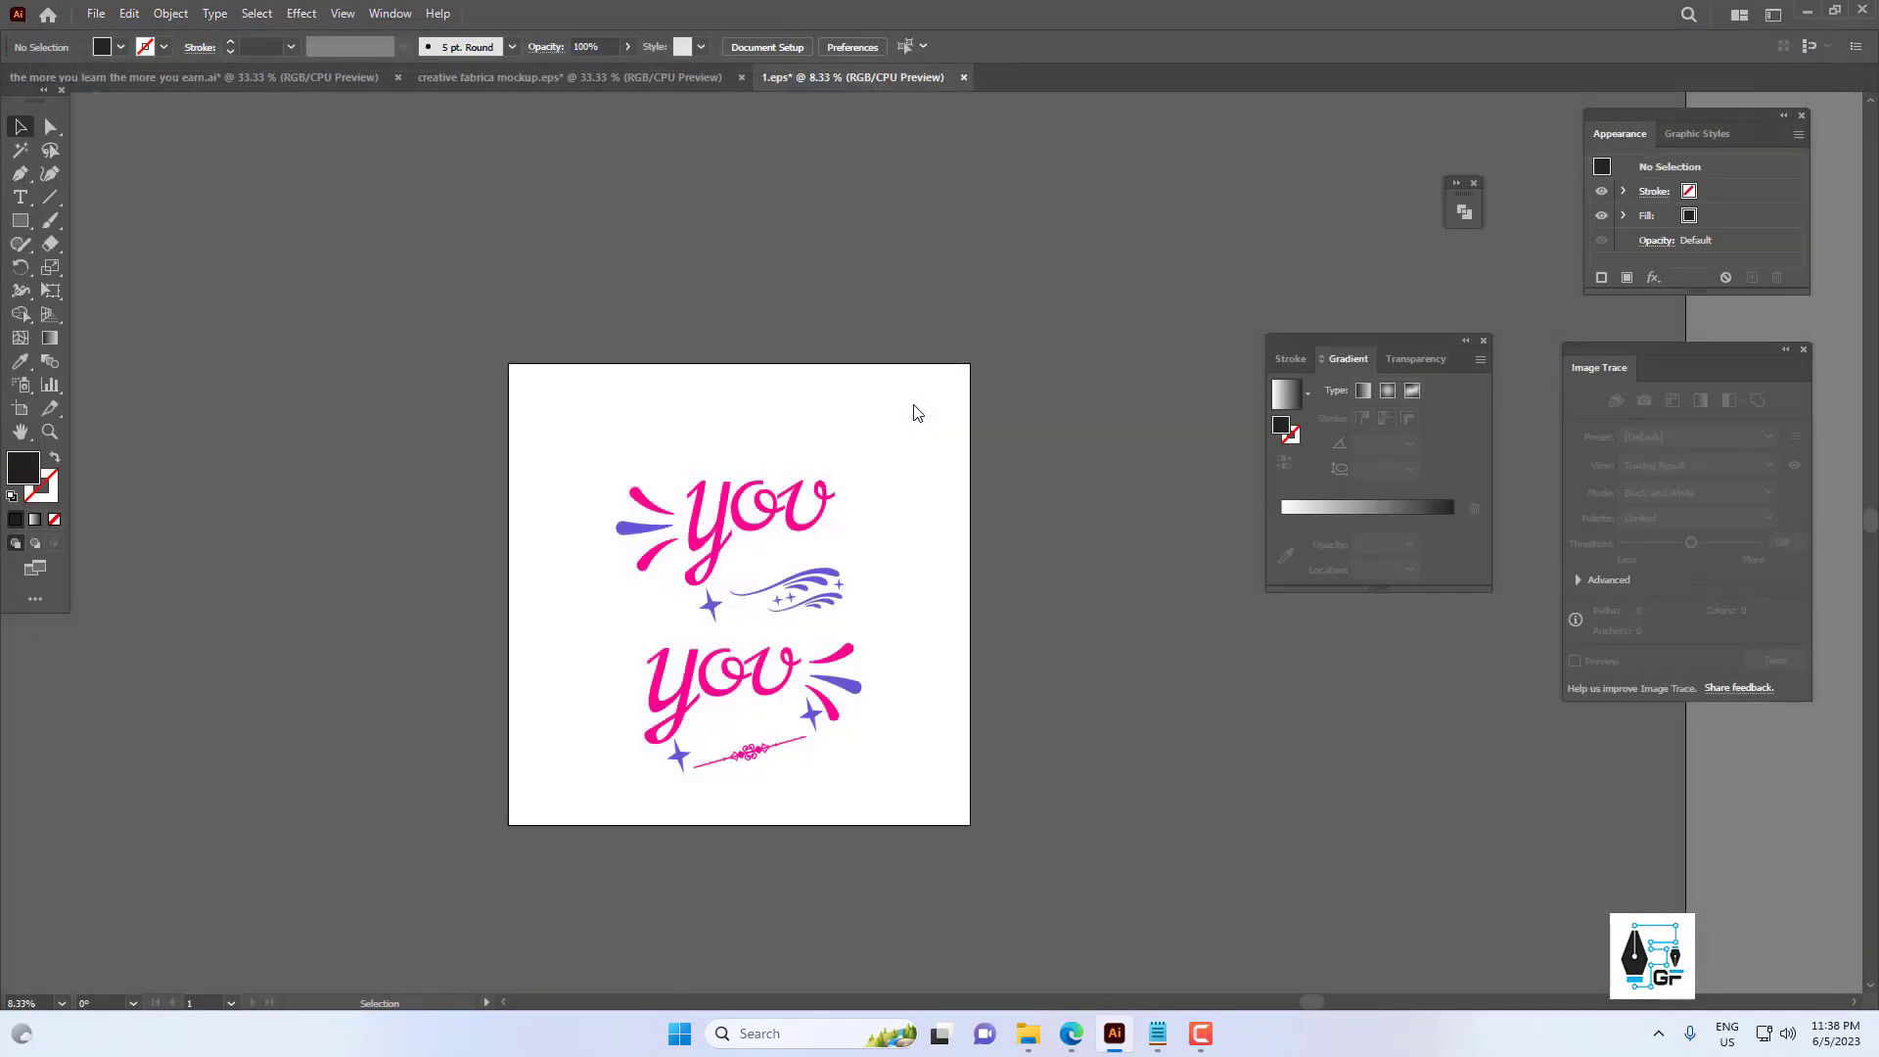
Select the lettering group and save the document as an SVG file named 1 in "the hungry jpeg" folder.
left_click_drag(980, 398, 764, 618)
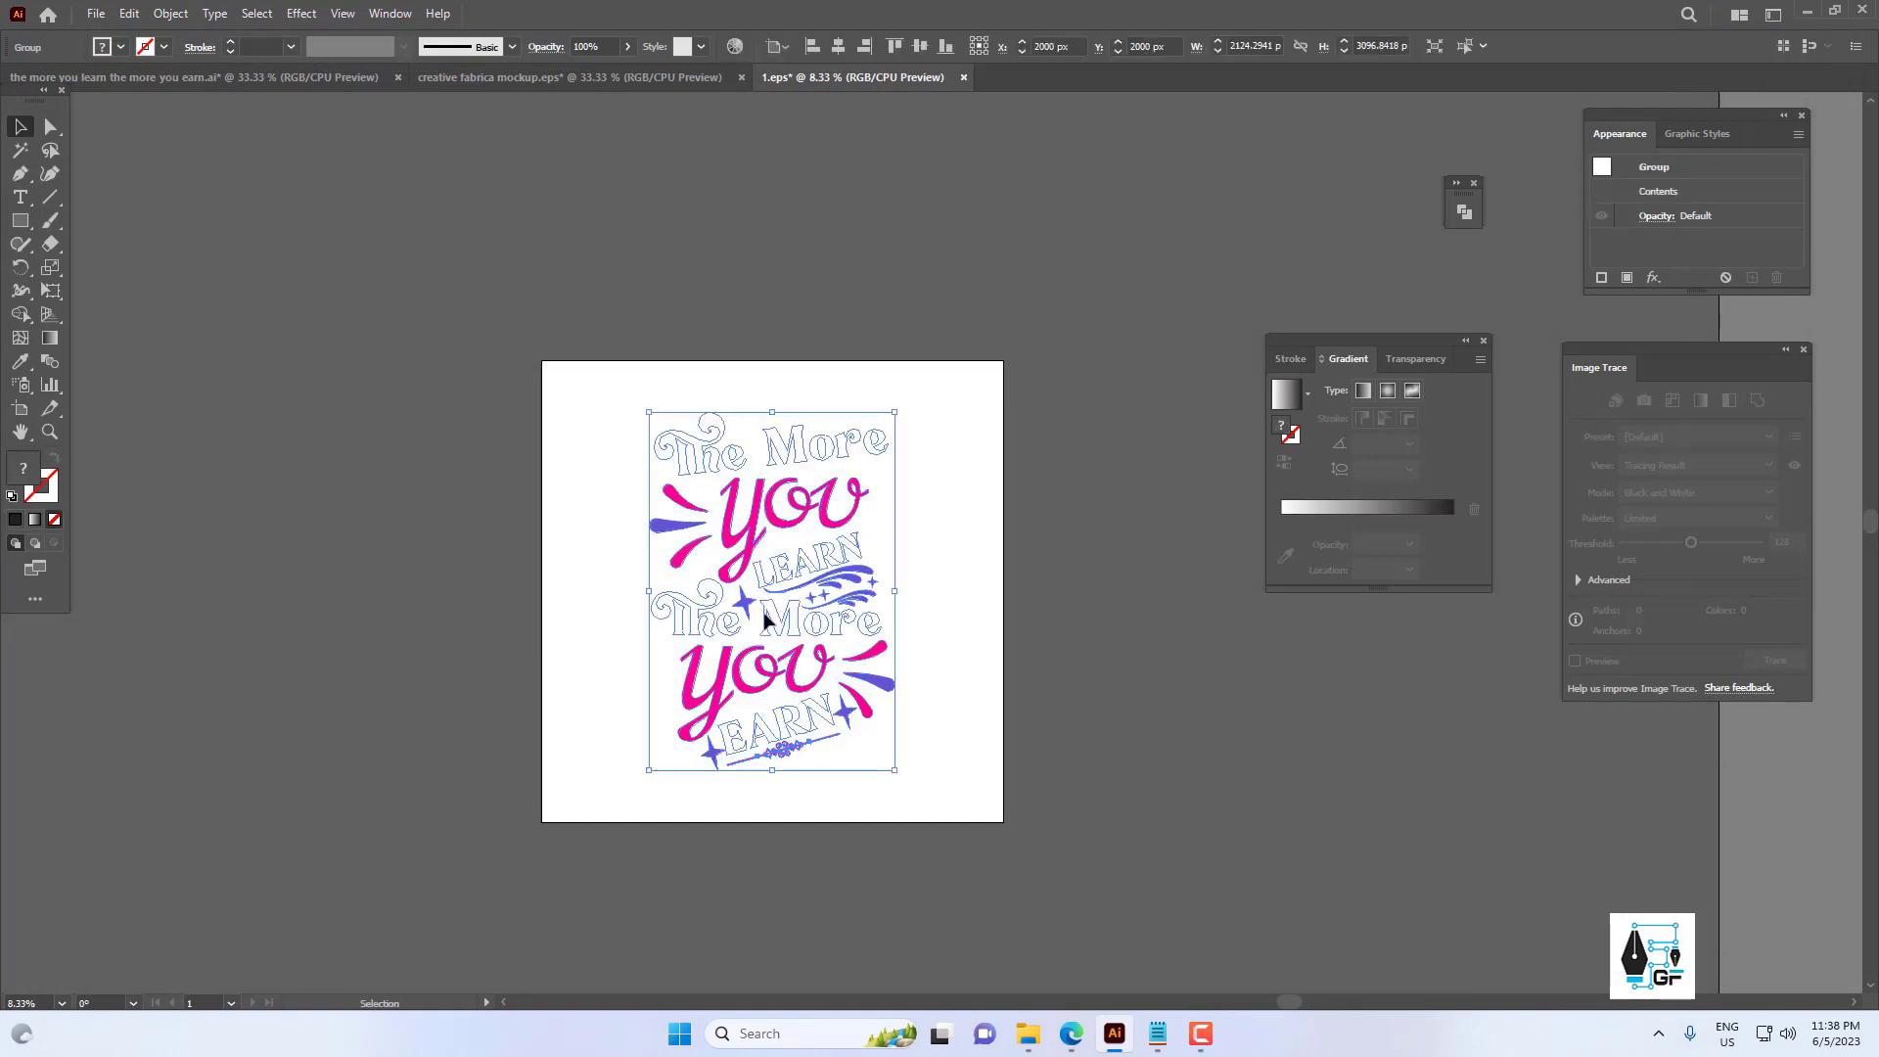
left_click(95, 14)
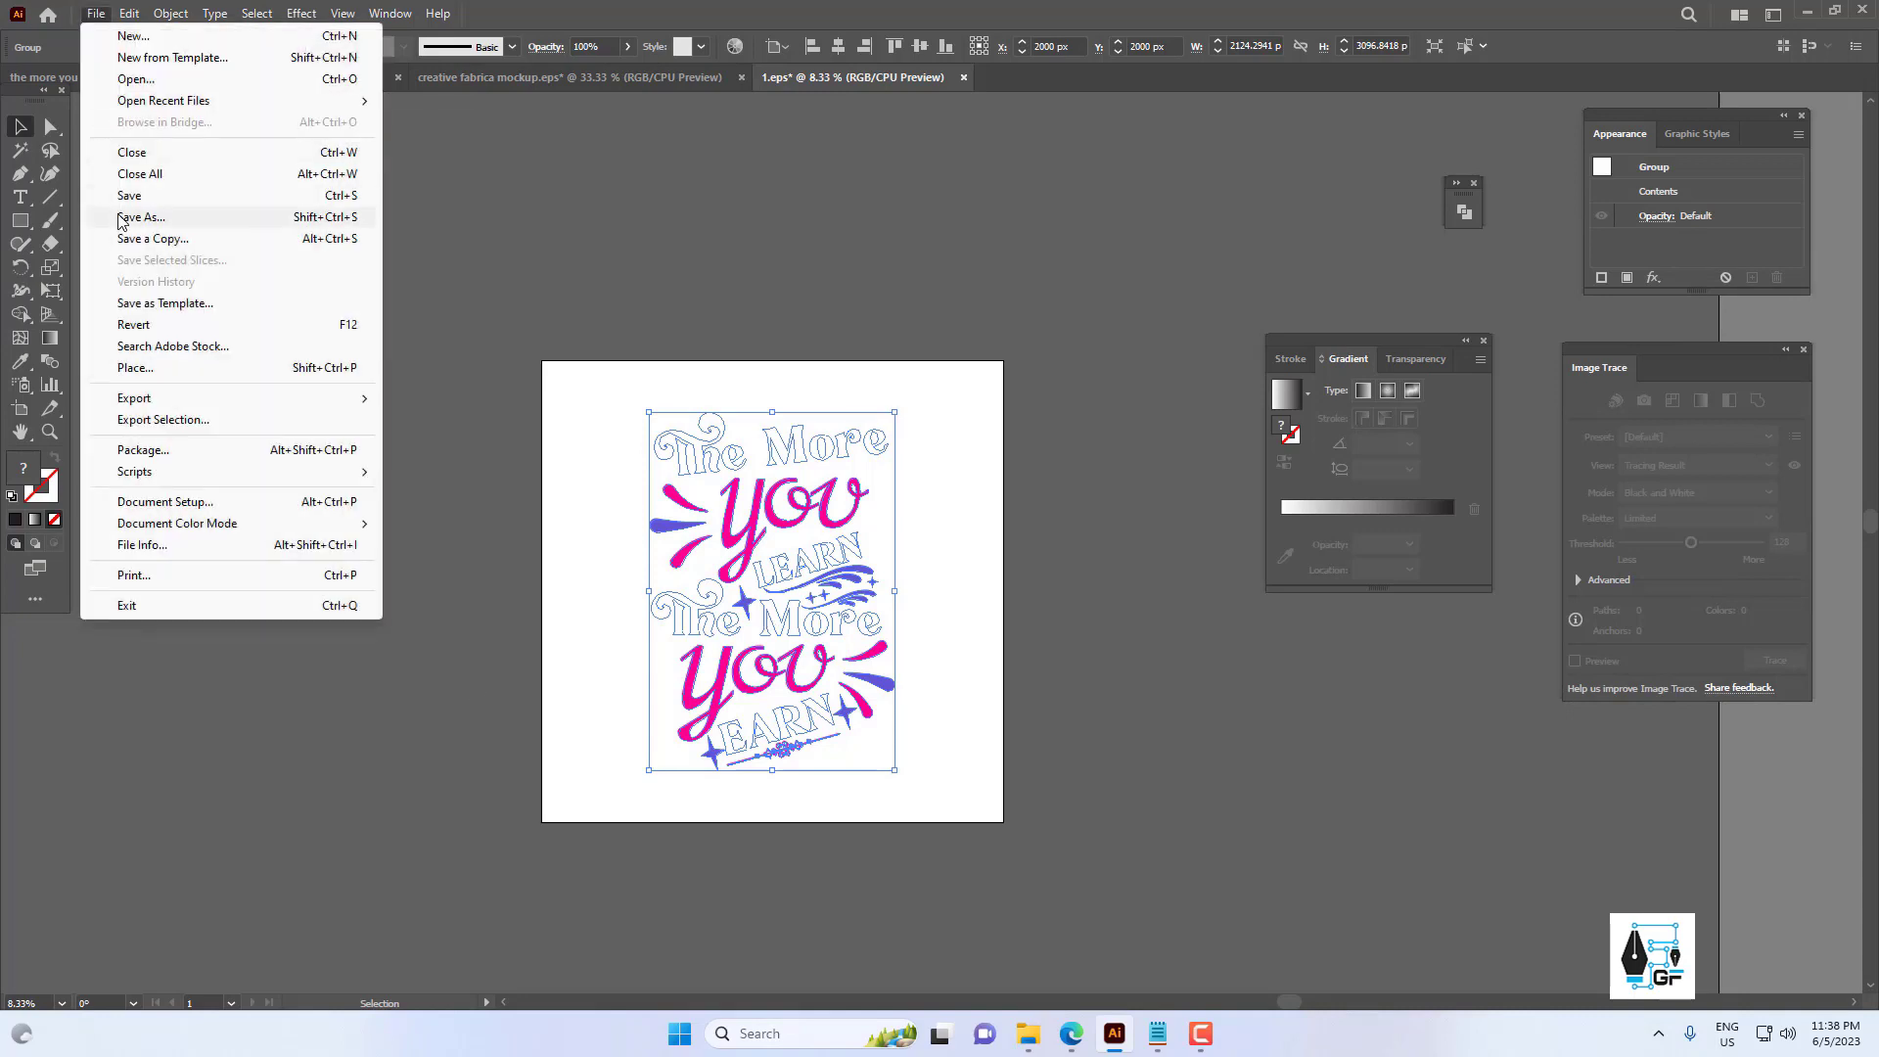
left_click(153, 217)
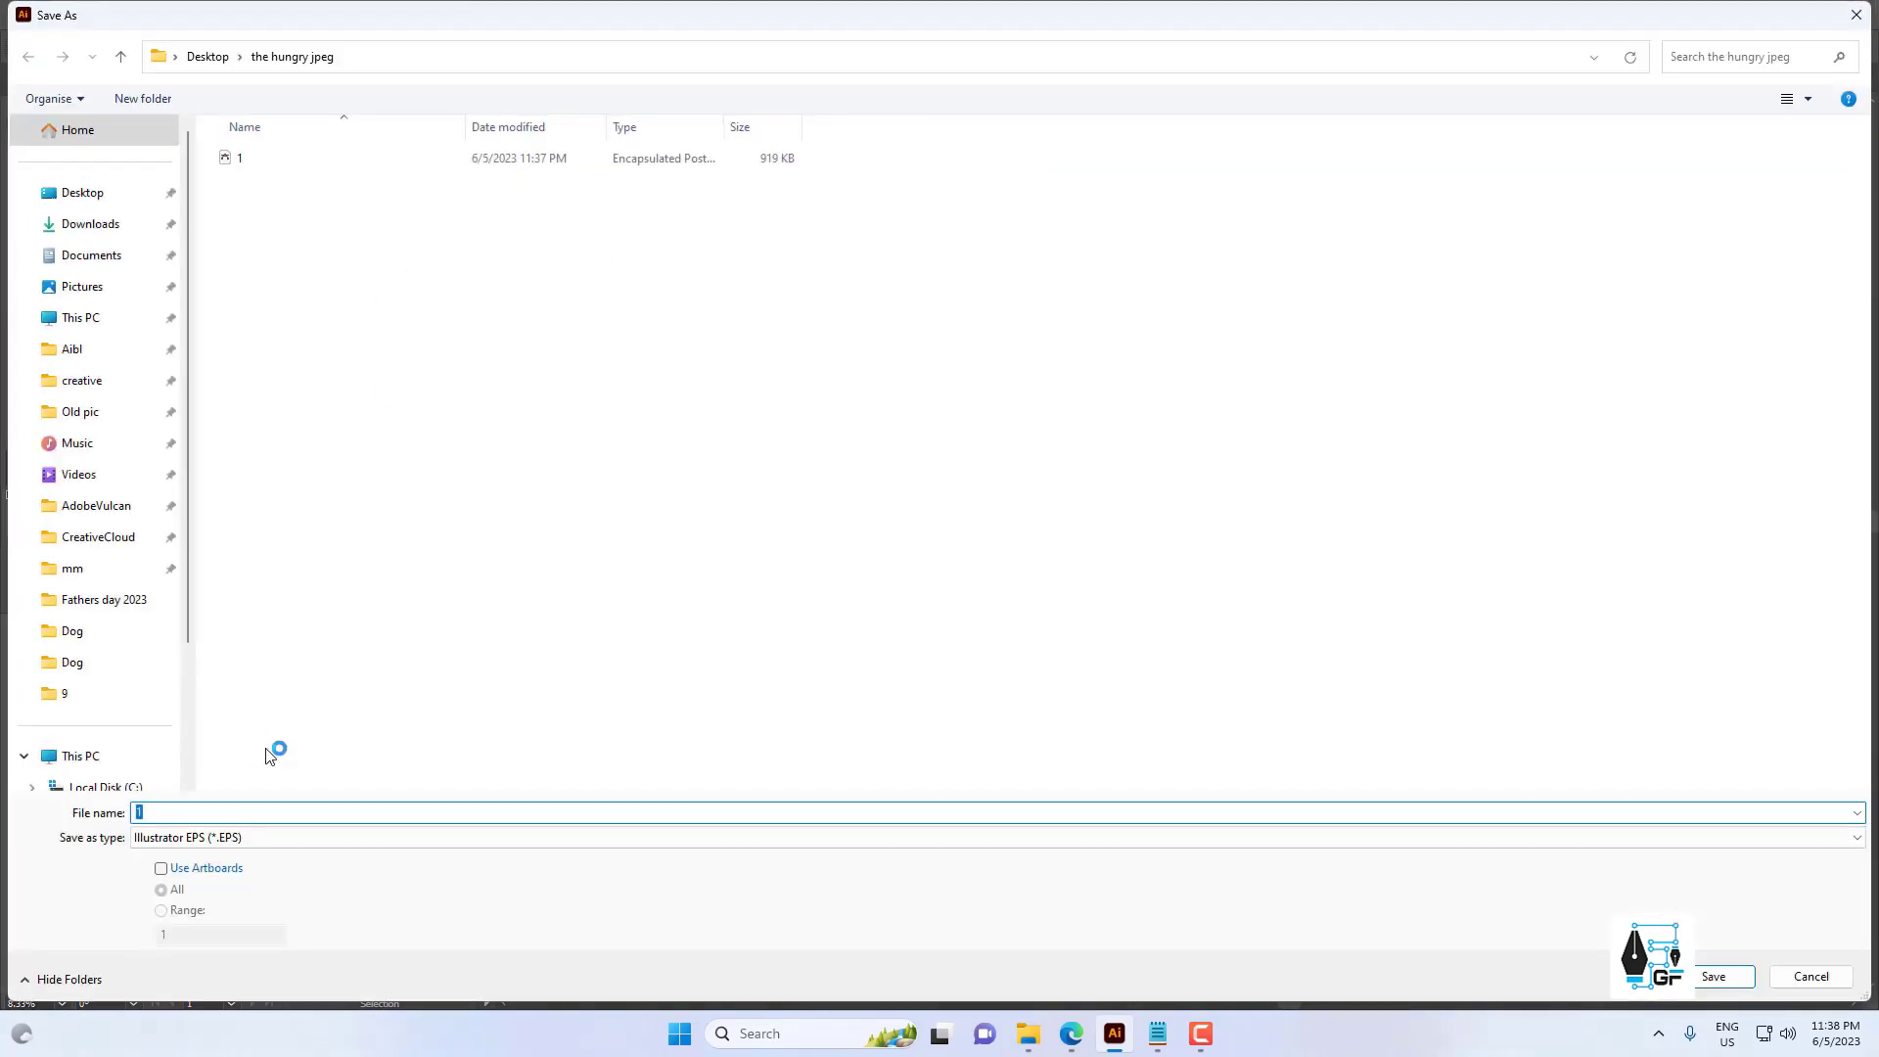
left_click(264, 841)
left_click(247, 919)
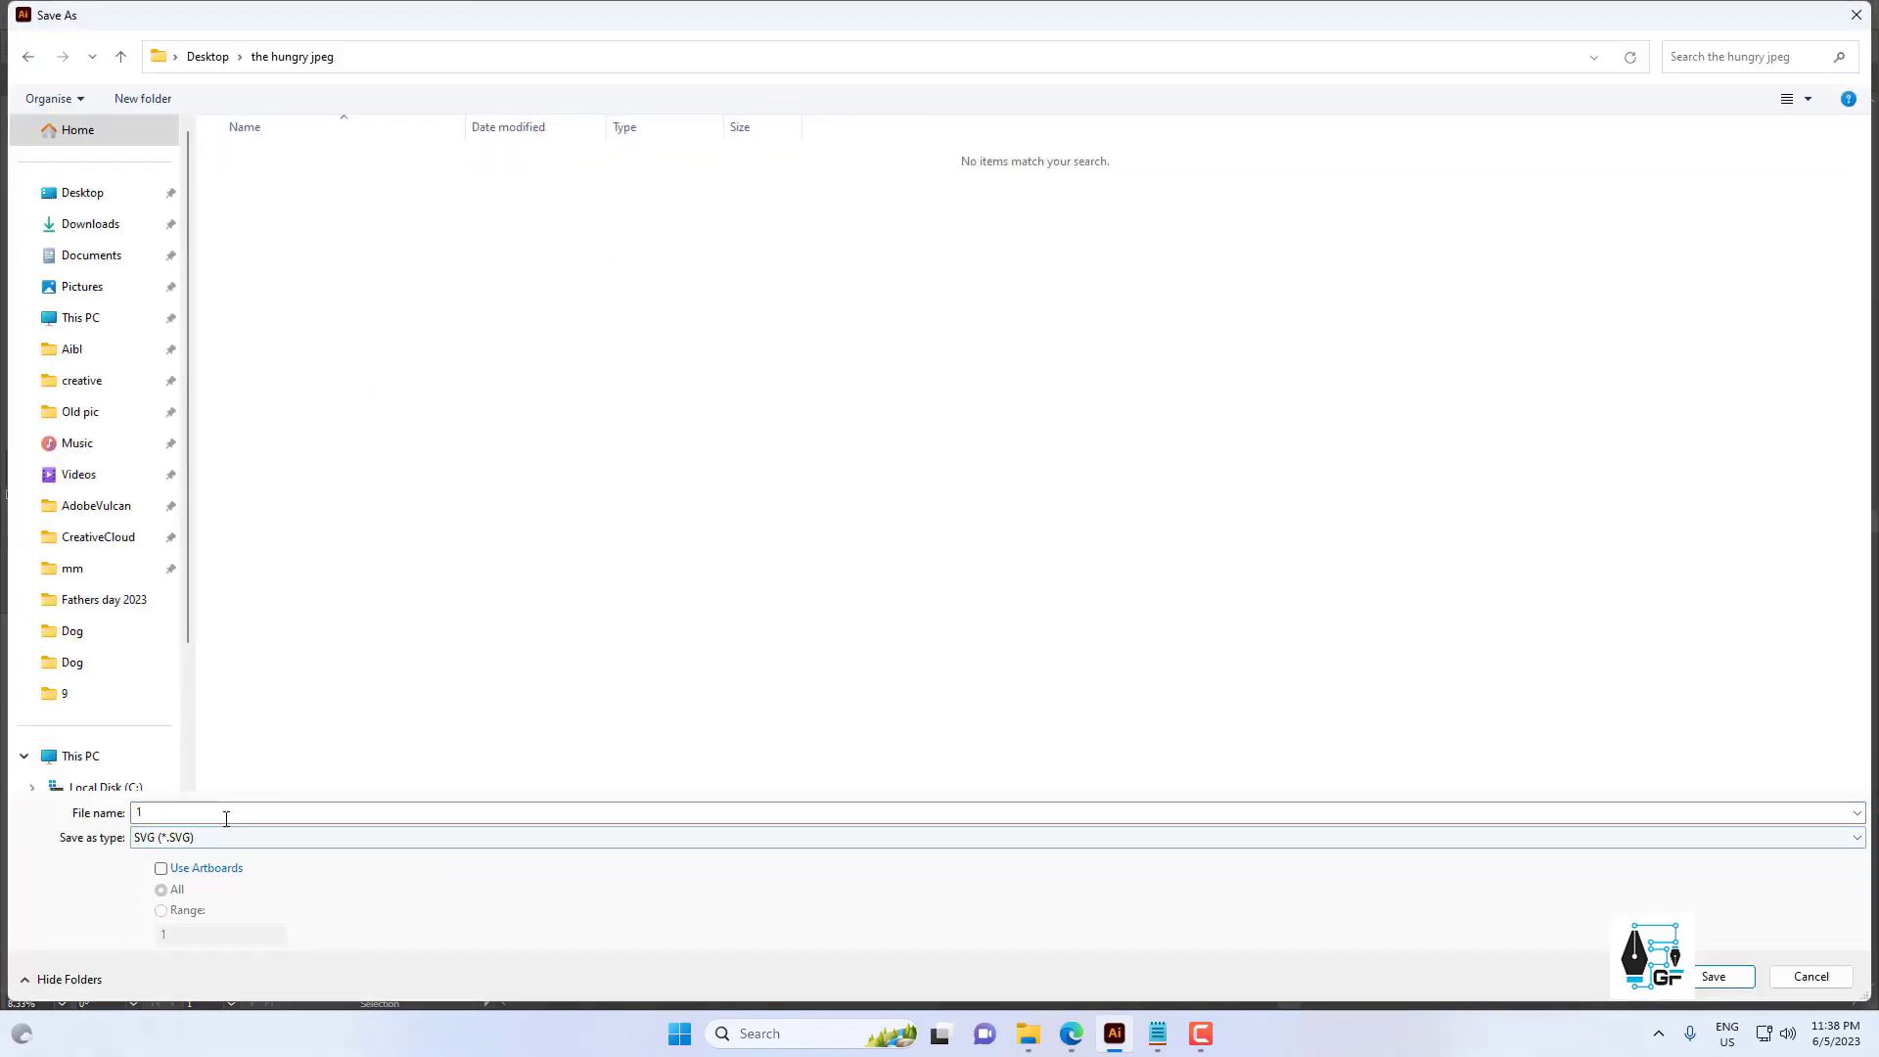
left_click(1713, 977)
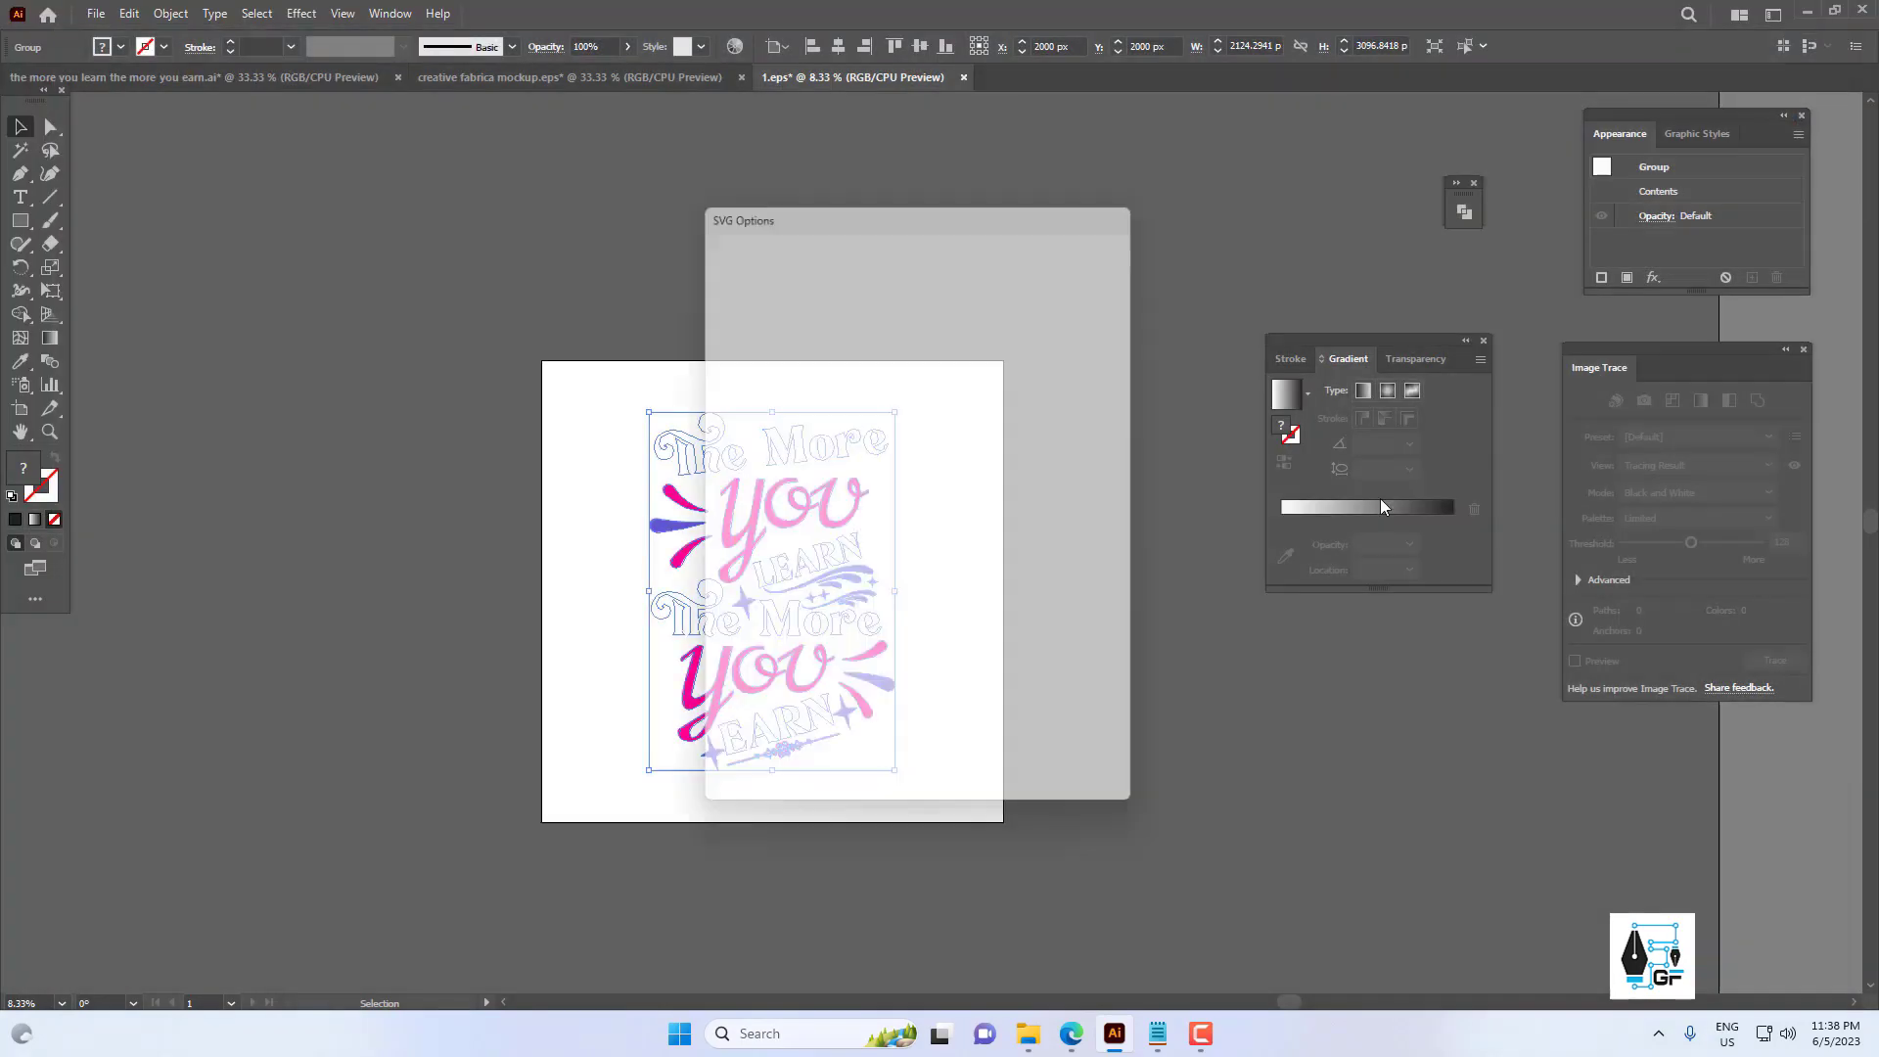
Set the SVG options to profile SVG 1.1, fonts converted to outline and image location Link, and finish saving.
left_click_drag(913, 200, 803, 199)
left_click(770, 255)
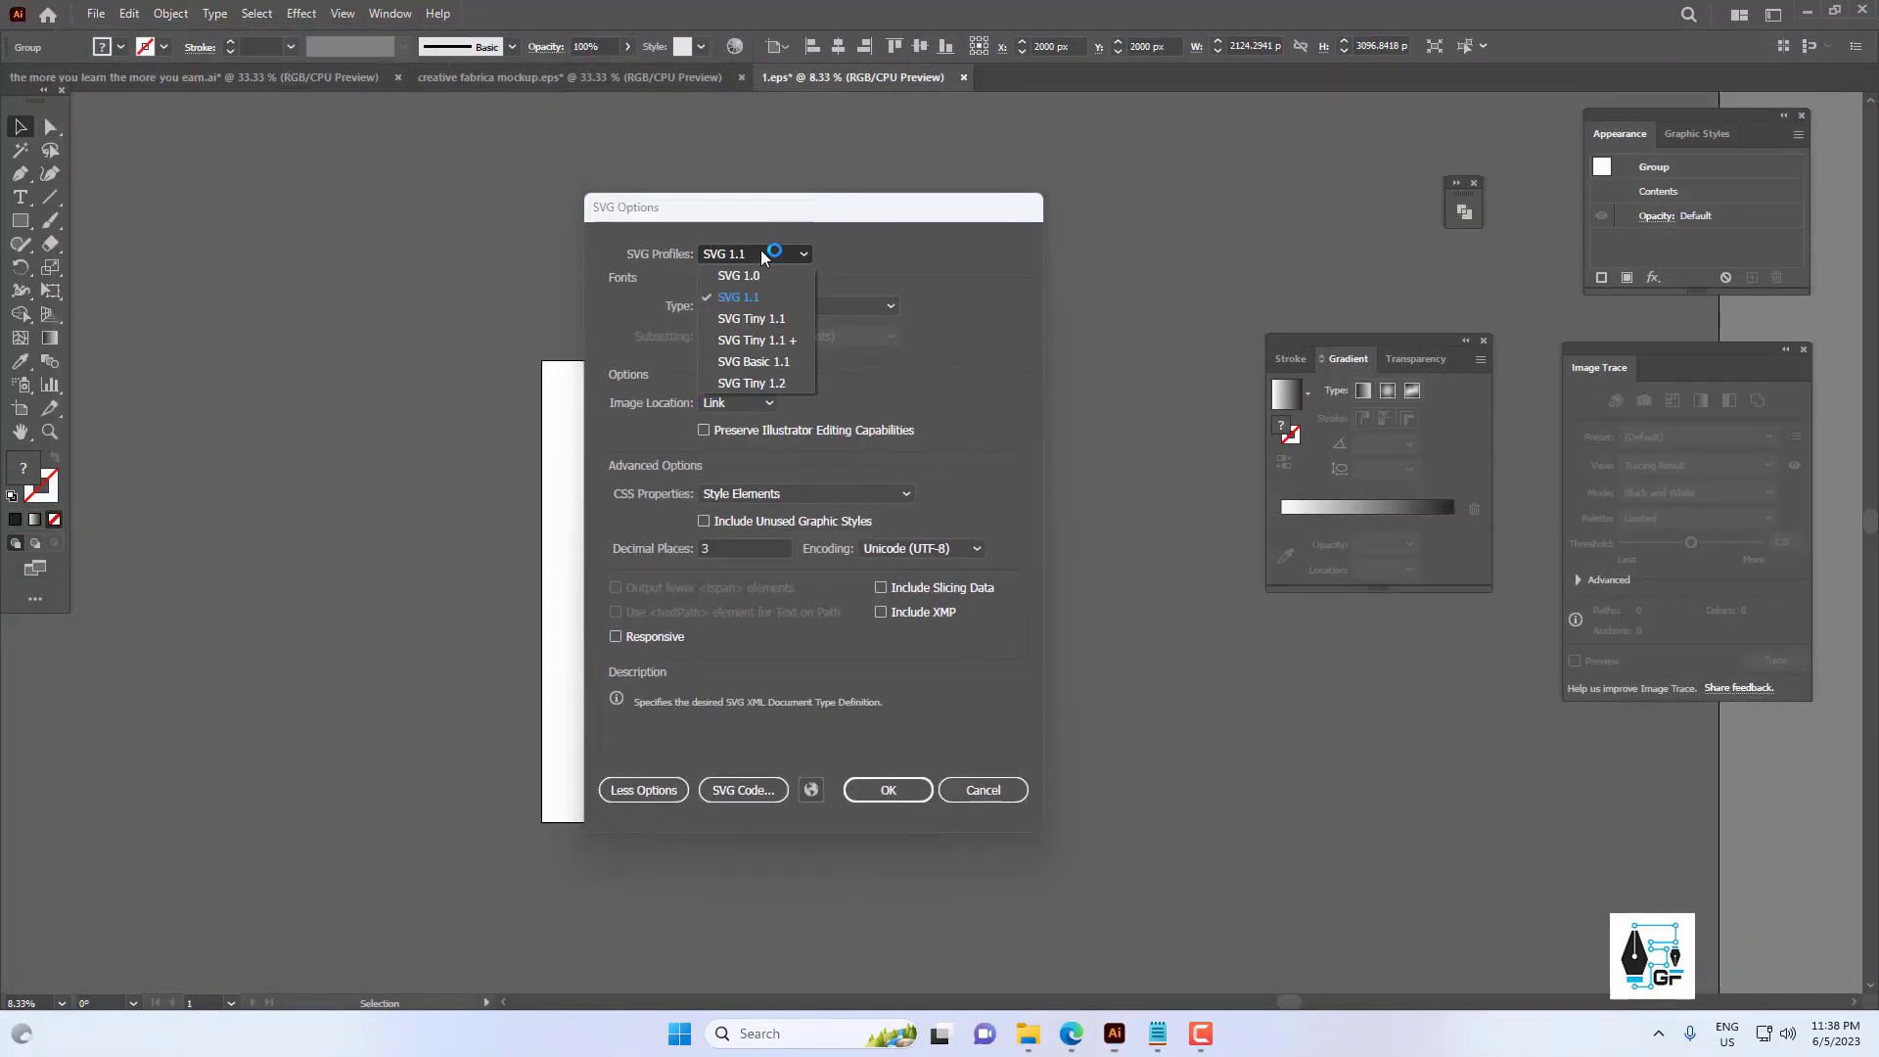
left_click(763, 298)
left_click(785, 305)
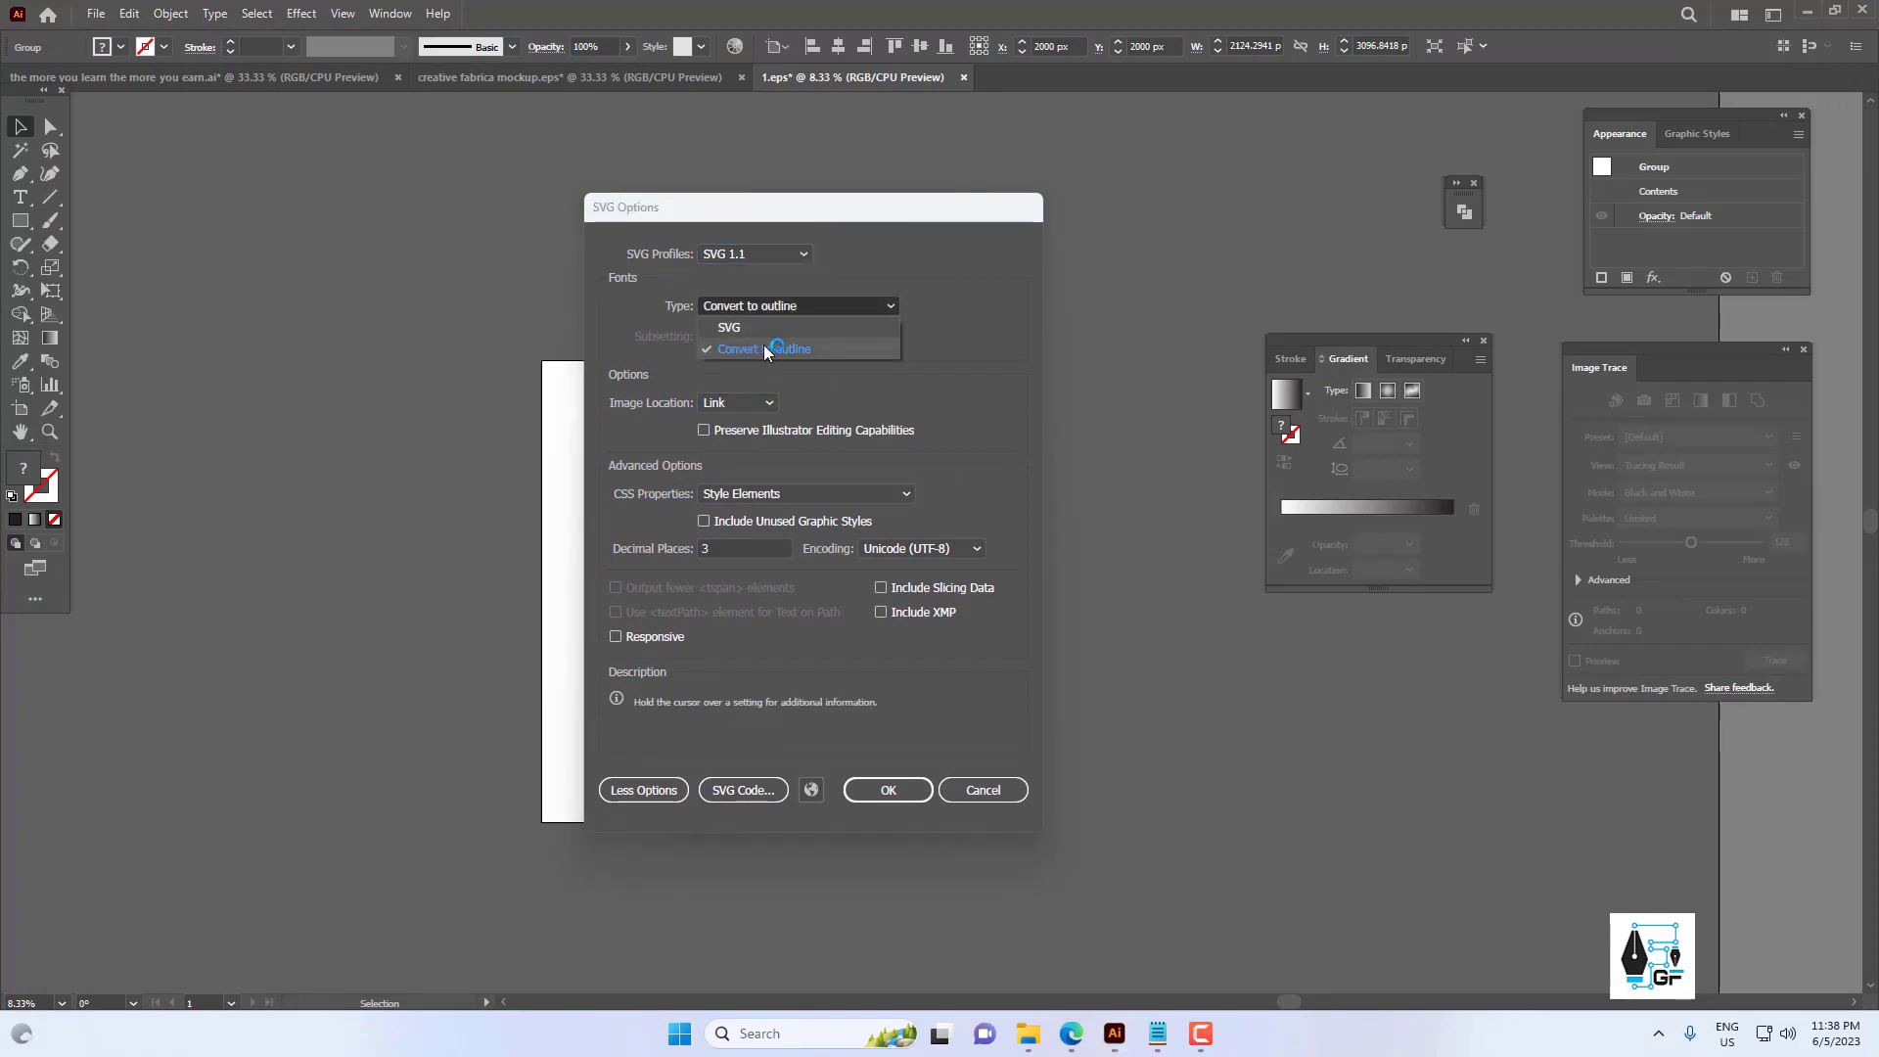
left_click(764, 348)
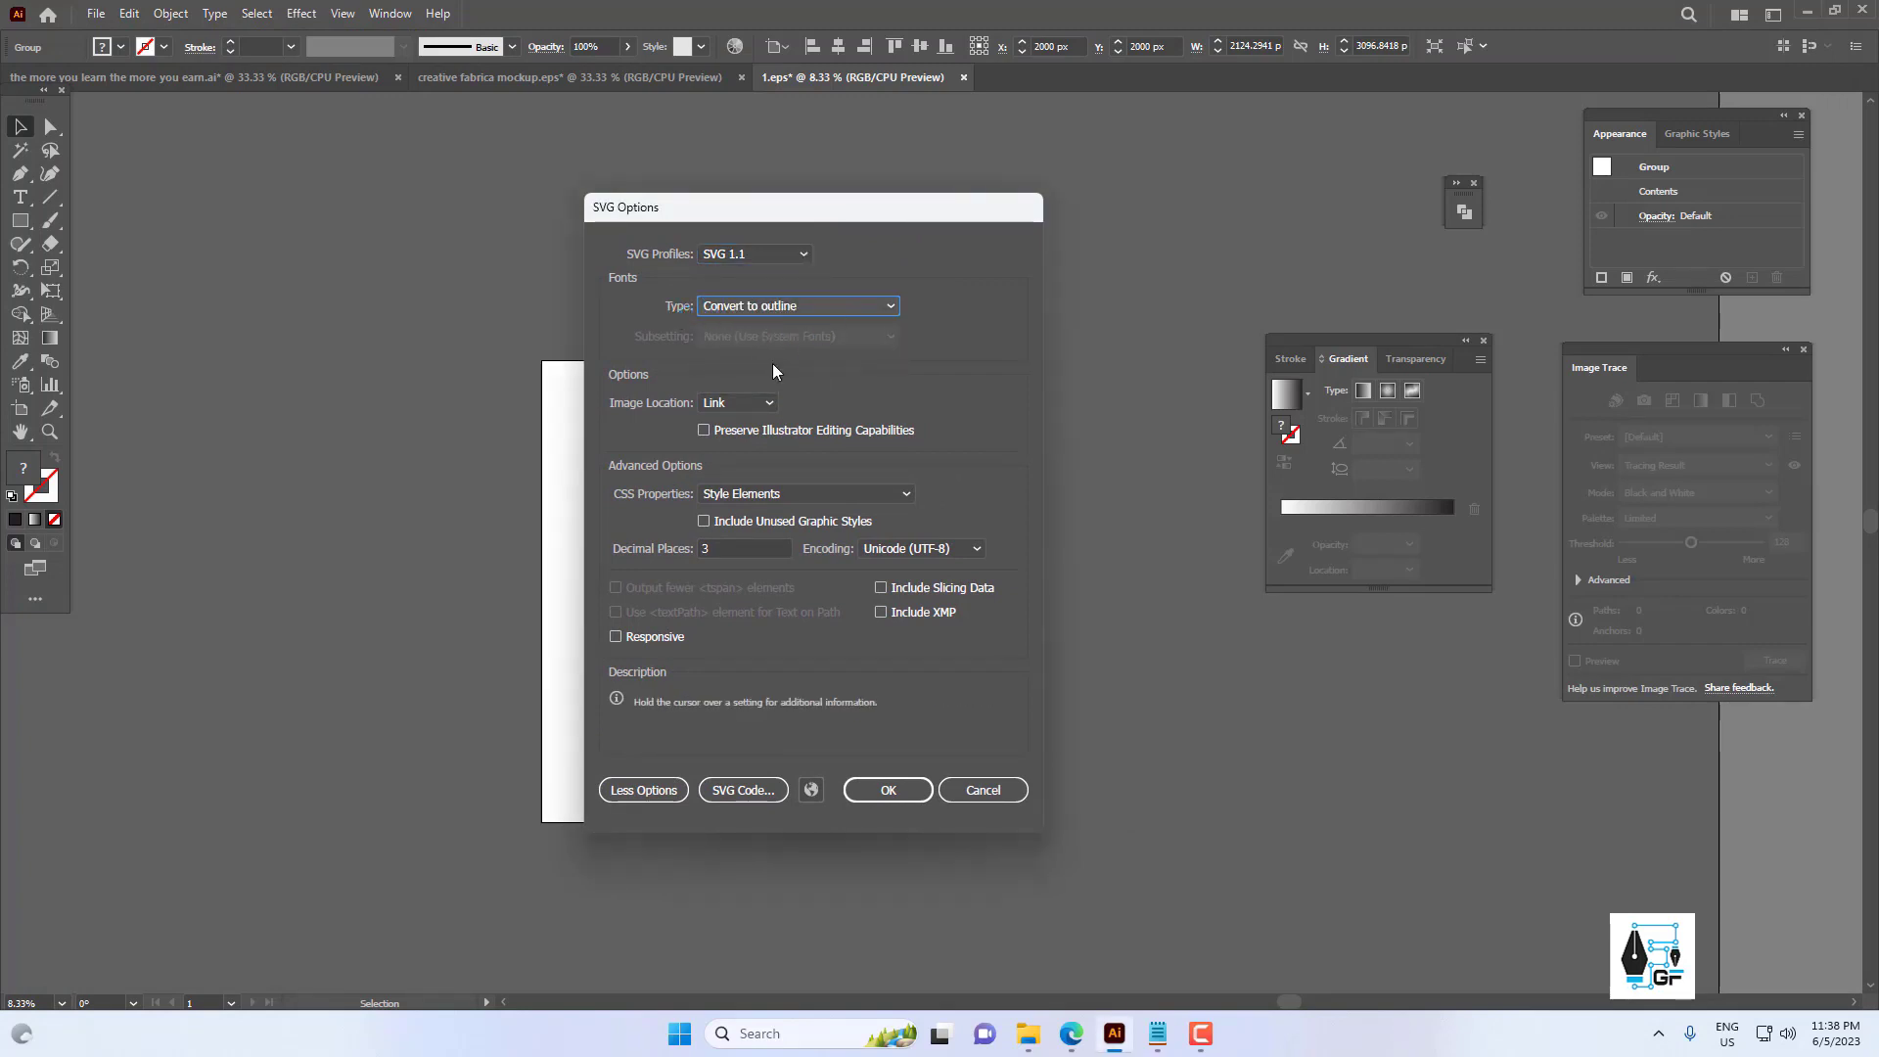
left_click(751, 399)
left_click(745, 442)
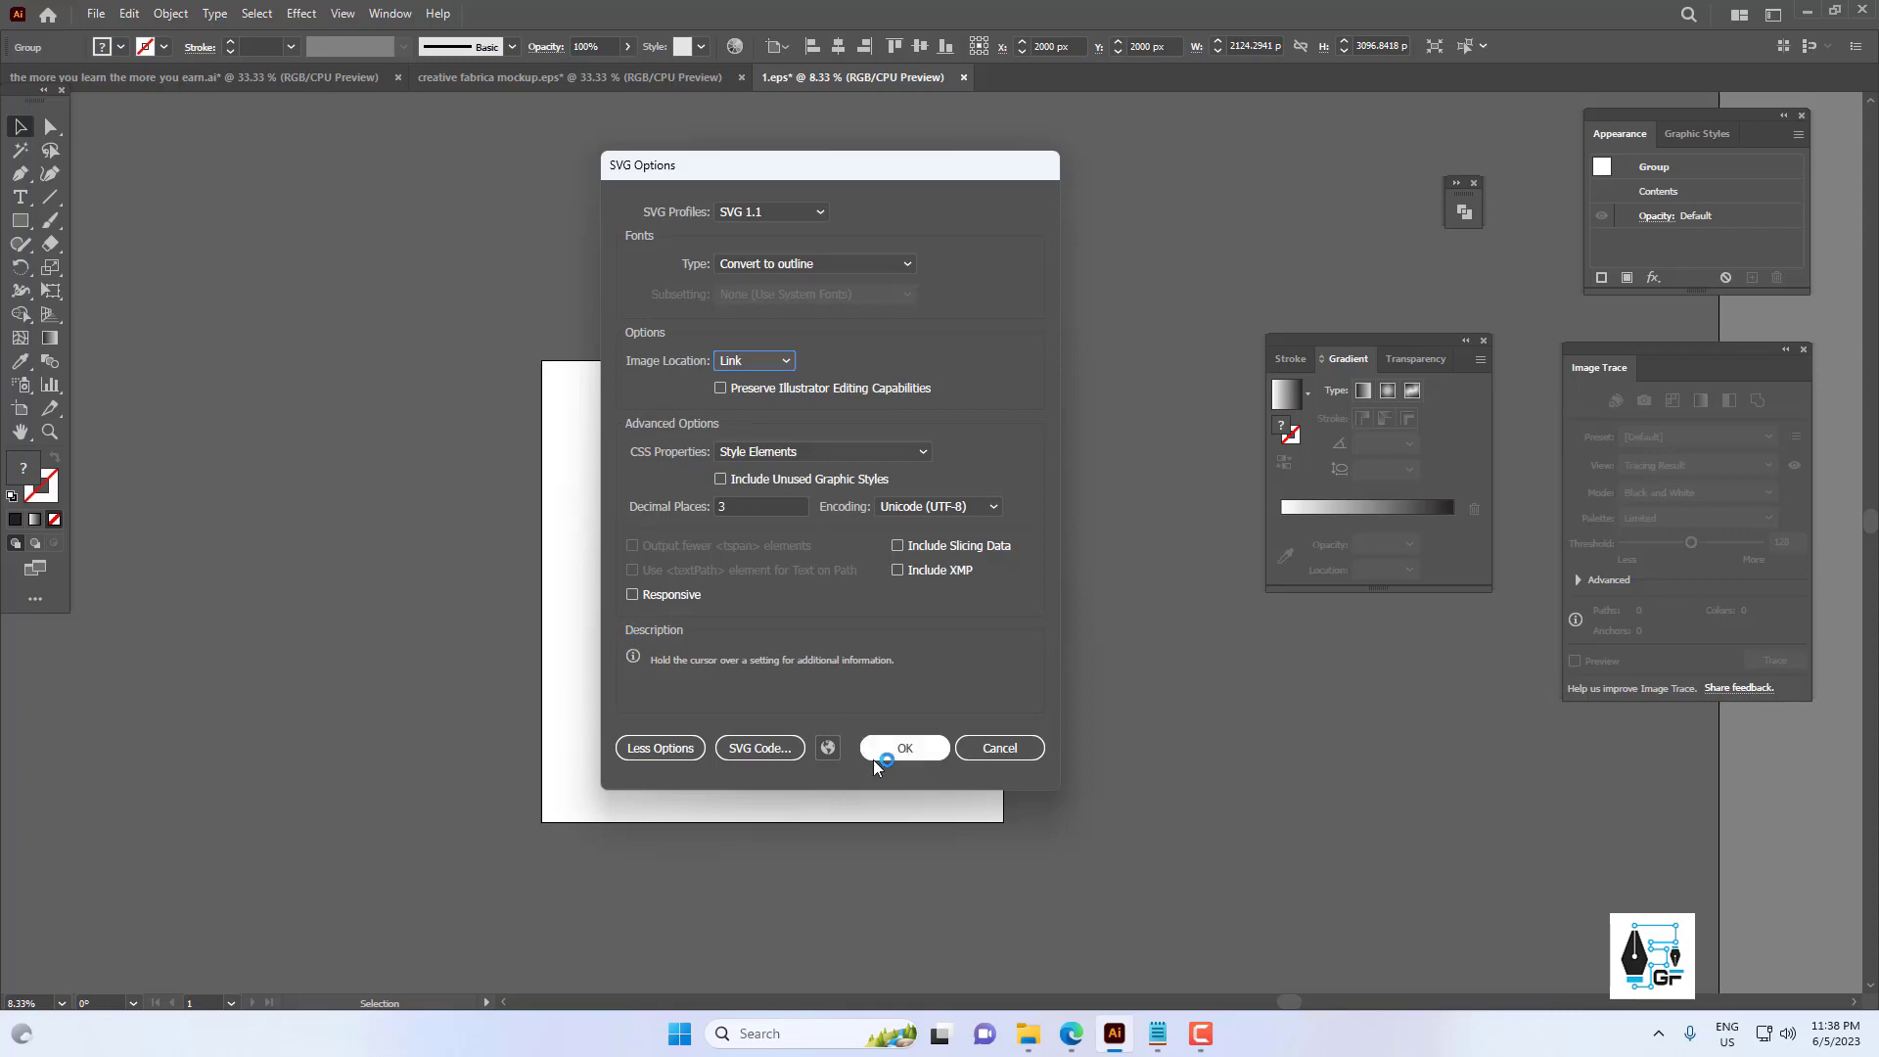
left_click(904, 747)
Export the selected lettering as an Autodesk RealDWG DXF file named 1, using AutoCAD version 2000/LT2000 and selected art only.
left_click_drag(888, 575, 873, 596)
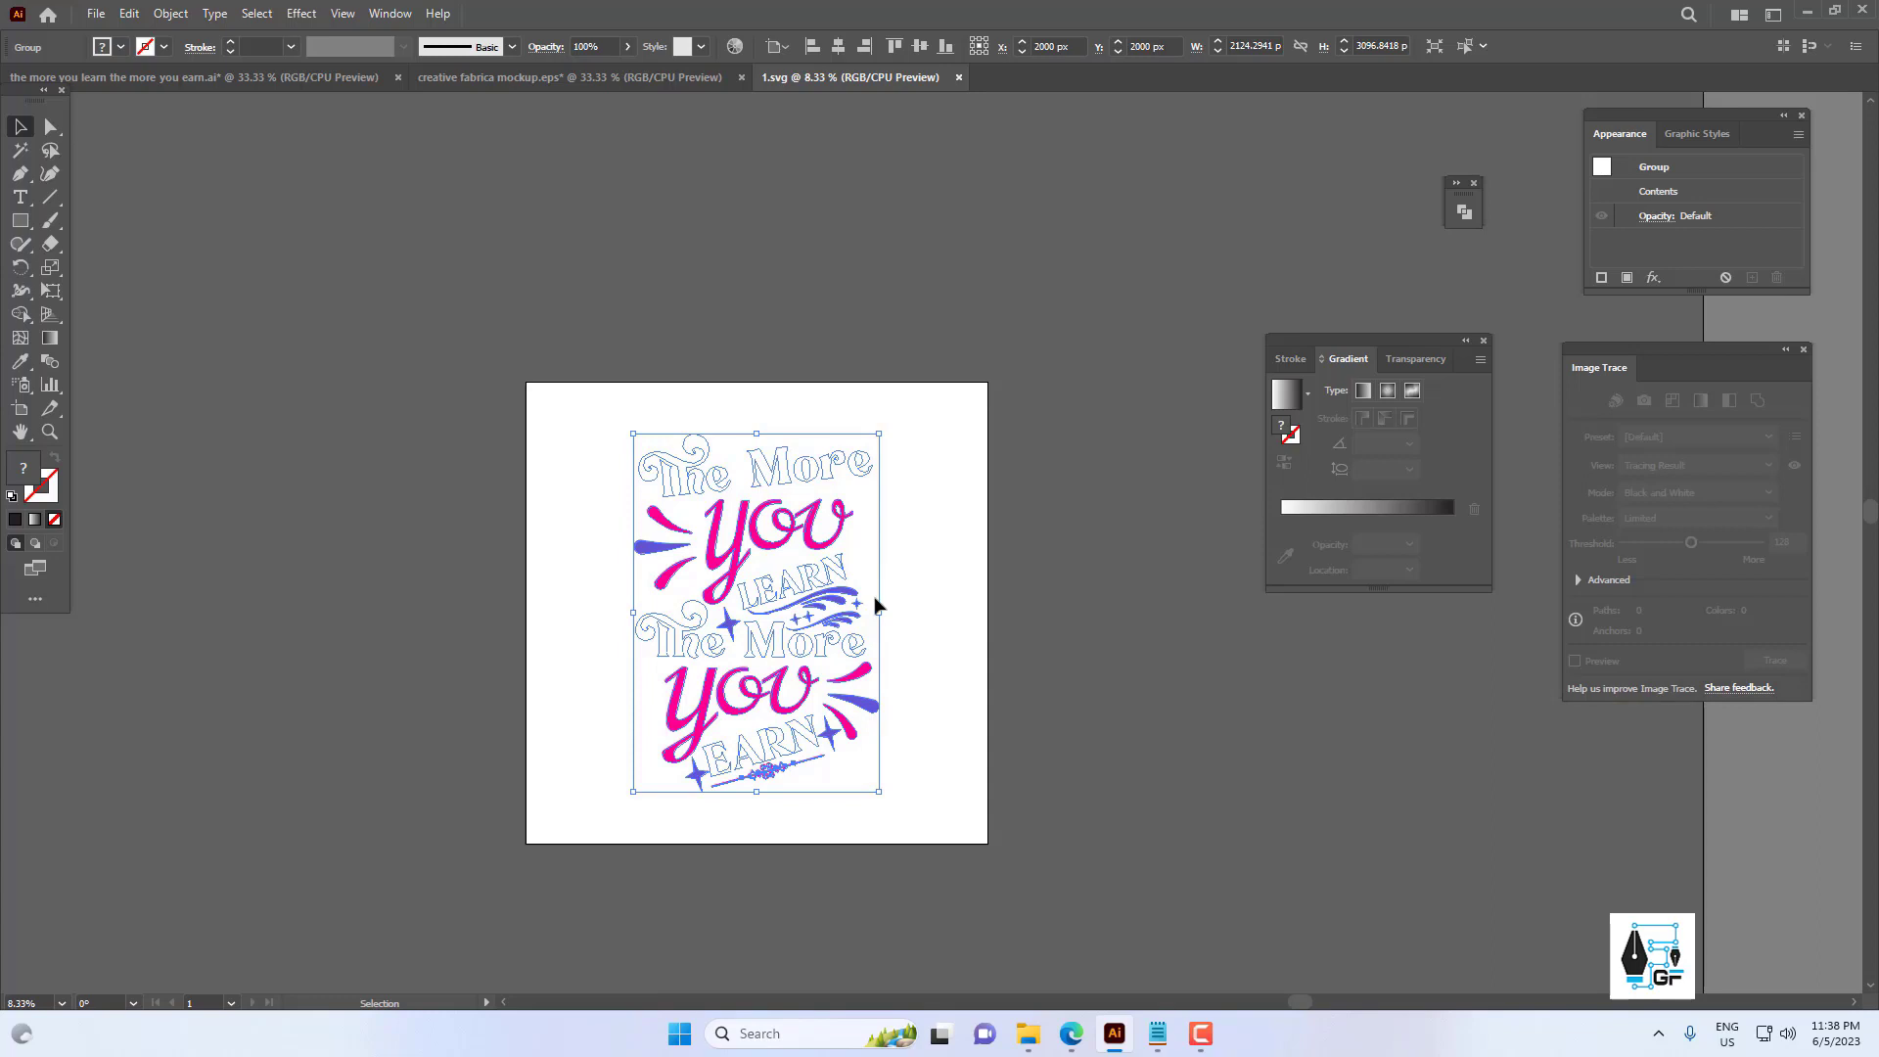
key("b")
key("v")
left_click(96, 14)
mouse_move(164, 401)
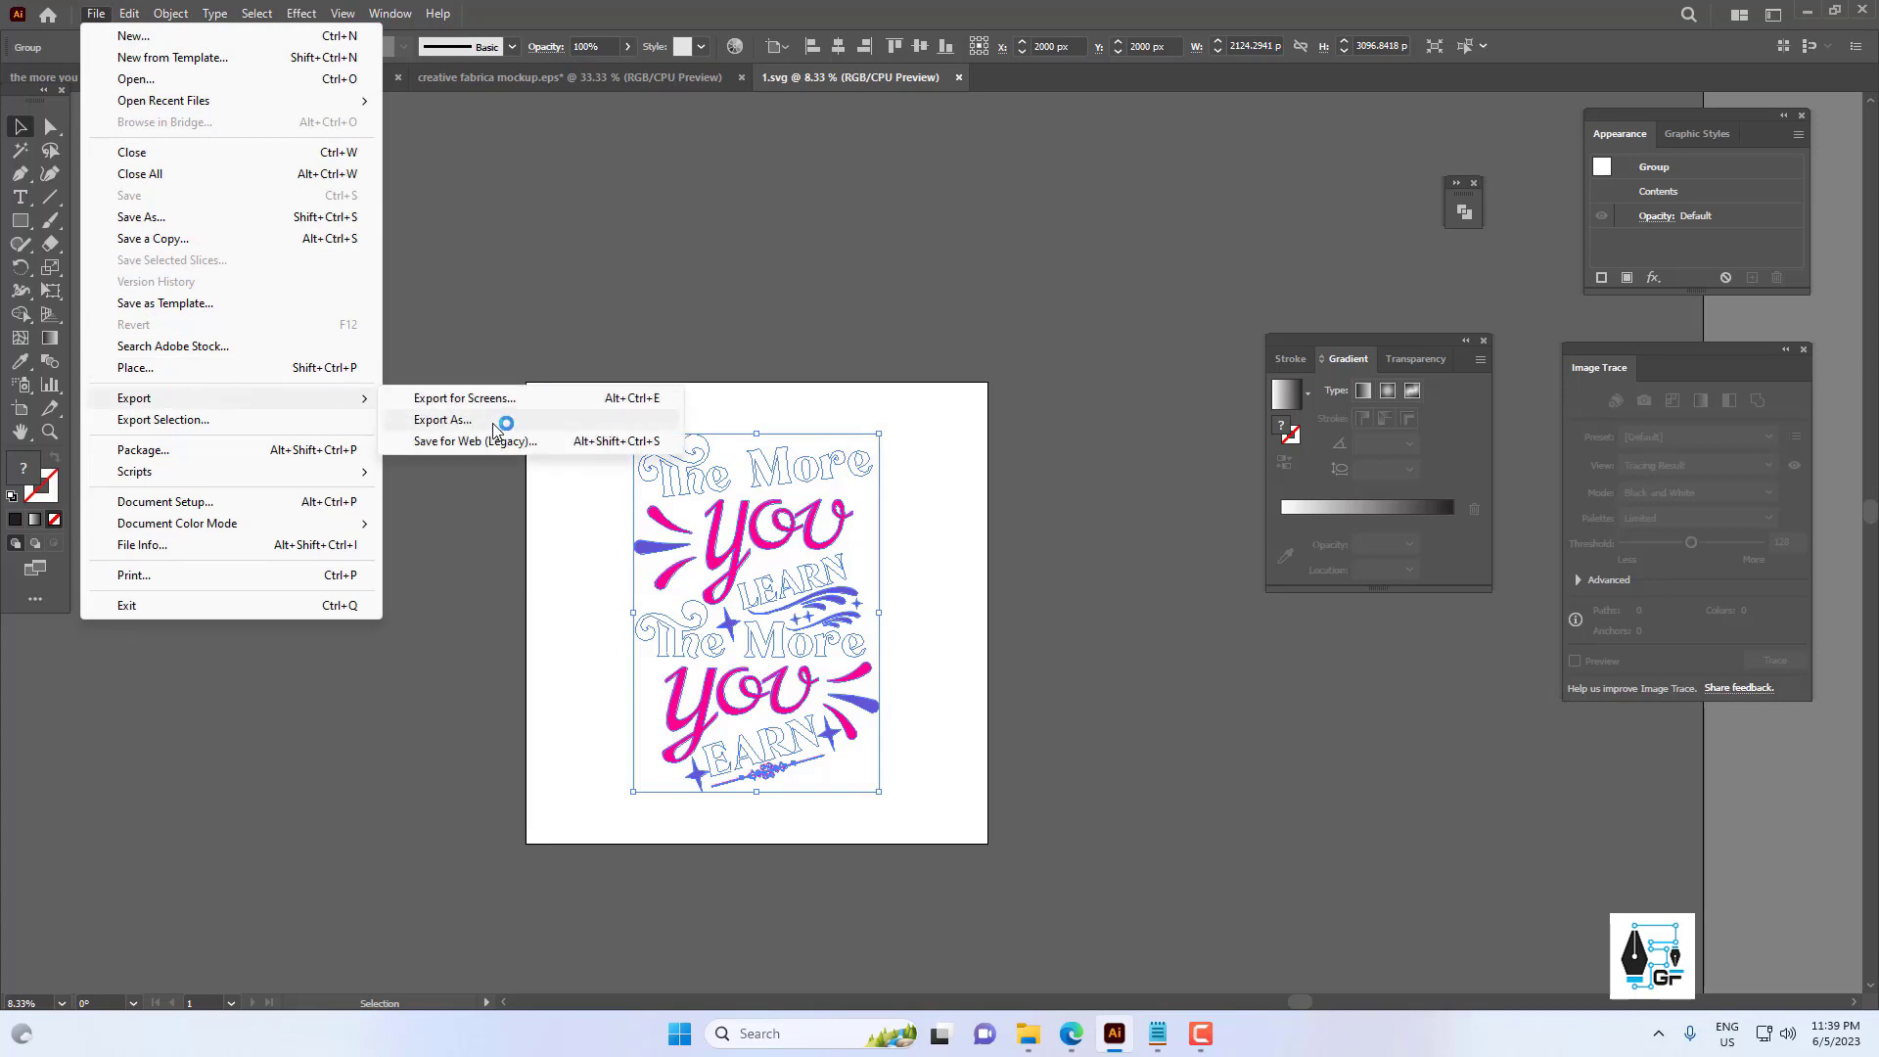
left_click(495, 426)
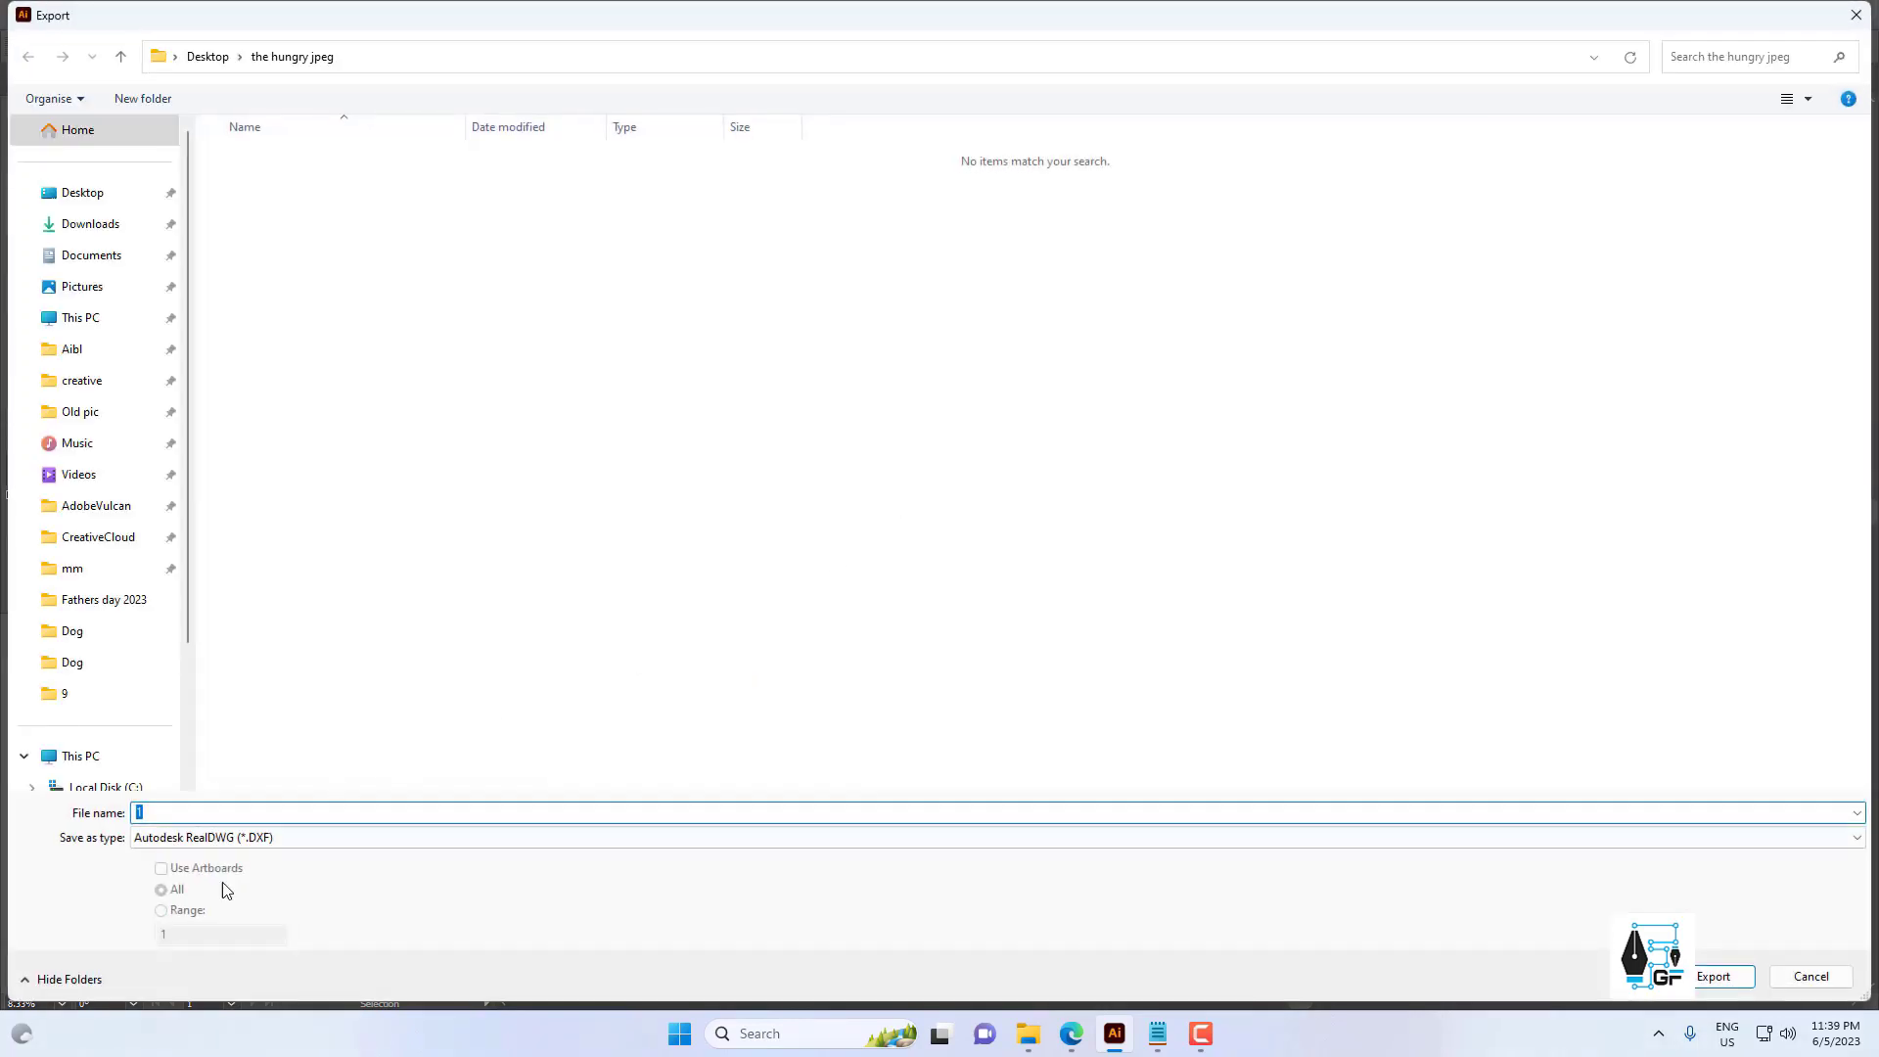
left_click(257, 845)
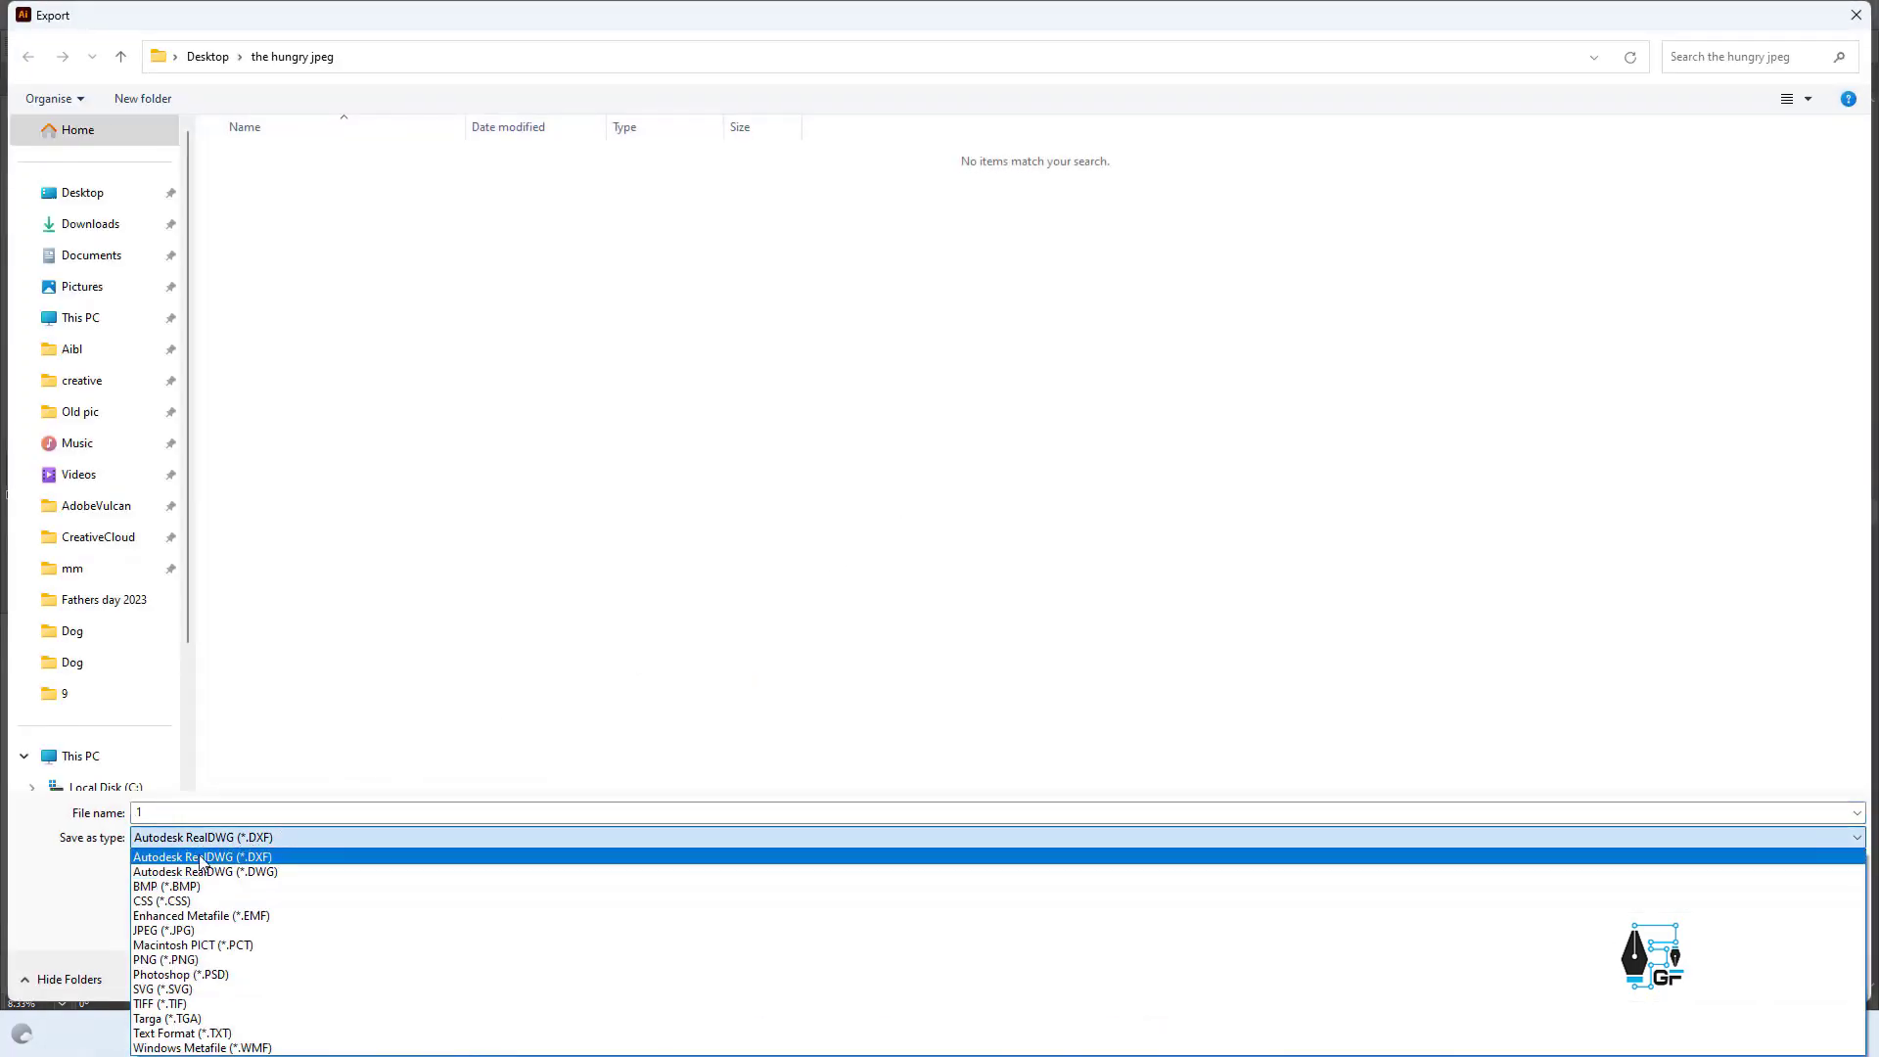
left_click(264, 858)
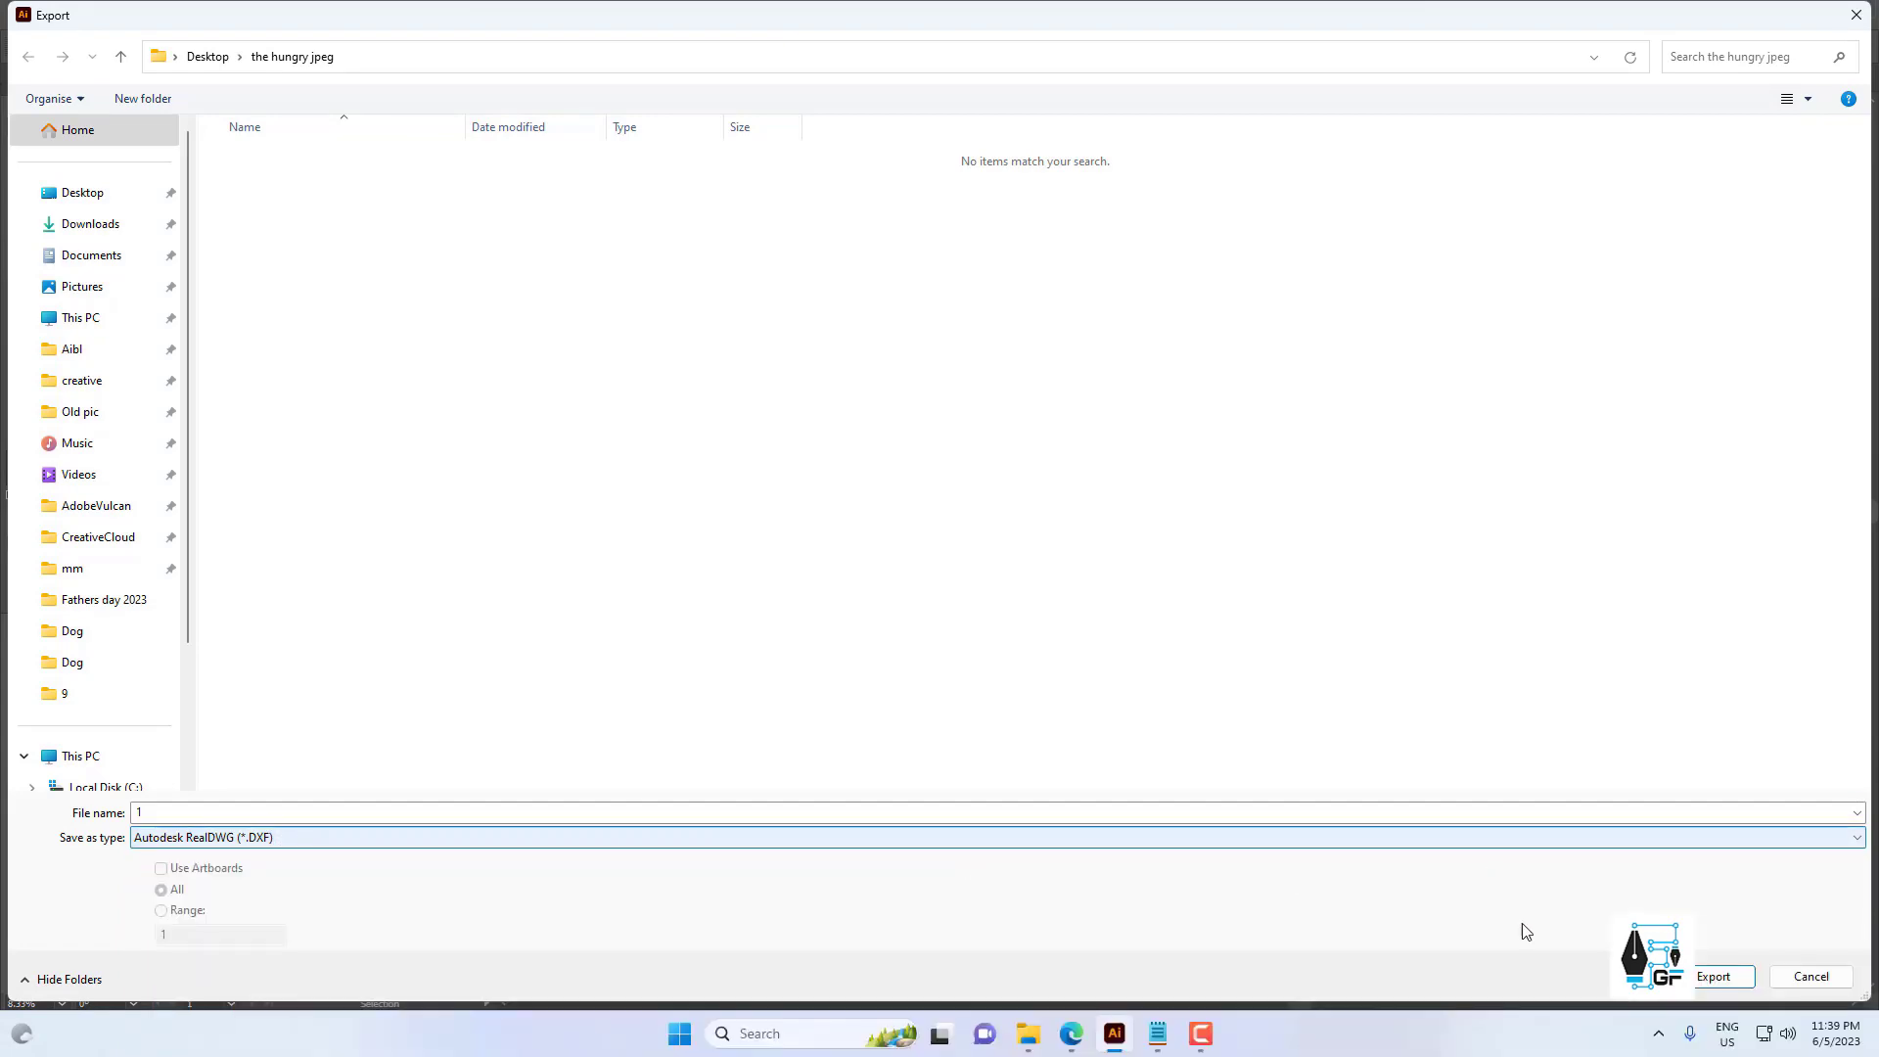
left_click(1720, 976)
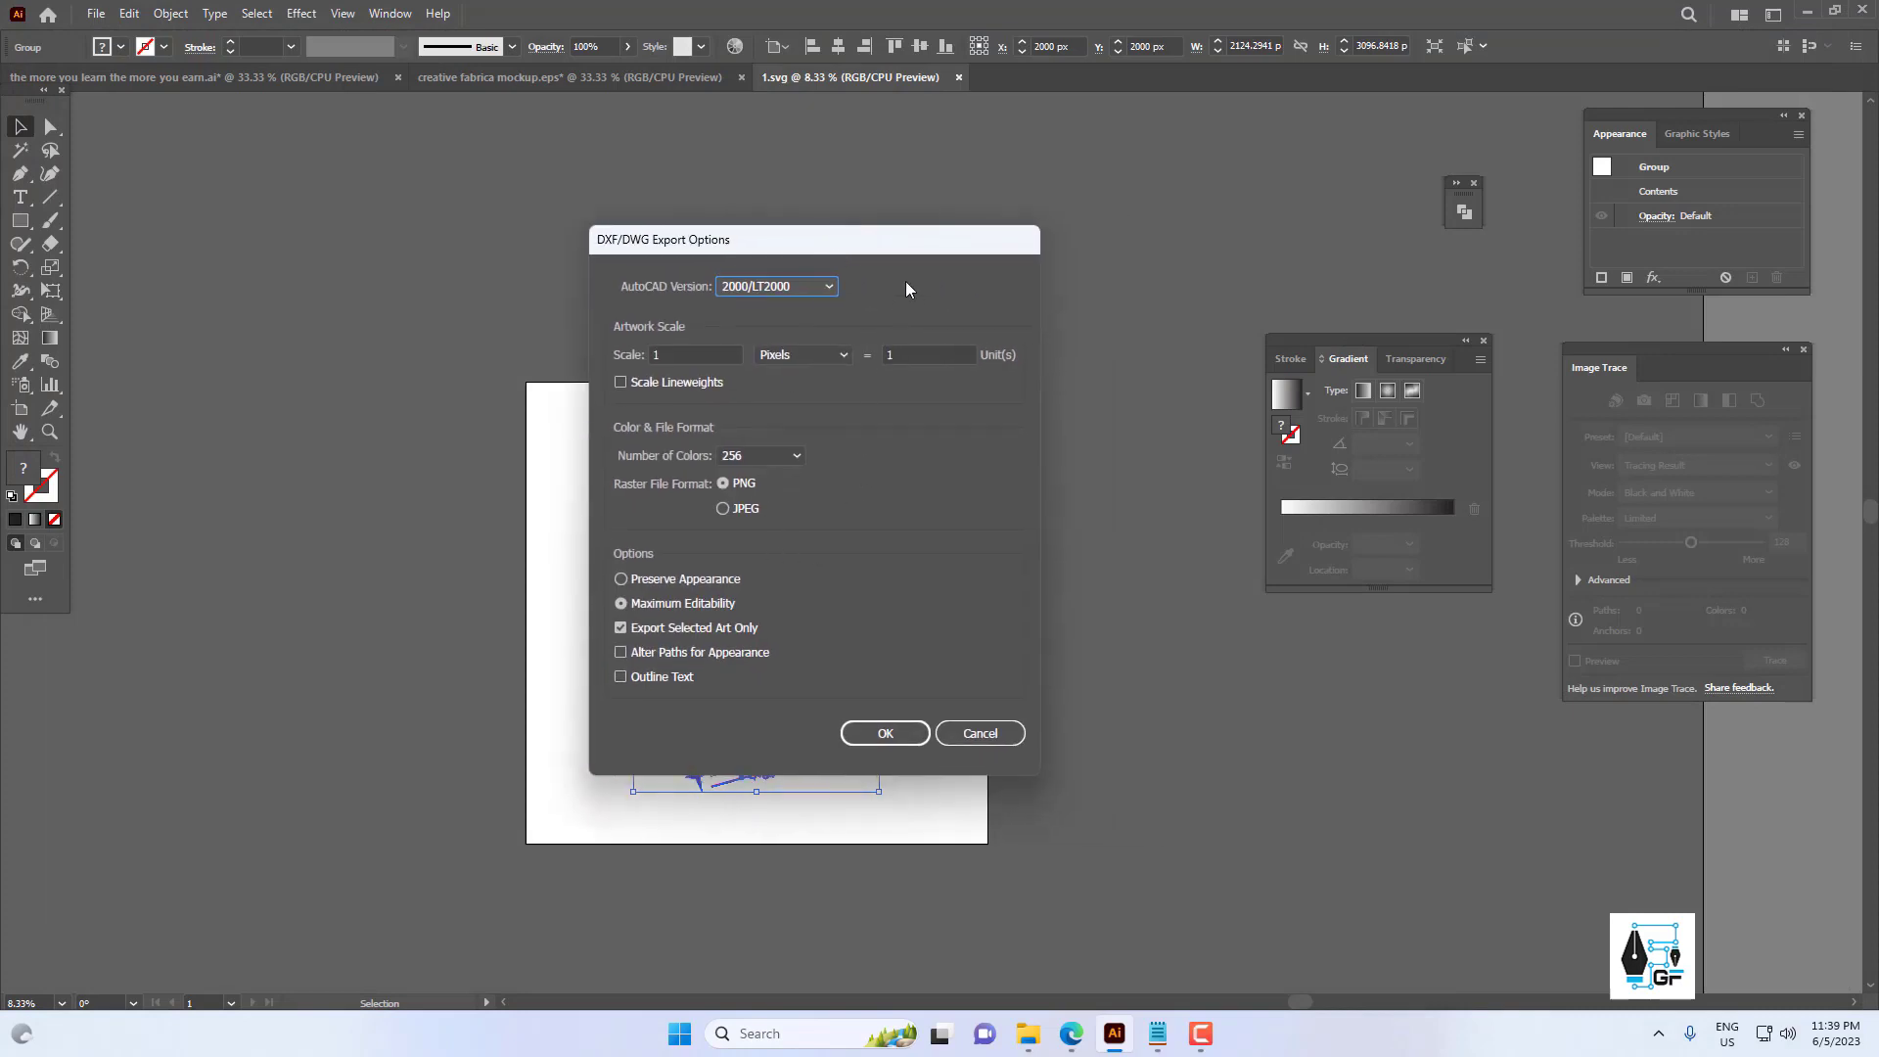
left_click(869, 742)
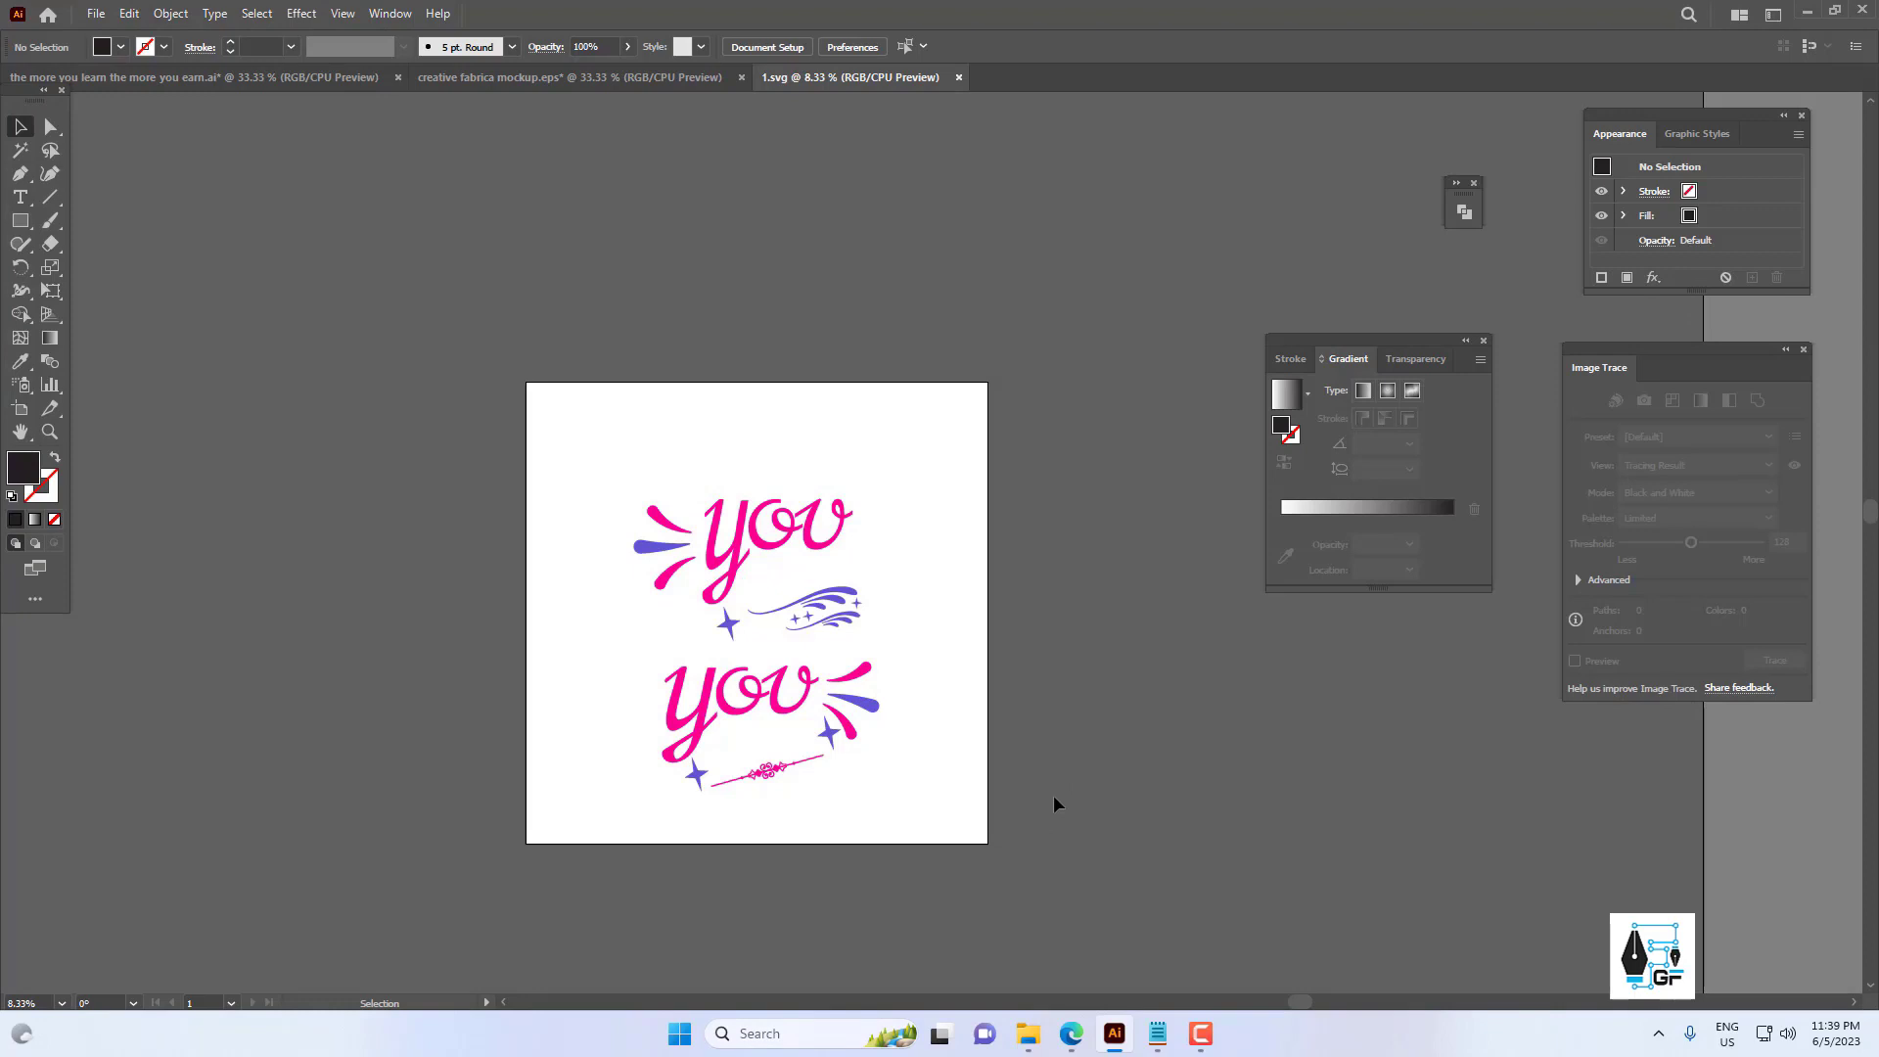
Compress the DXF, EPS, PNG and SVG files in "the hungry jpeg" folder into one zipped folder, using File Explorer.
left_click(1027, 1033)
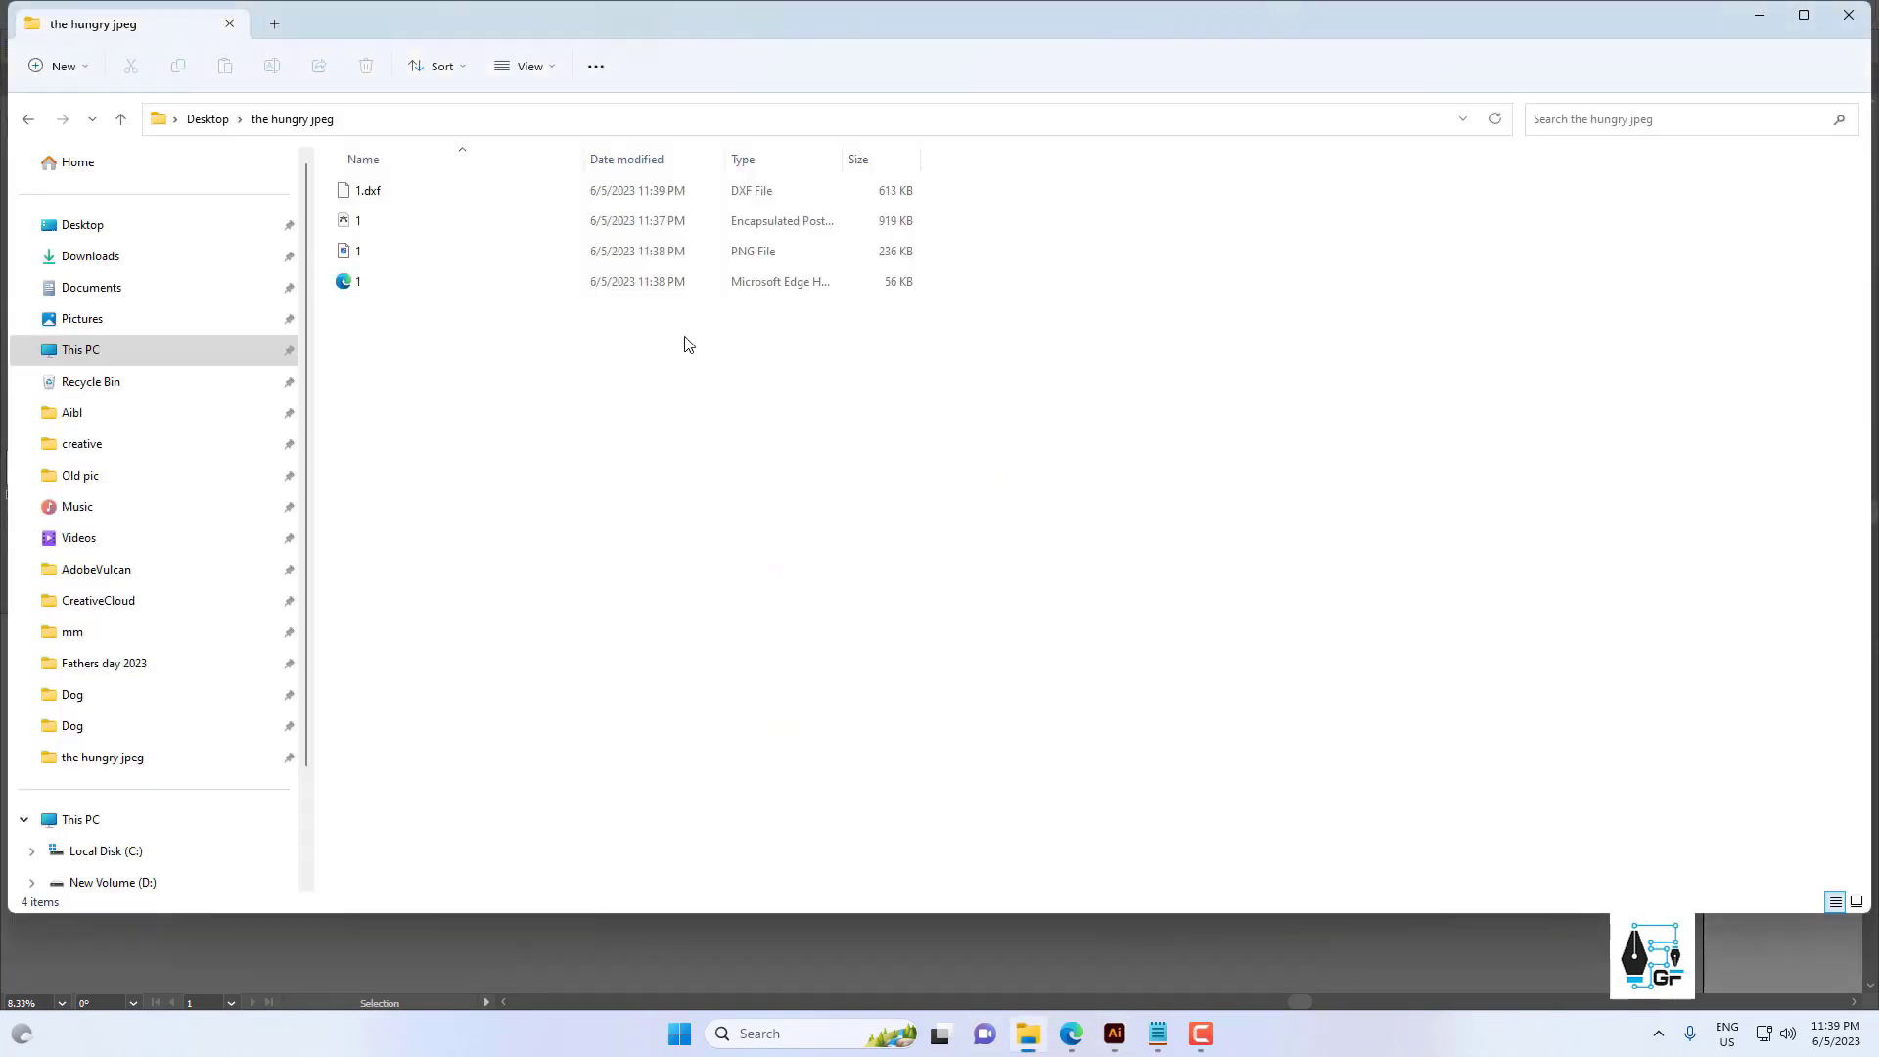
left_click_drag(597, 438, 393, 192)
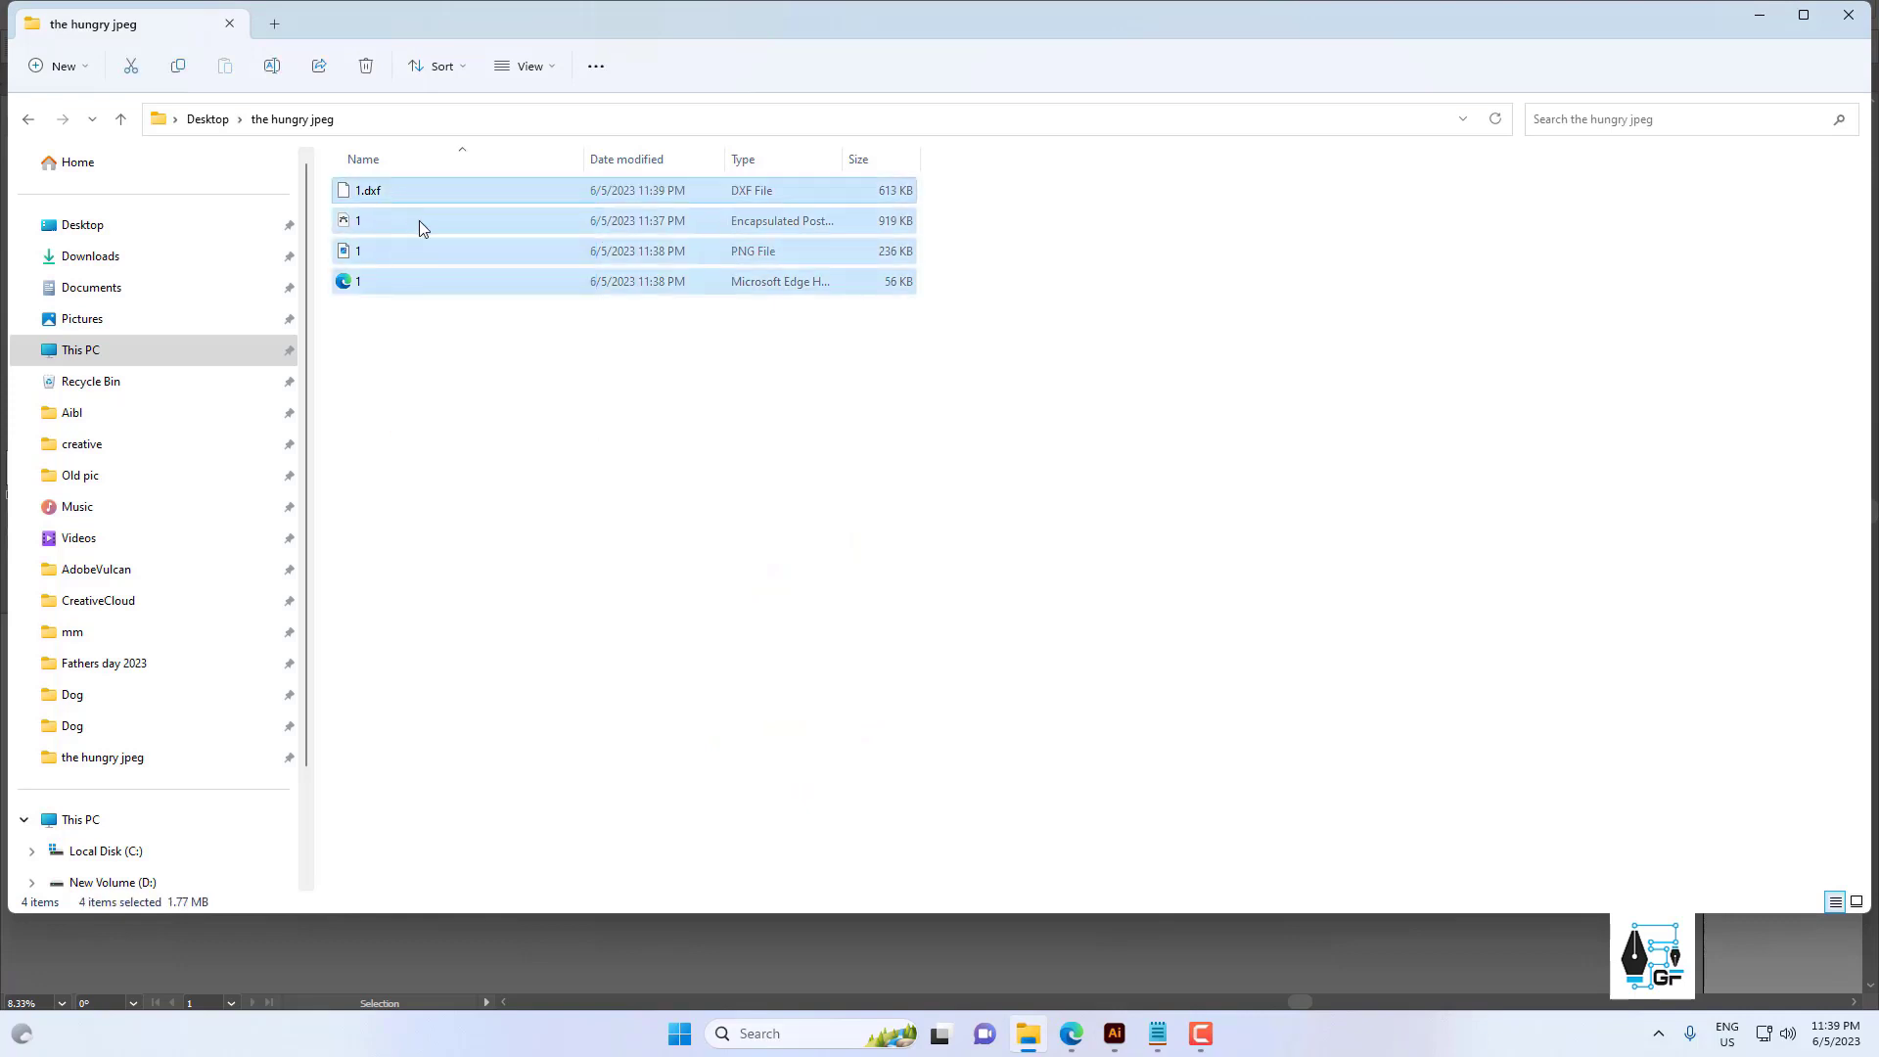
left_click_drag(460, 401, 372, 194)
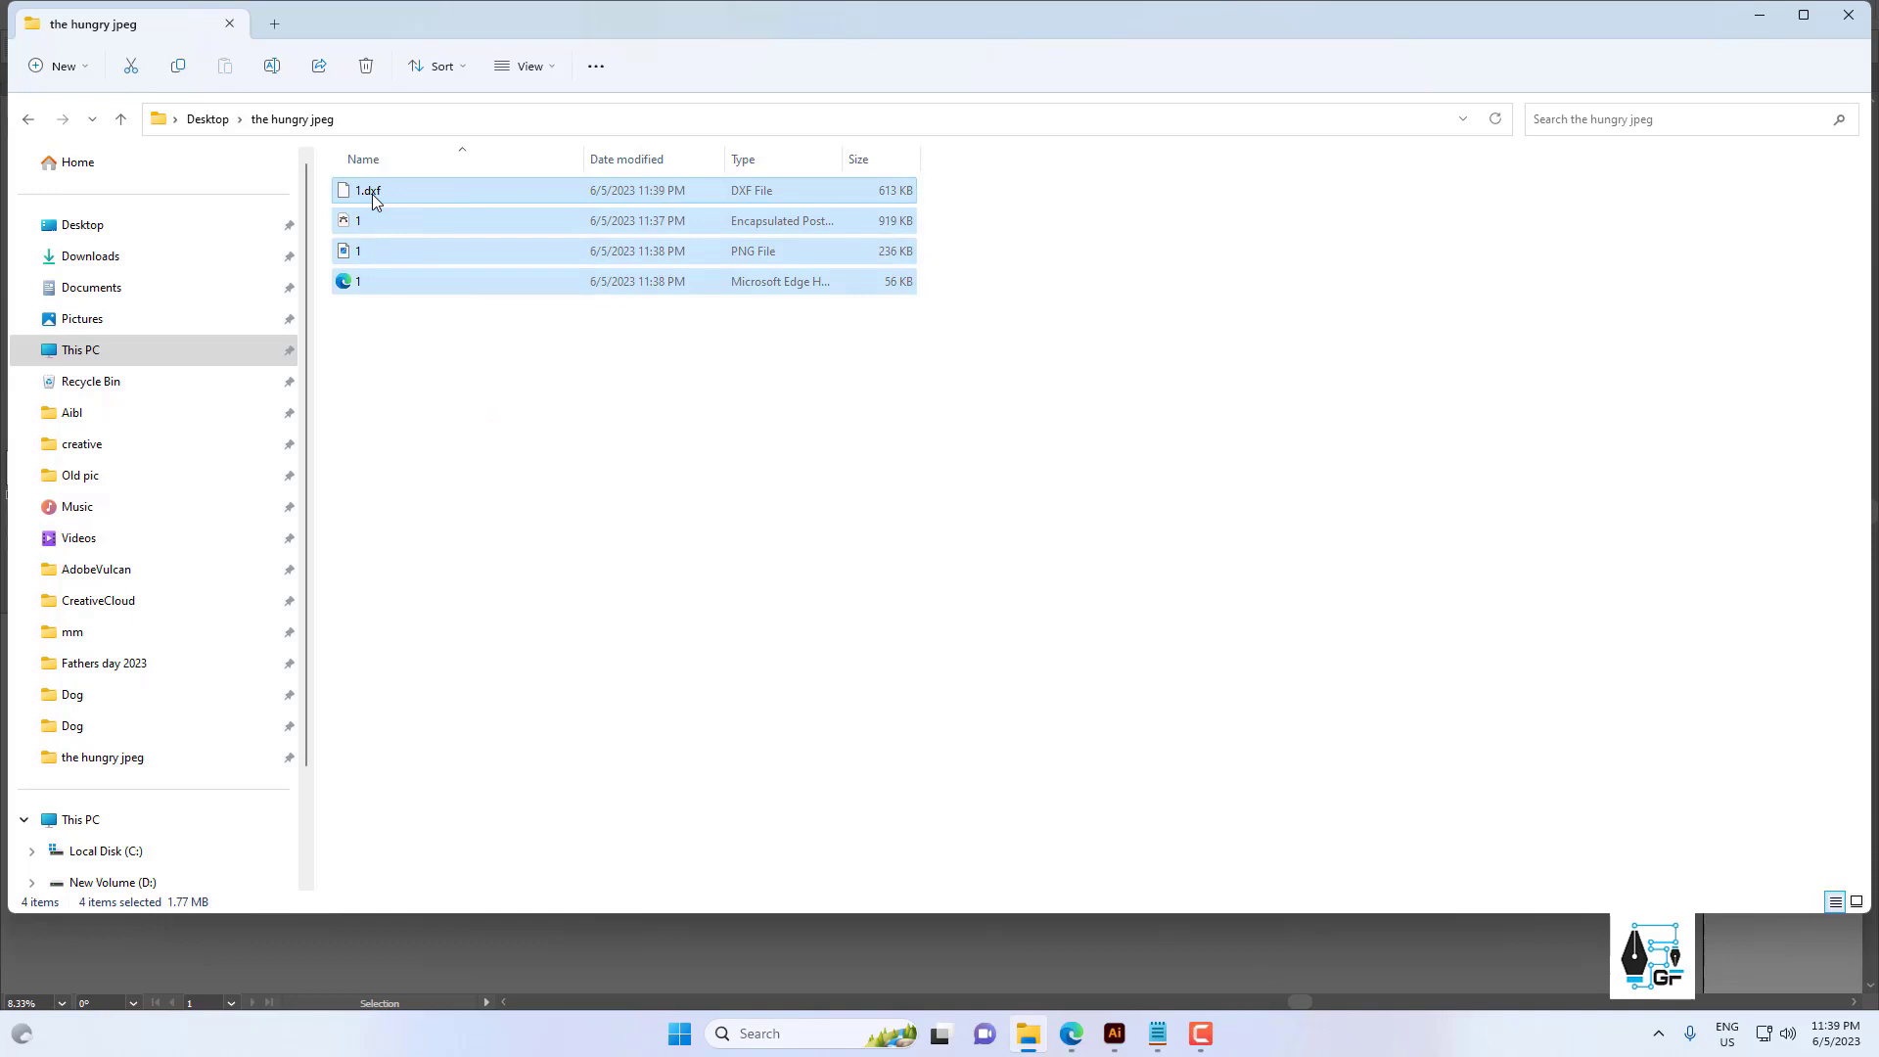
right_click(392, 256)
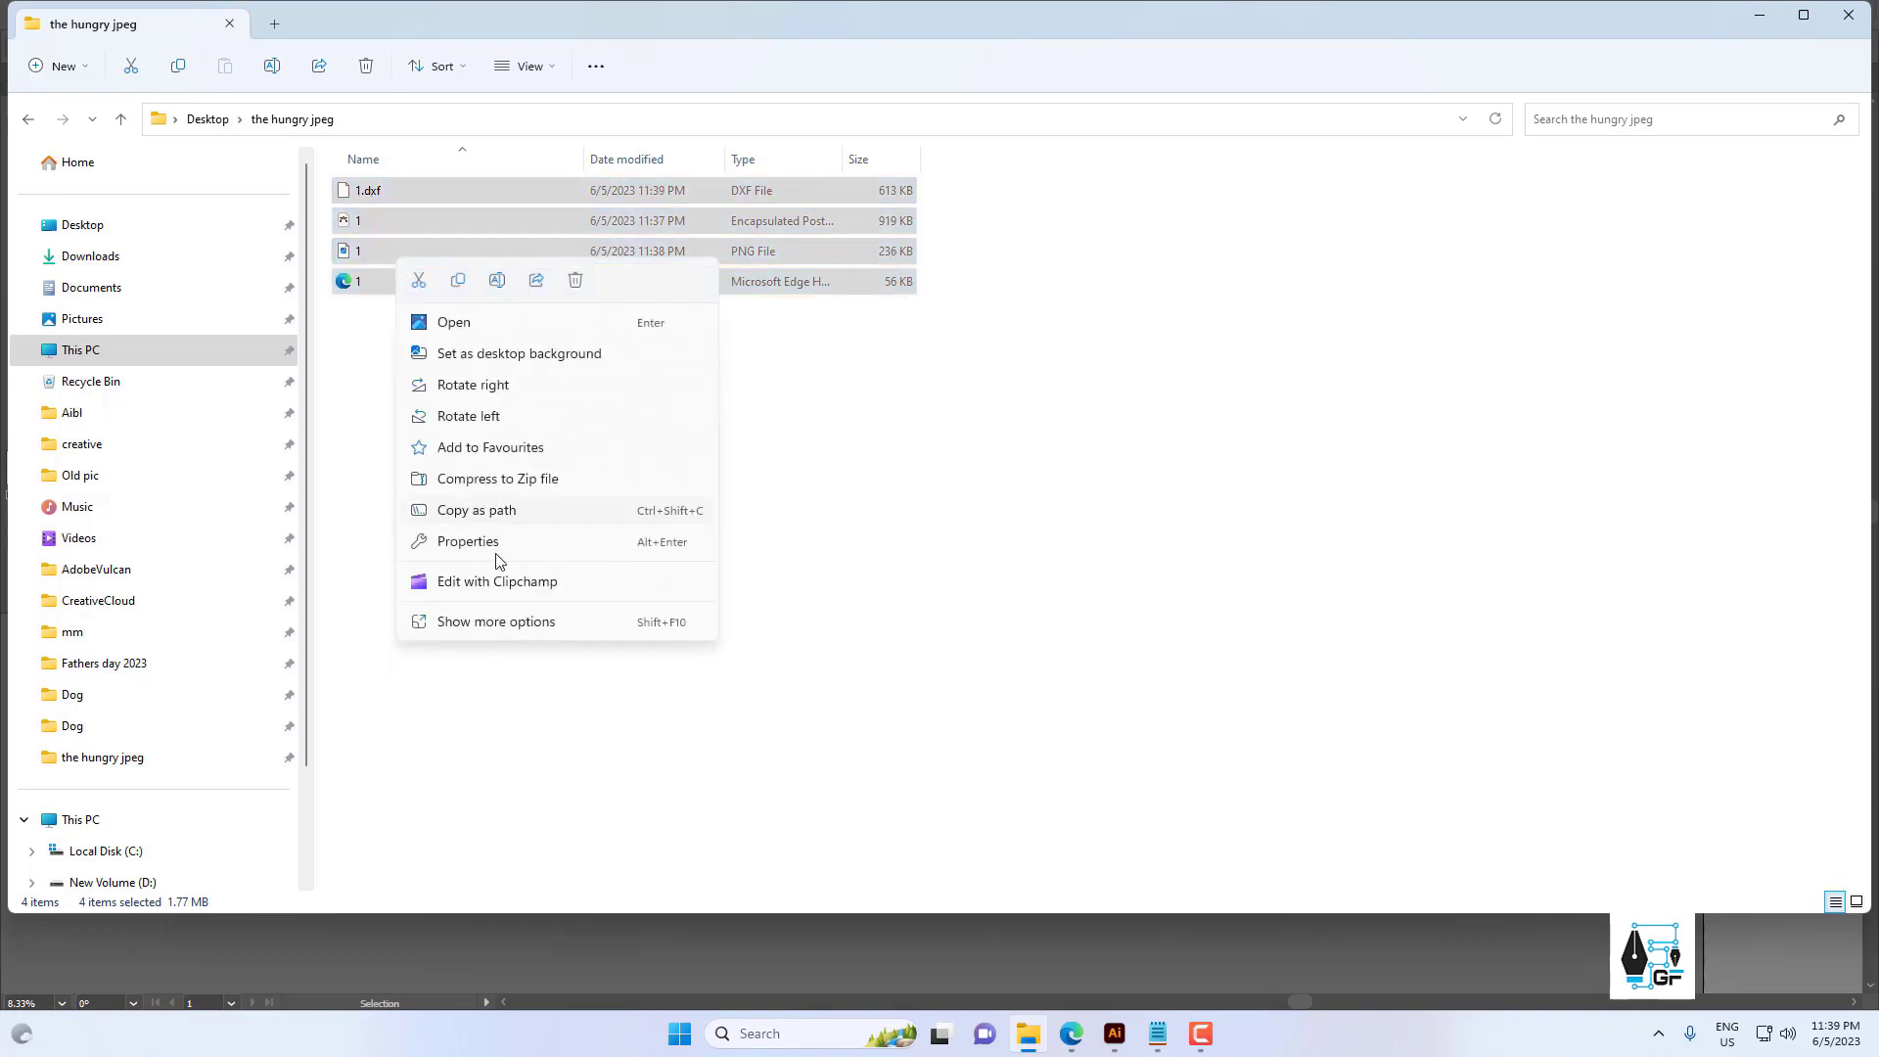
left_click(505, 621)
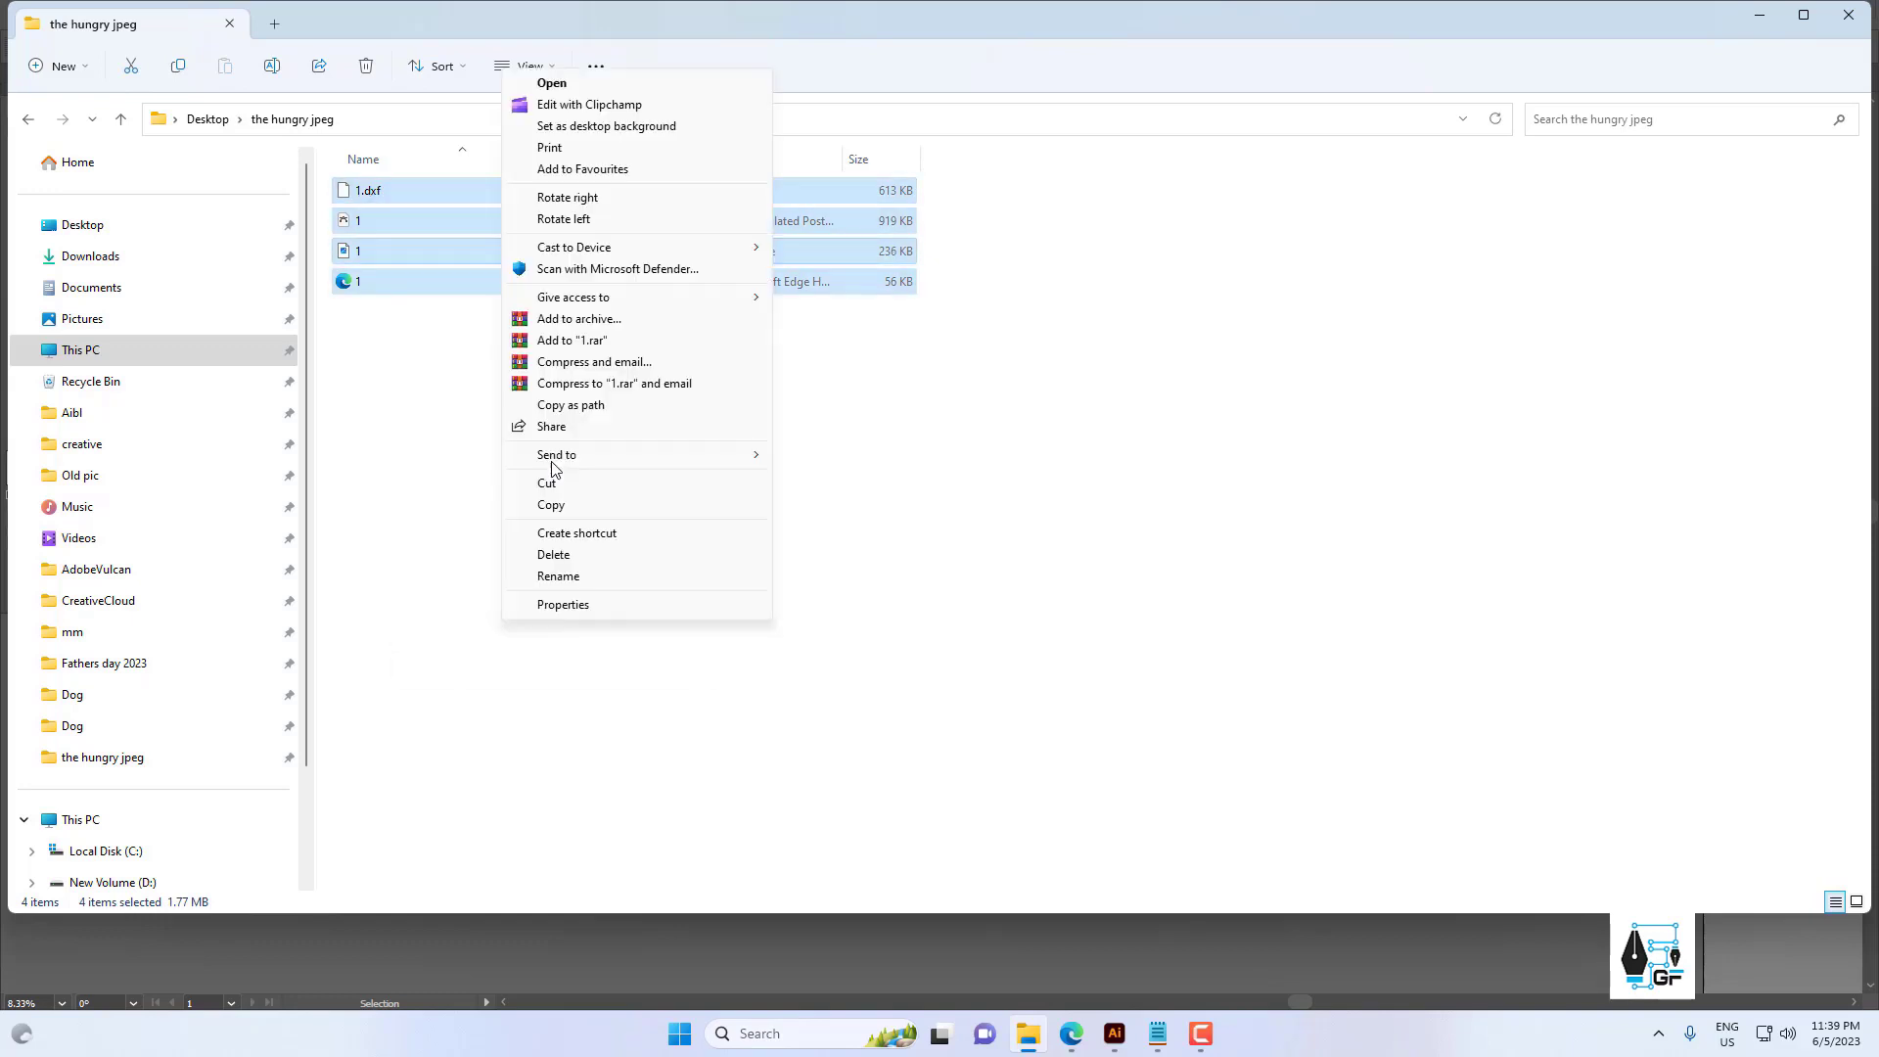
mouse_move(617, 458)
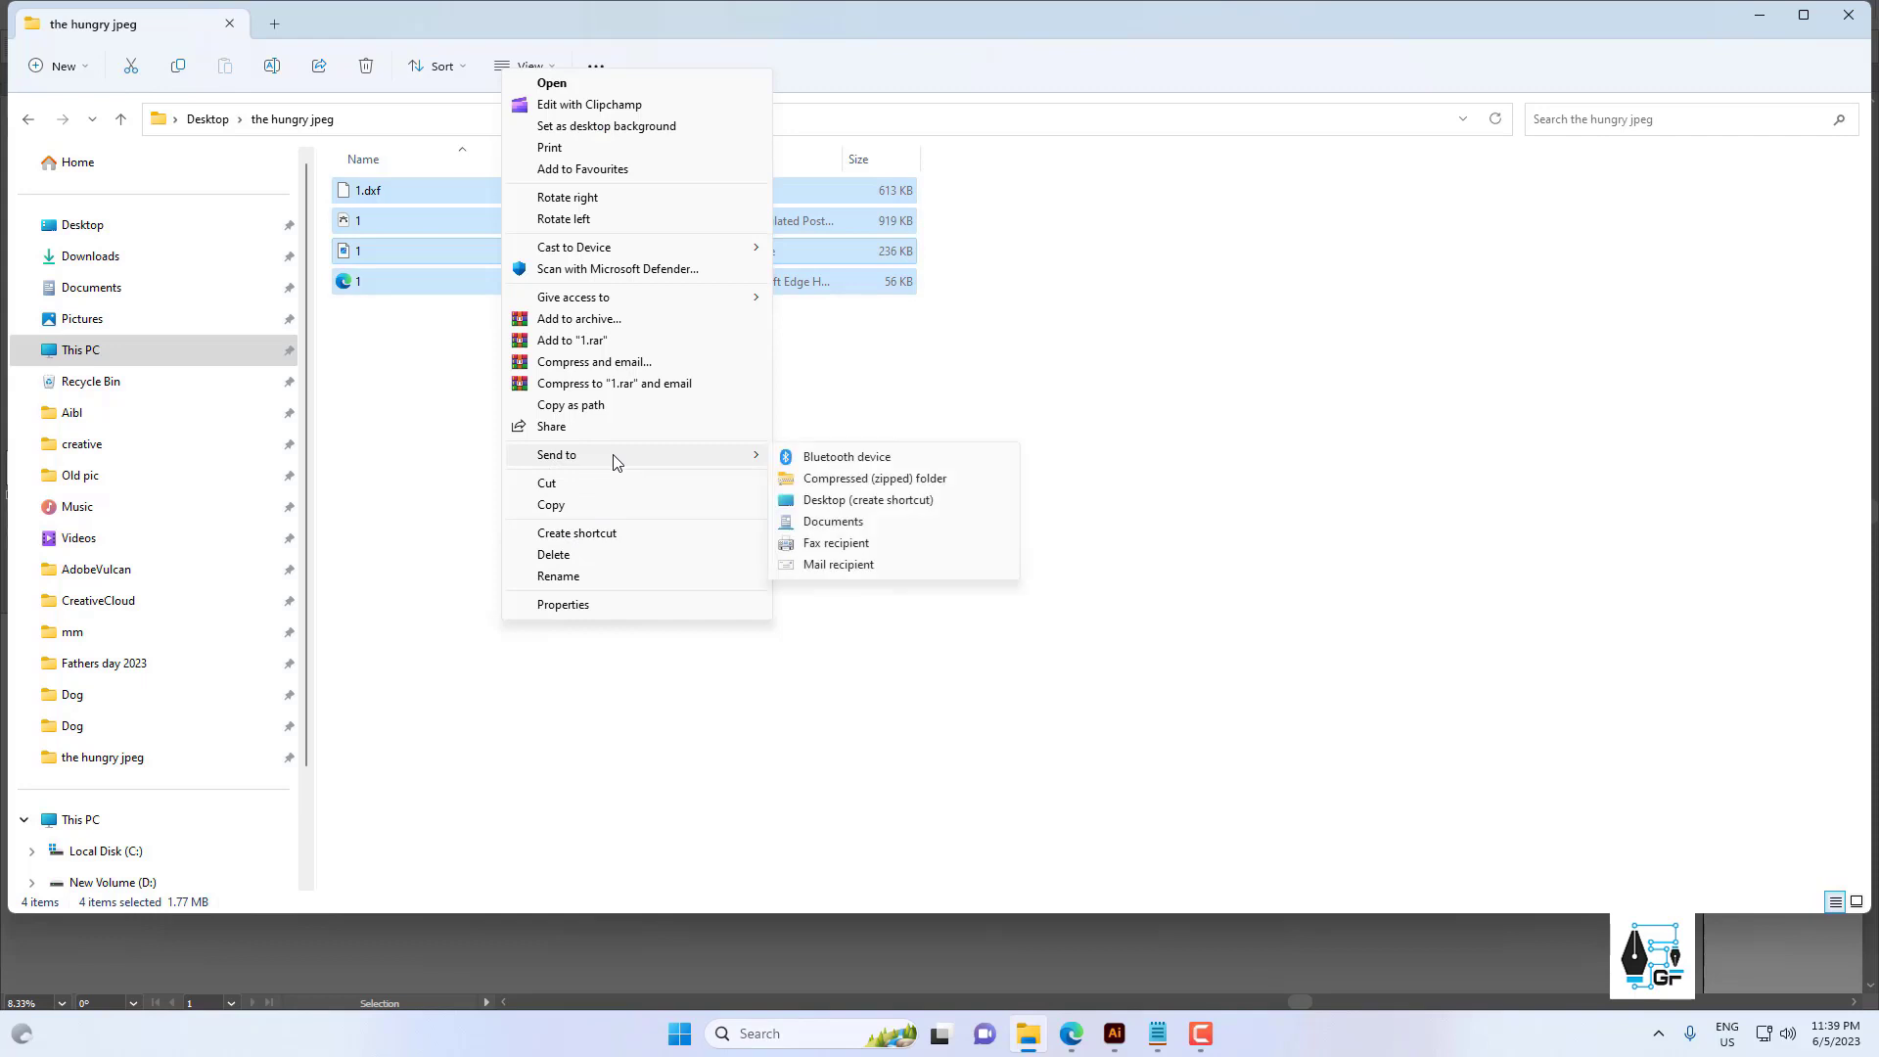
left_click(882, 479)
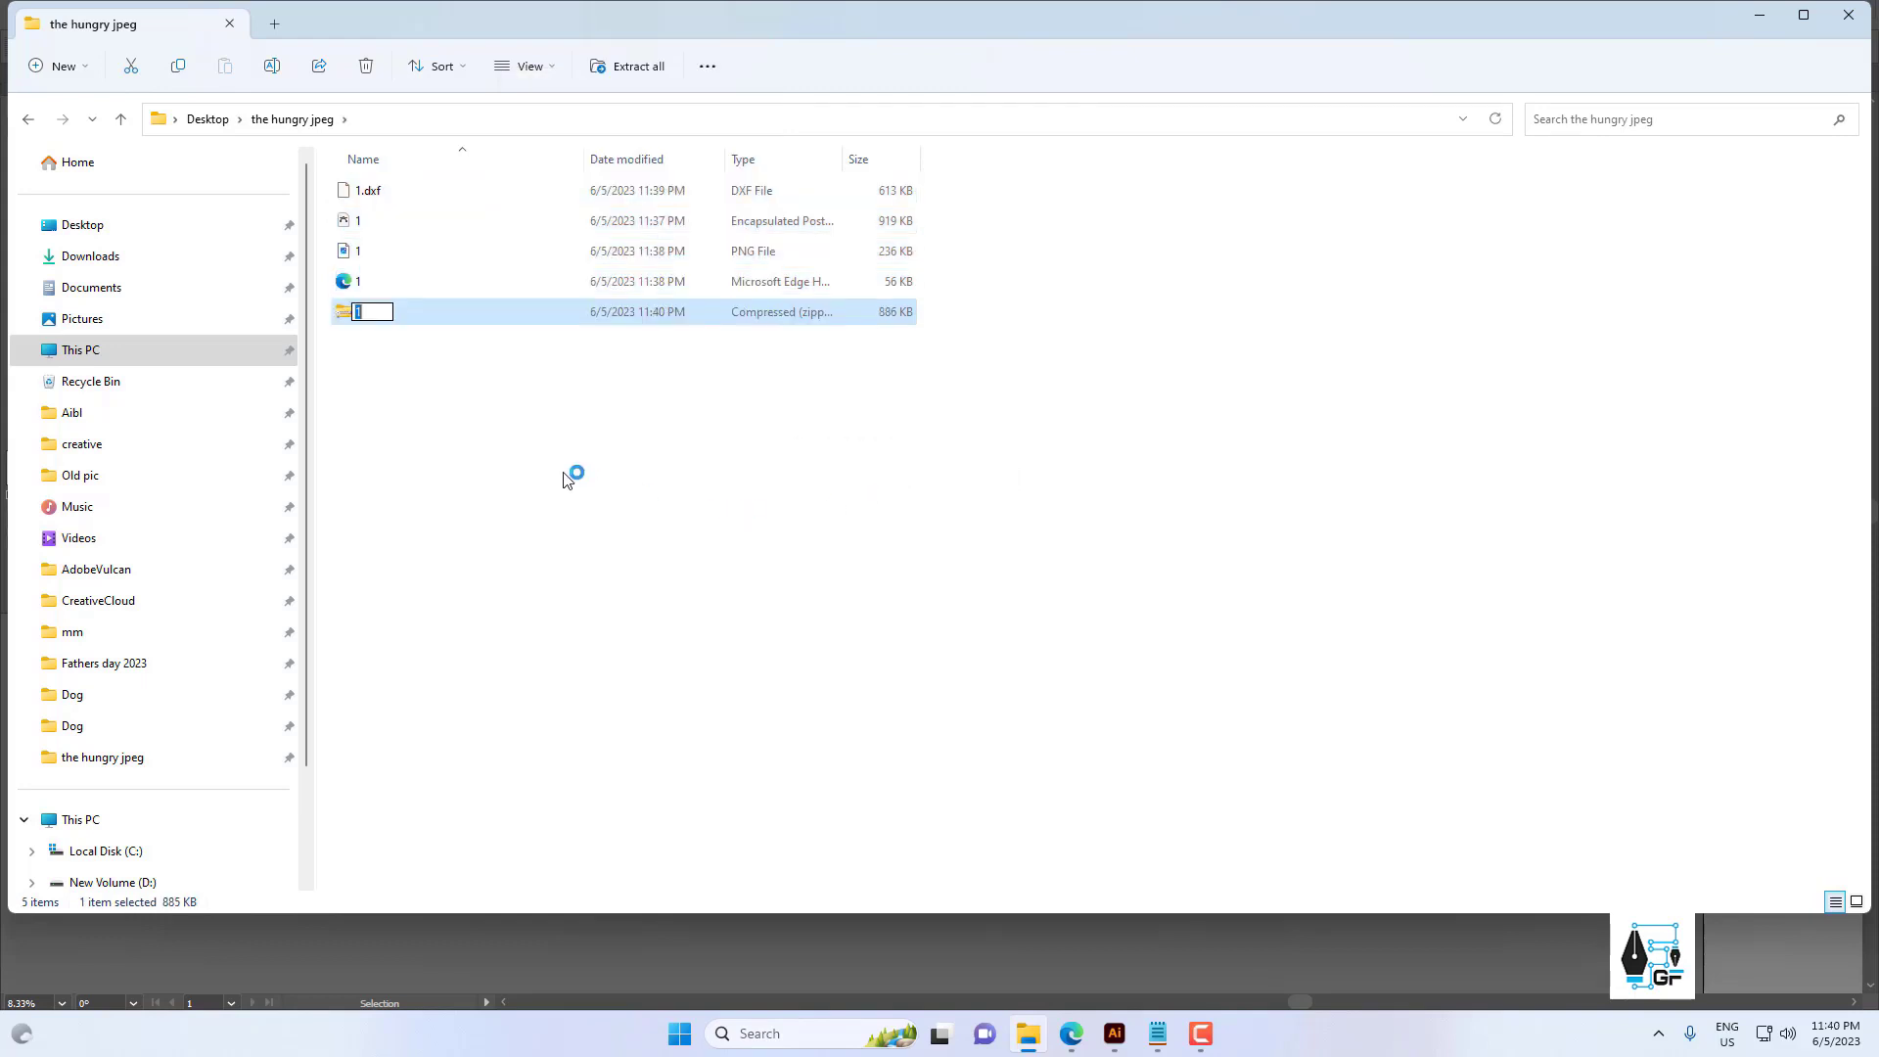
left_click(367, 323)
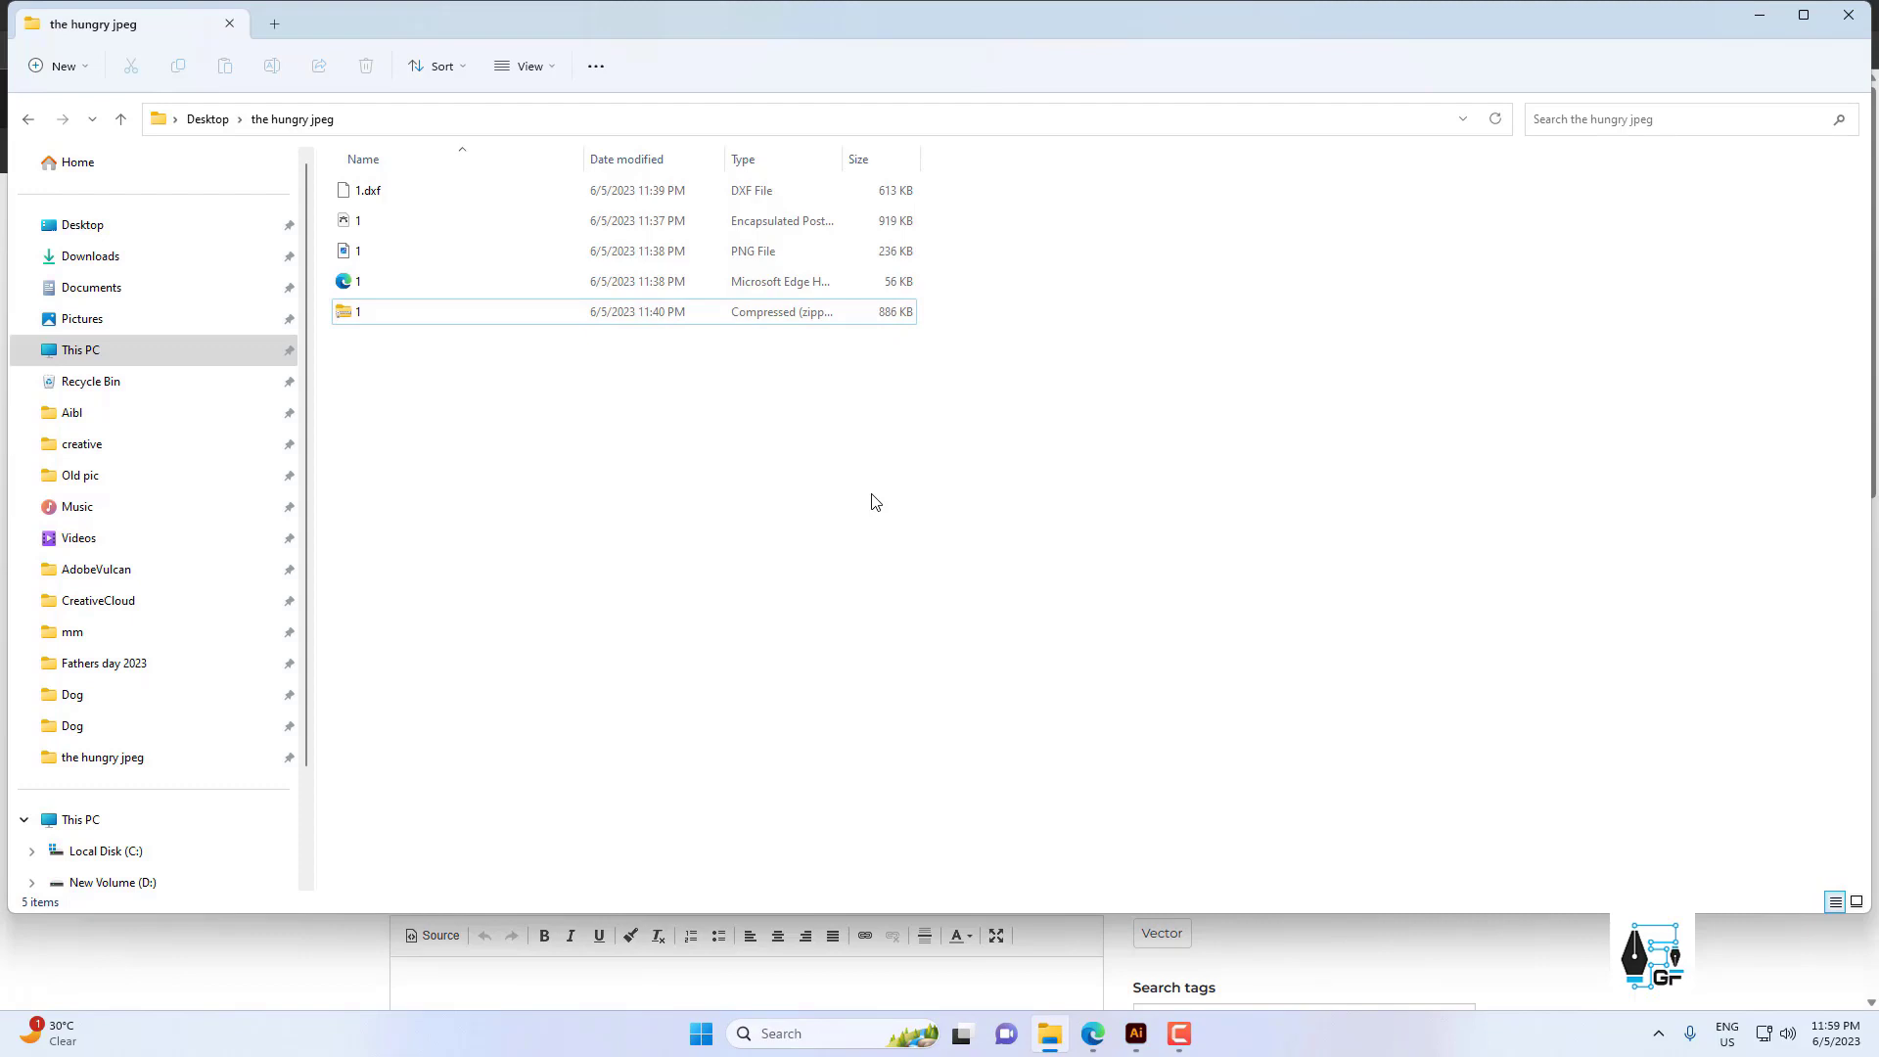
Check the recommended and maximum image resolution on The Hungry JPEG's Add new product page in Edge, and return to Illustrator.
left_click(1093, 1033)
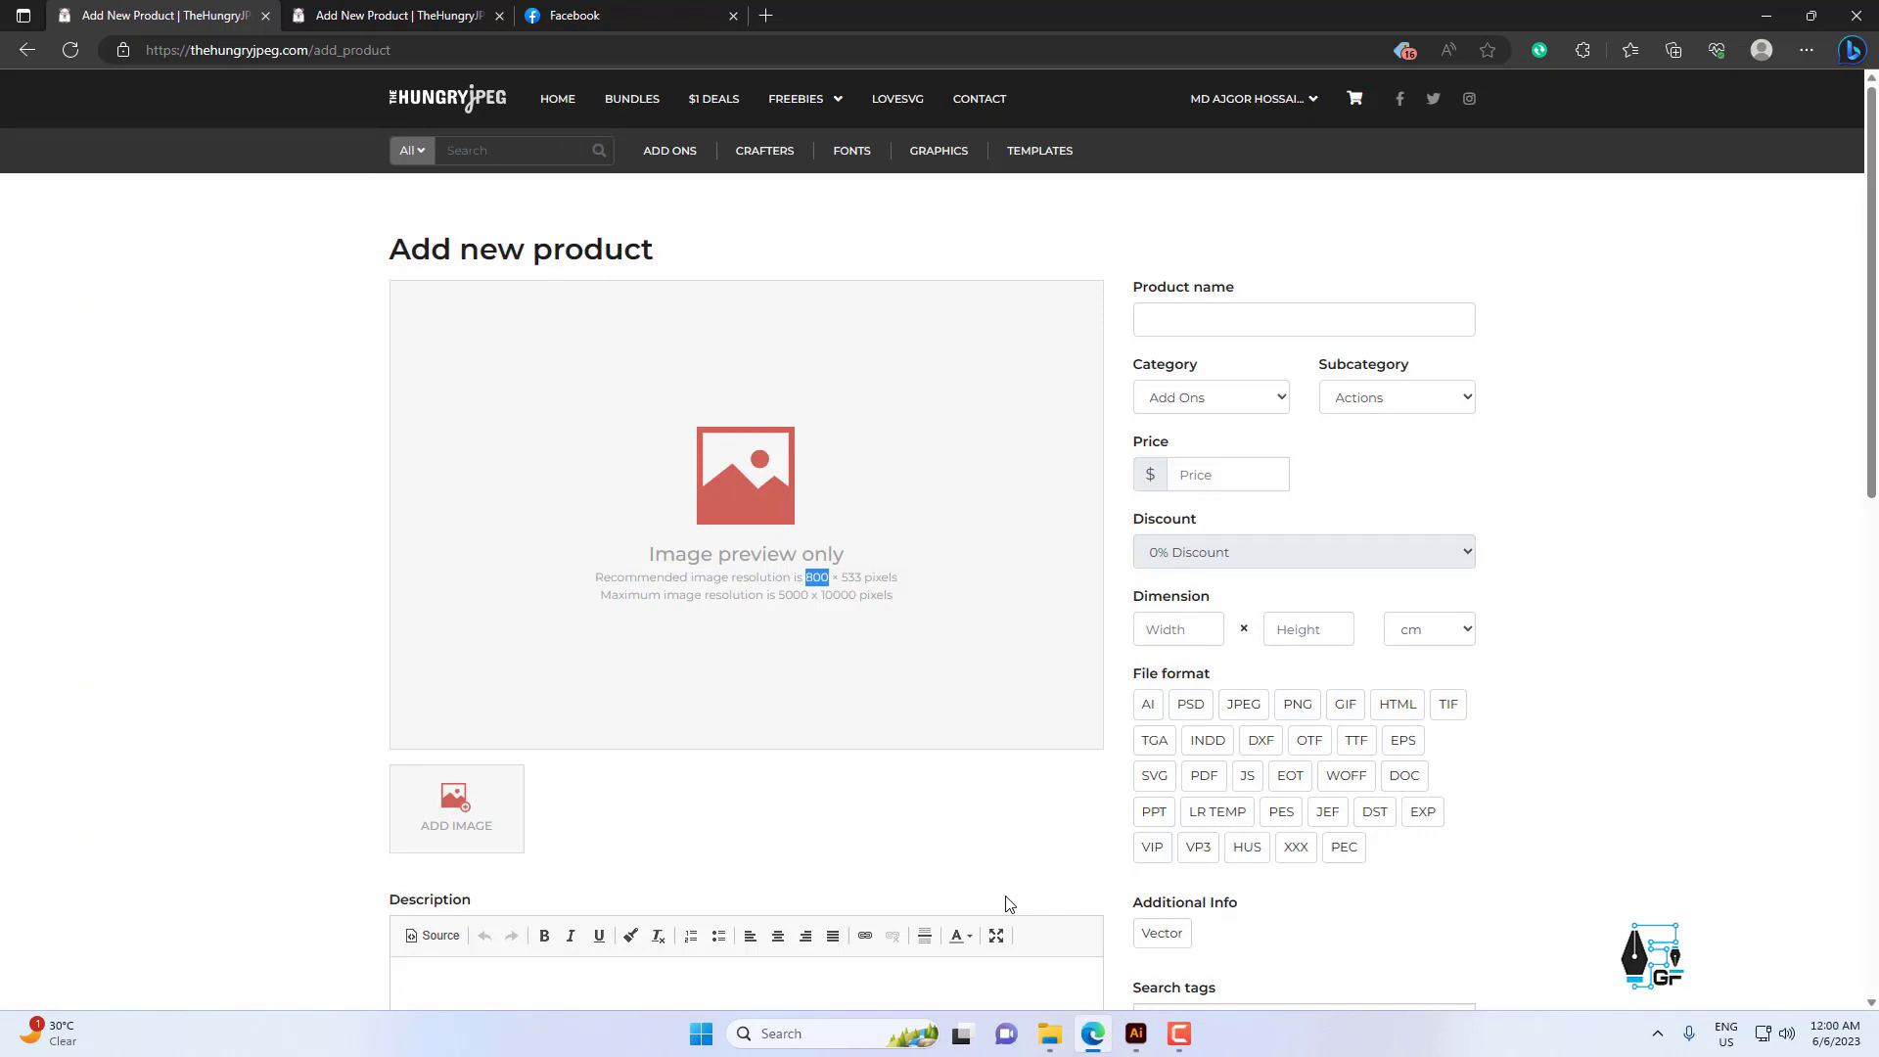
left_click(807, 578)
double_click(807, 577)
mouse_move(840, 578)
left_mouse_down()
mouse_move(865, 581)
mouse_move(786, 597)
mouse_move(858, 608)
left_mouse_up()
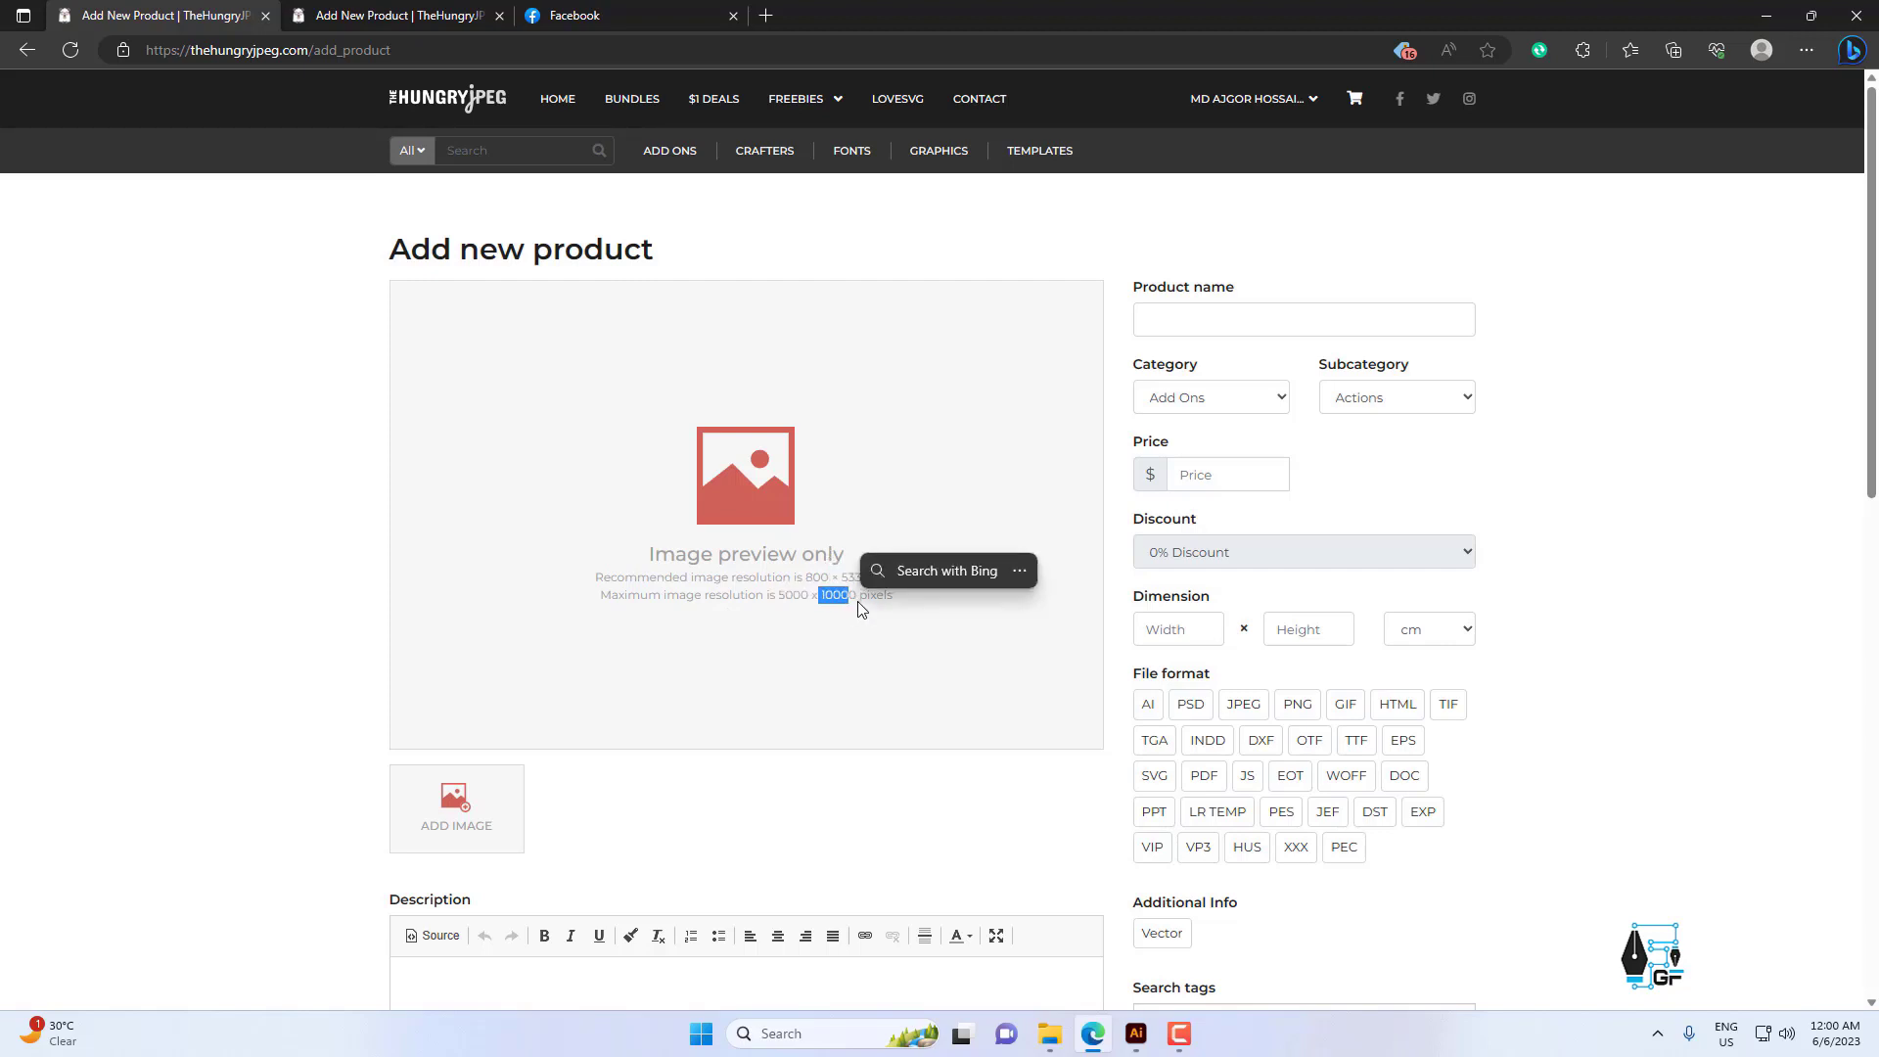
left_click(1134, 1033)
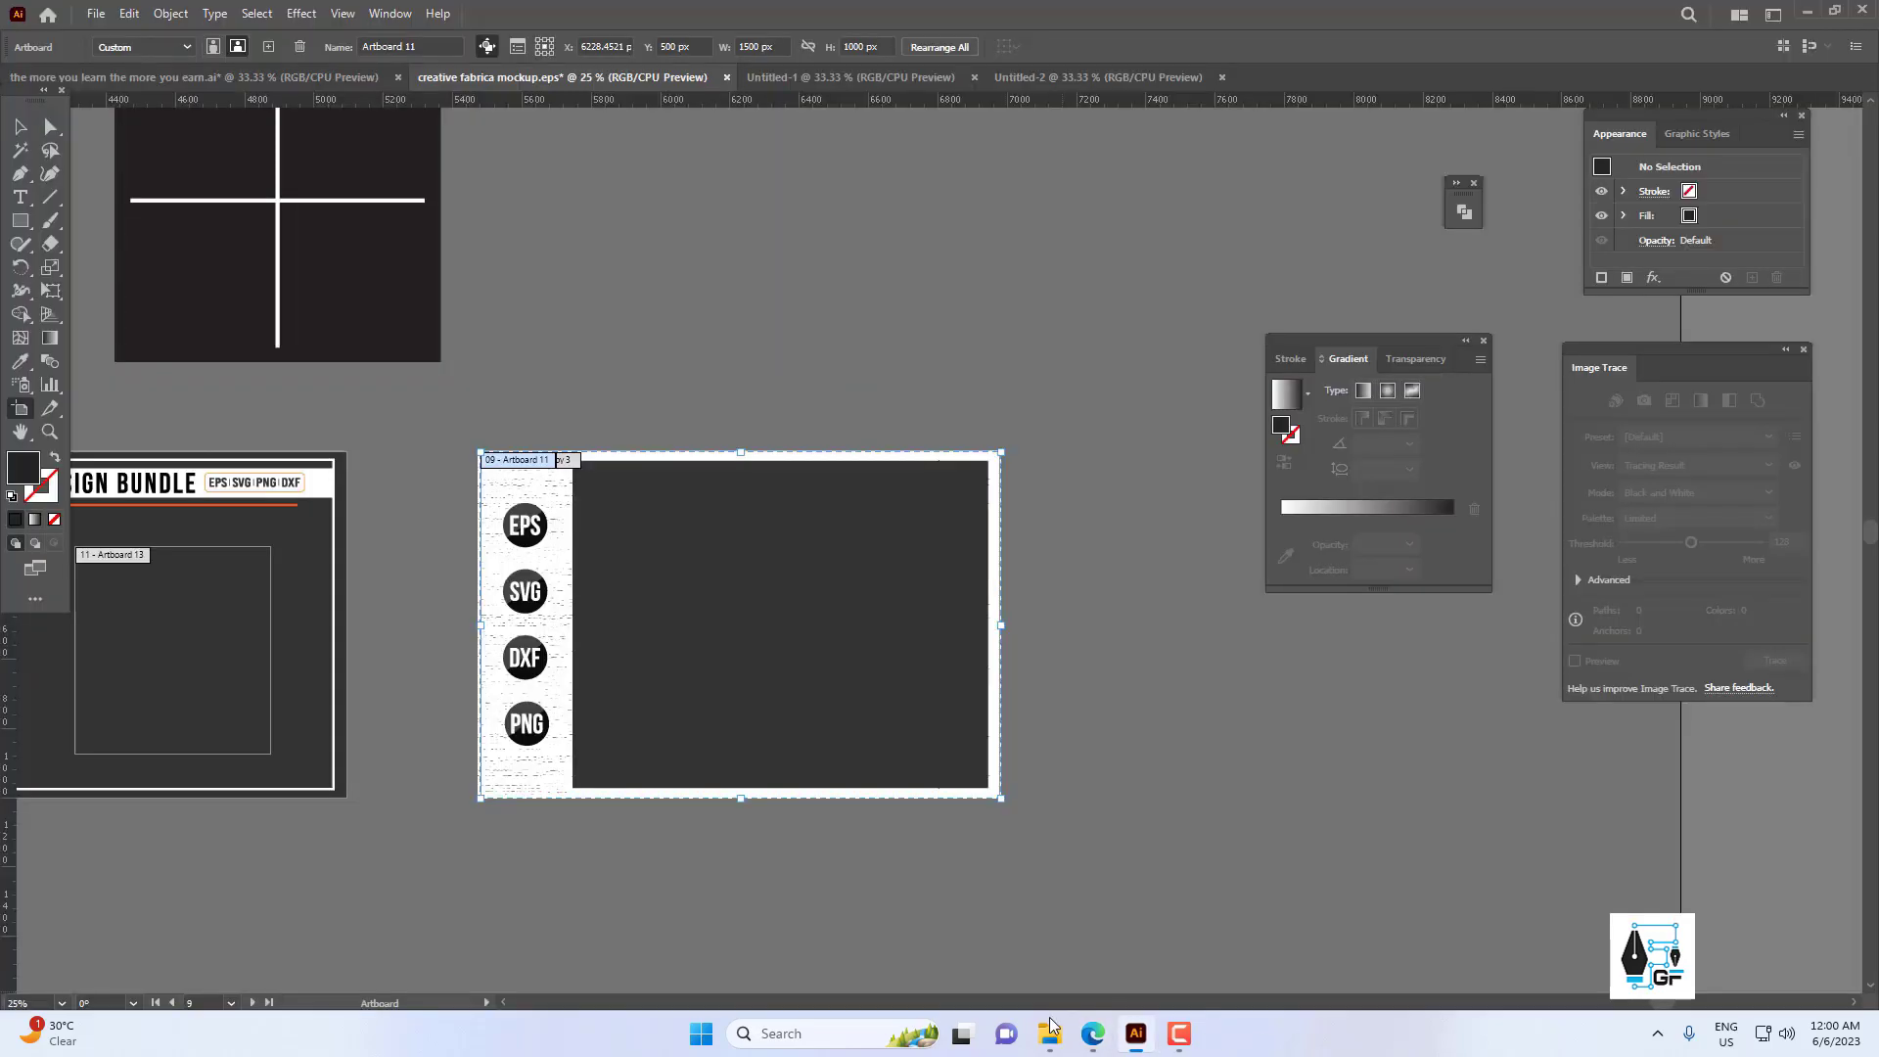
left_click(96, 13)
left_click(132, 31)
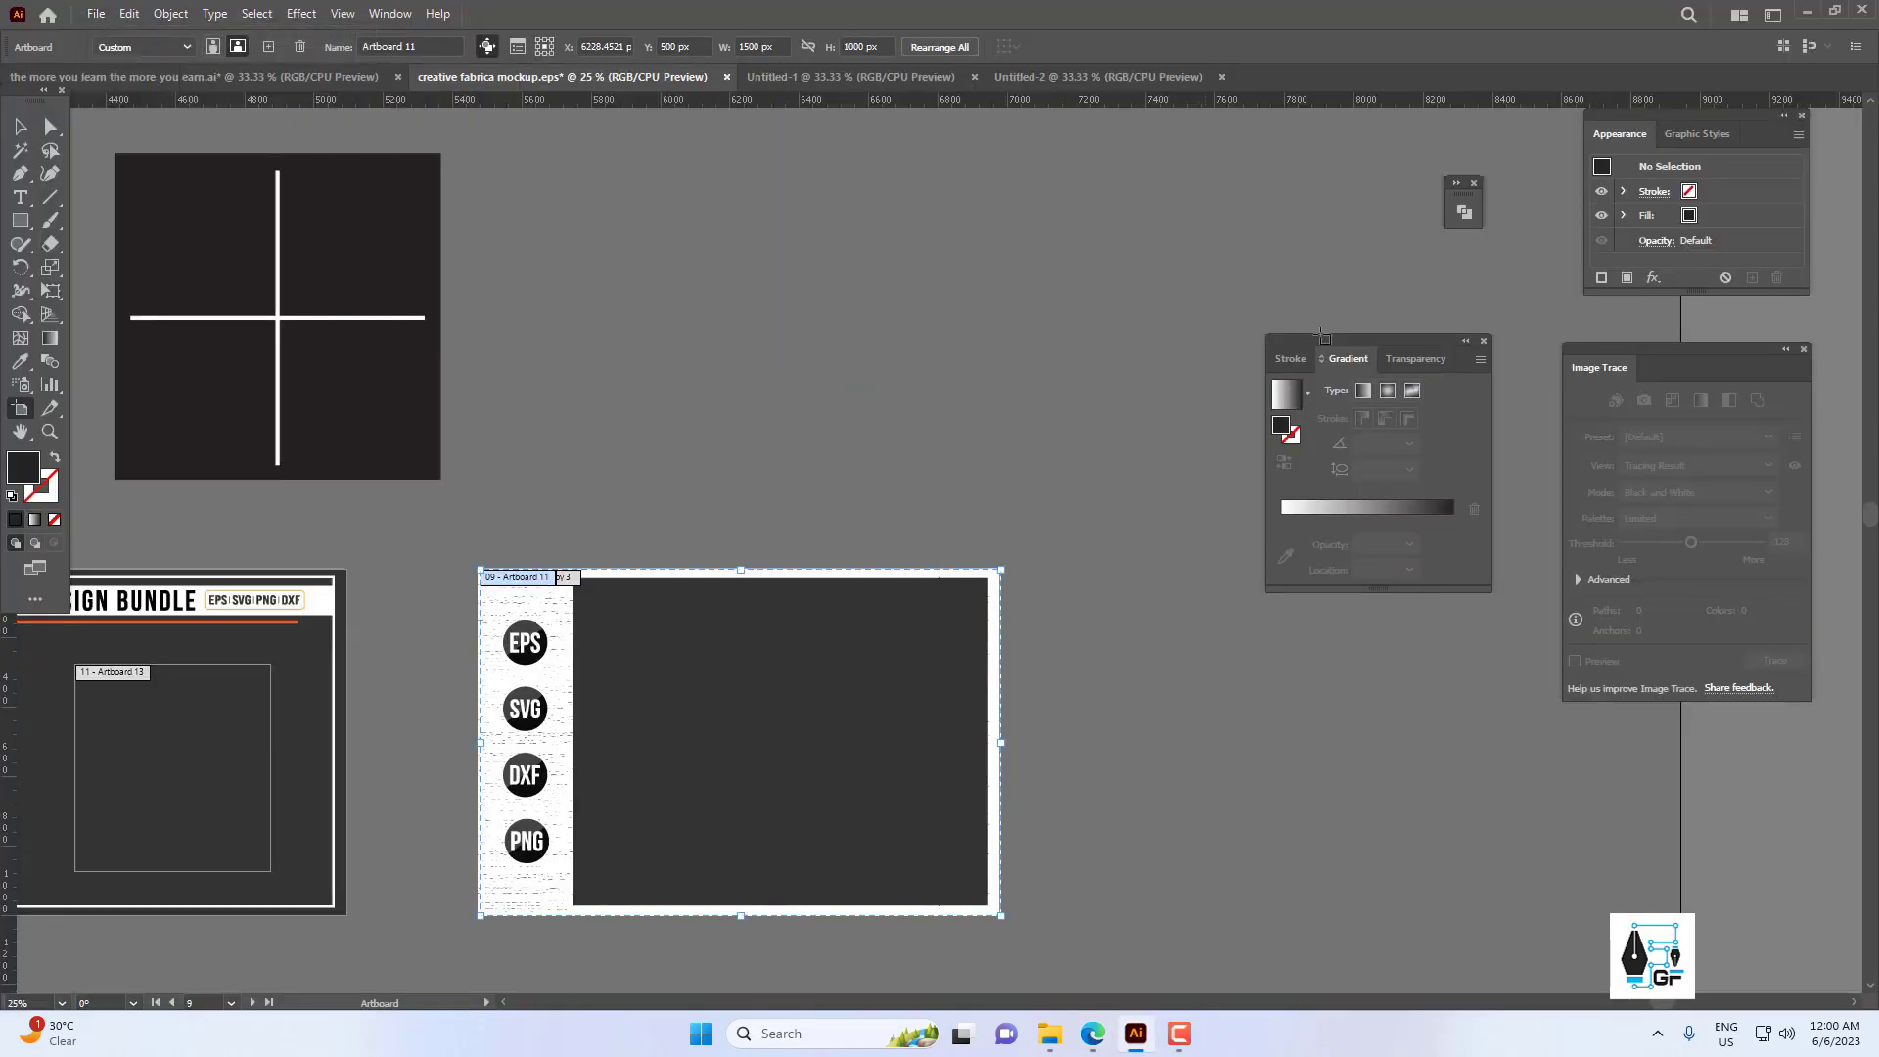
left_click(1132, 322)
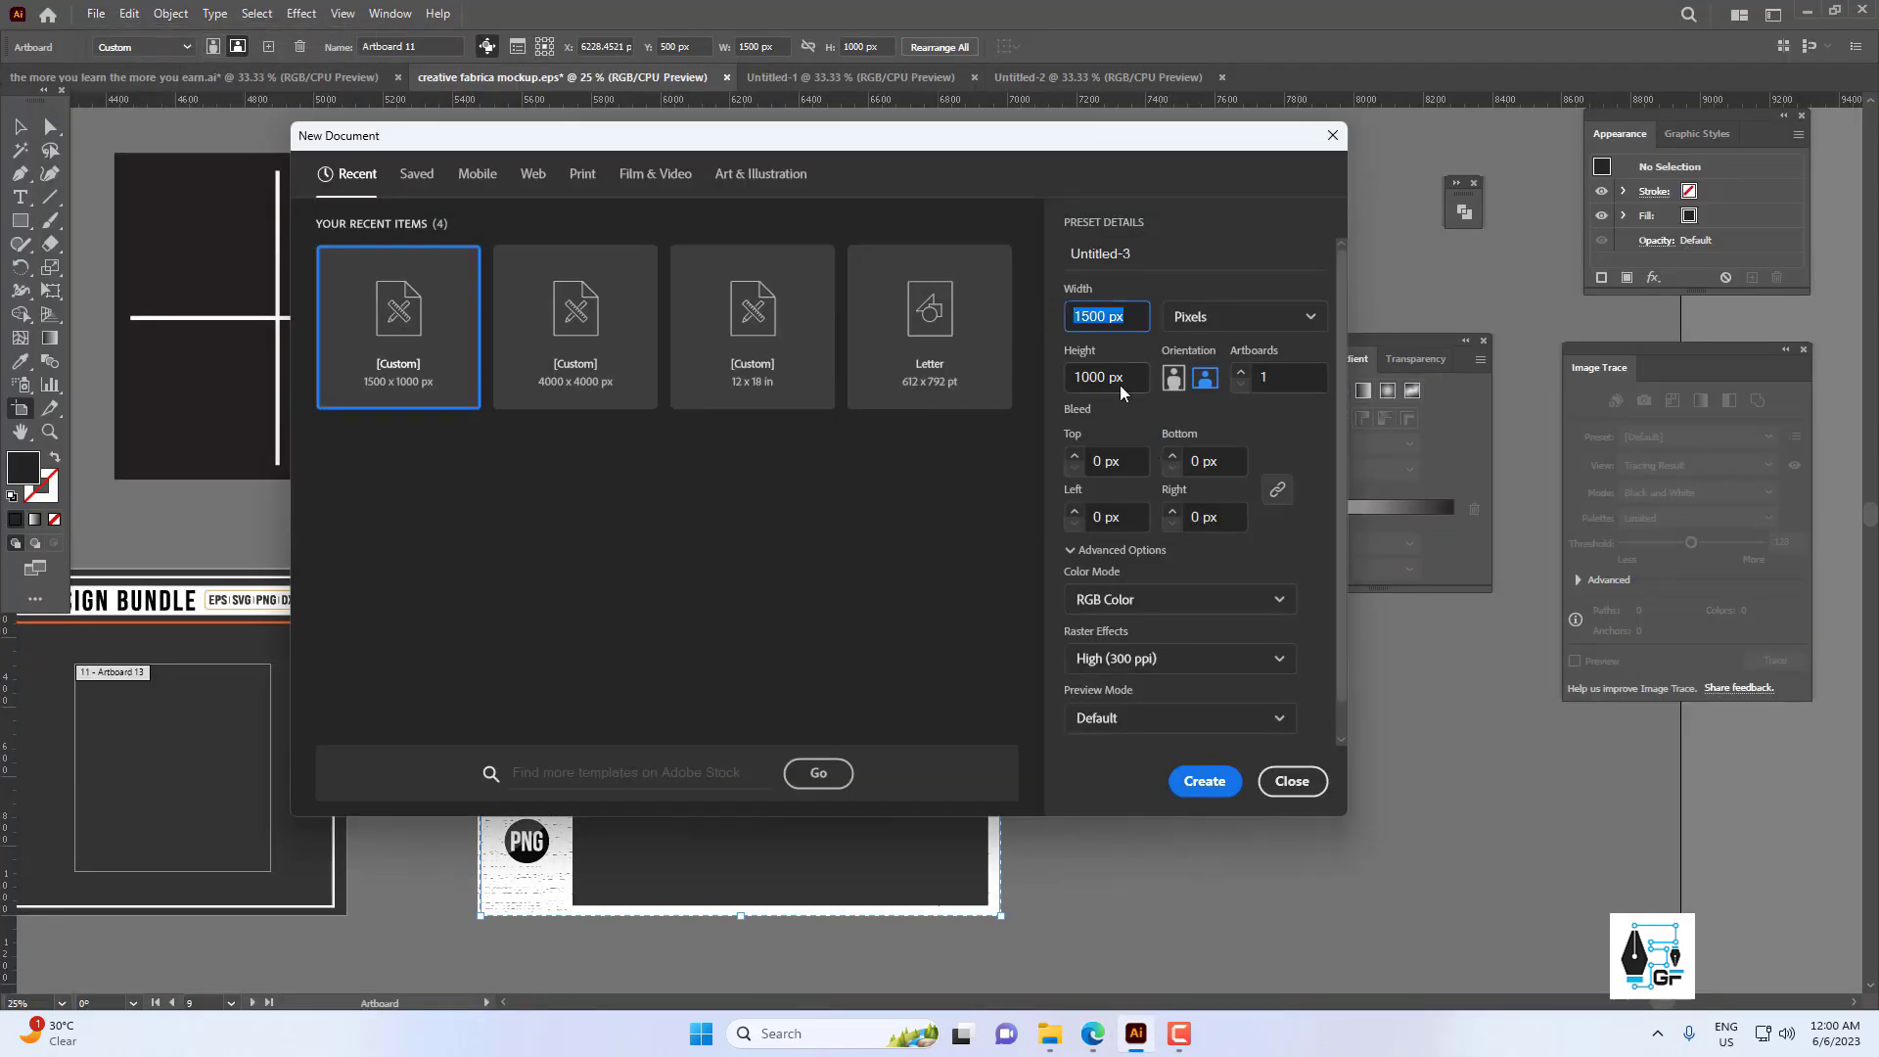
left_click_drag(1127, 375, 1061, 370)
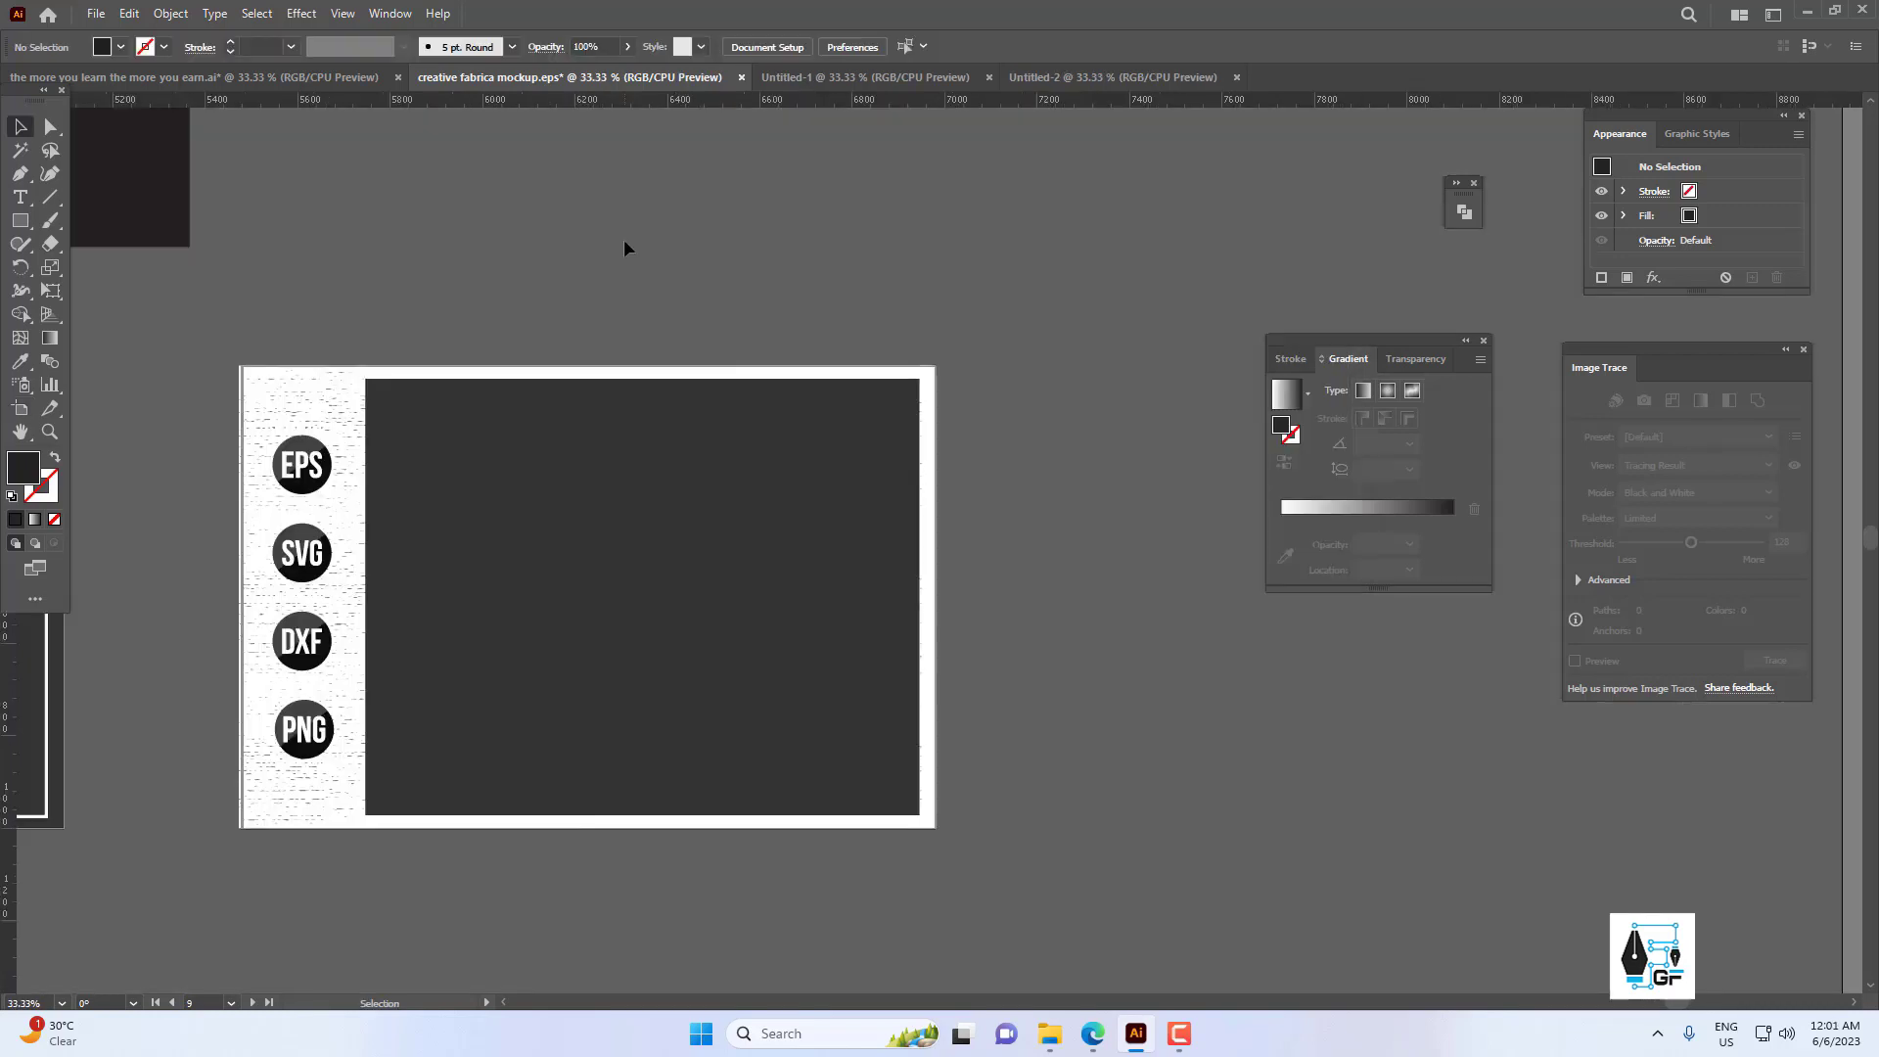
Check the width and height of the mockup artboard with the EPS, SVG, DXF and PNG badges.
left_click(20, 408)
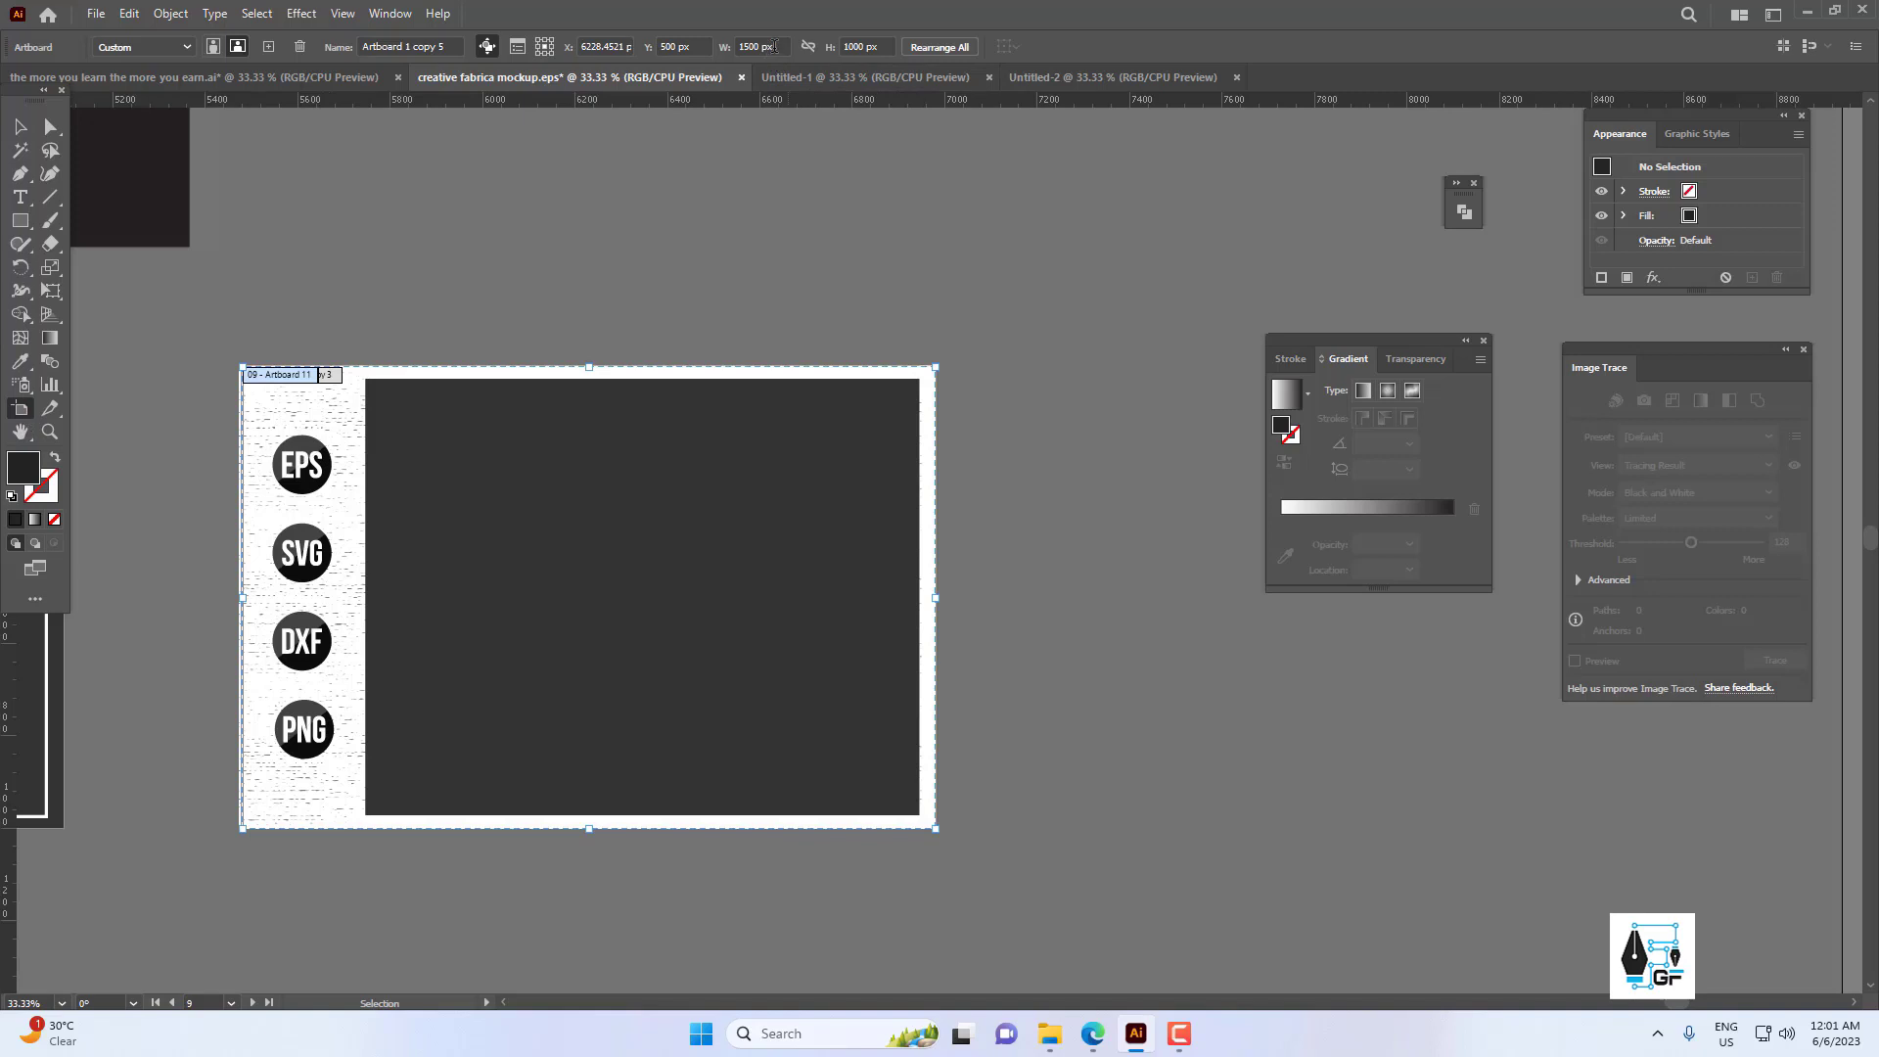
left_click(761, 47)
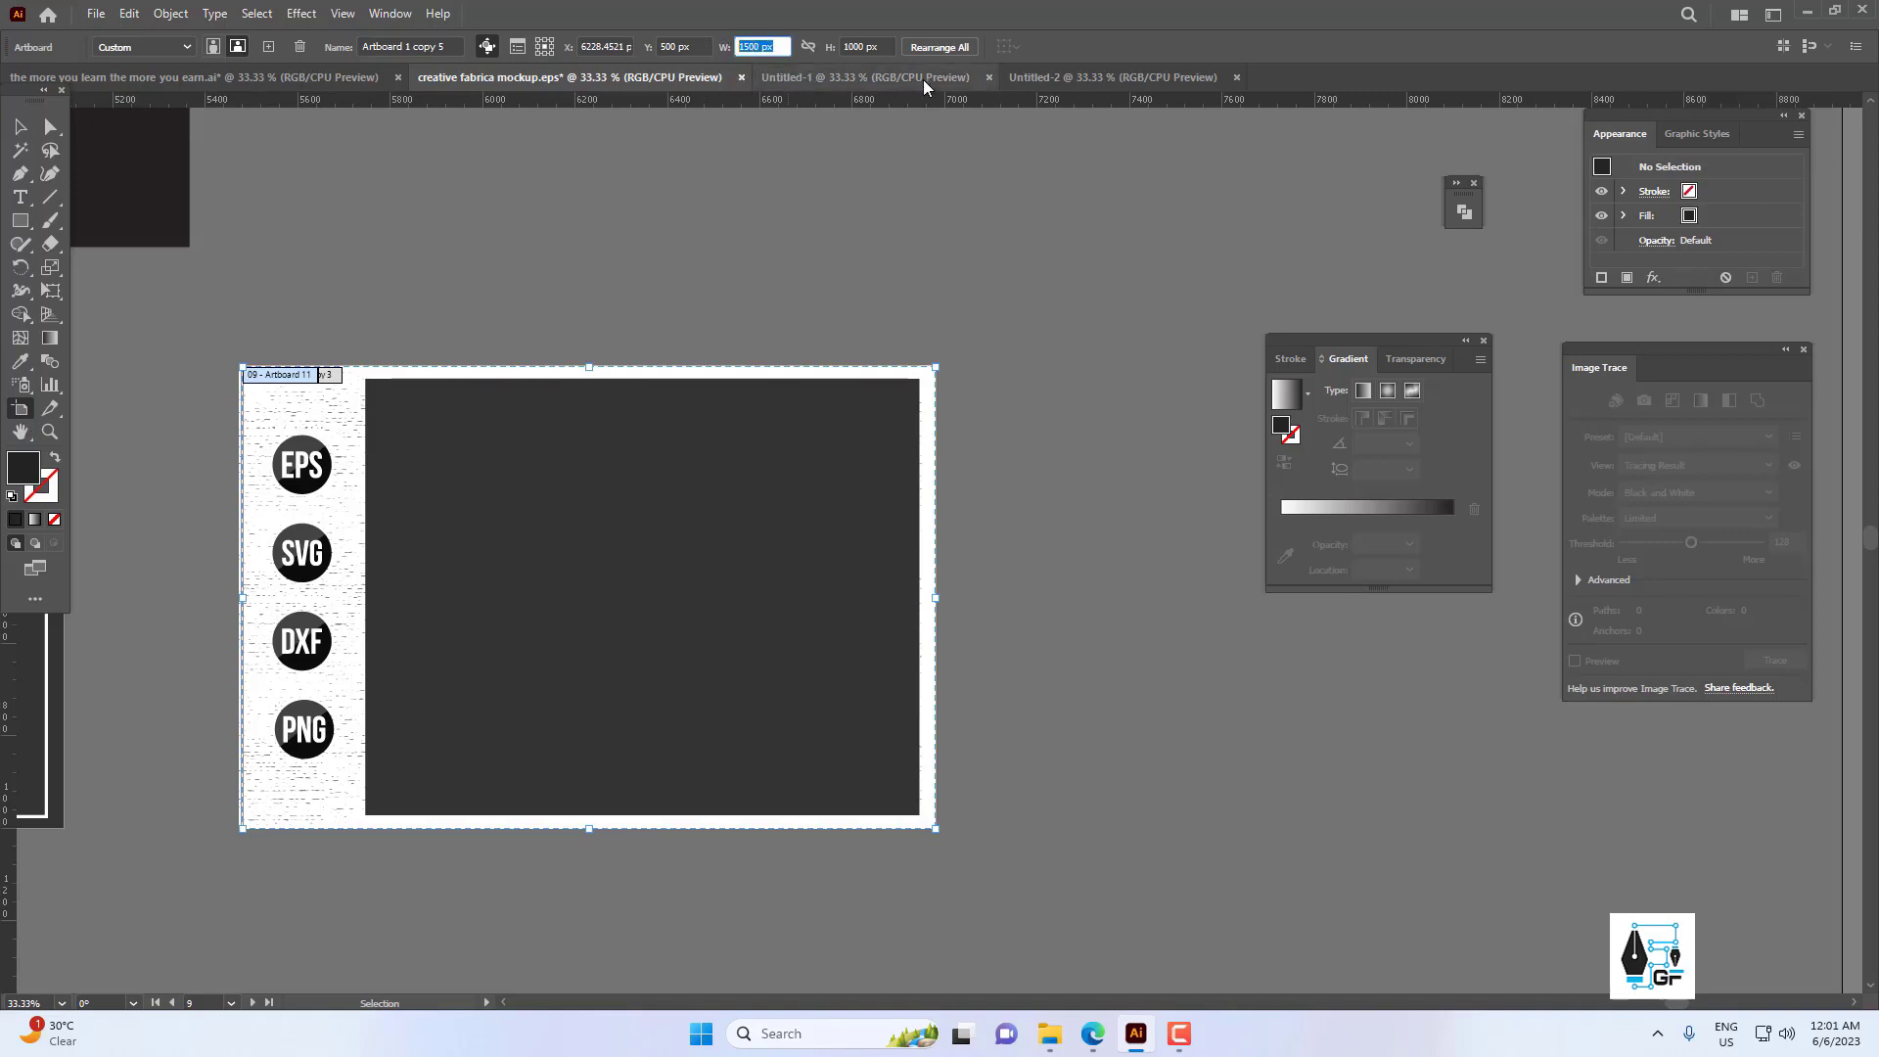
key("Tab")
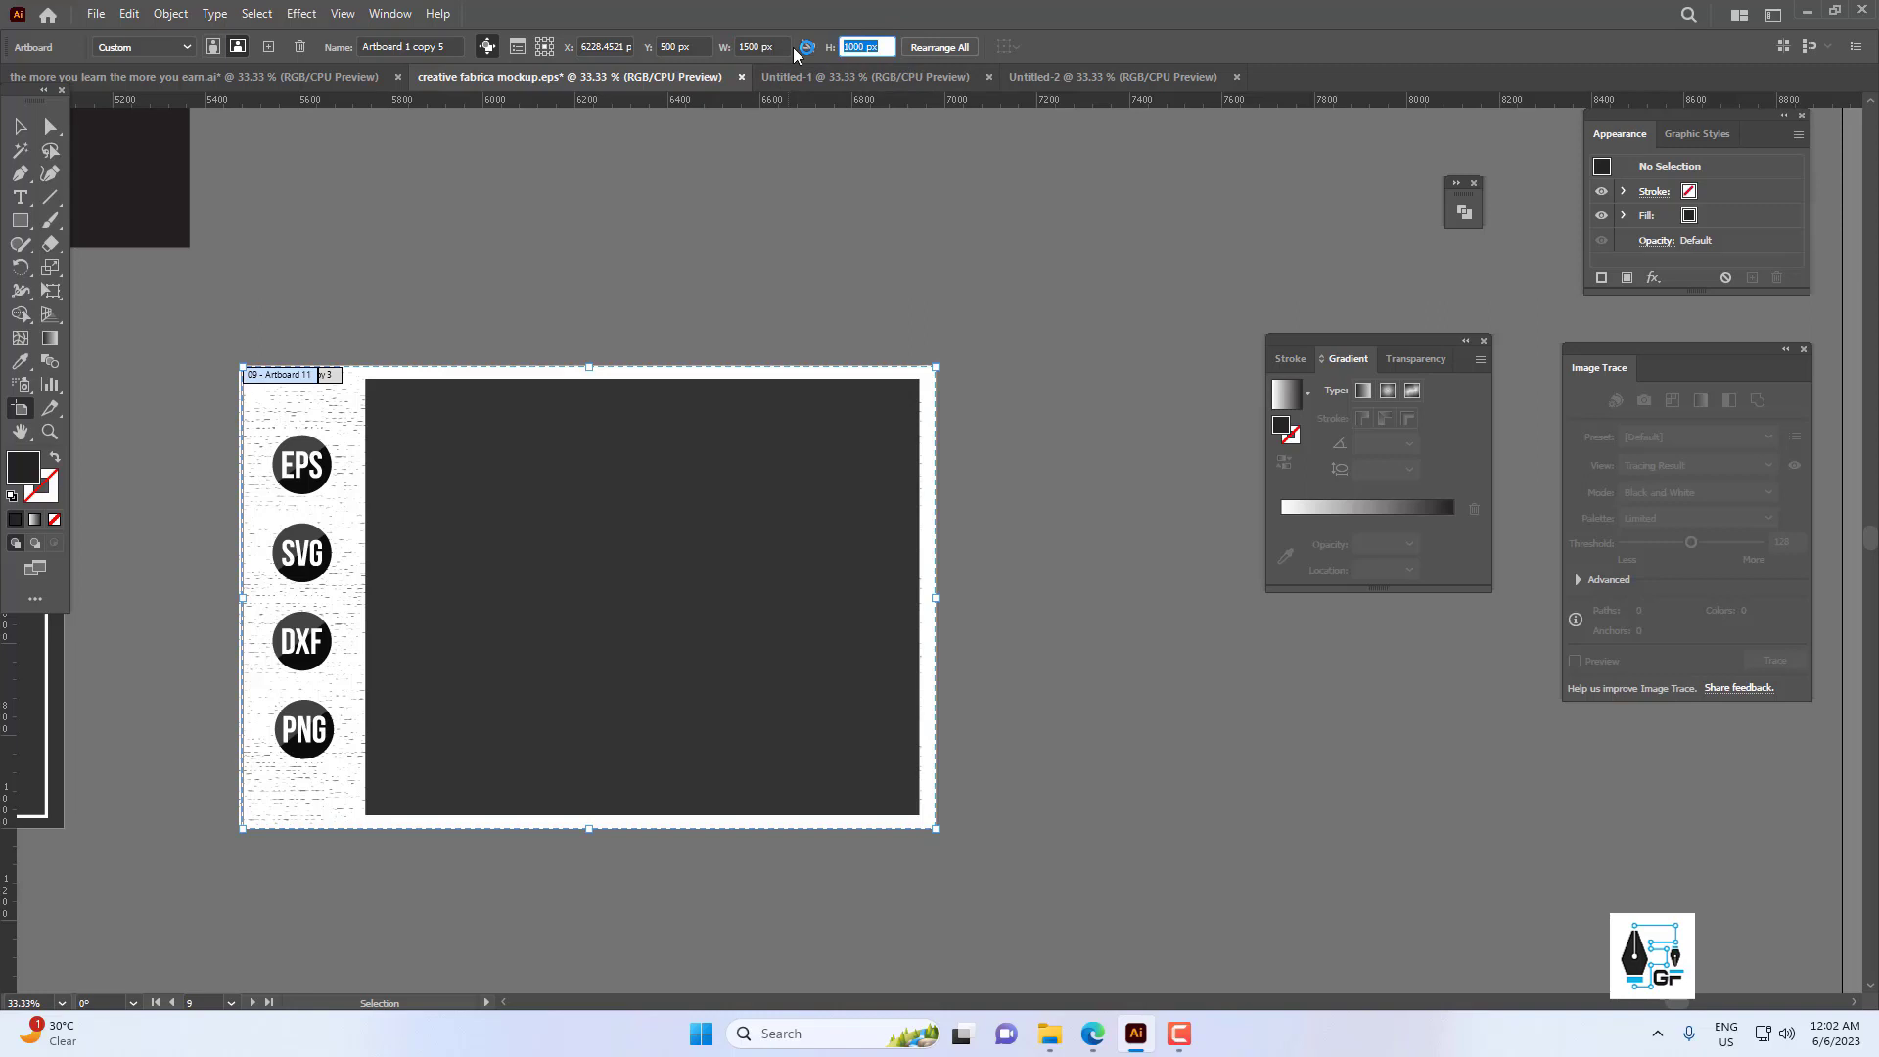
left_click(19, 126)
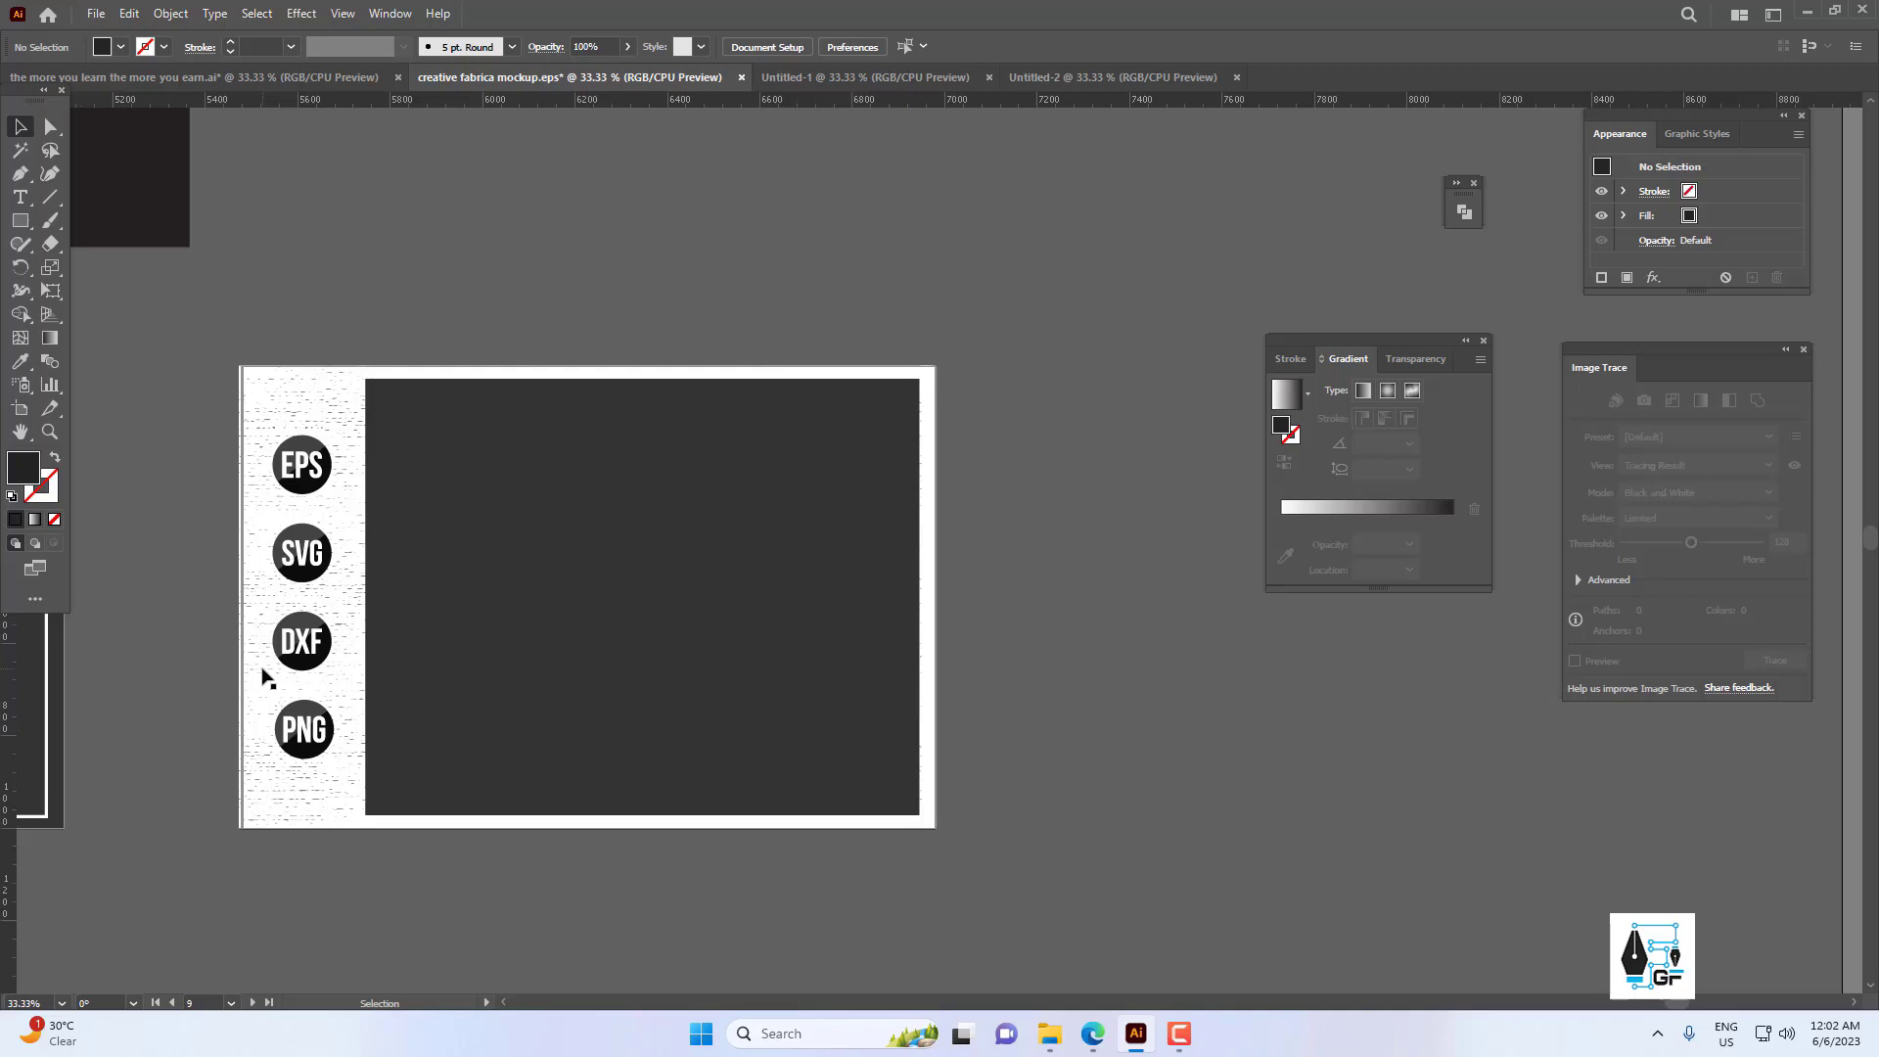
Copy the colored lettering group from "the more you learn the more you earn.ai" and paste it into "creative fabrica mockup.eps".
left_click(133, 77)
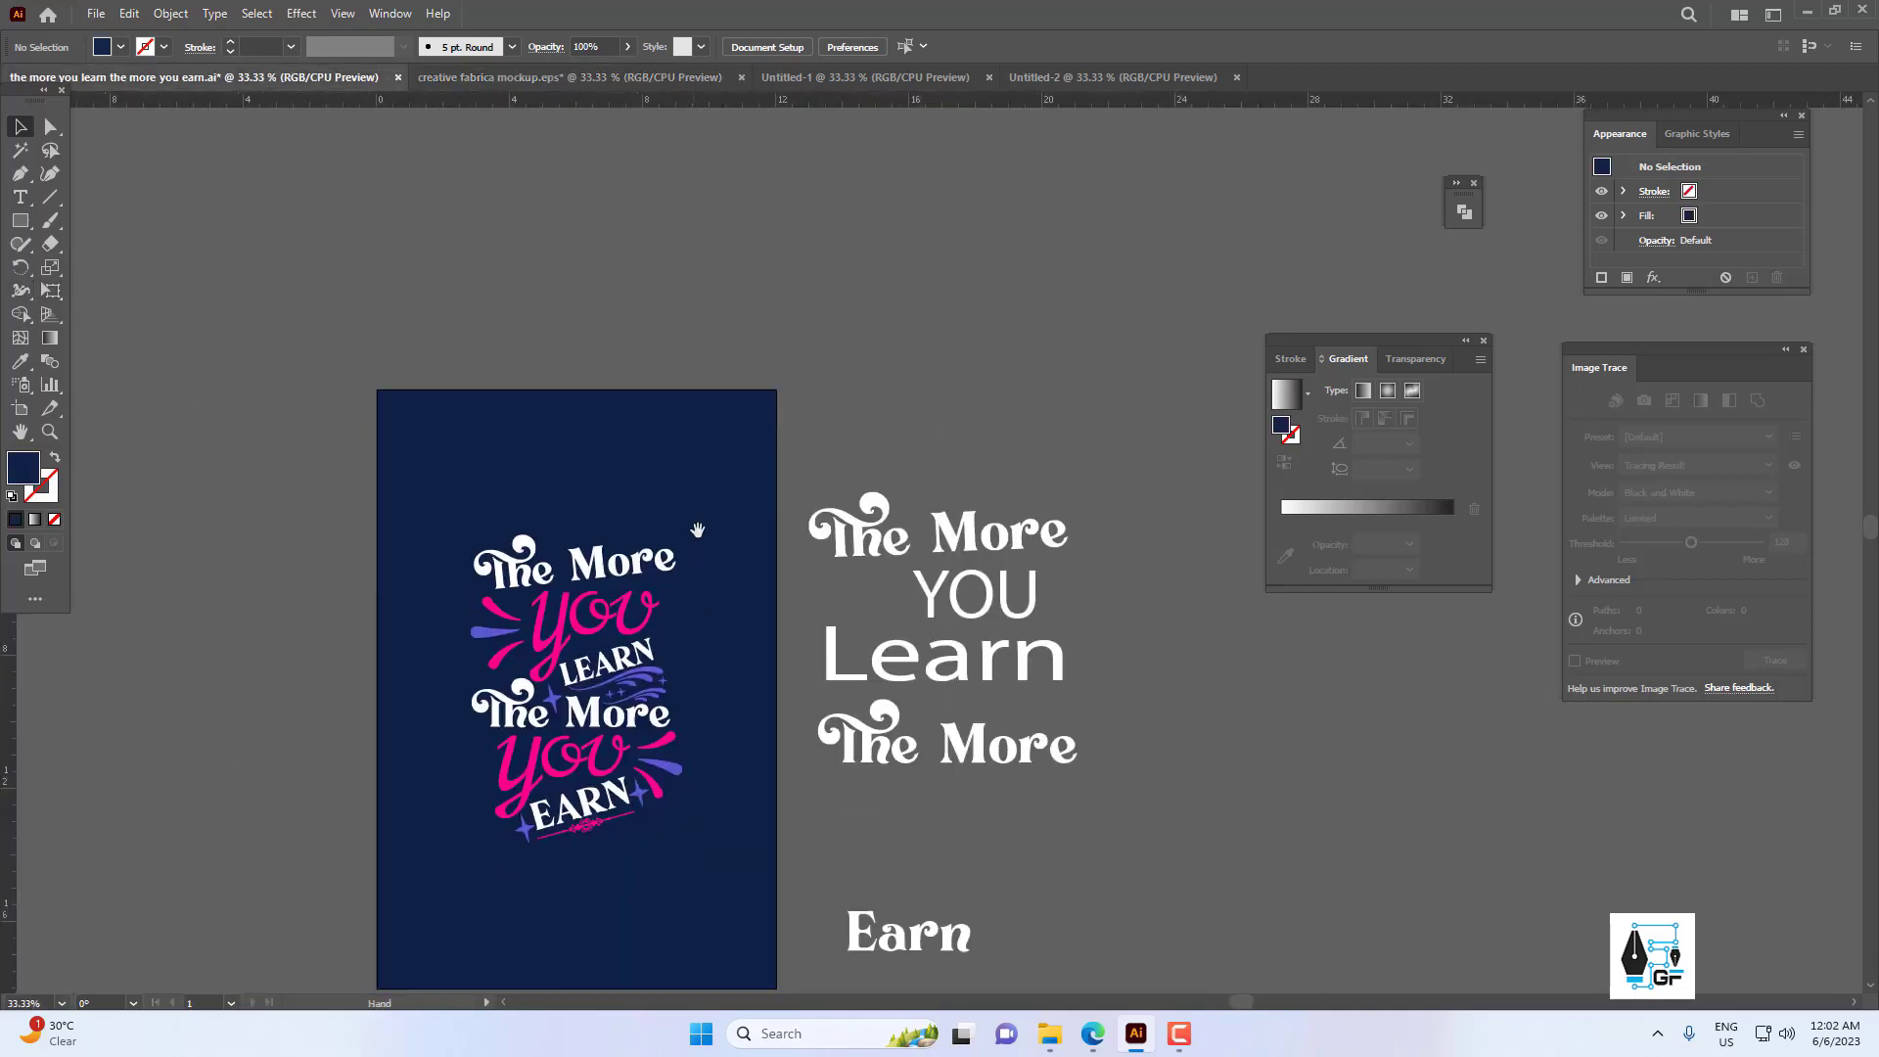
left_click_drag(697, 530, 401, 886)
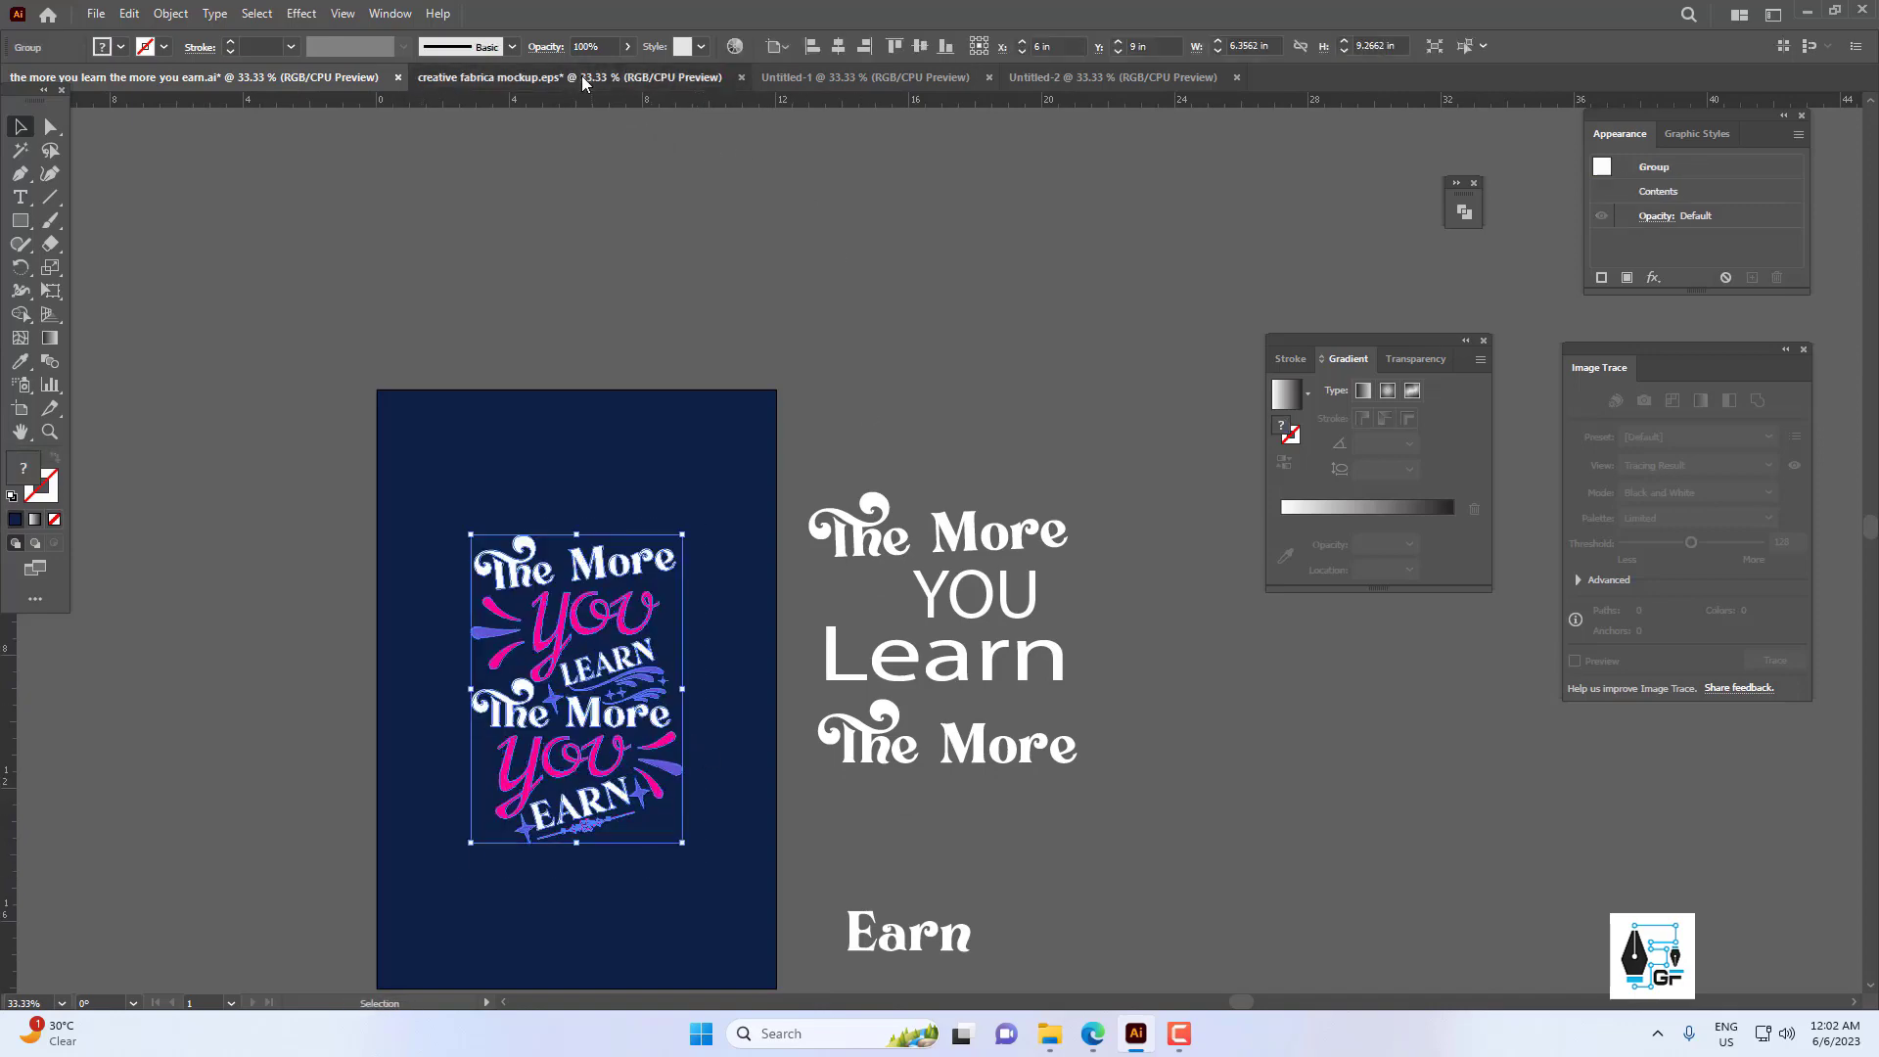
left_click(582, 74)
key("ctrl+v")
key("ctrl+minus")
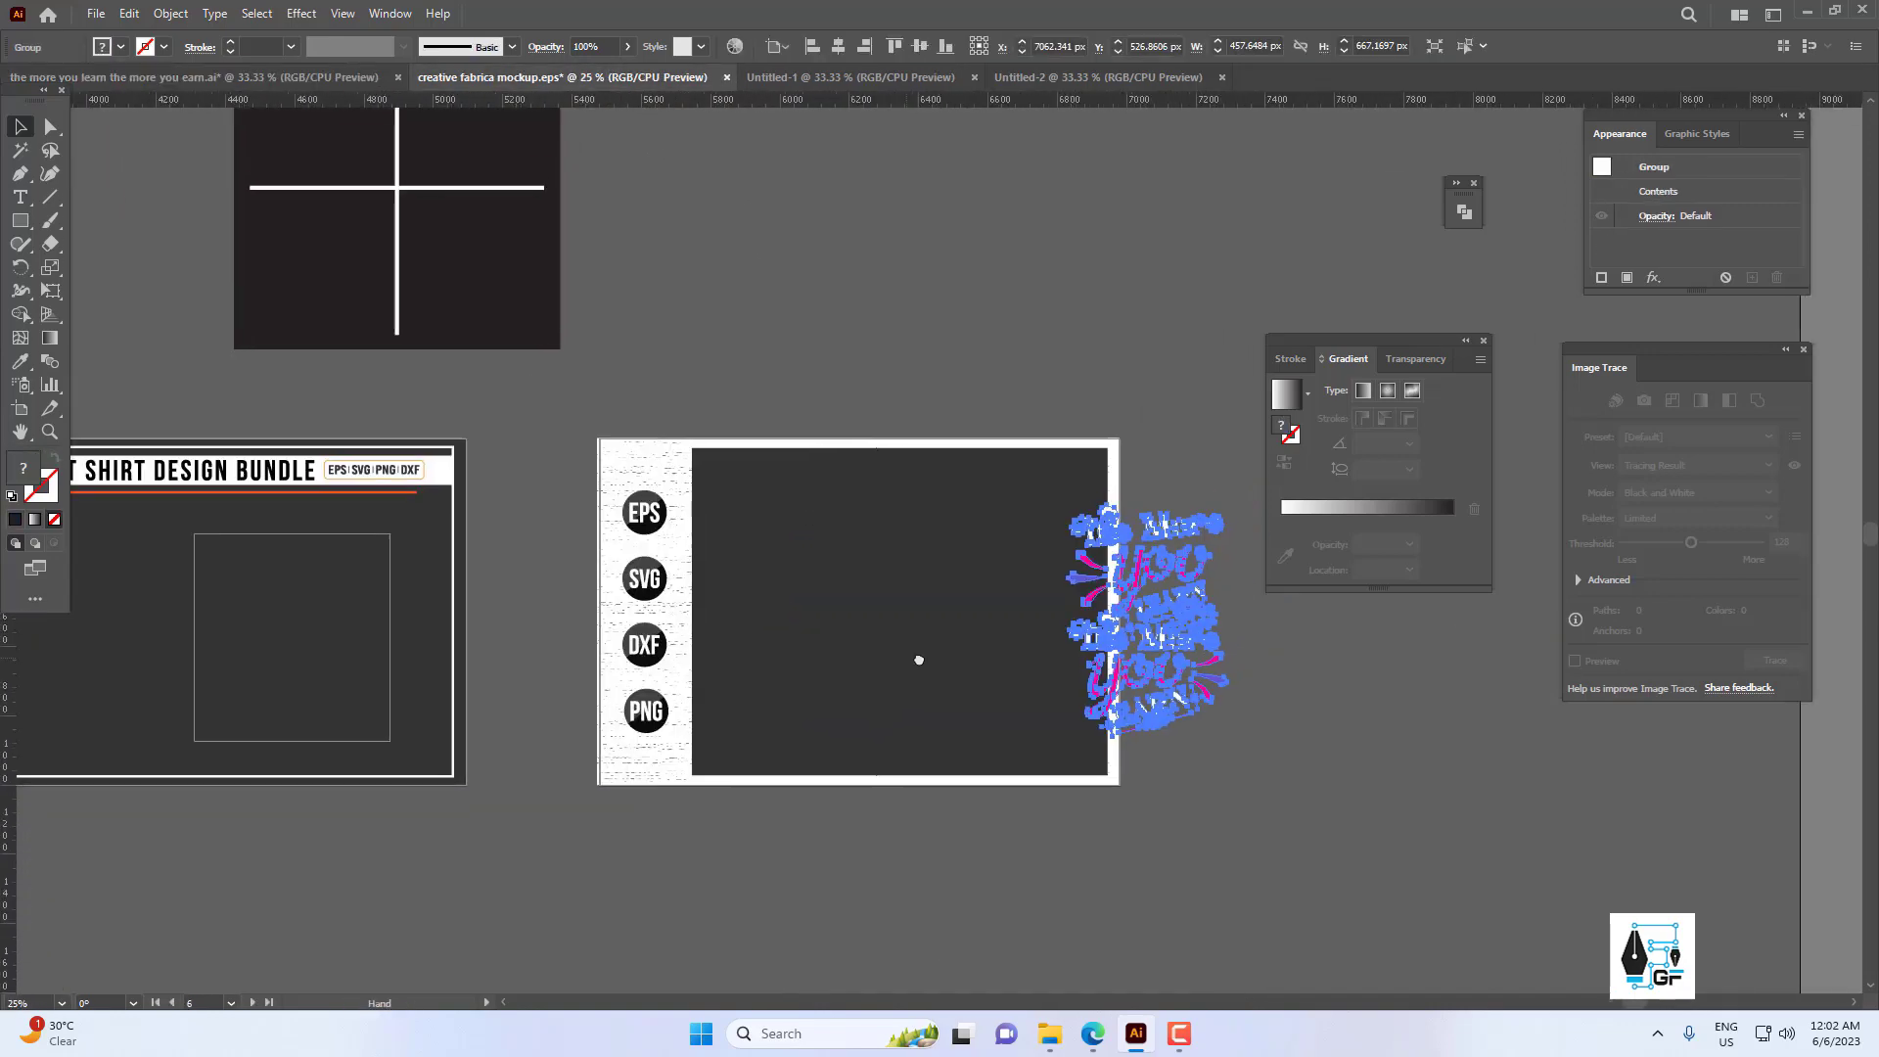
Center the pasted lettering horizontally and vertically on the mockup's dark rectangle.
key("ctrl+equal")
key("ctrl+equal")
left_click(683, 492)
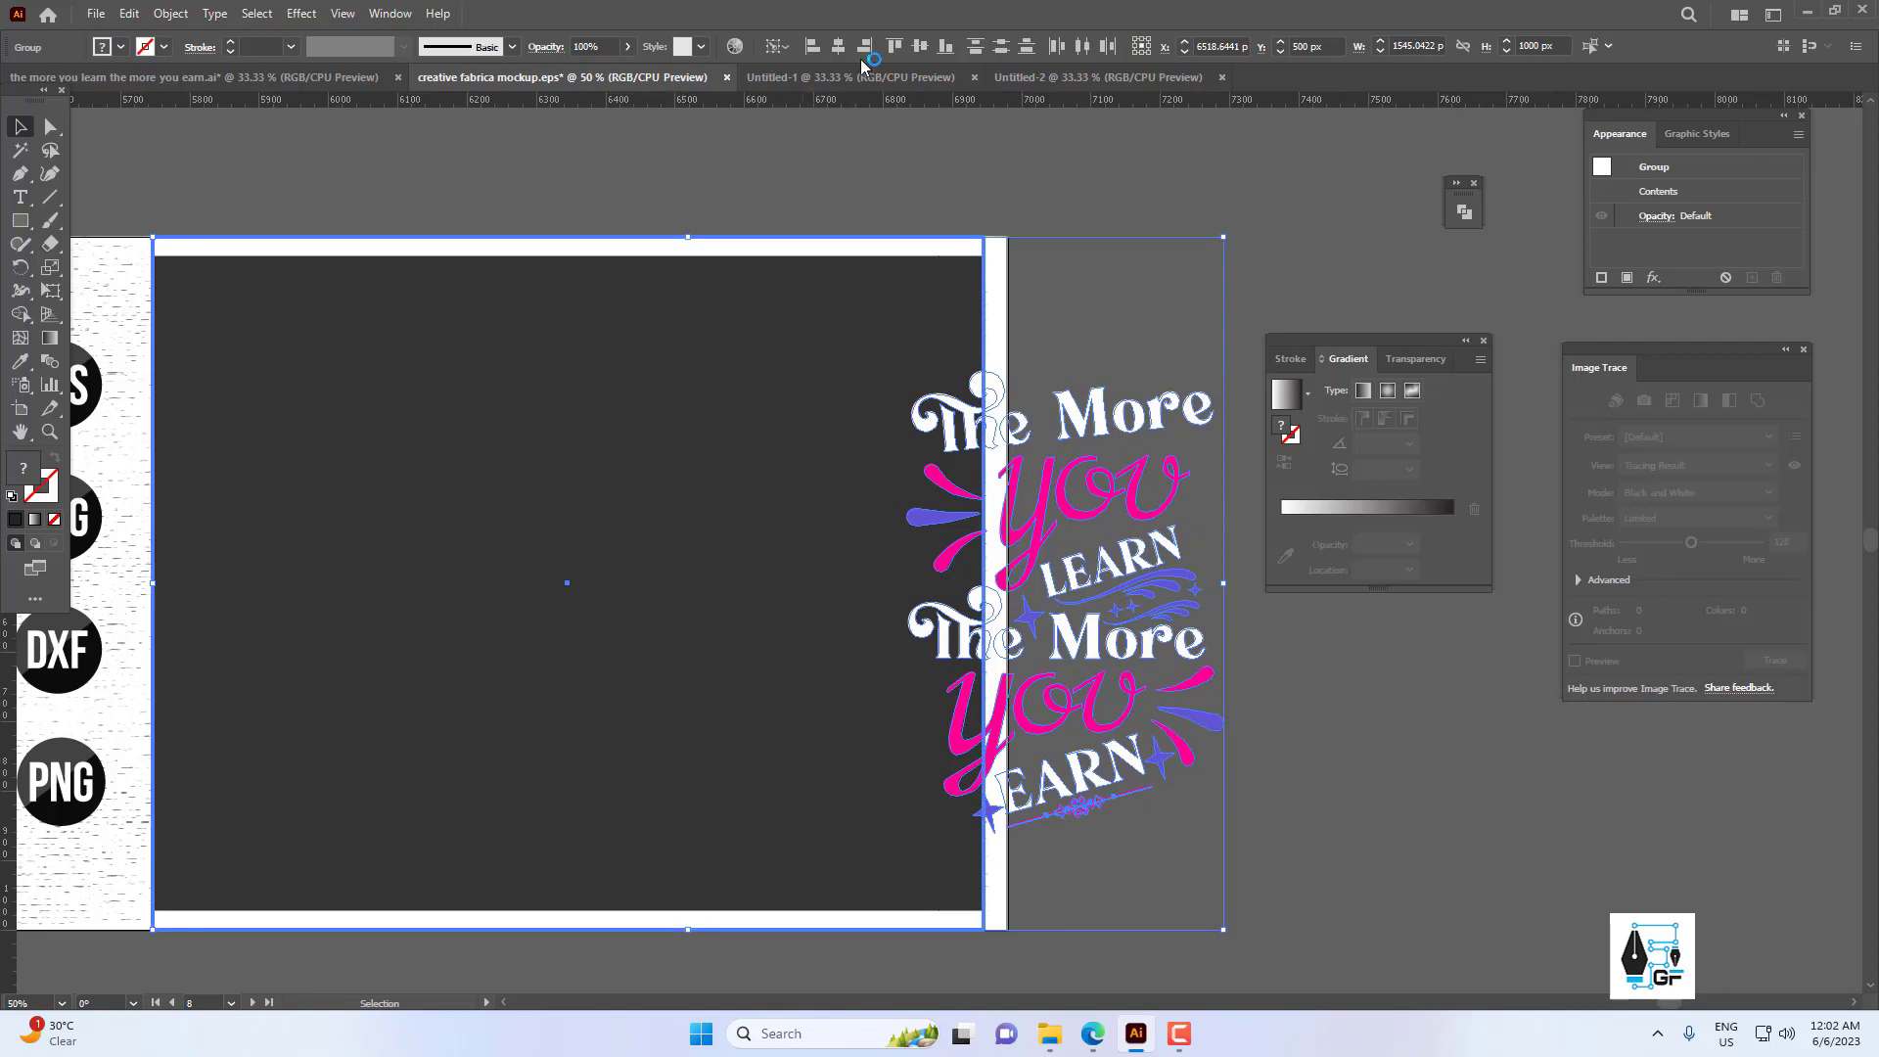
left_click(838, 47)
left_click(920, 47)
scroll(1073, 417, "down", 2)
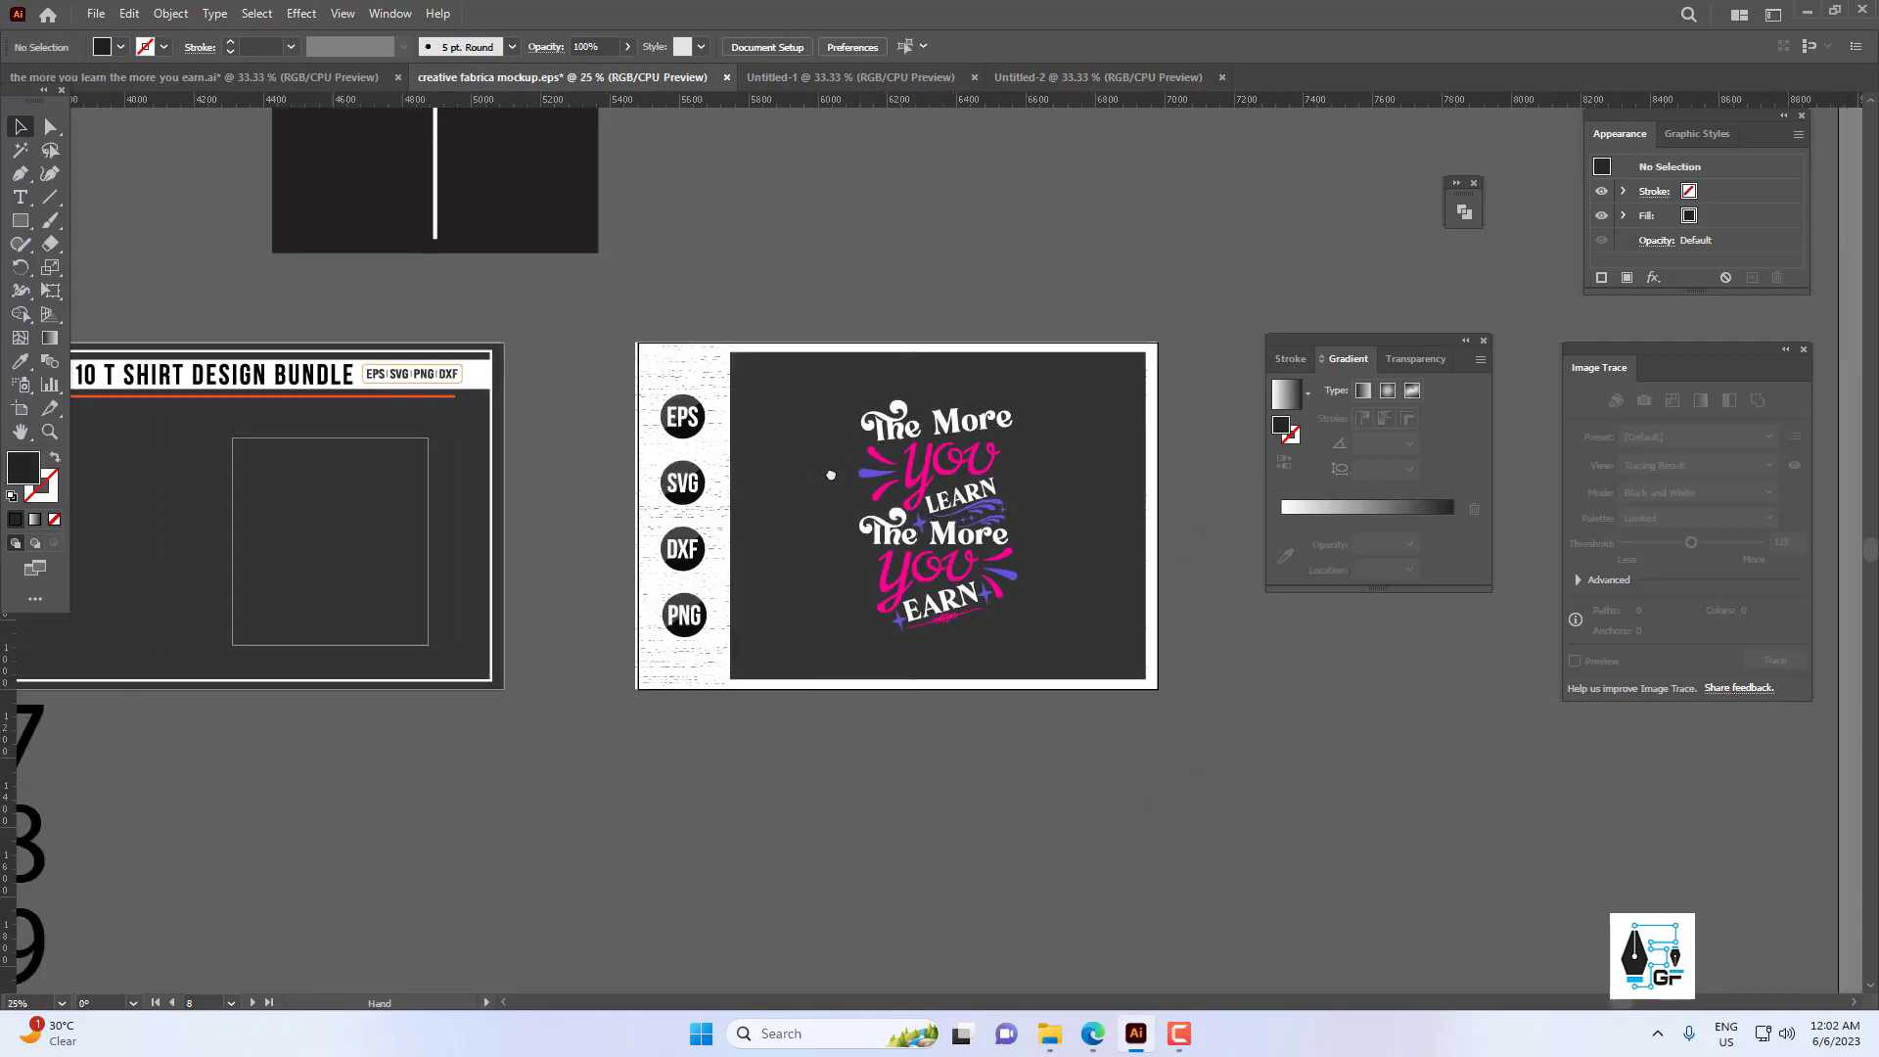
Enlarge the lettering slightly and proportionally around its center within the dark rectangle, and leave nothing selected.
left_click(986, 607)
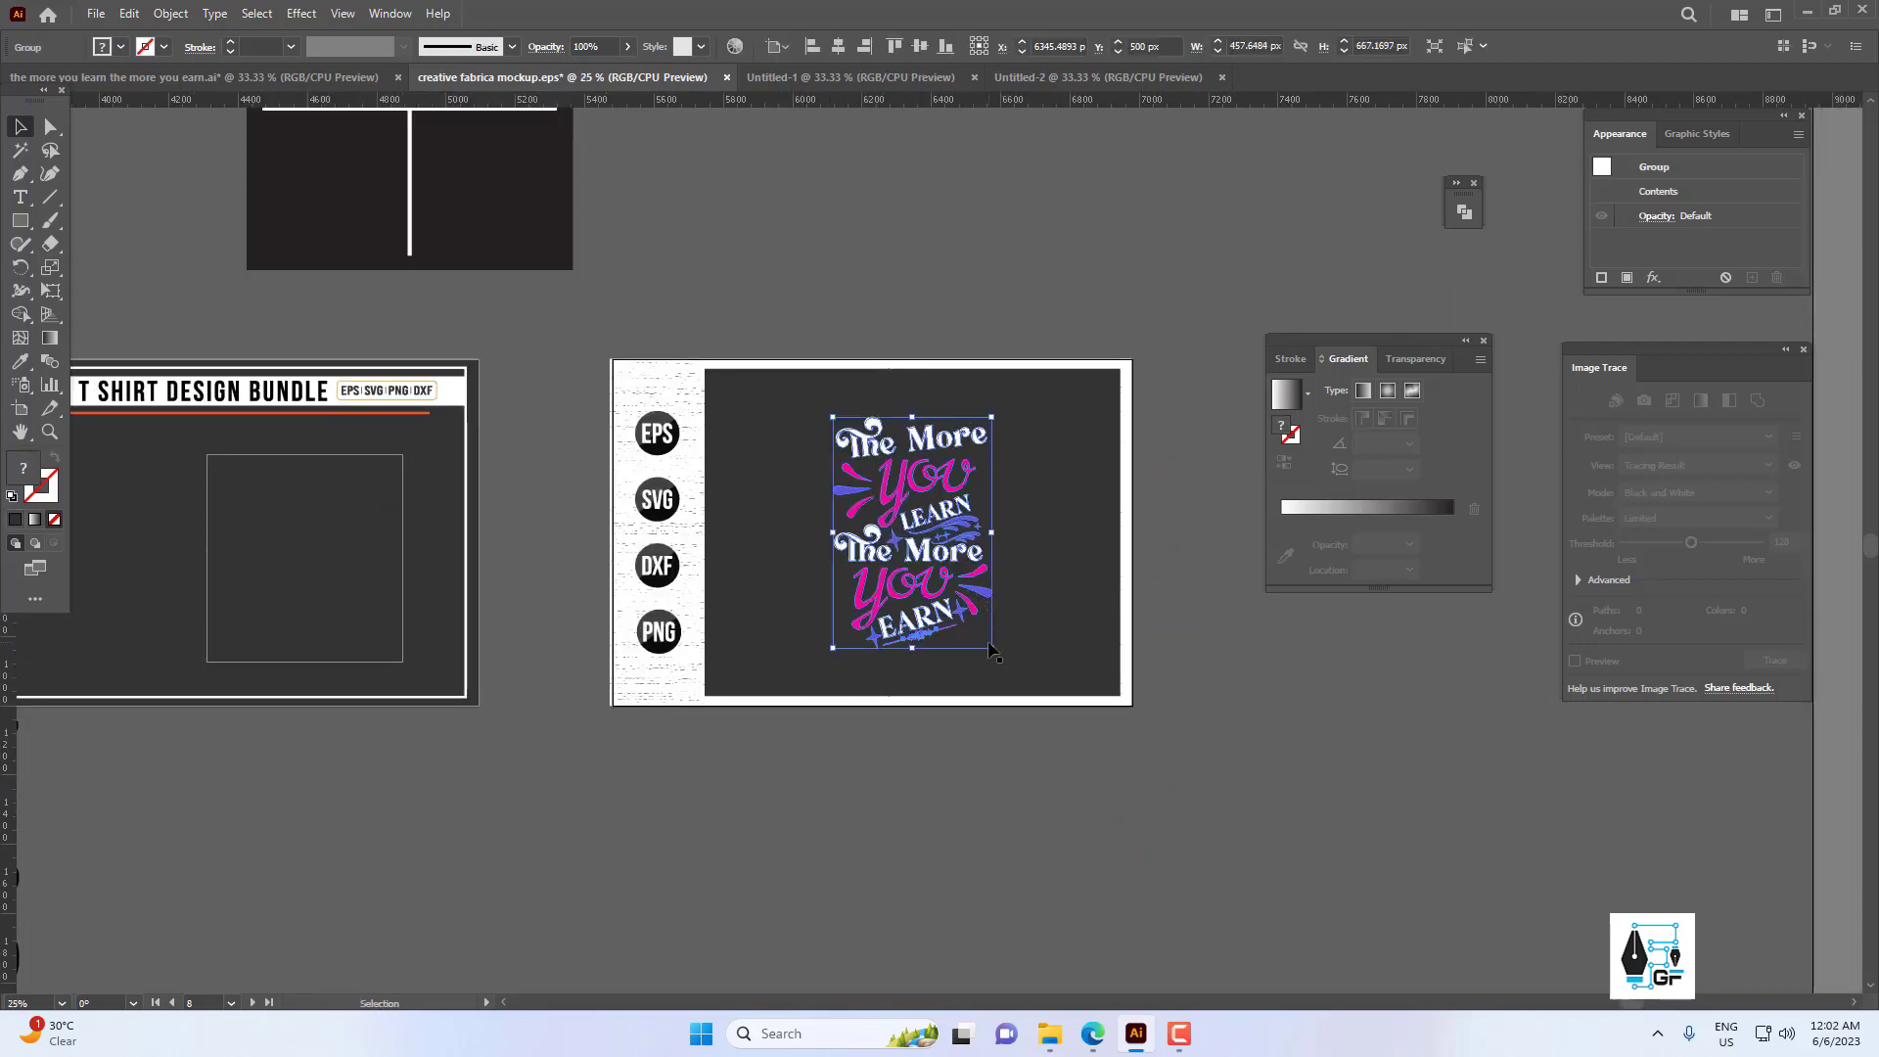
left_click_drag(997, 657, 1008, 675)
left_click(1053, 703)
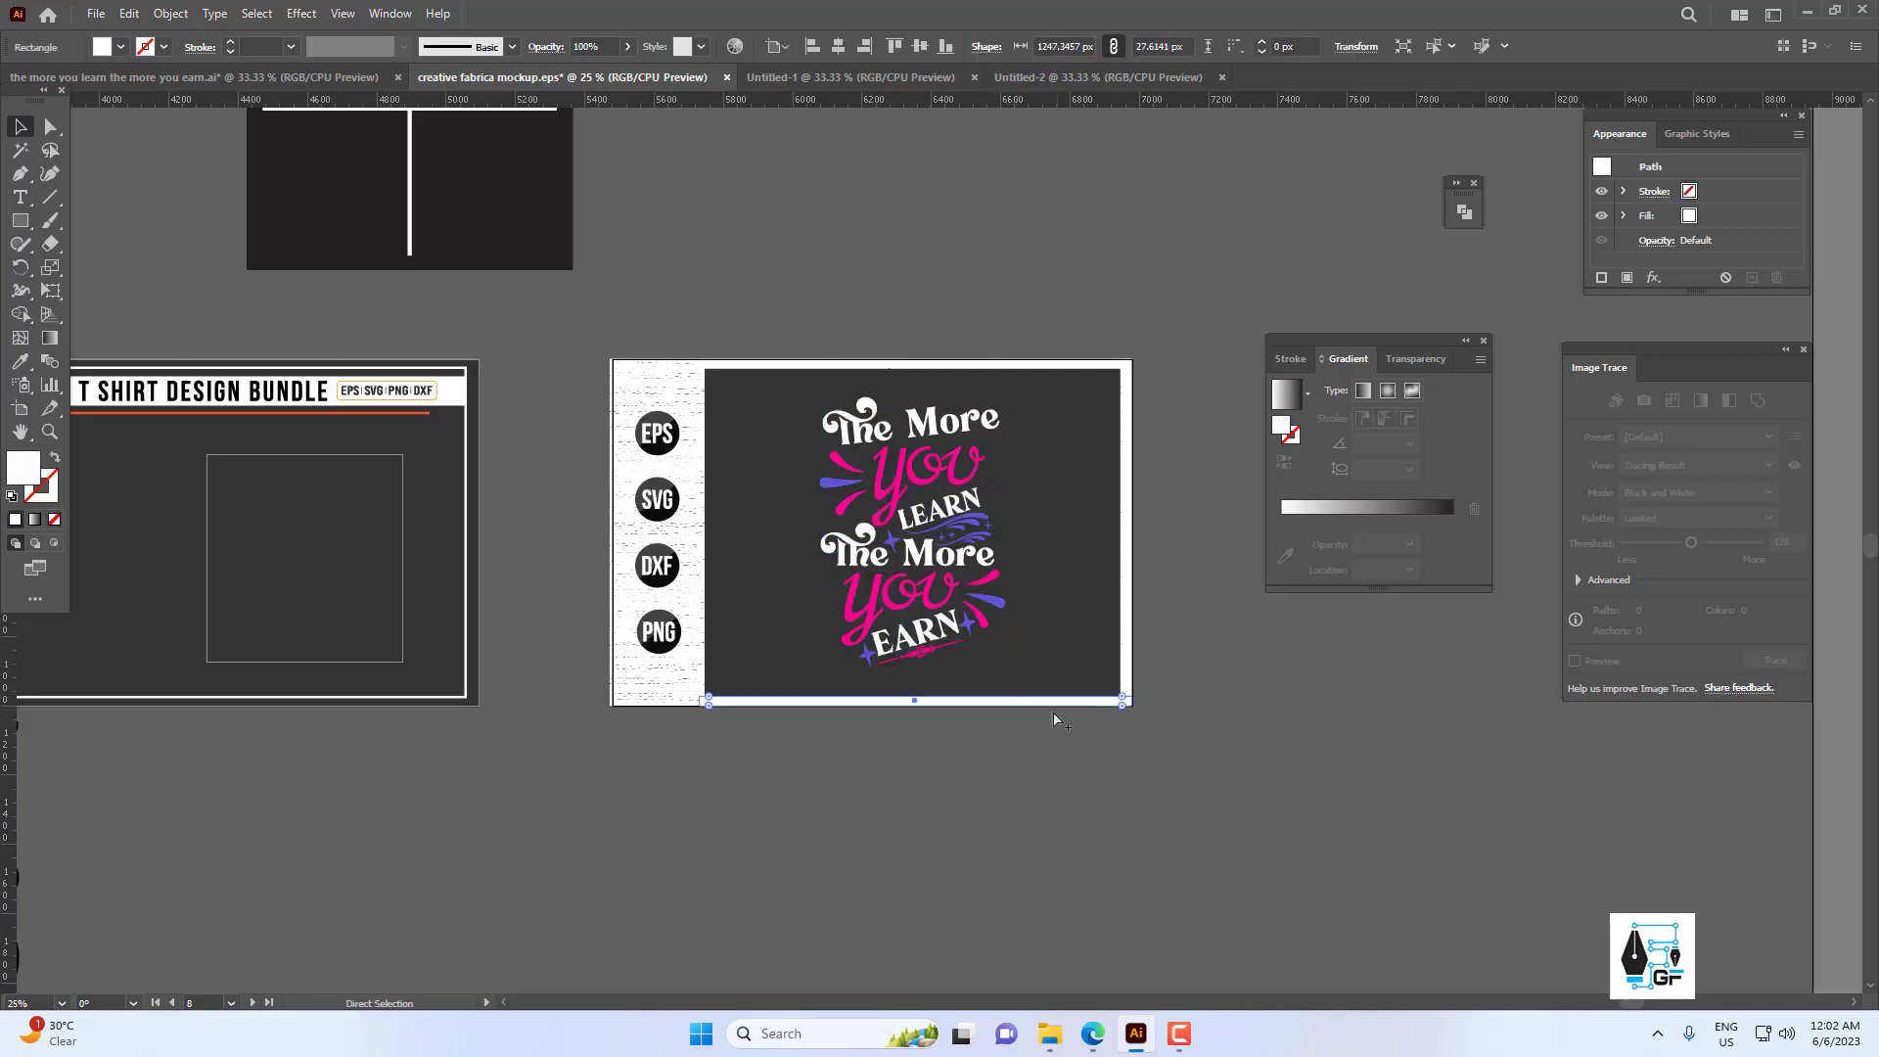
left_click_drag(1269, 613, 1104, 657)
left_click(1104, 648)
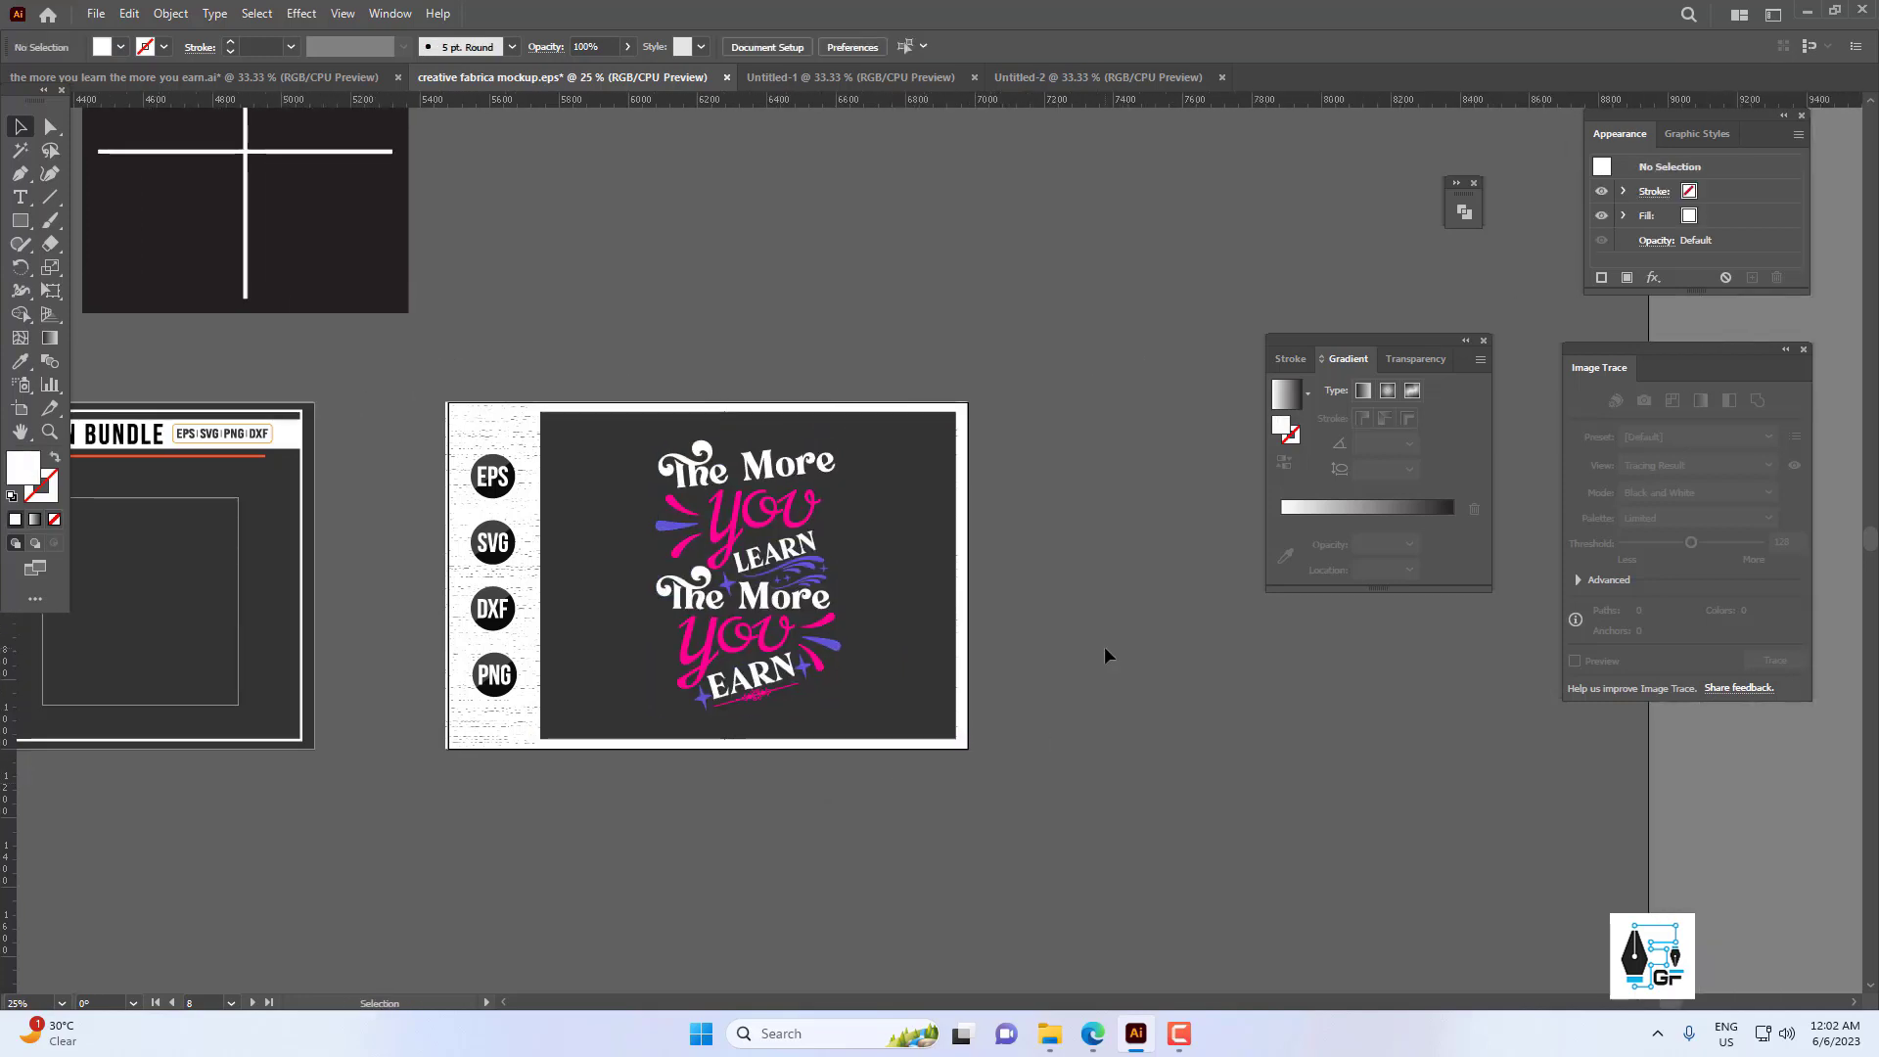
Set up a Save for Web (Legacy) export of the mockup artboard as a JPEG at Maximum quality, 1500 × 1000 px.
left_click(96, 14)
mouse_move(293, 398)
left_click(469, 422)
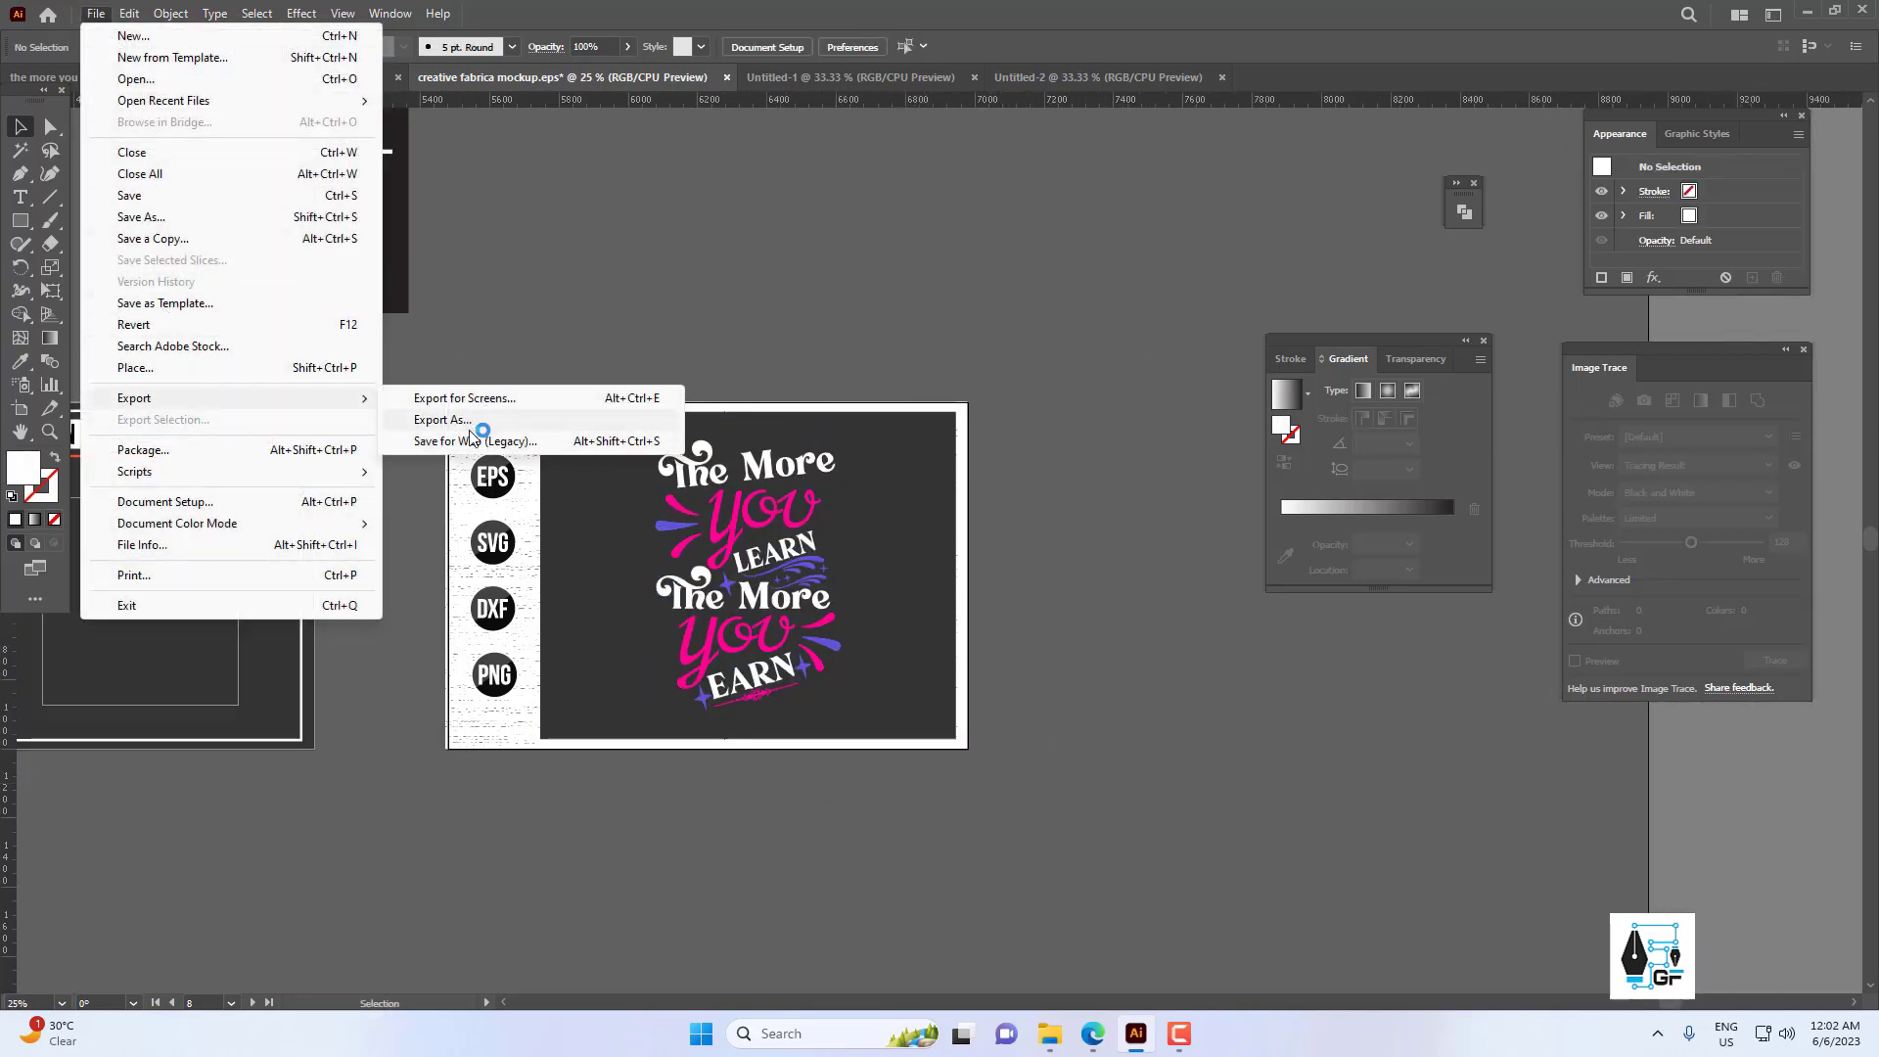
left_click(504, 440)
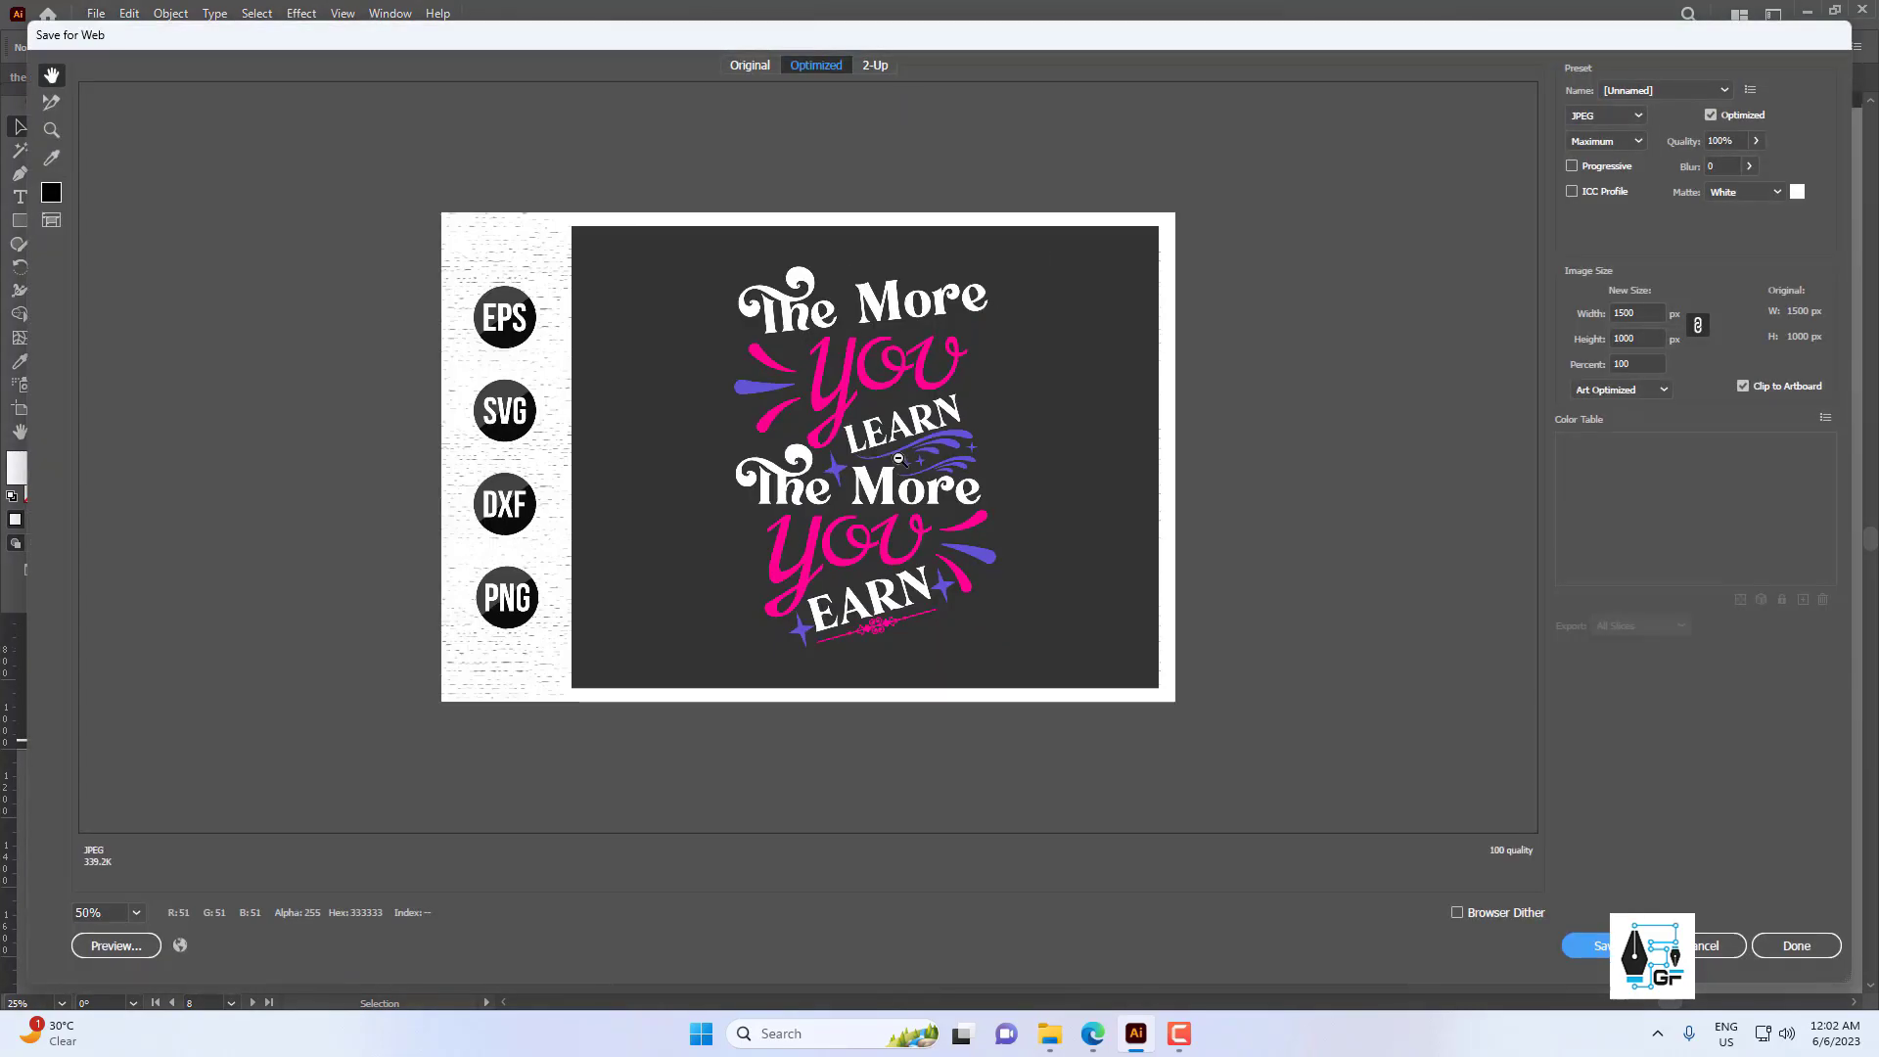
left_click(899, 458, "alt")
left_click(1605, 115)
left_click(1595, 161)
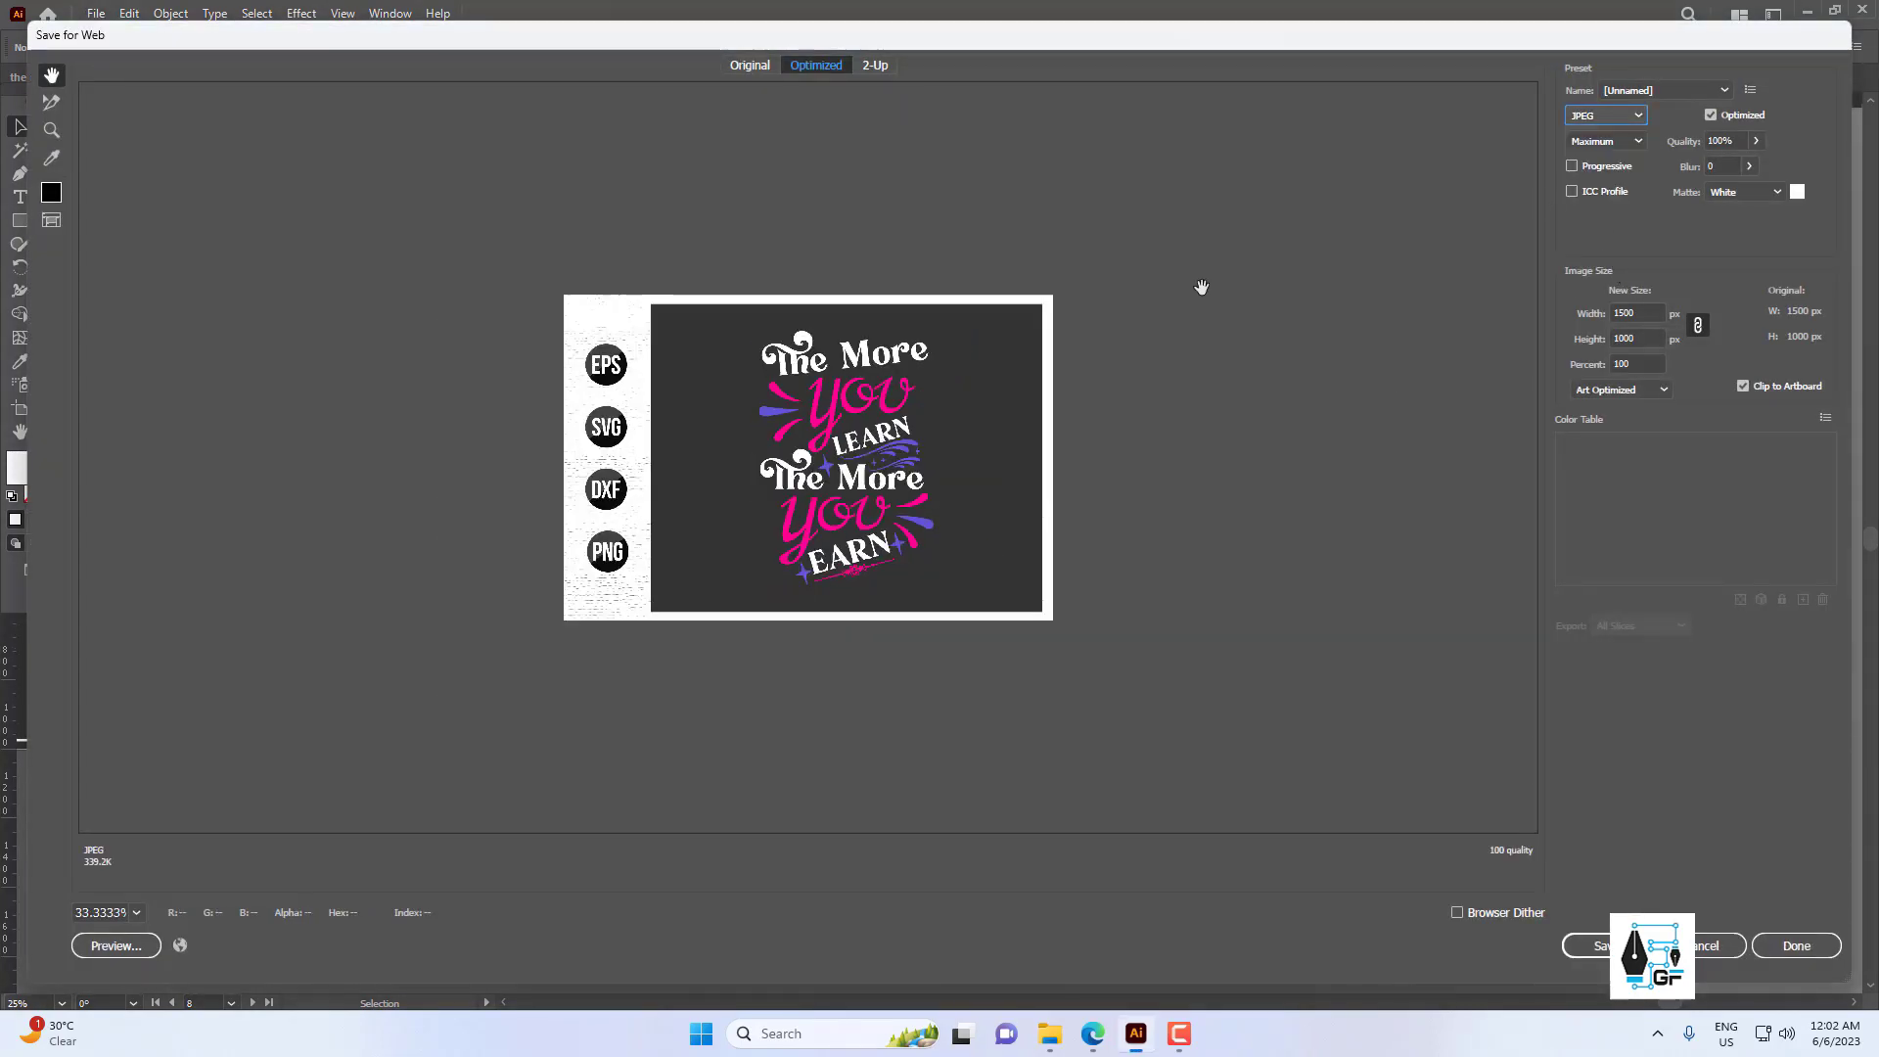
Save the optimized JPEG under the name mockup in the Desktop folder "the hungry jpeg".
left_click(1590, 944)
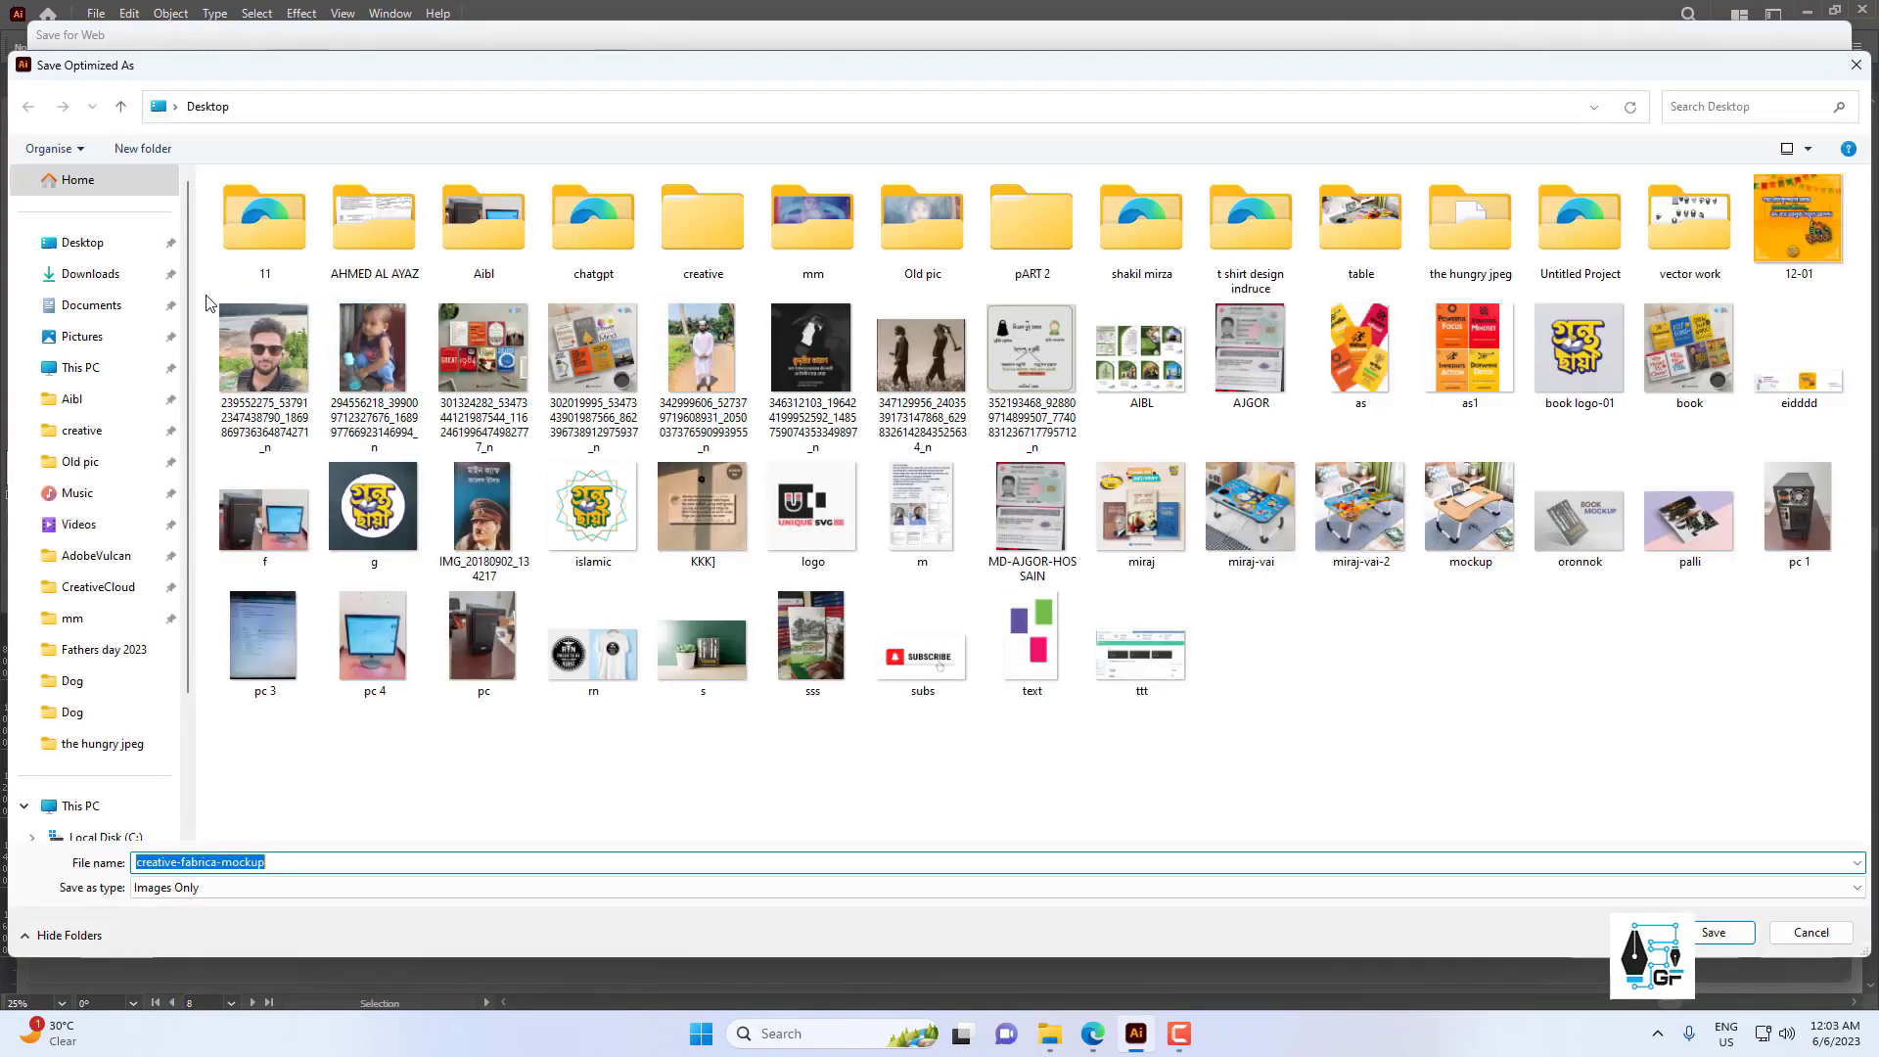
left_click(1360, 225)
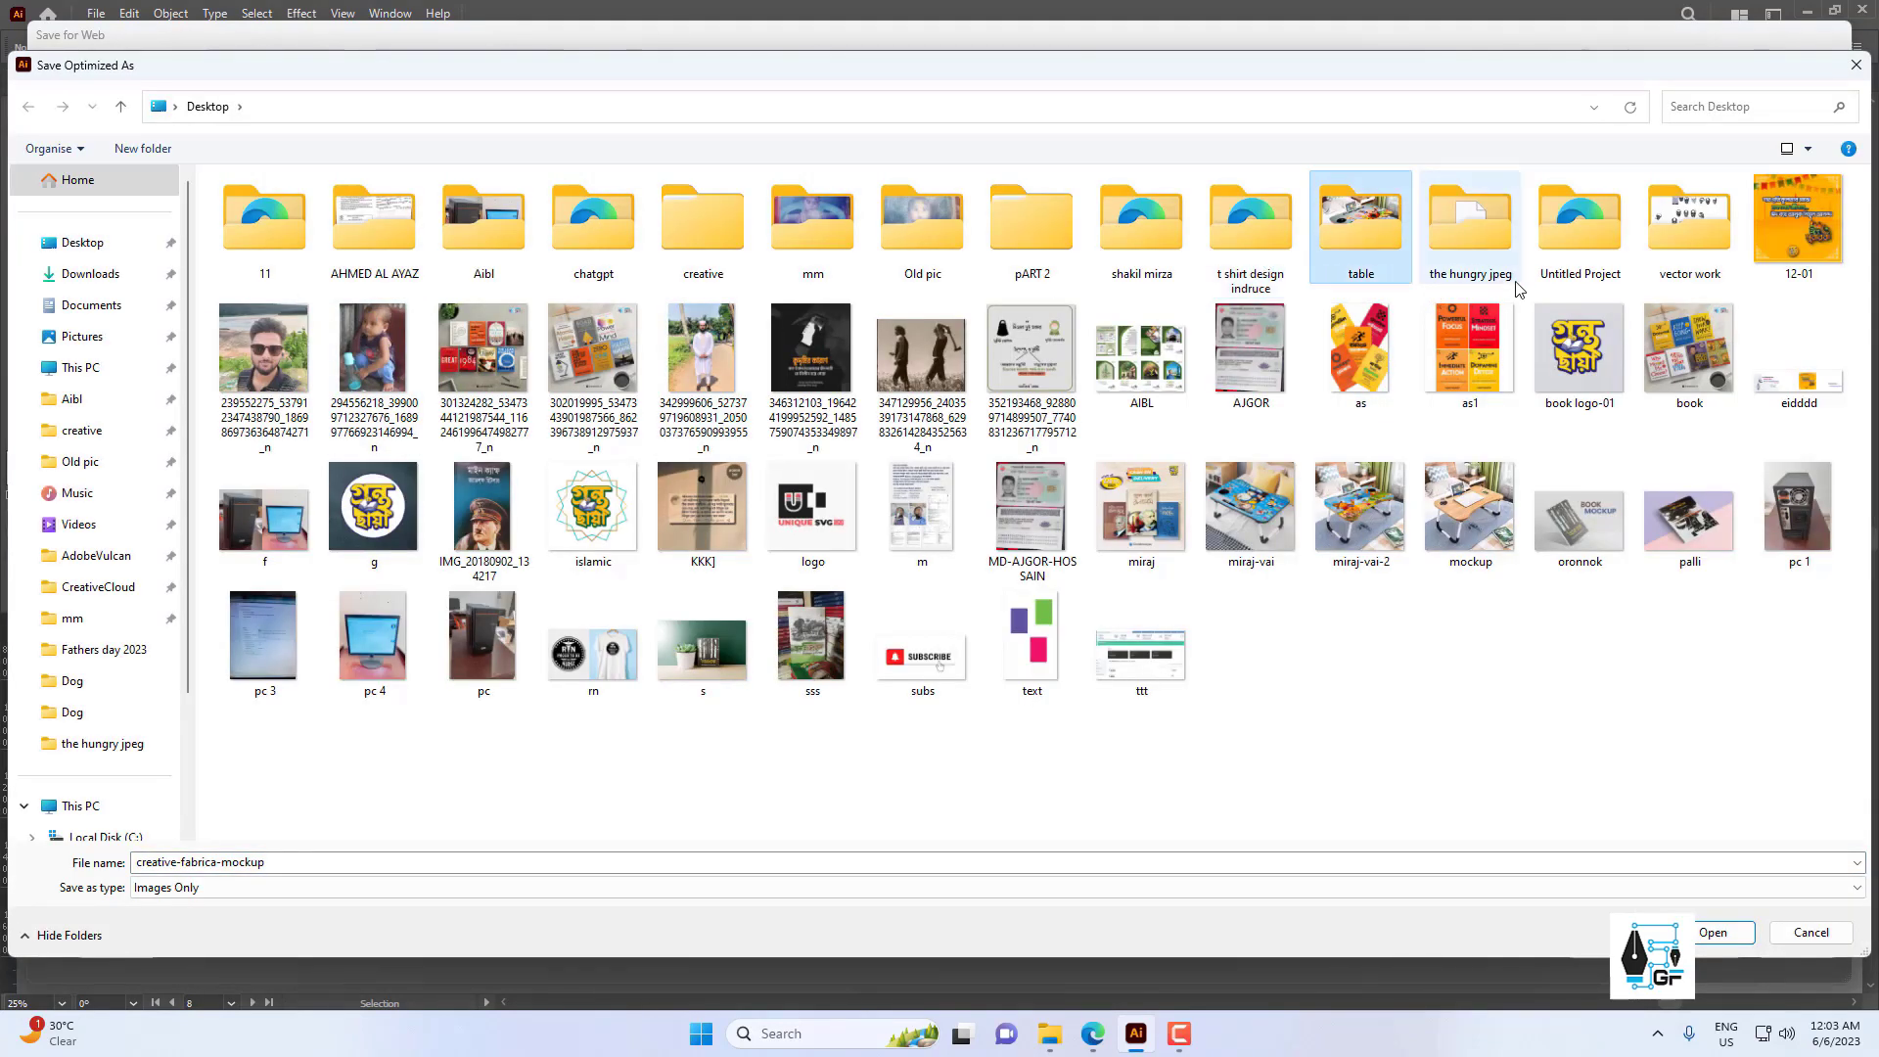
double_click(1511, 278)
left_click(326, 868)
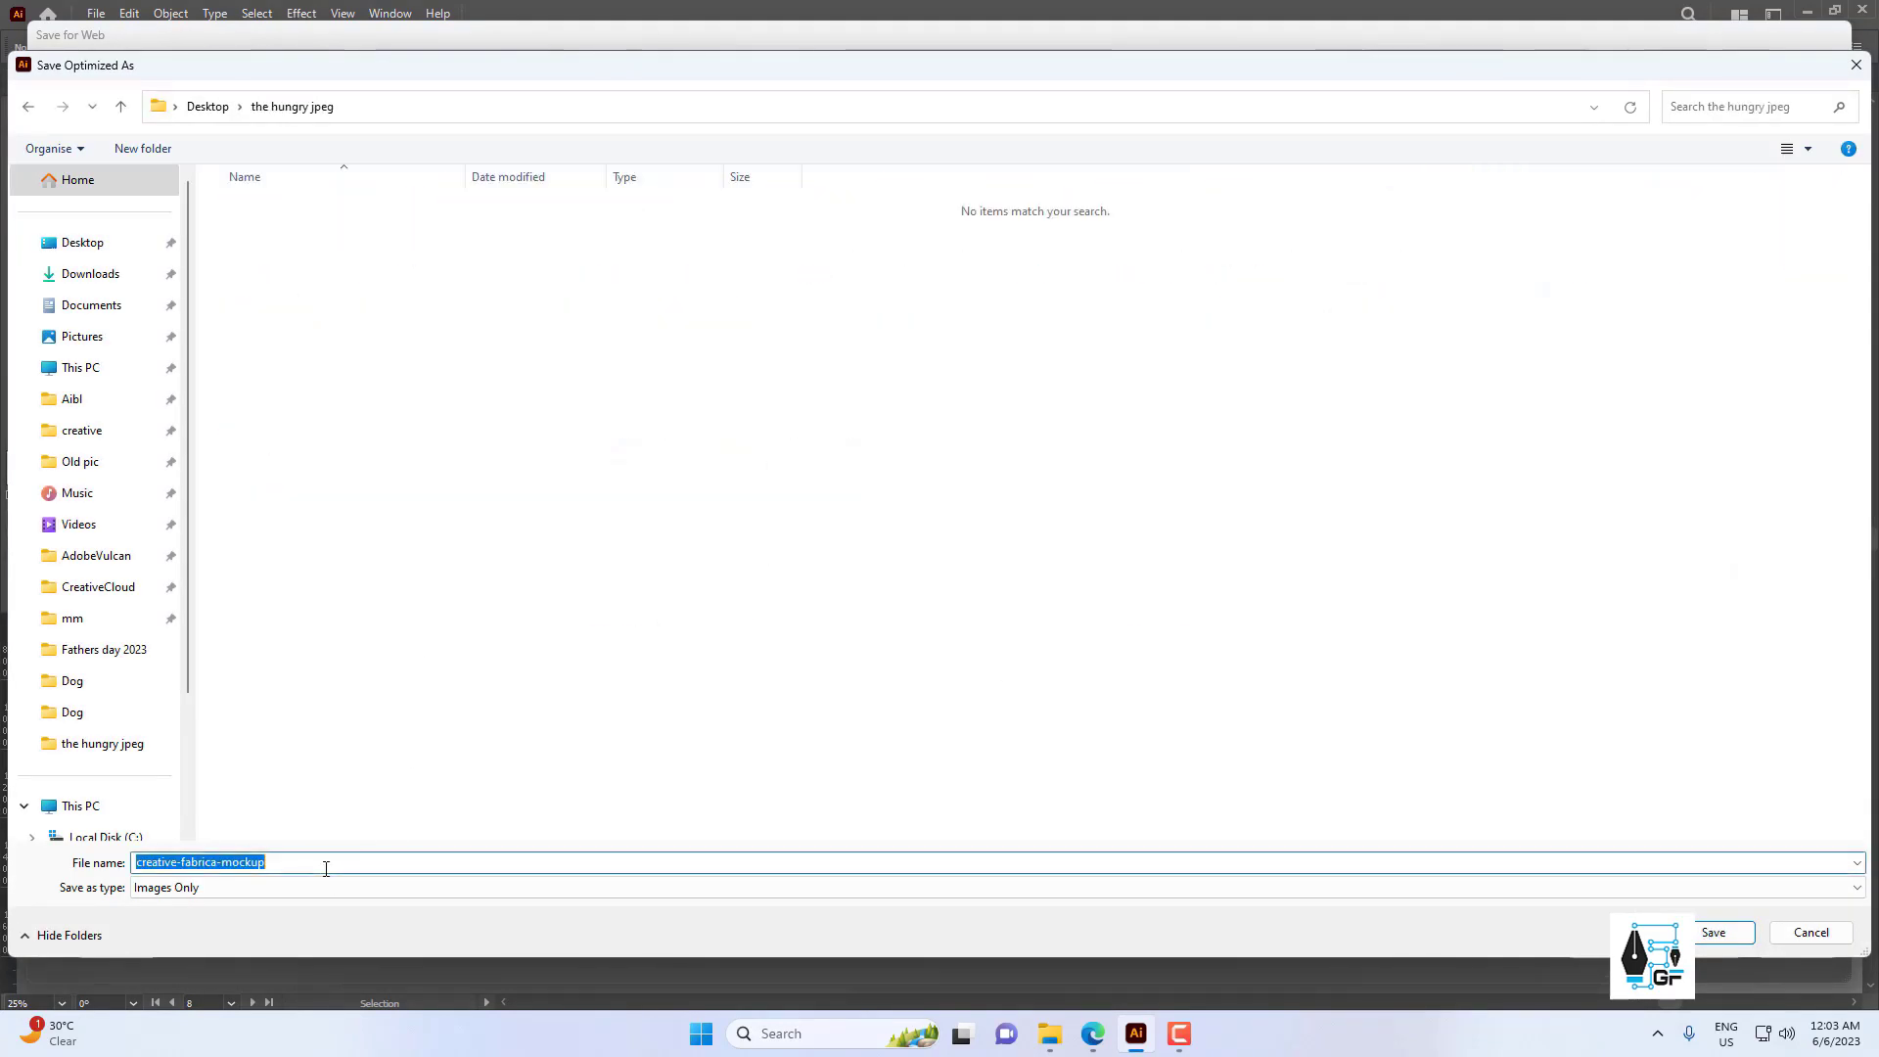
type("1")
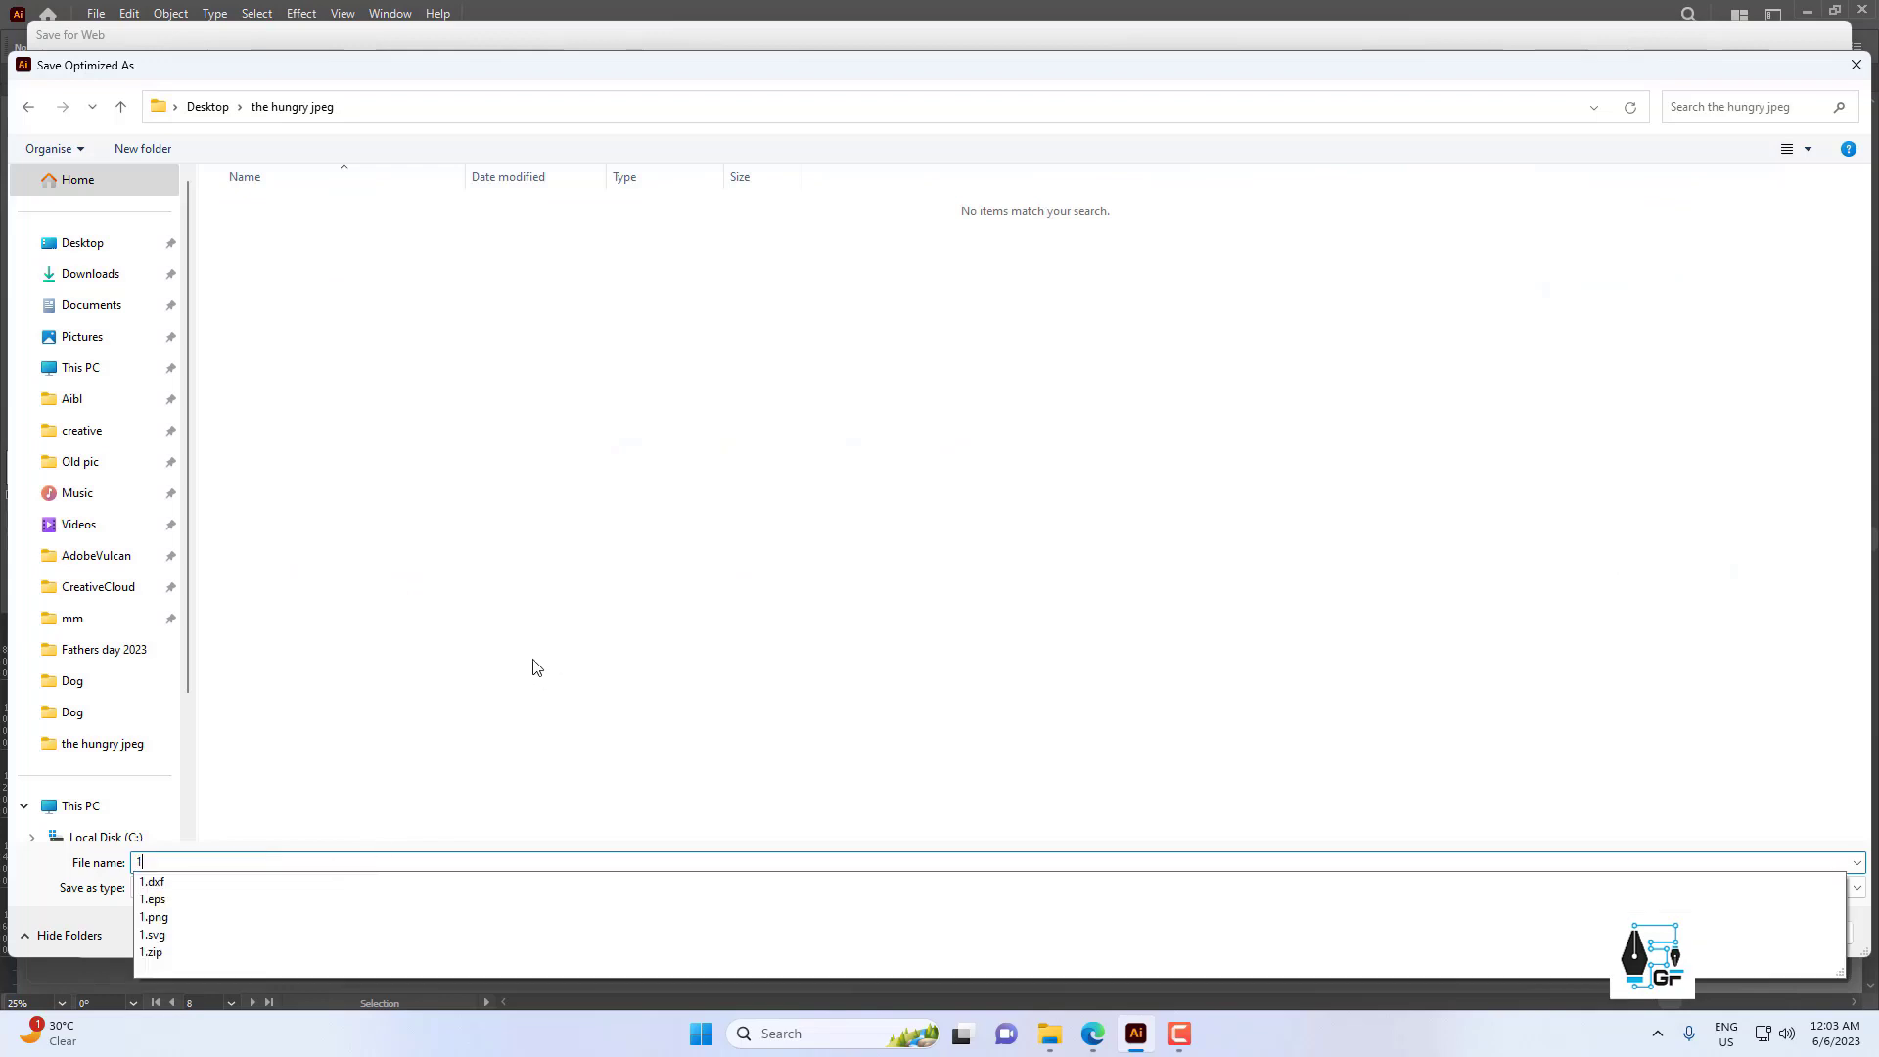
left_click(365, 762)
left_click(185, 861)
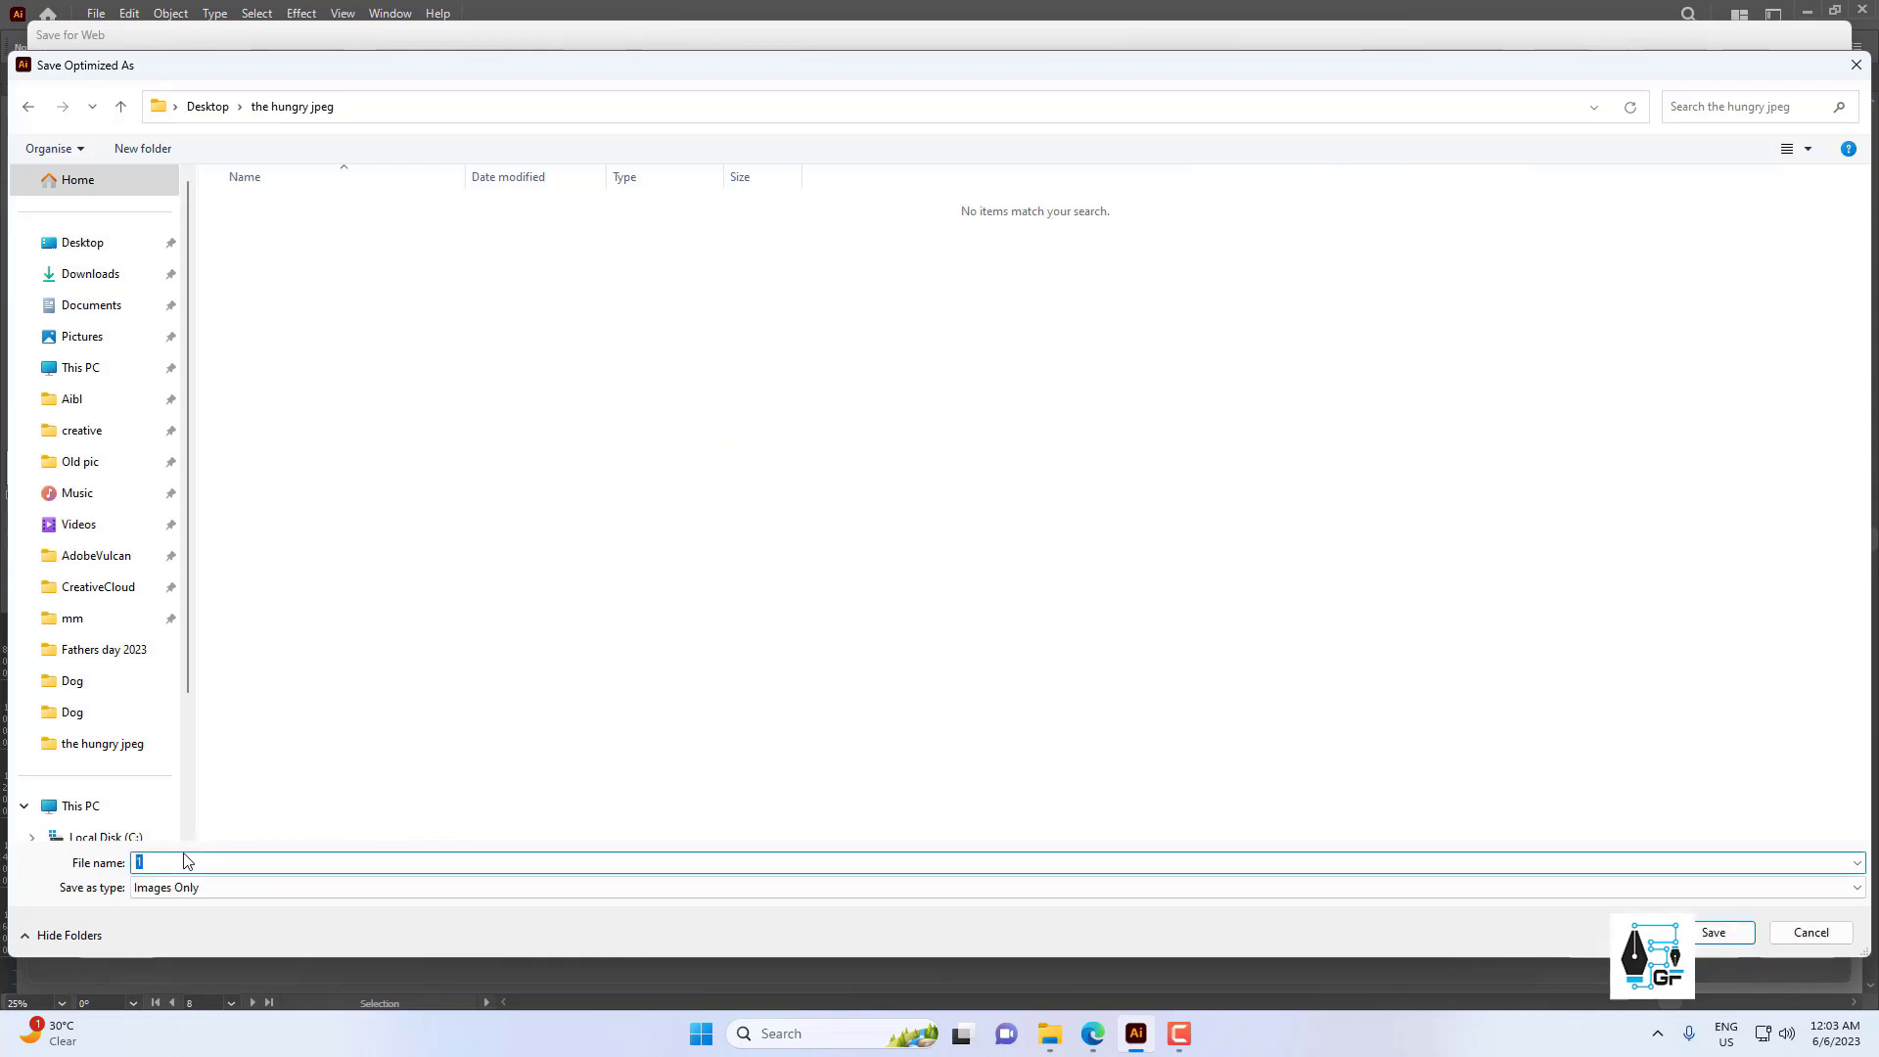
type("mockup")
key("Return")
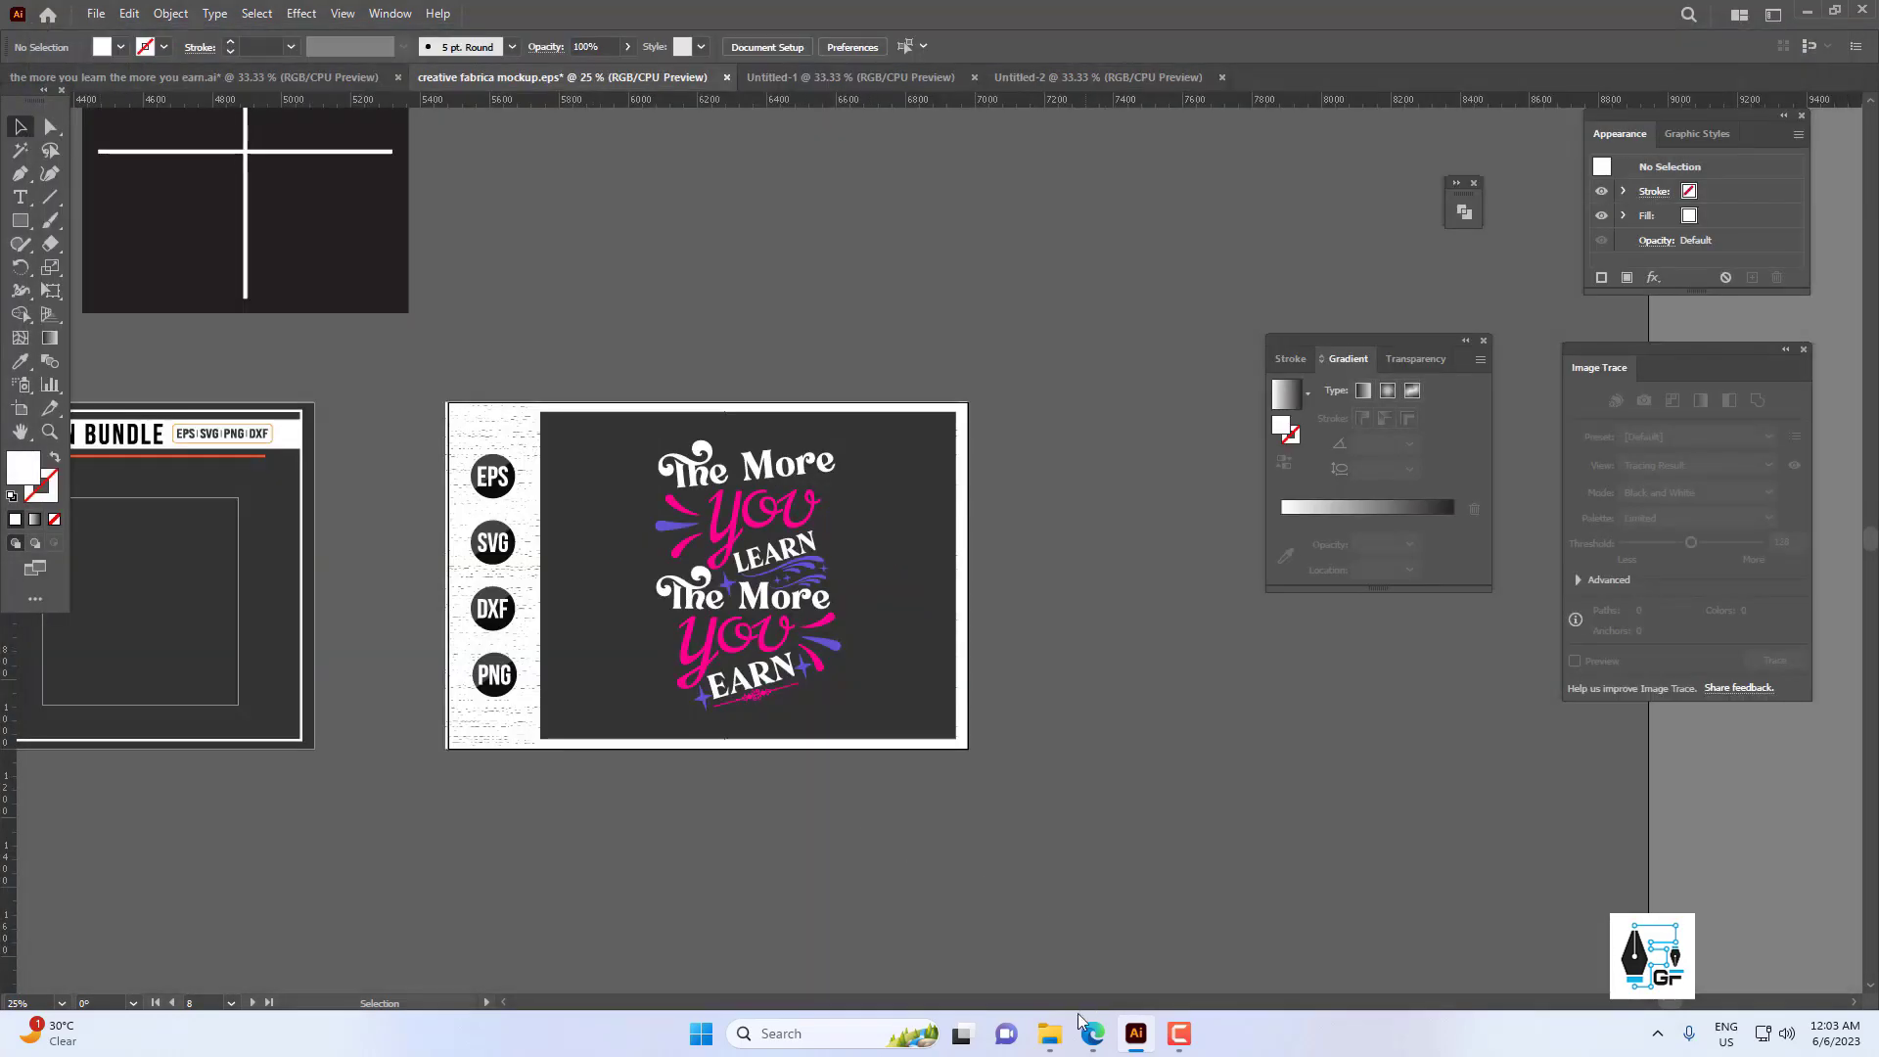
Switch to File Explorer and check the Desktop folder "the hungry jpeg" for the zip file and the mockup JPG.
left_click(1049, 1033)
left_click(391, 320)
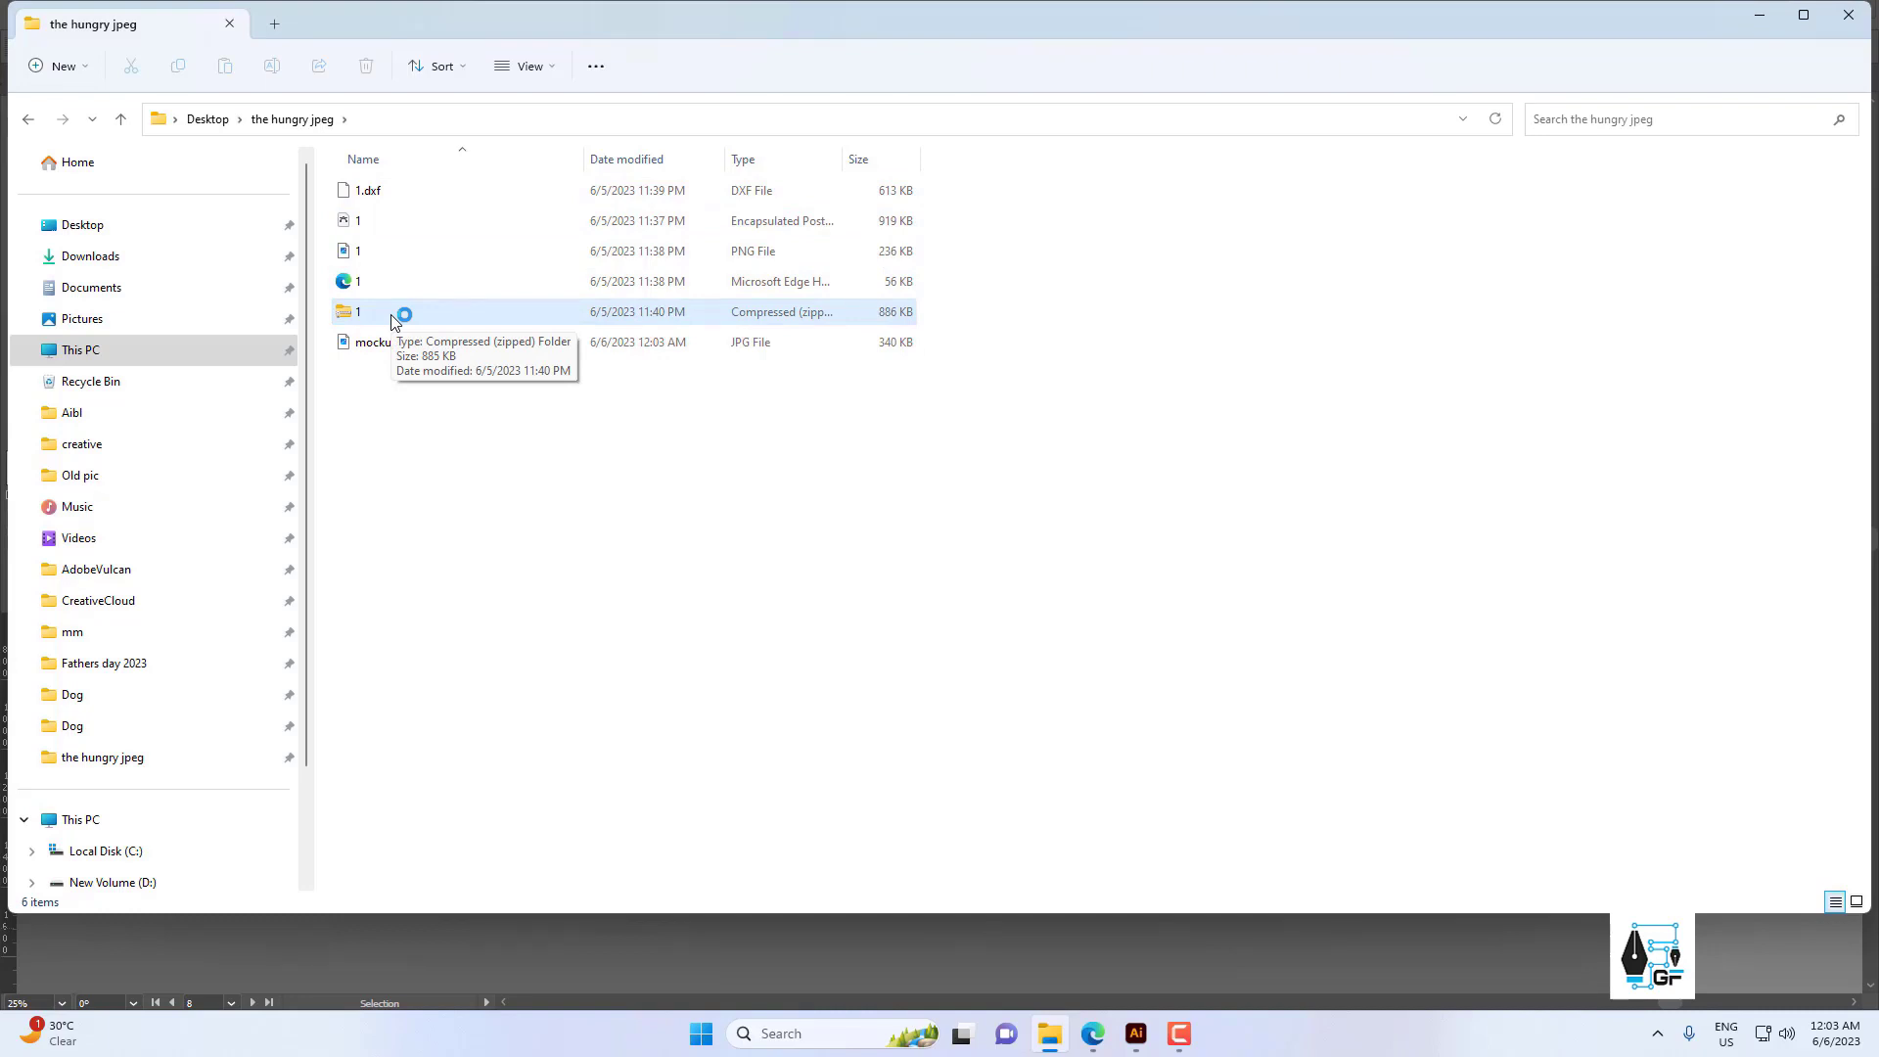
left_click(418, 362)
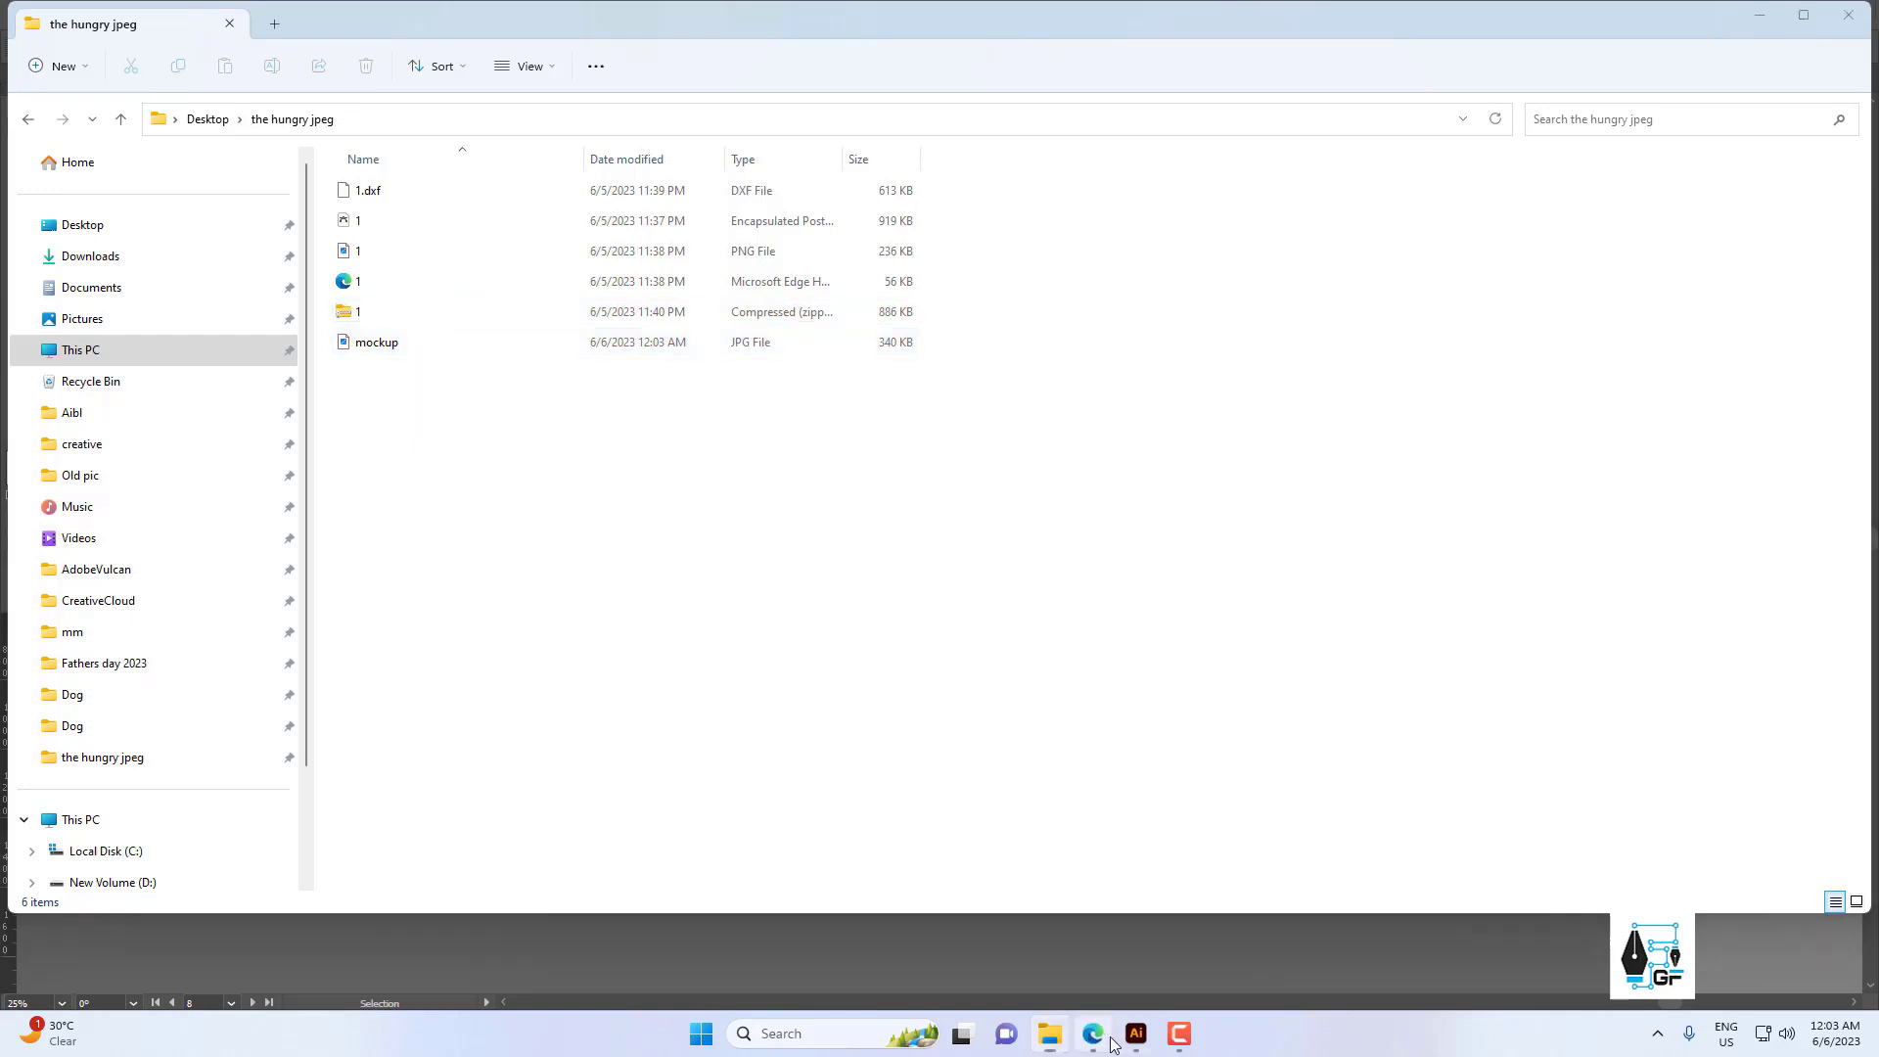
Switch to Edge and add the mockup JPG from the Desktop folder "the hungry jpeg" as the new product's image.
key("alt+Tab")
scroll(747, 597, "down", 5)
scroll(746, 597, "up", 5)
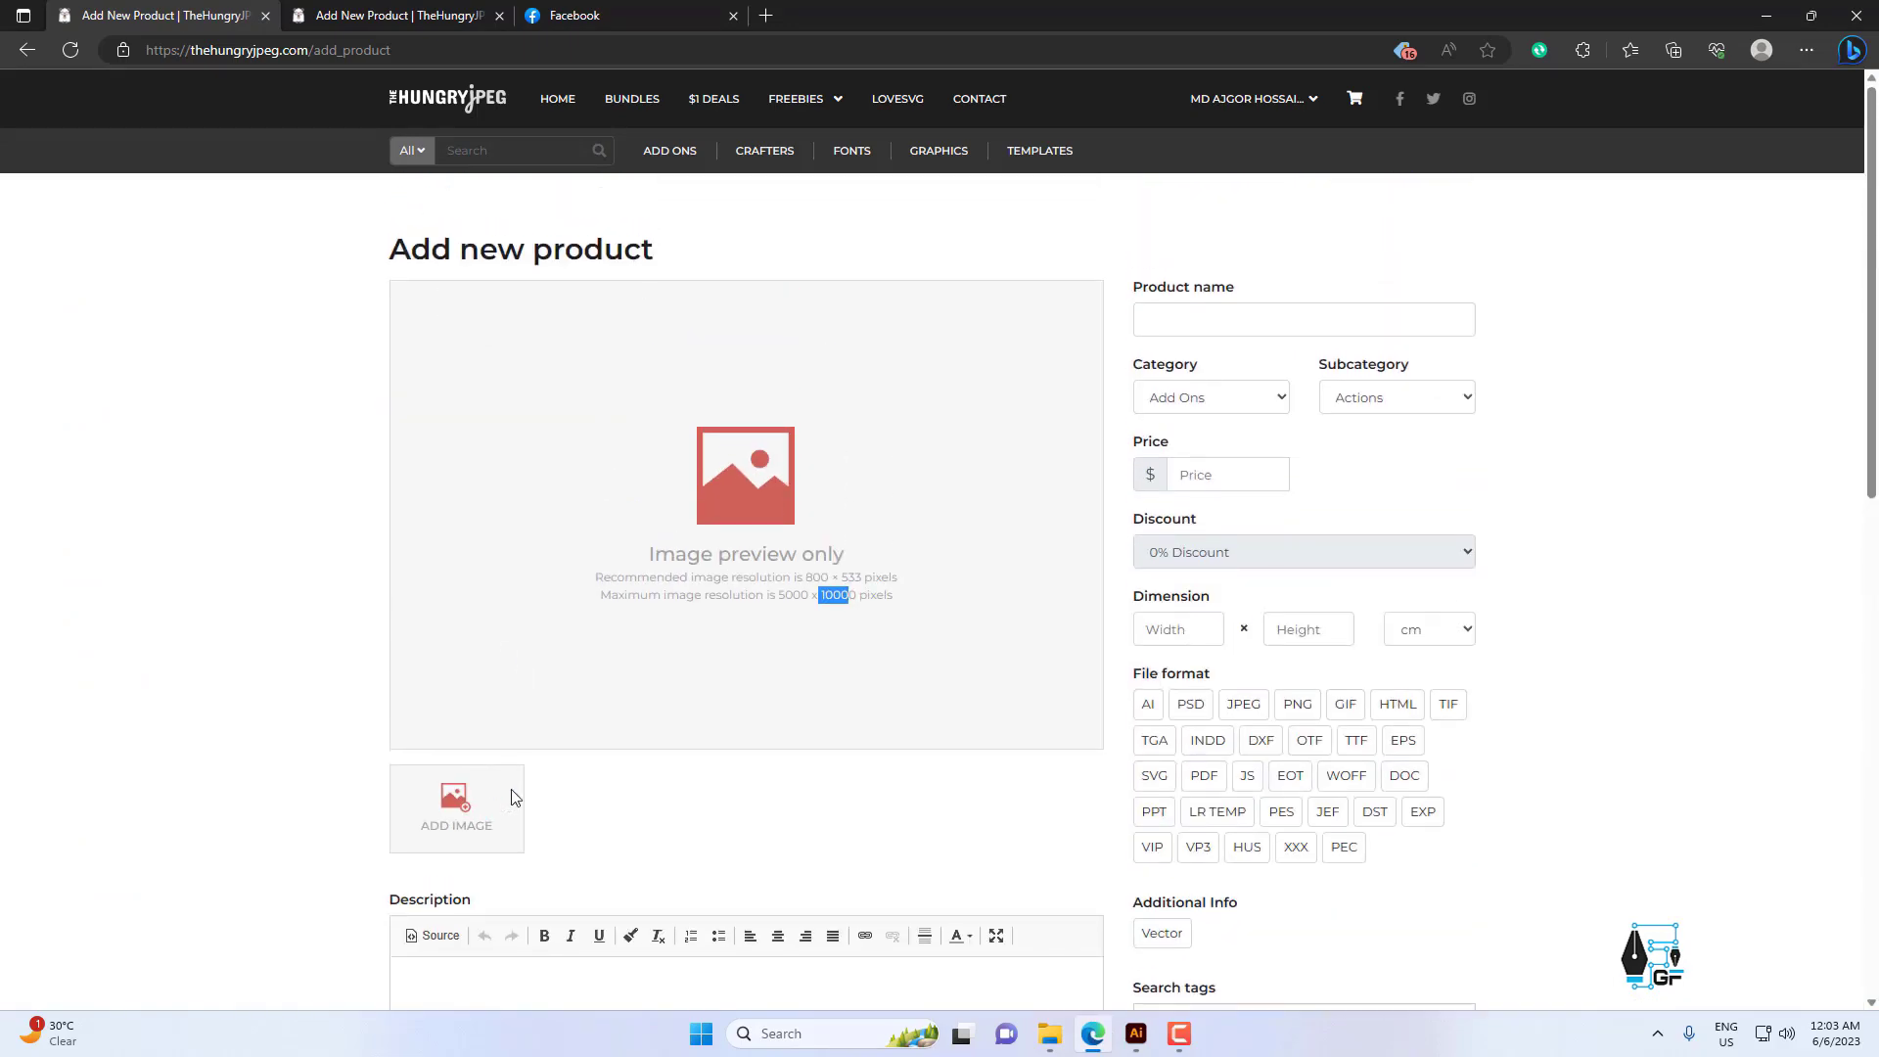
left_click(511, 798)
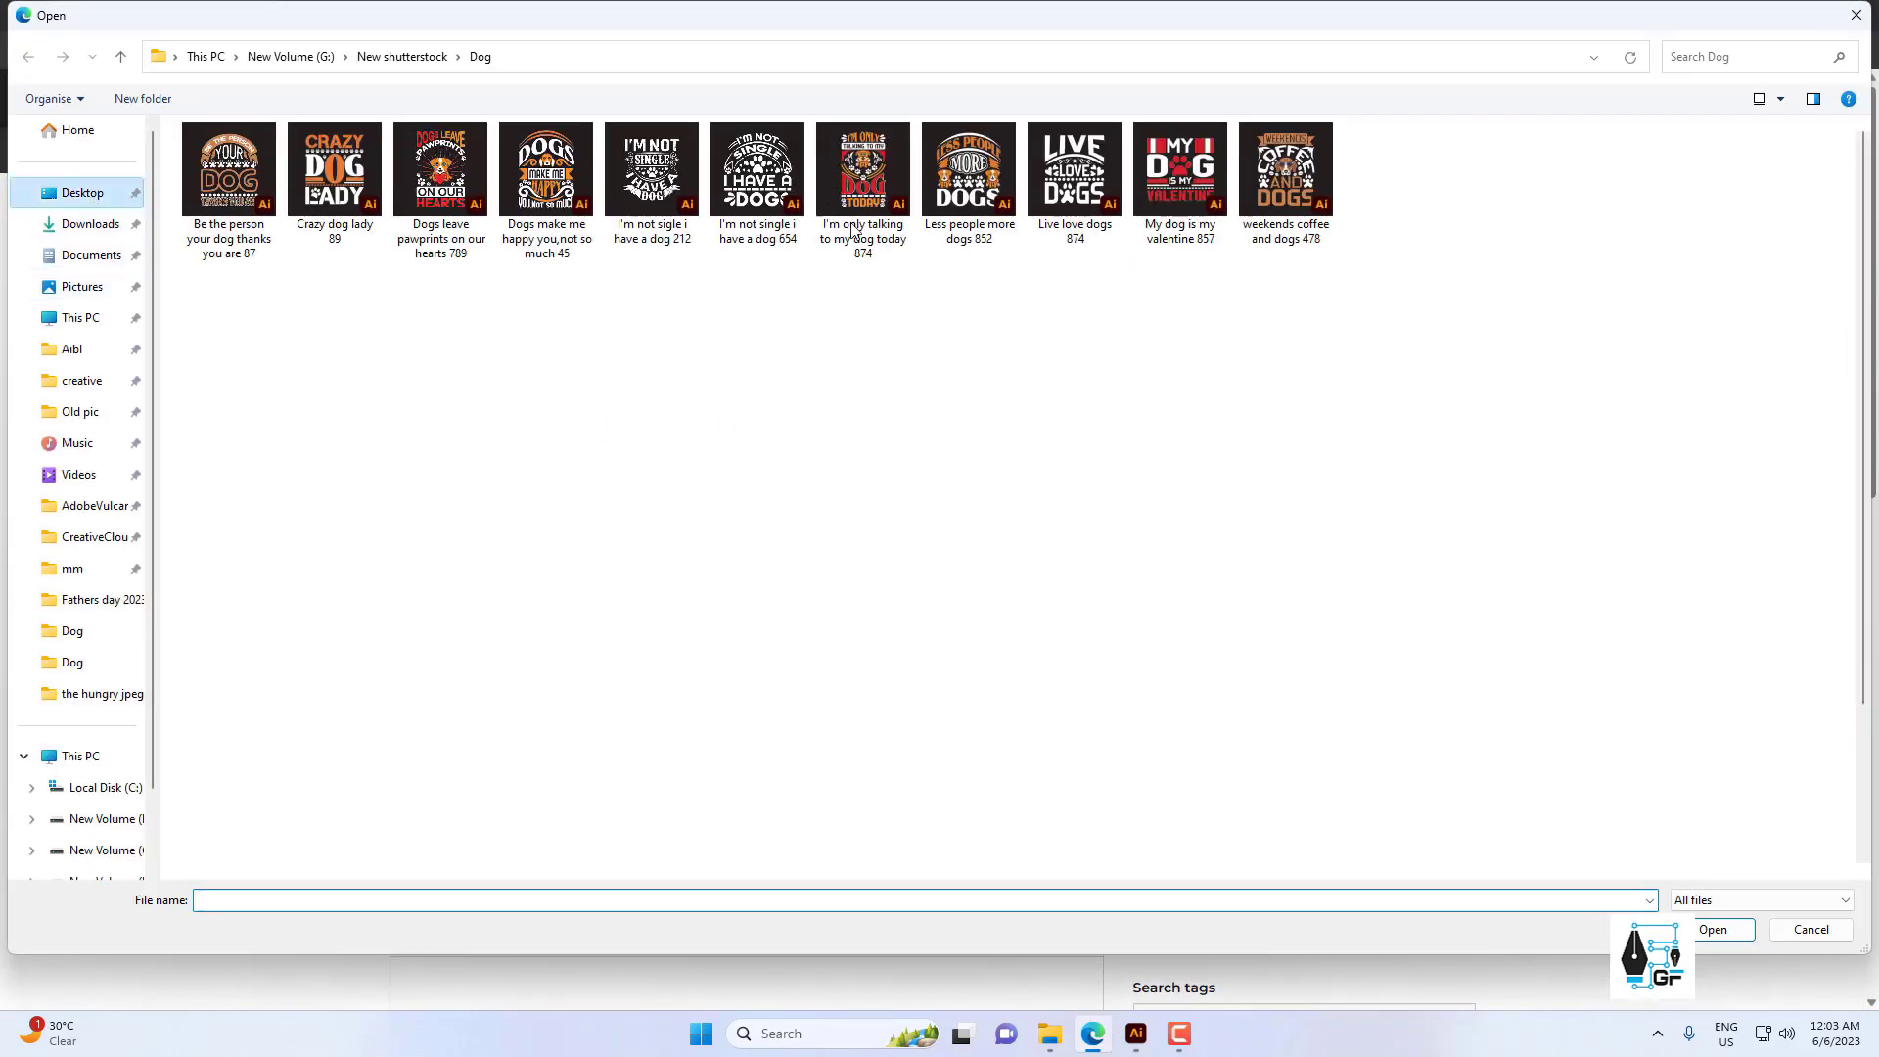
scroll(1558, 795, "down", 3)
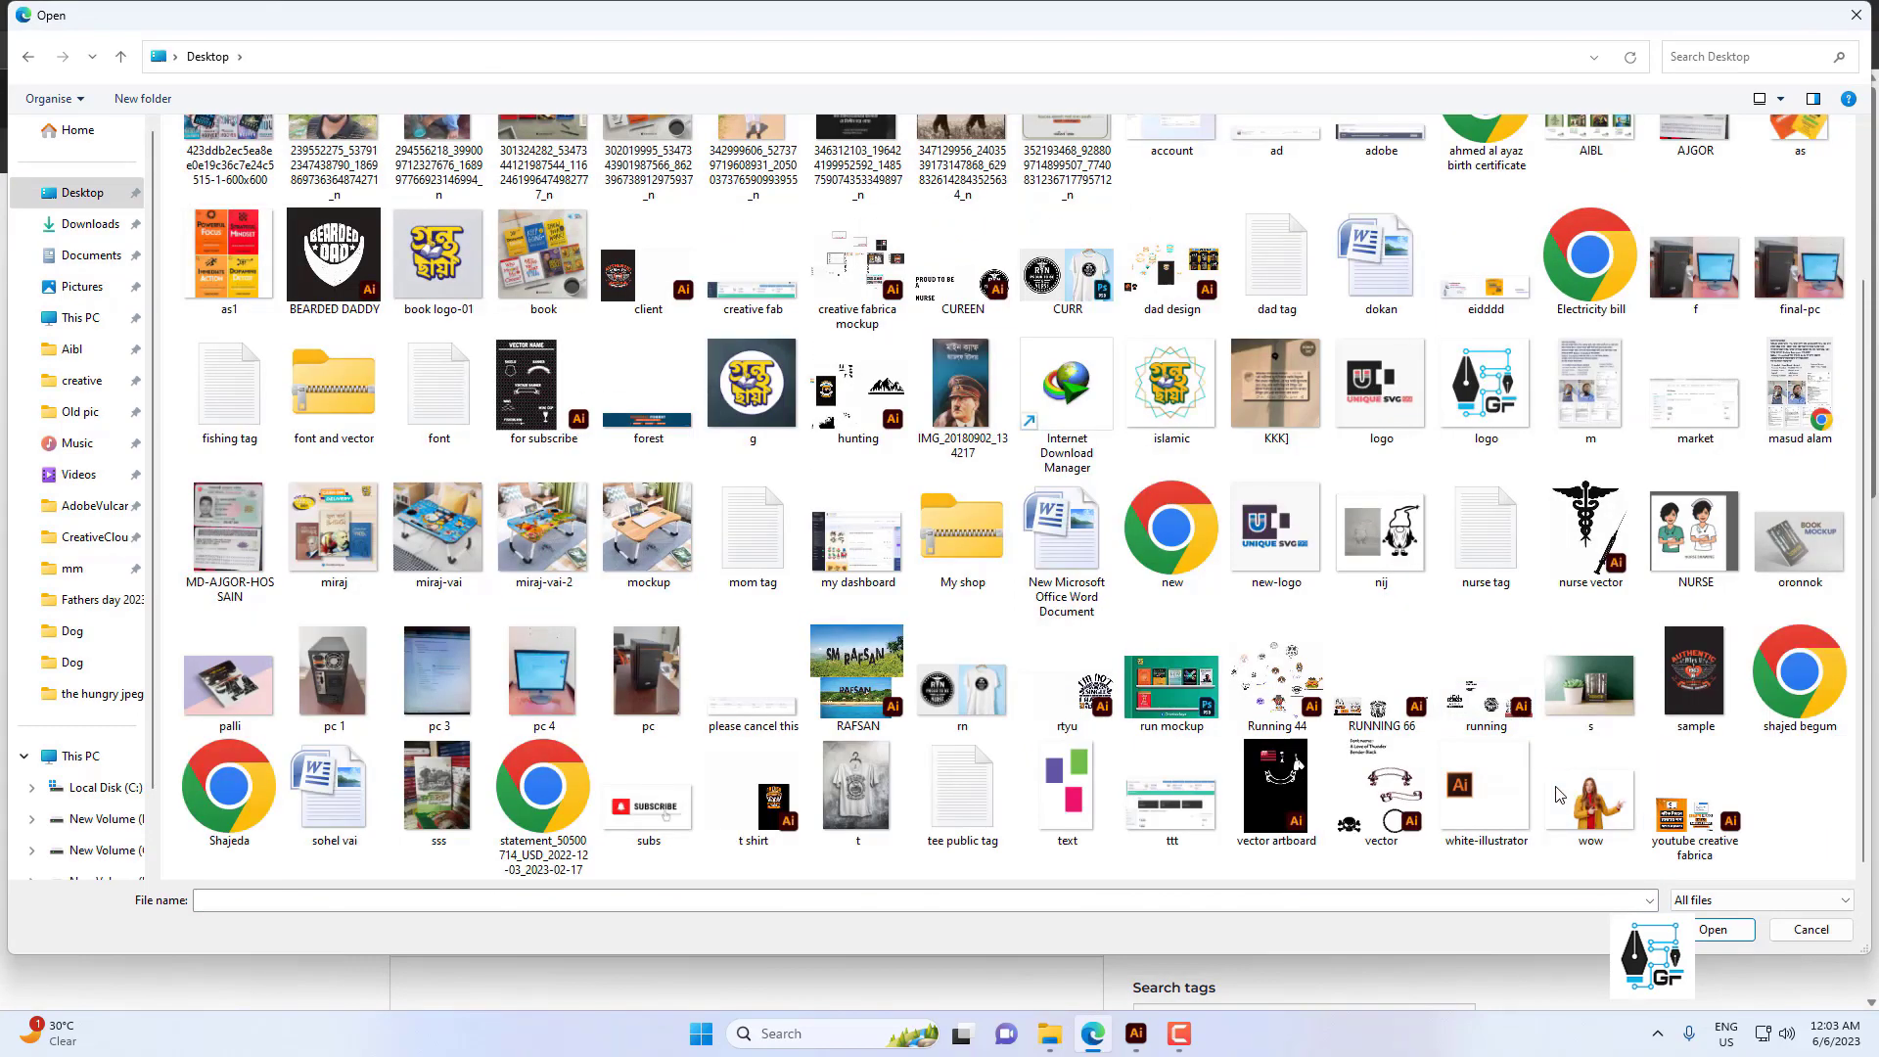
scroll(1066, 675, "up", 3)
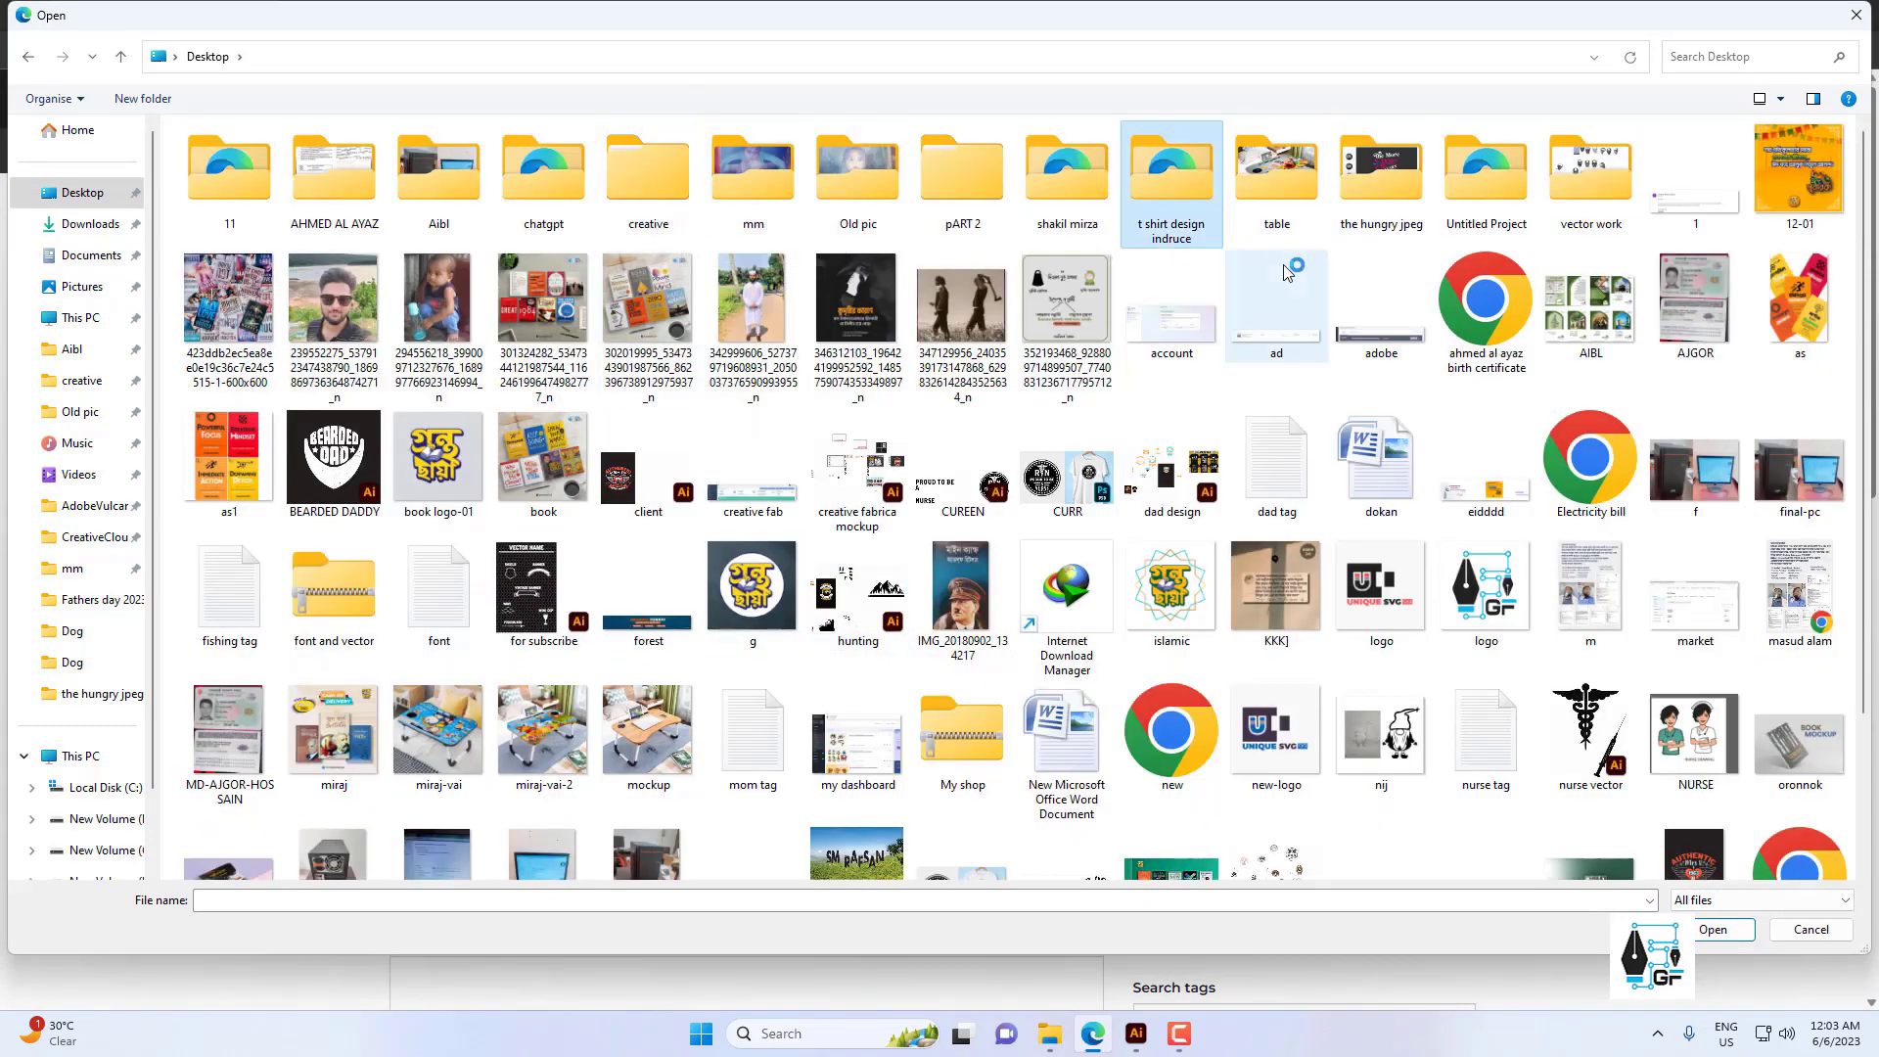
double_click(1380, 172)
double_click(244, 317)
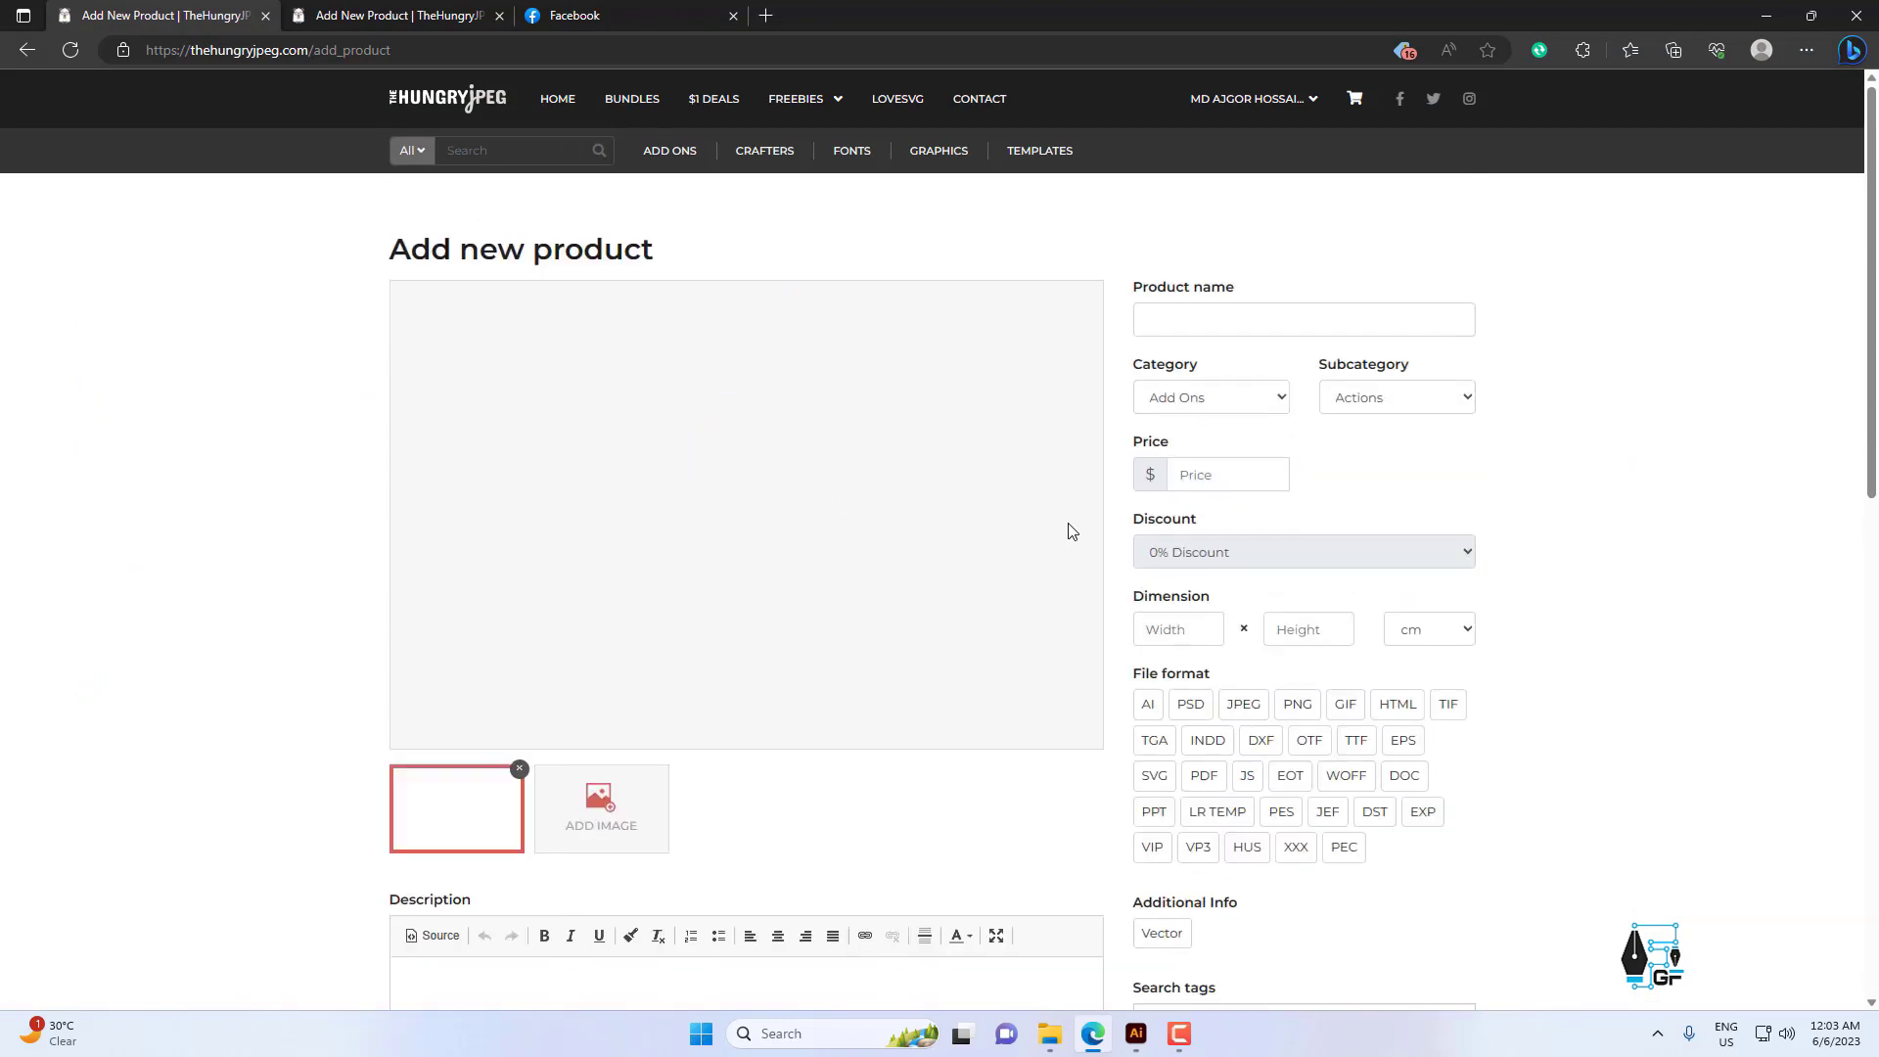
Upload the zip file 1 from the folder "the hungry jpeg" as the product file.
scroll(1070, 529, "down", 8)
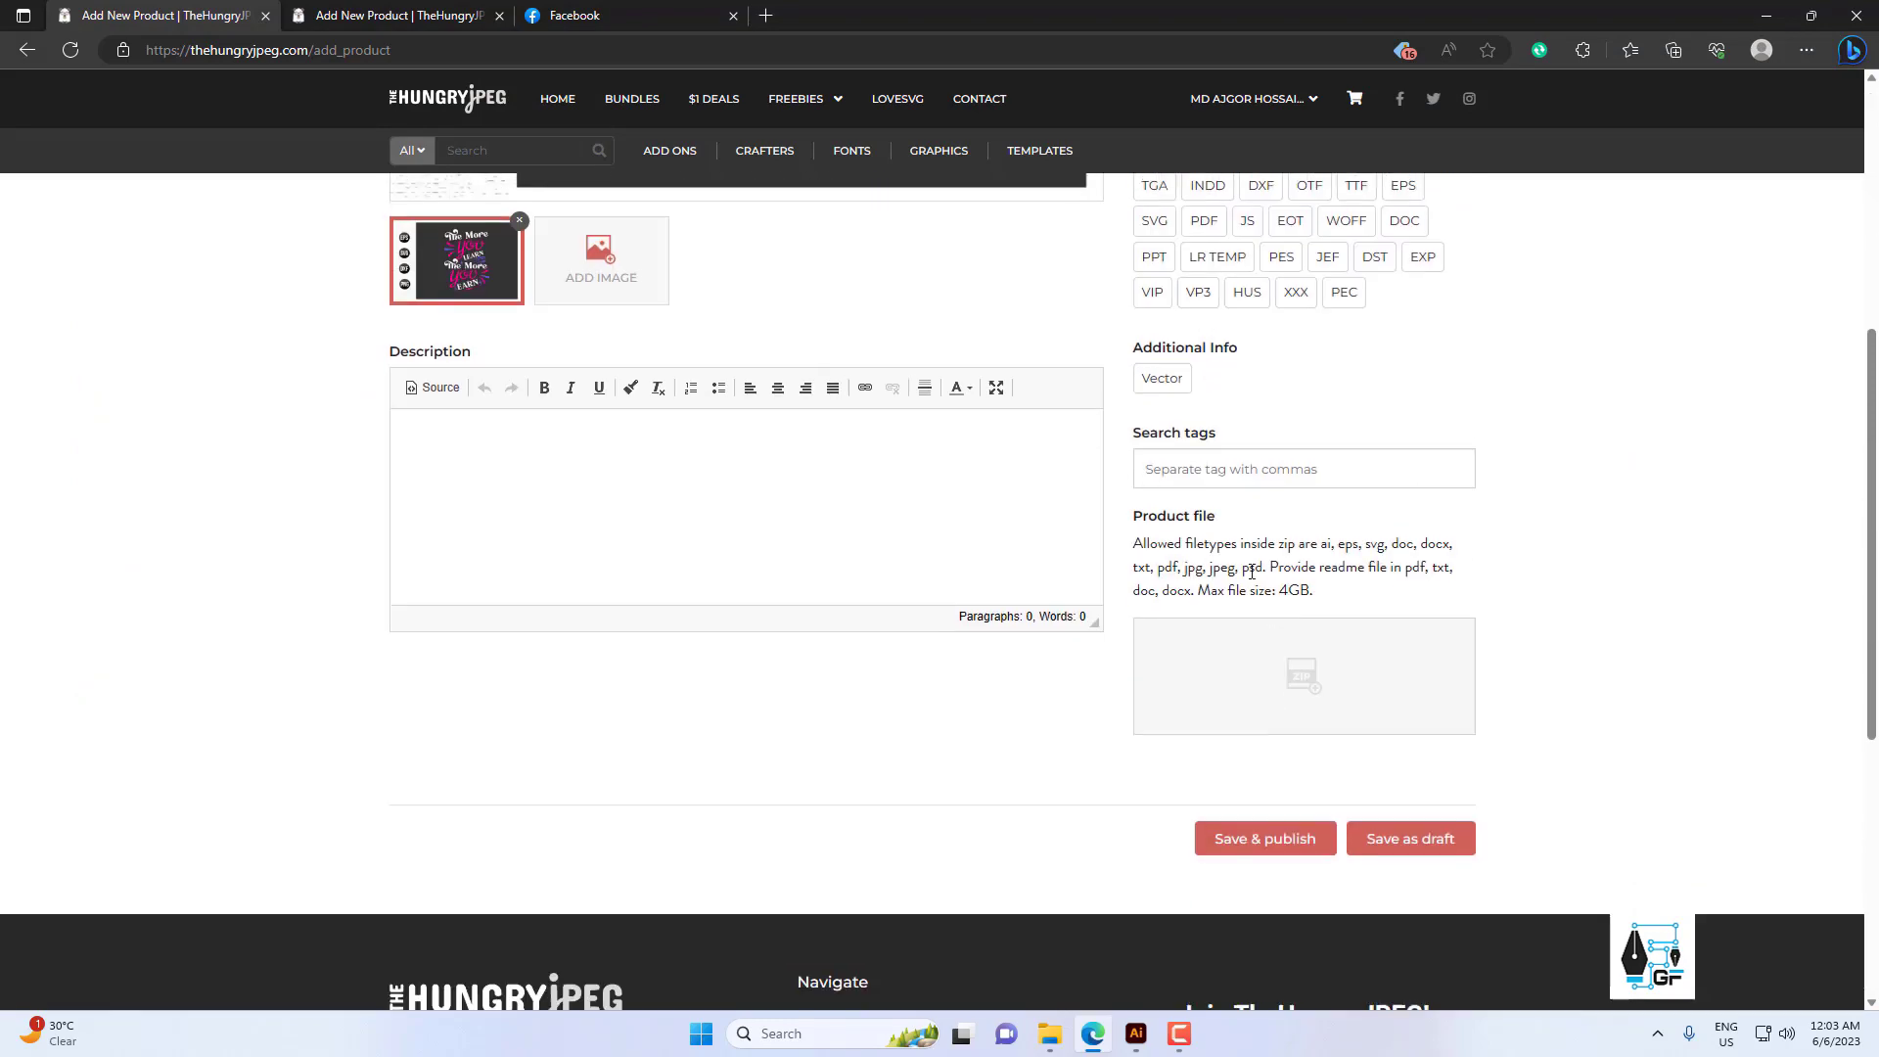
scroll(1379, 514, "up", 3)
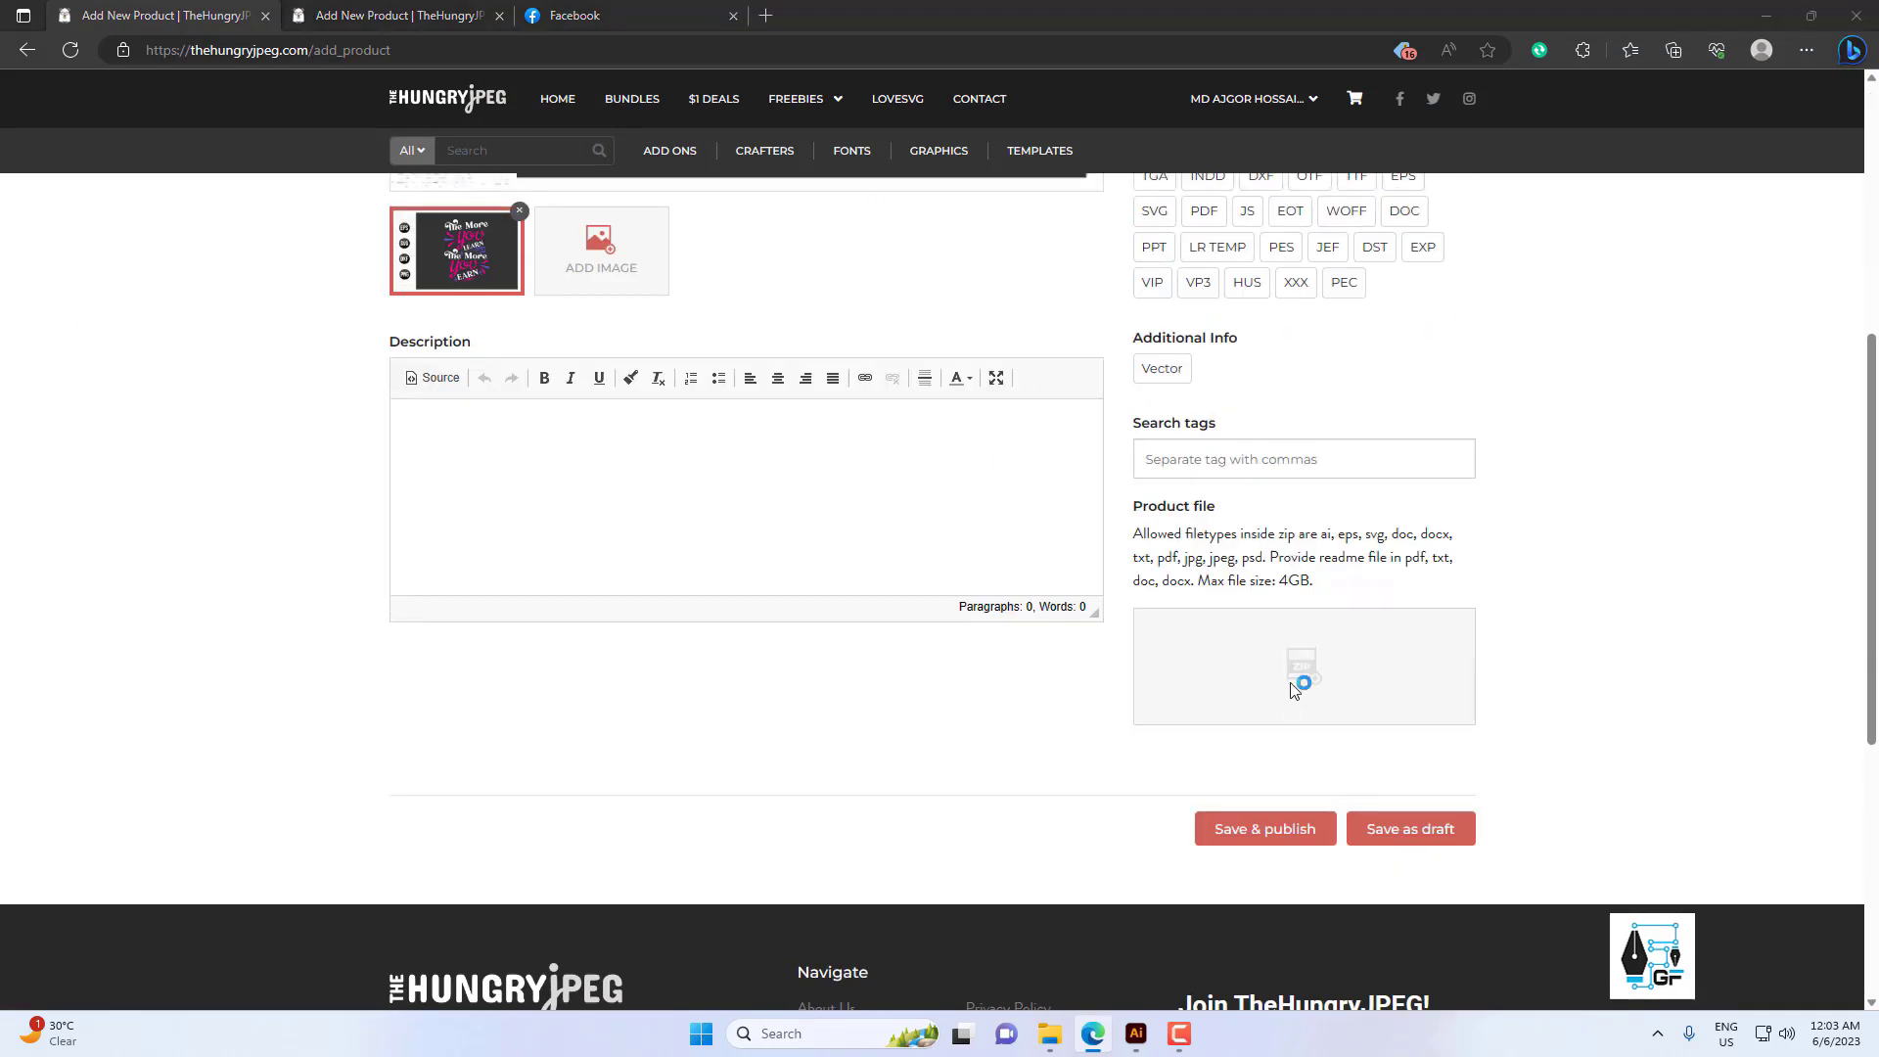
left_click(1294, 688)
double_click(239, 282)
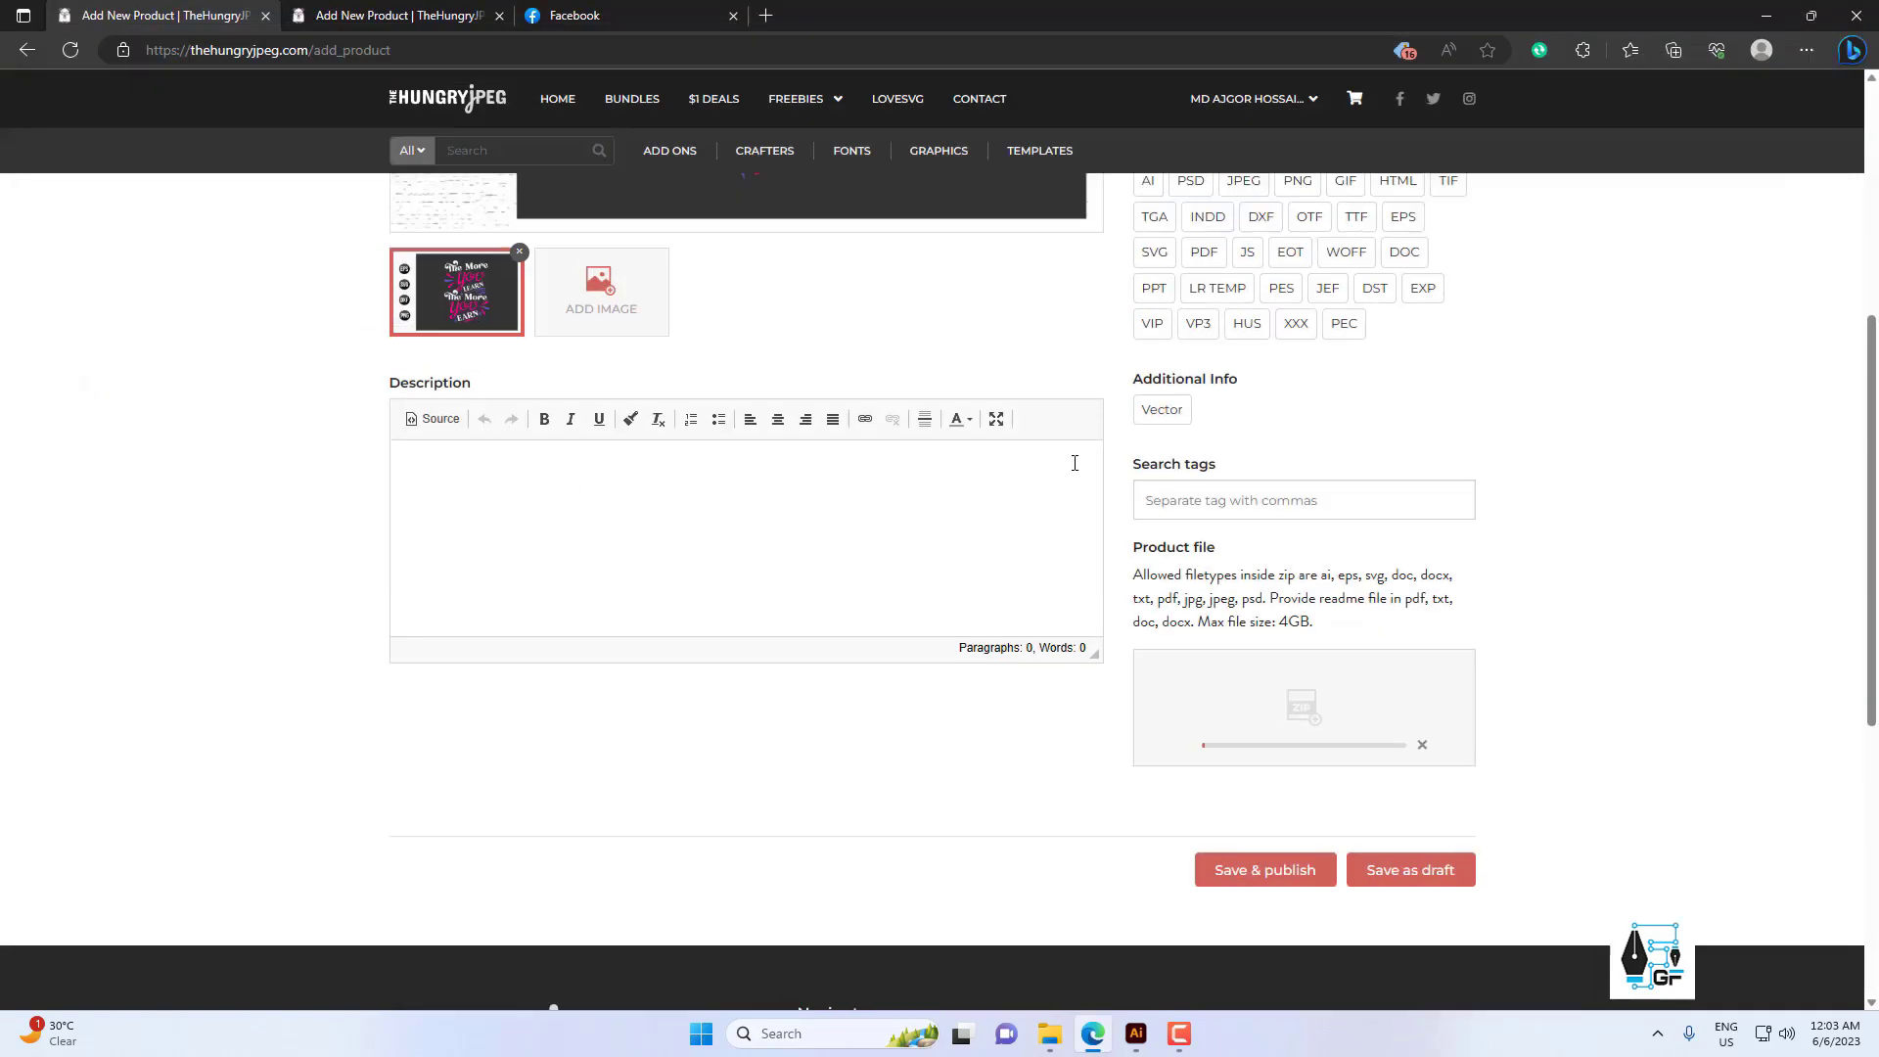
Enter "The more you learn the more you earn - motivational quotes design" as the product name.
scroll(1184, 528, "up", 3)
left_click(1277, 312)
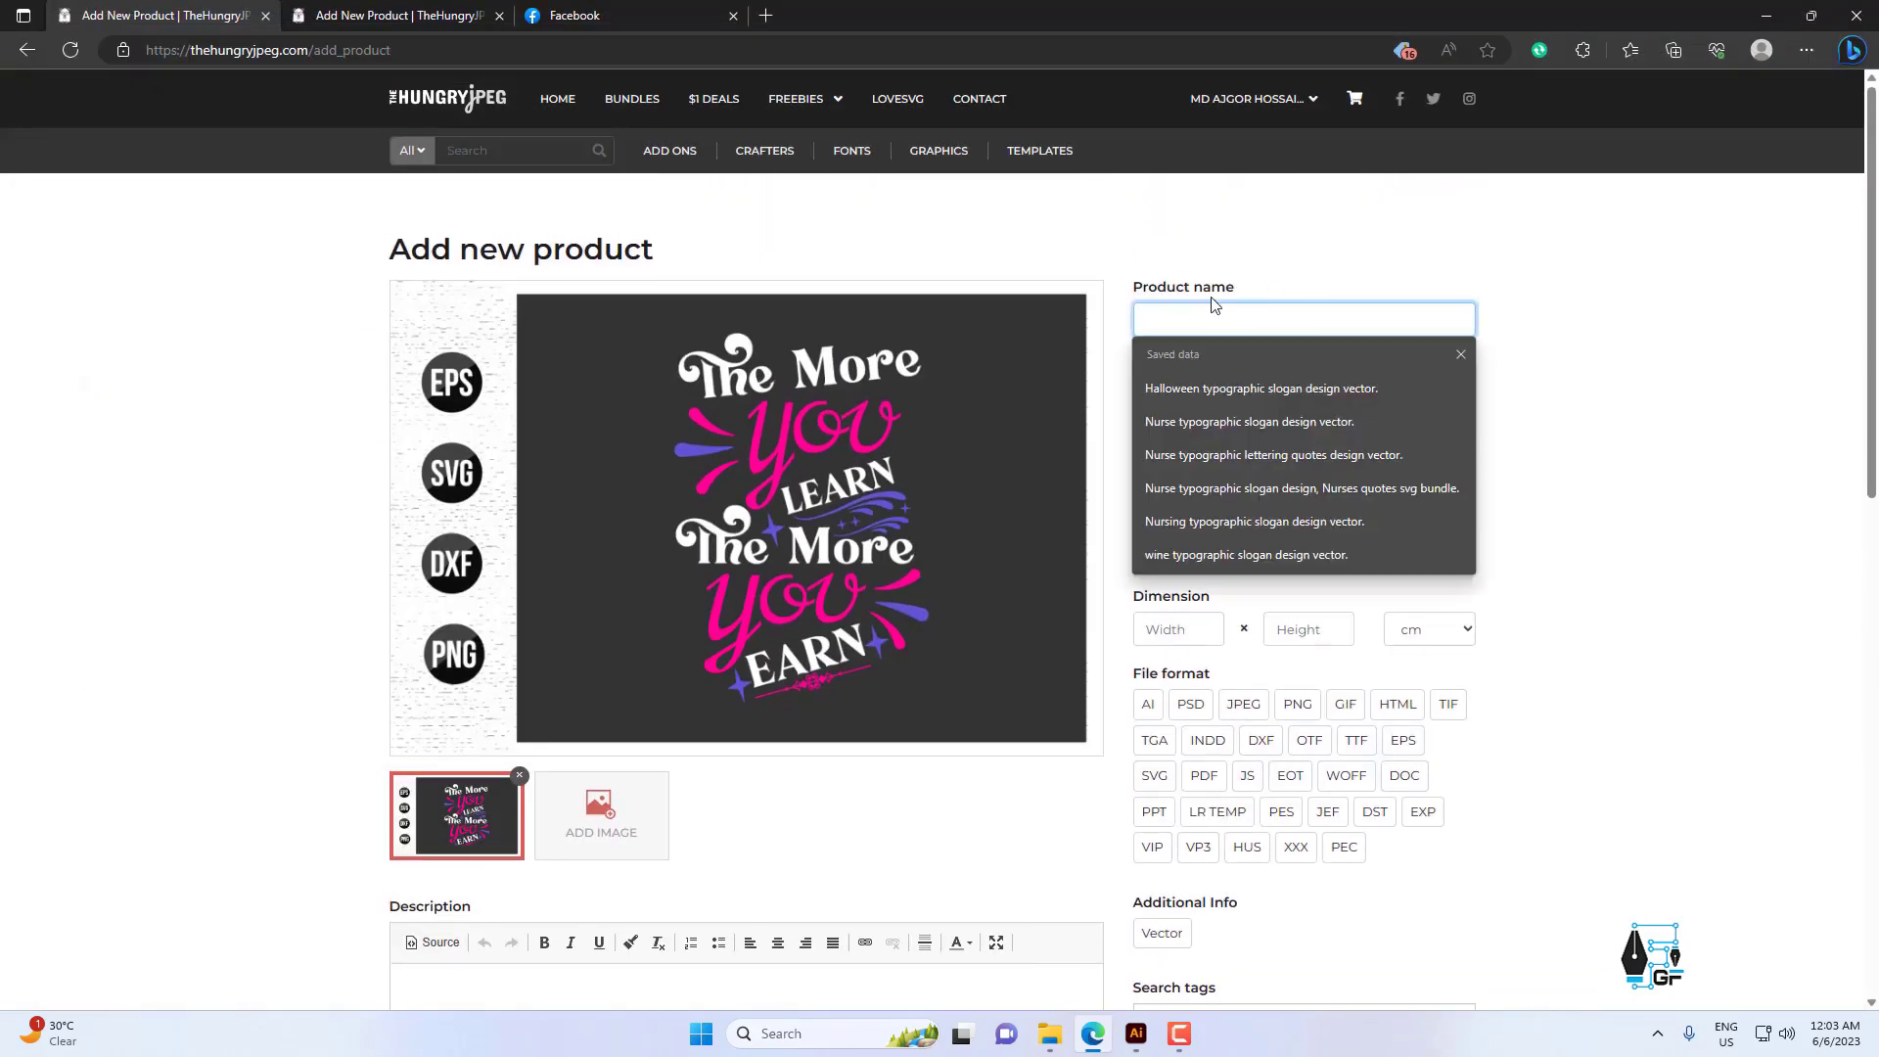
type("?")
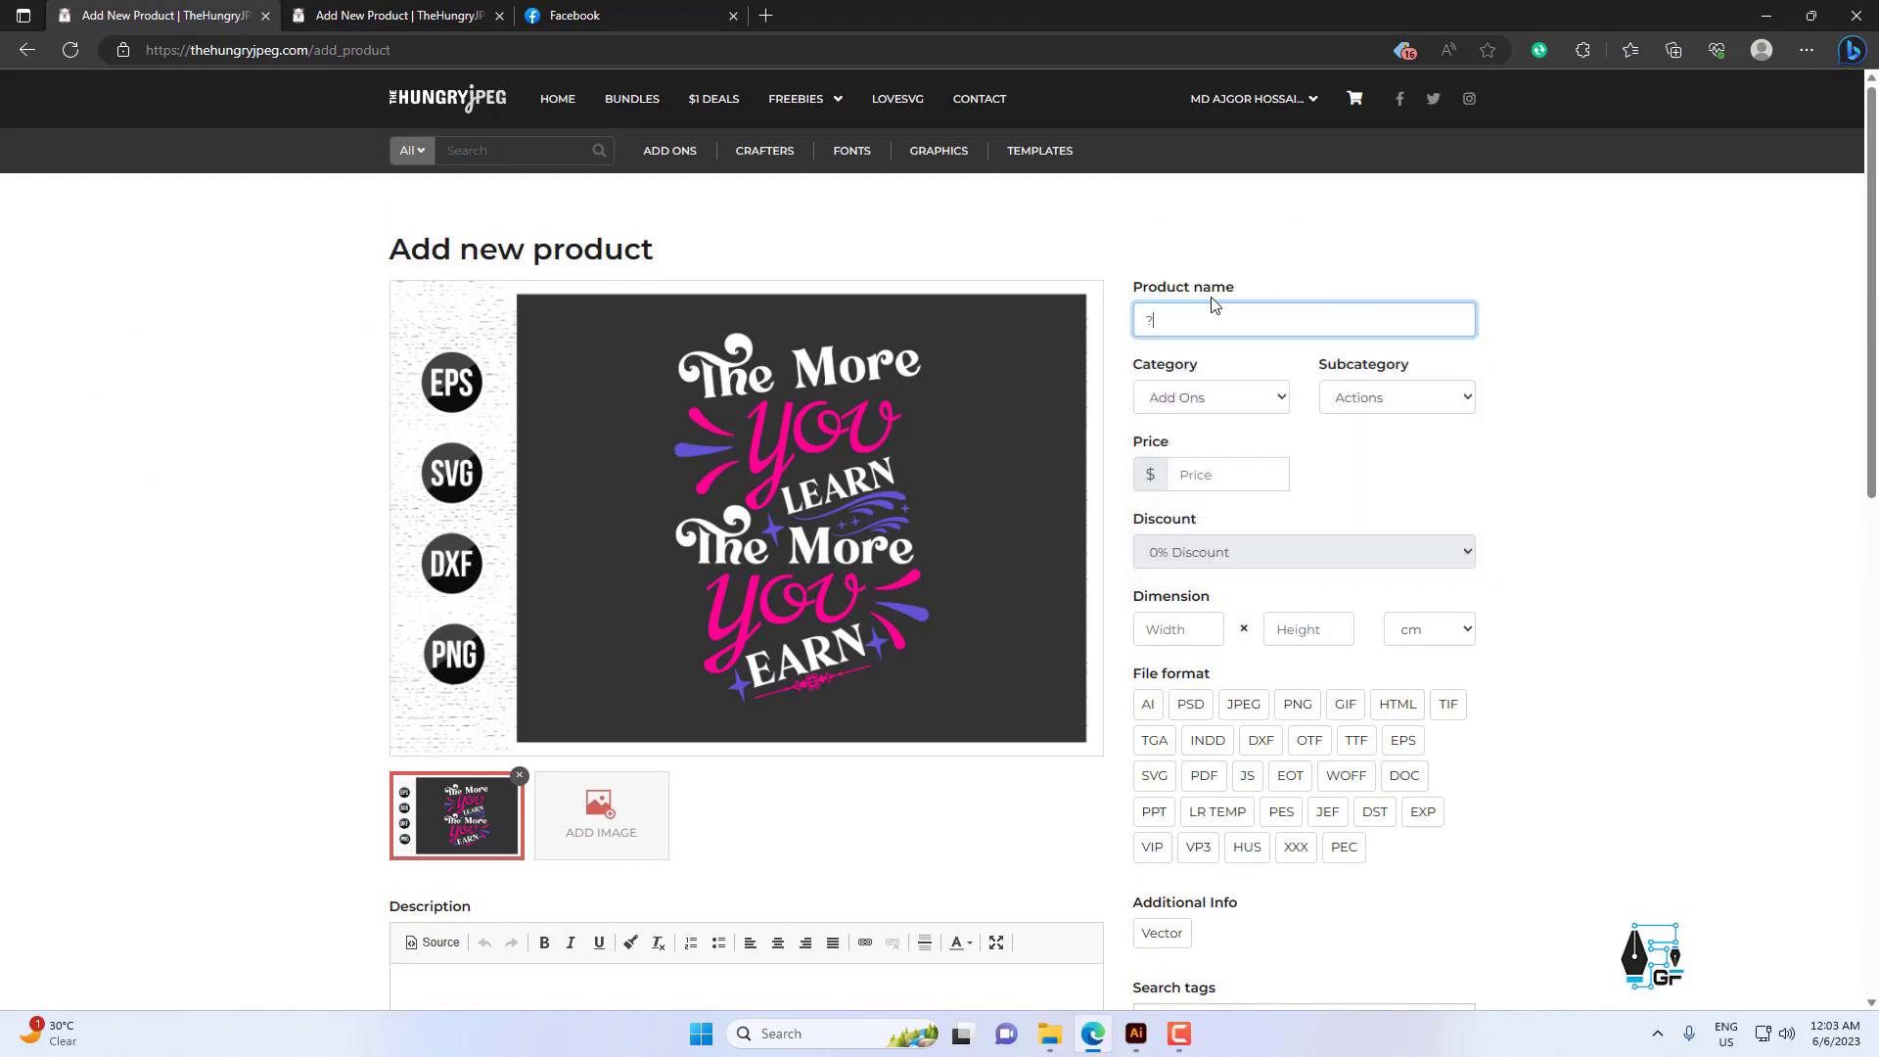
type("The mor")
type("- motivatio")
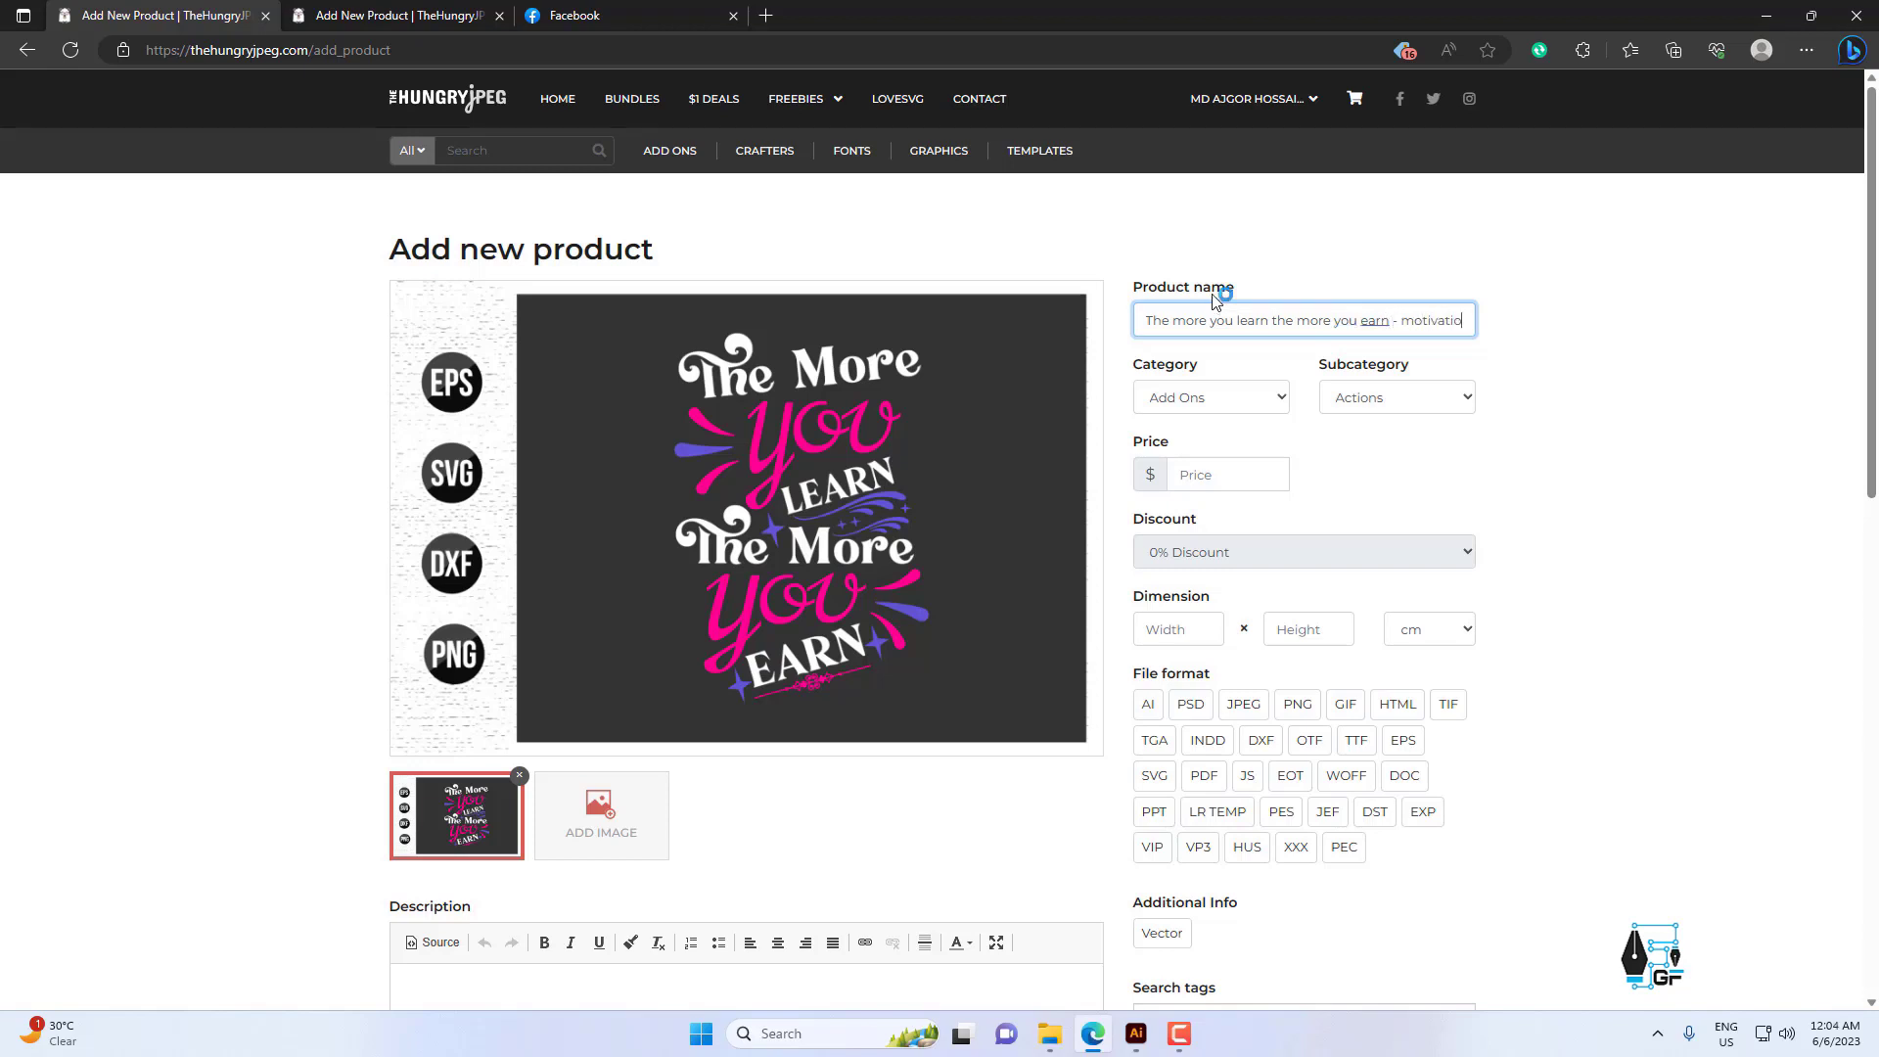
type("nal quotes de")
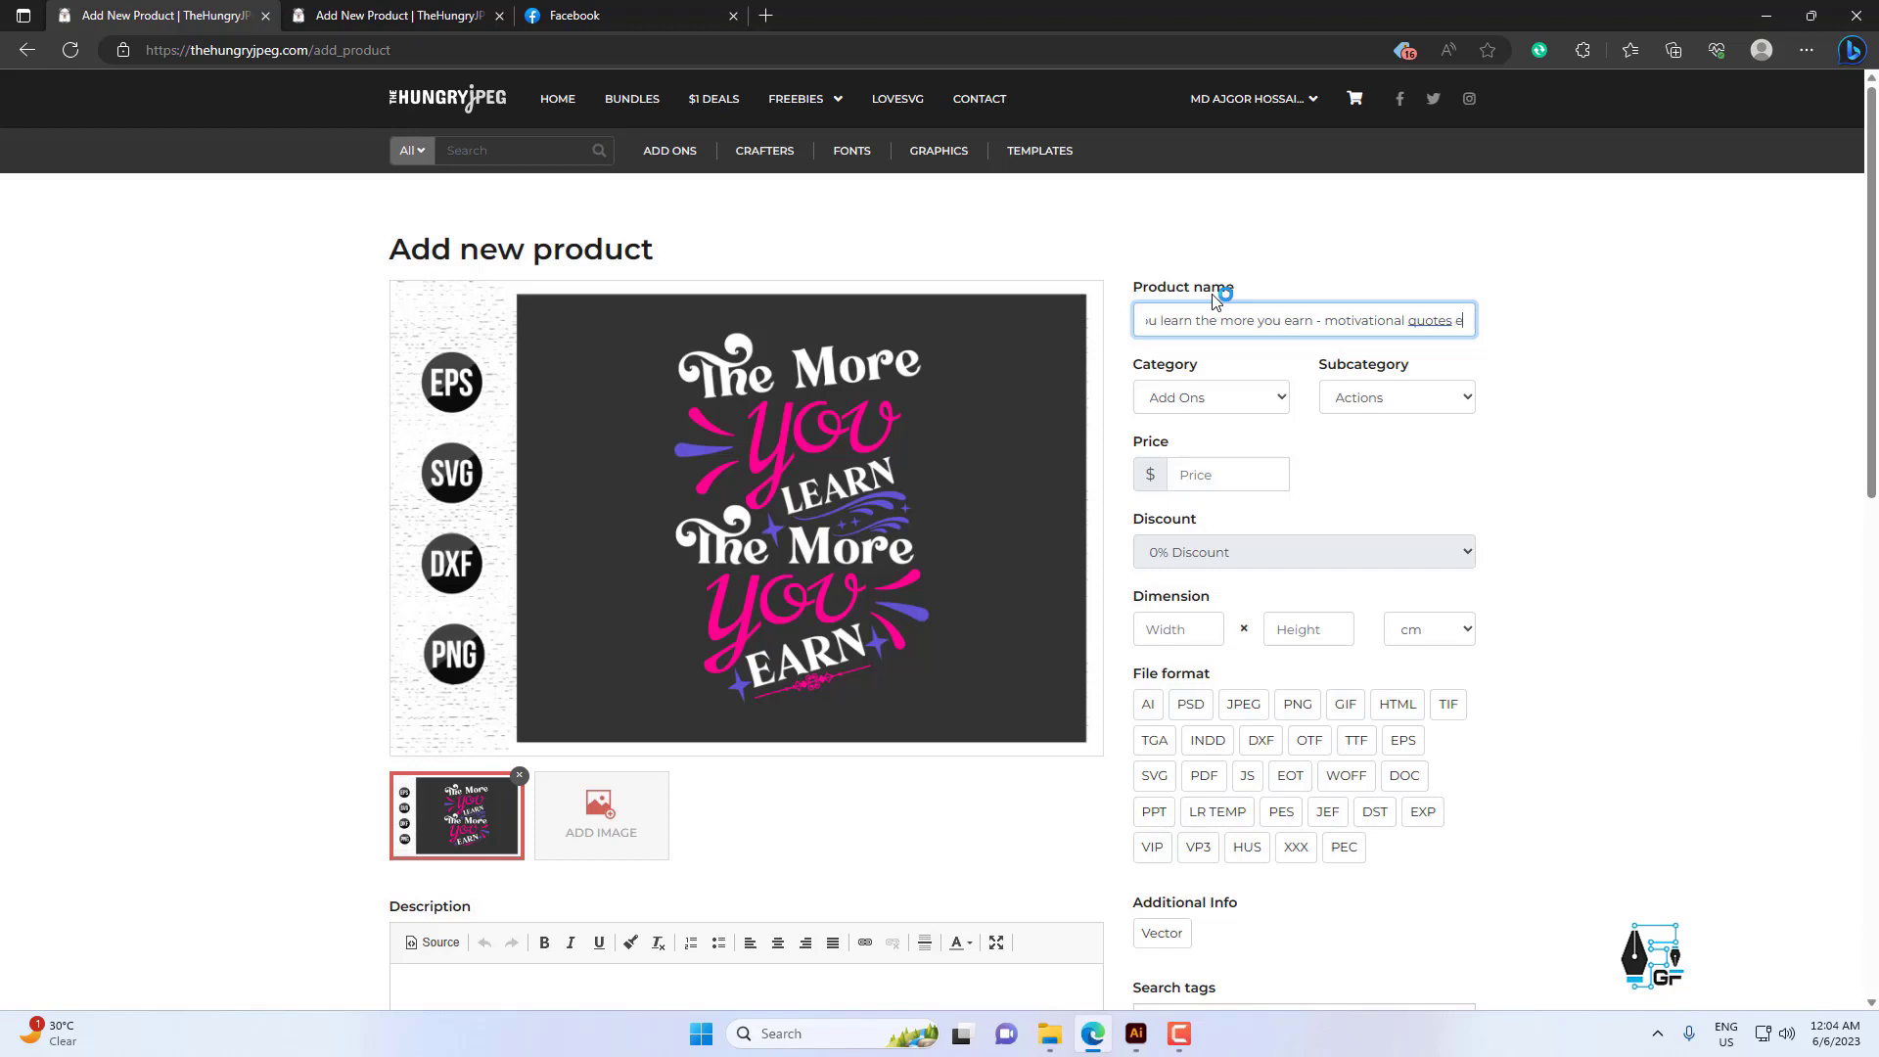
type("sign")
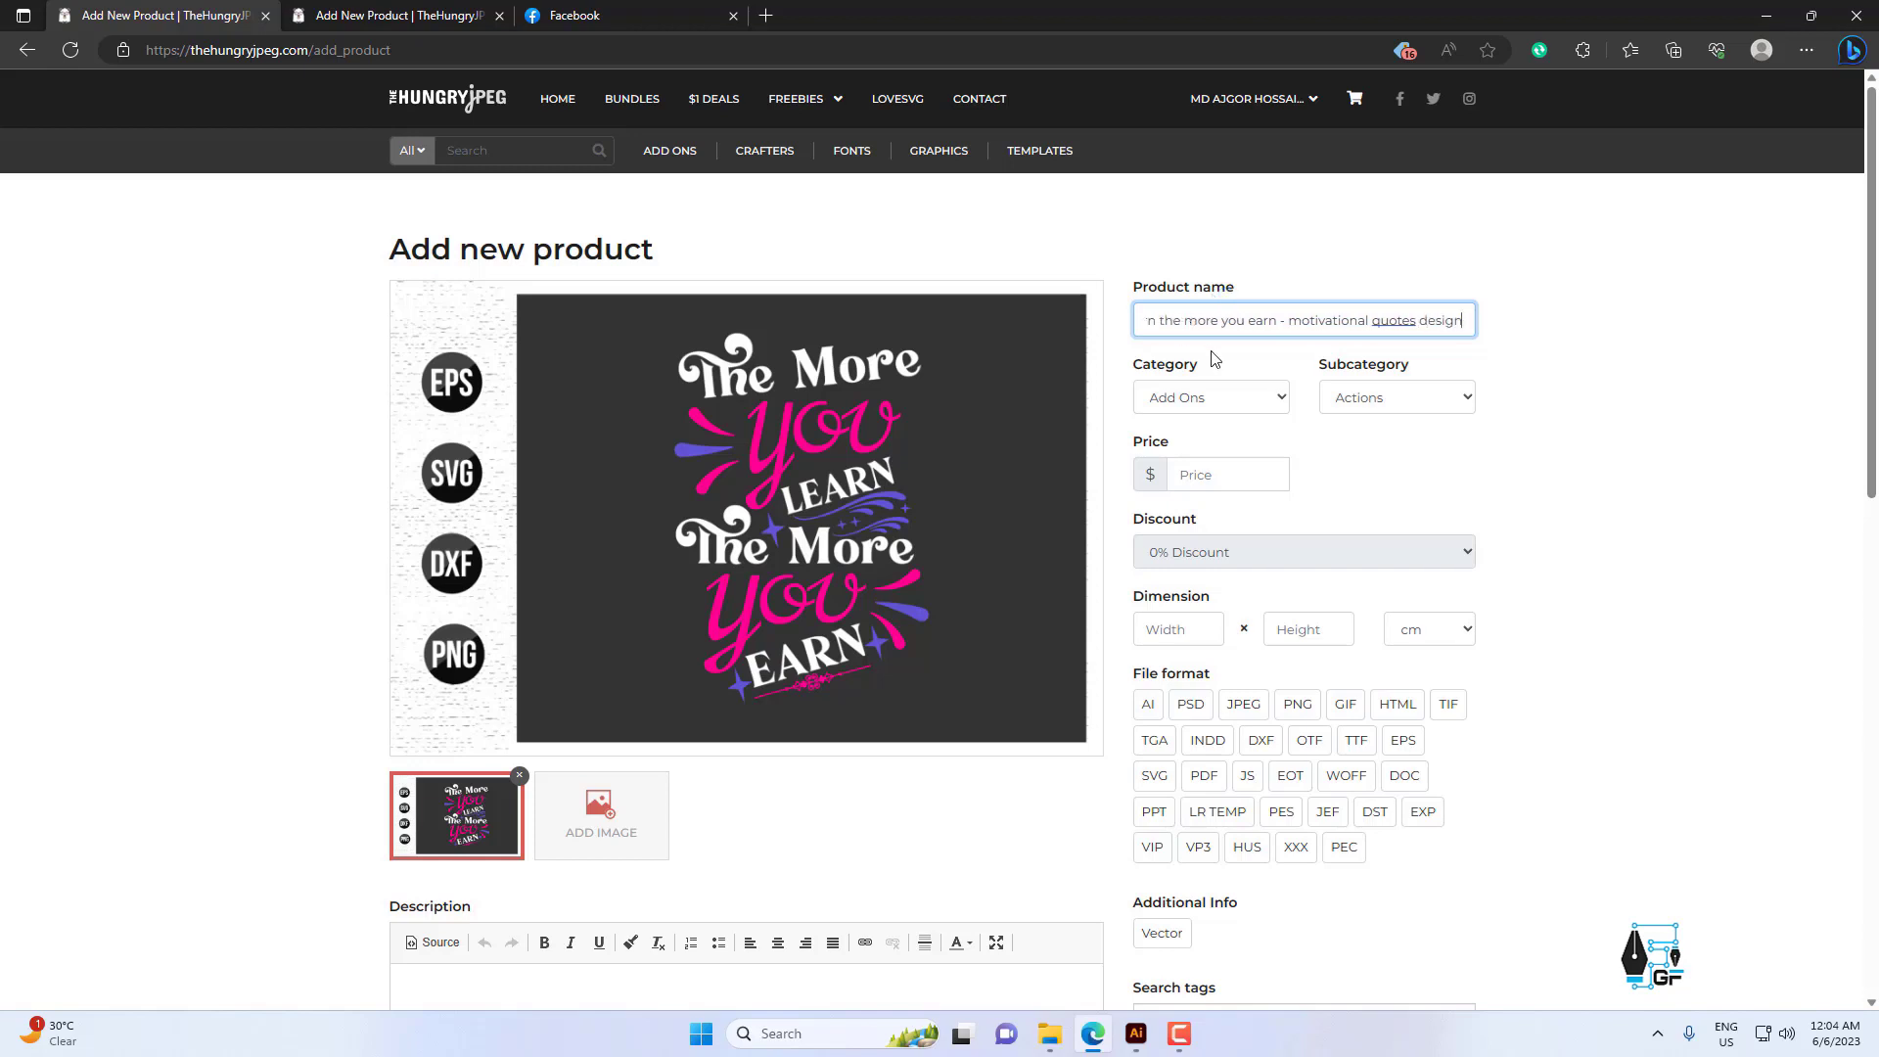